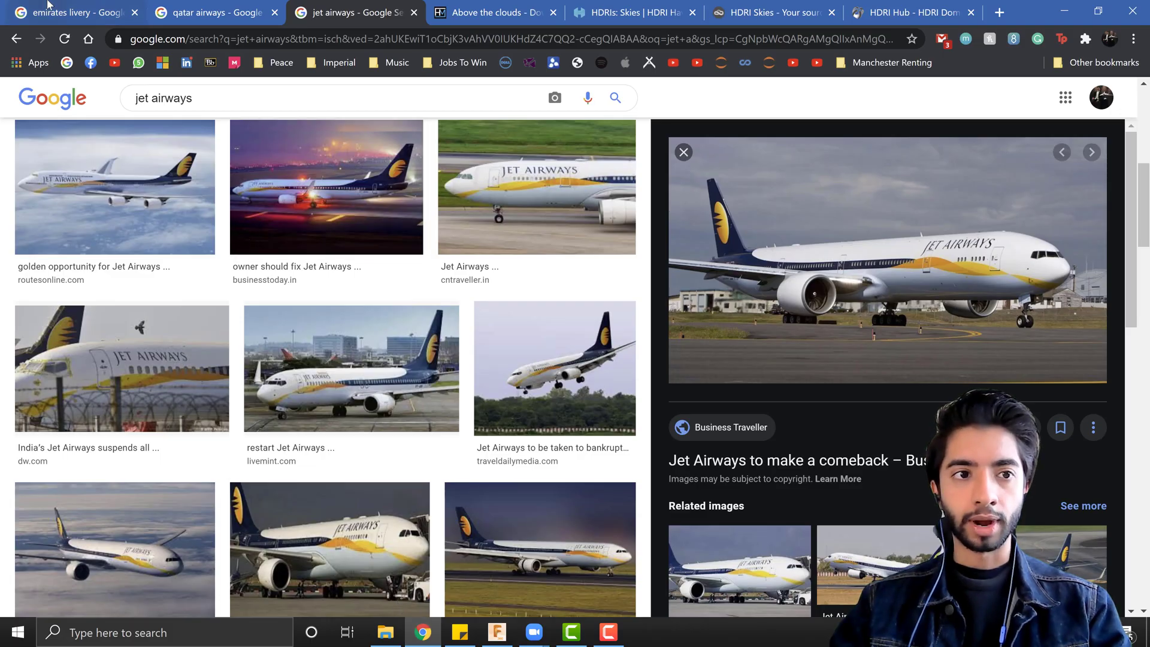
Examine the Emirates Boeing 787 livery reference image up close, including the fuselage lettering, engine logo and tail colours.
left_click(60, 11)
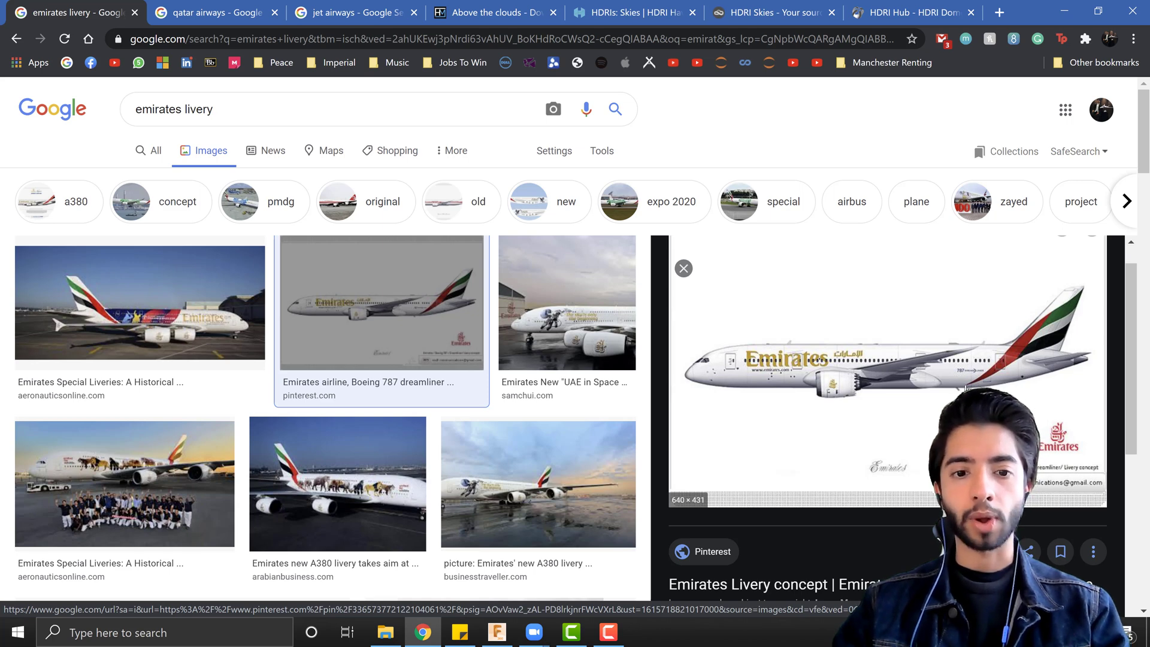
scroll(966, 388, "up", 5, "ctrl")
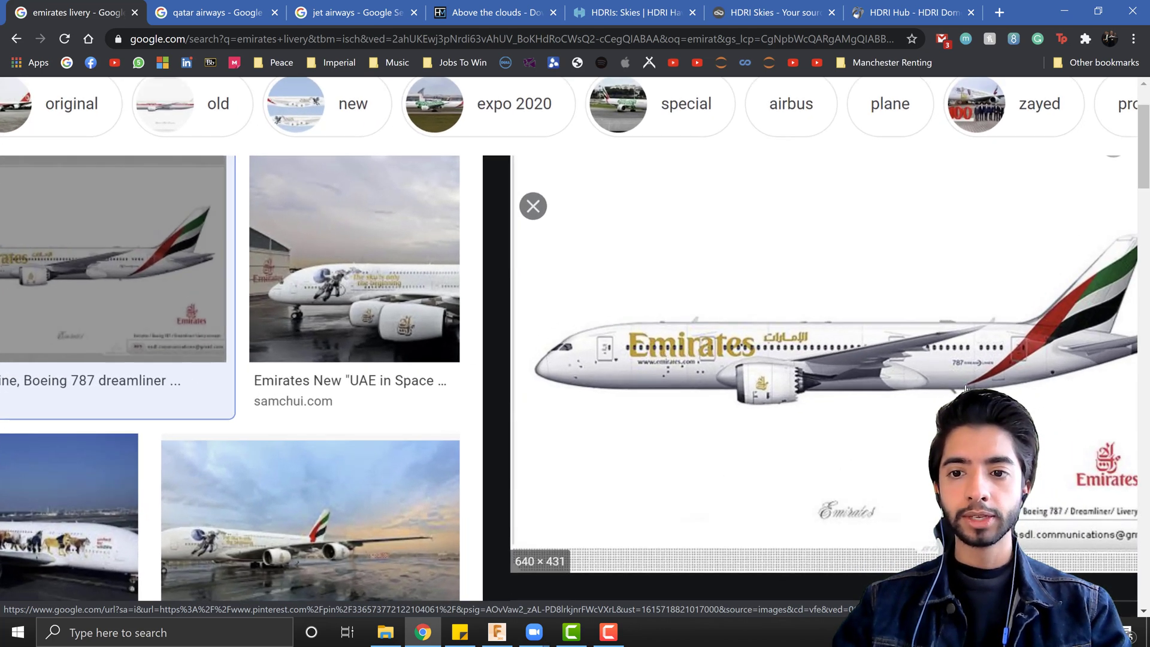
scroll(966, 388, "right", 1)
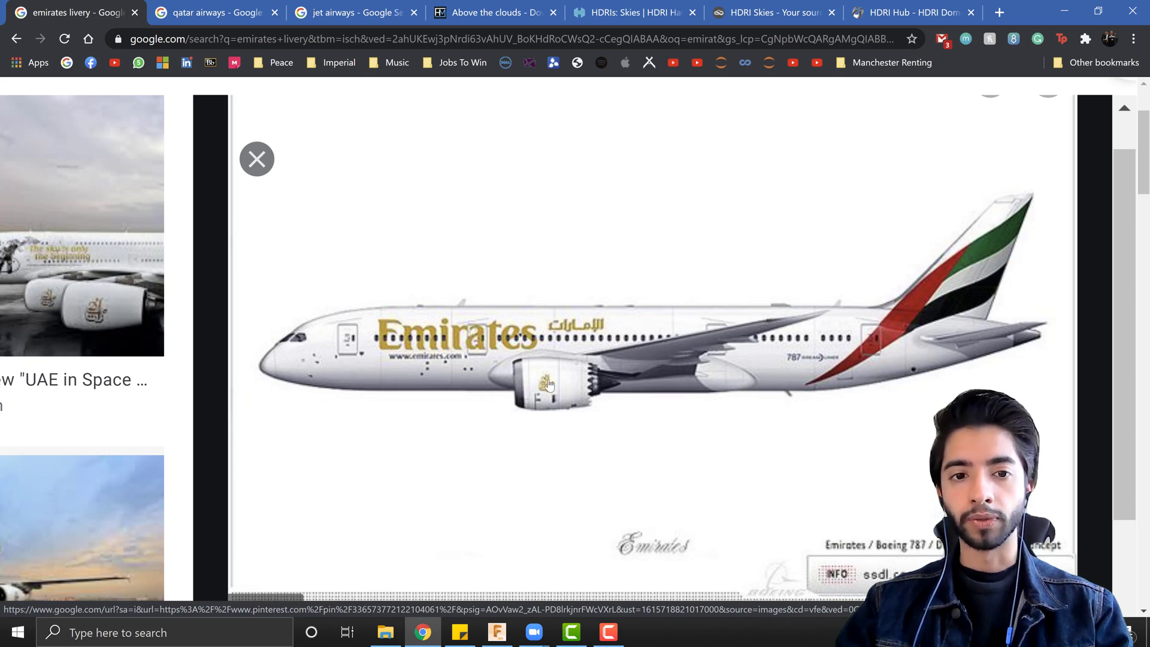
scroll(545, 399, "down", 5, "ctrl")
scroll(545, 398, "up", 5, "ctrl")
scroll(545, 397, "right", 8)
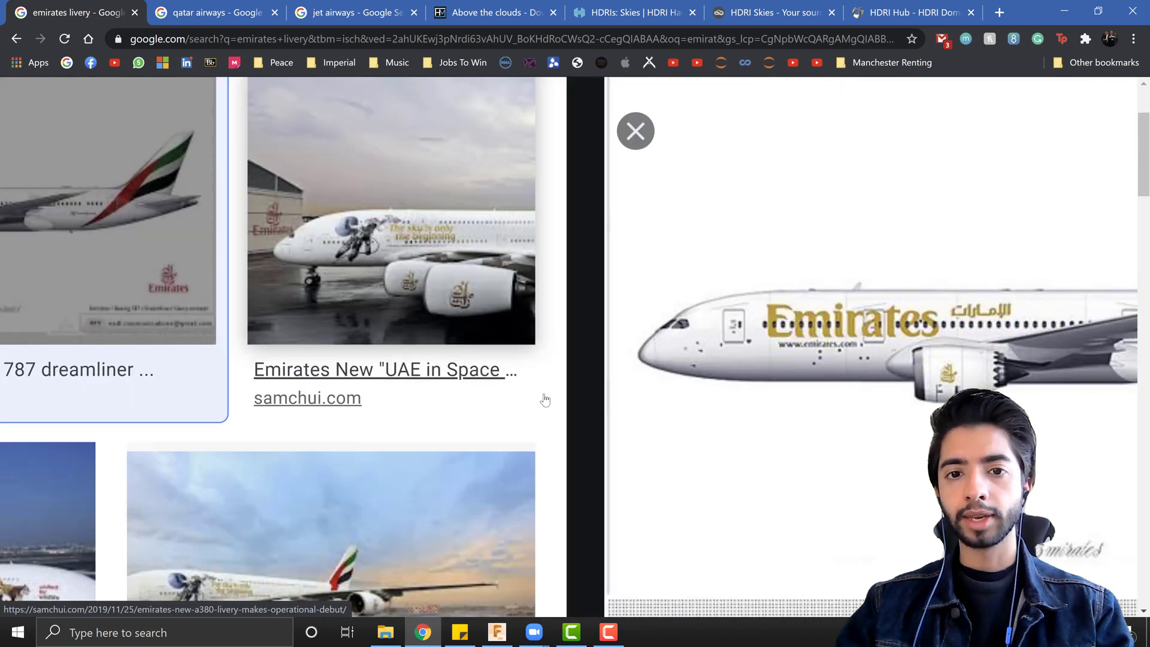
scroll(669, 387, "down", 2, "ctrl")
scroll(719, 372, "up", 4, "ctrl")
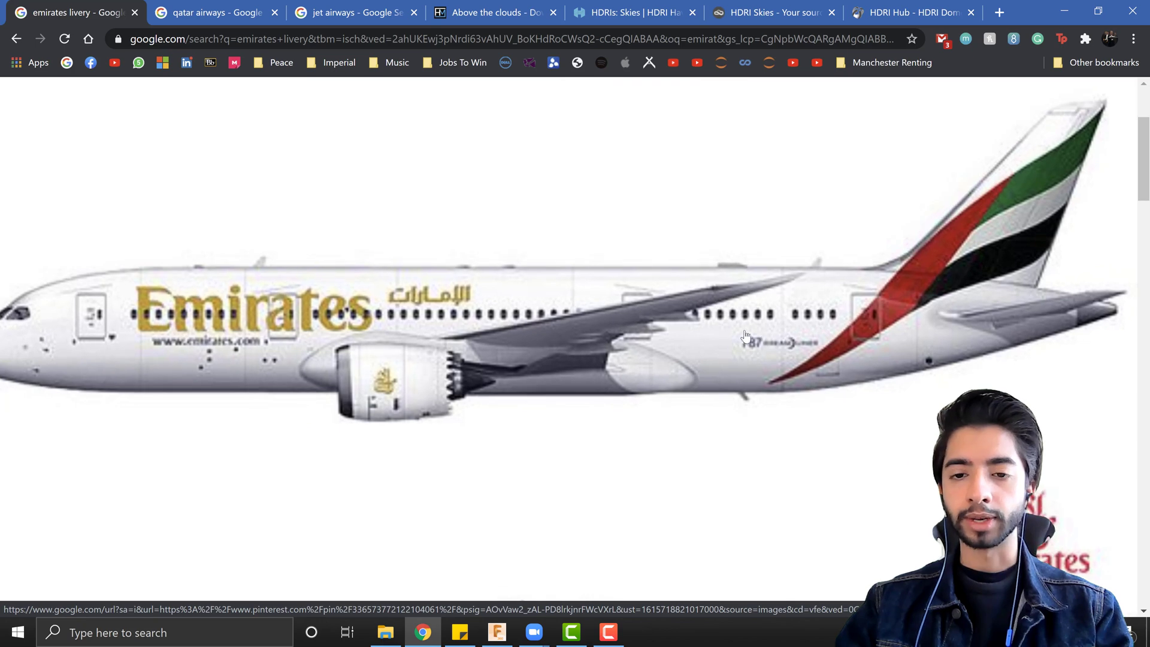
scroll(740, 369, "down", 3, "ctrl")
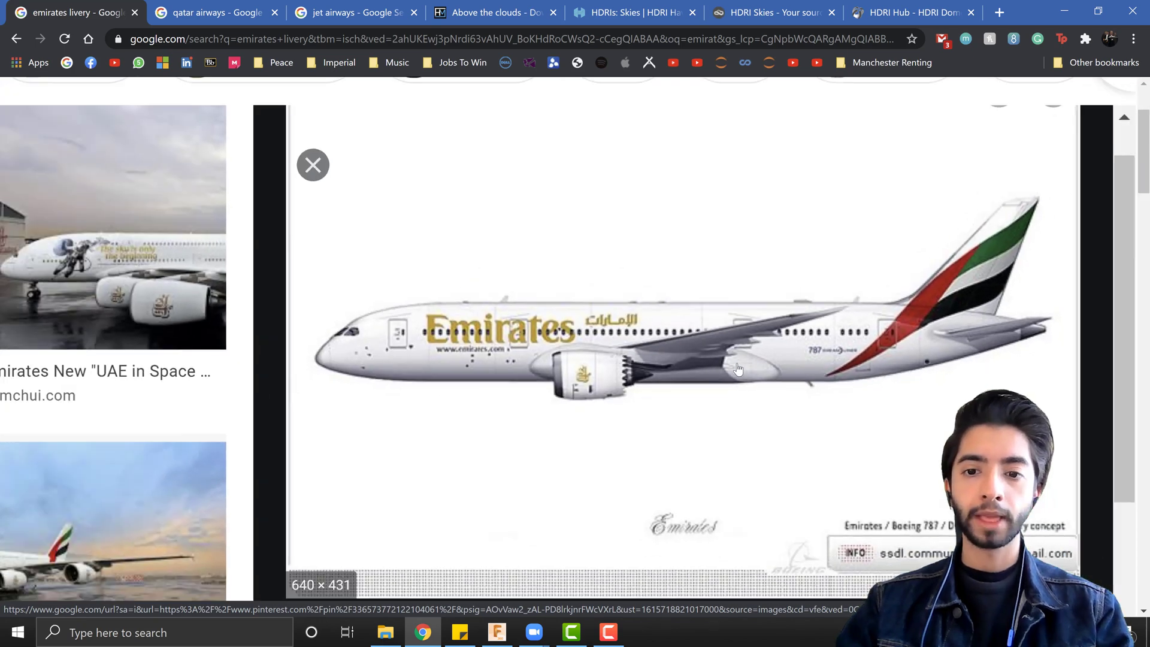
scroll(739, 369, "up", 1, "ctrl")
Examine the Qatar Airways reference image up close, comparing the livery on the two parked aircraft.
key("ctrl+Tab")
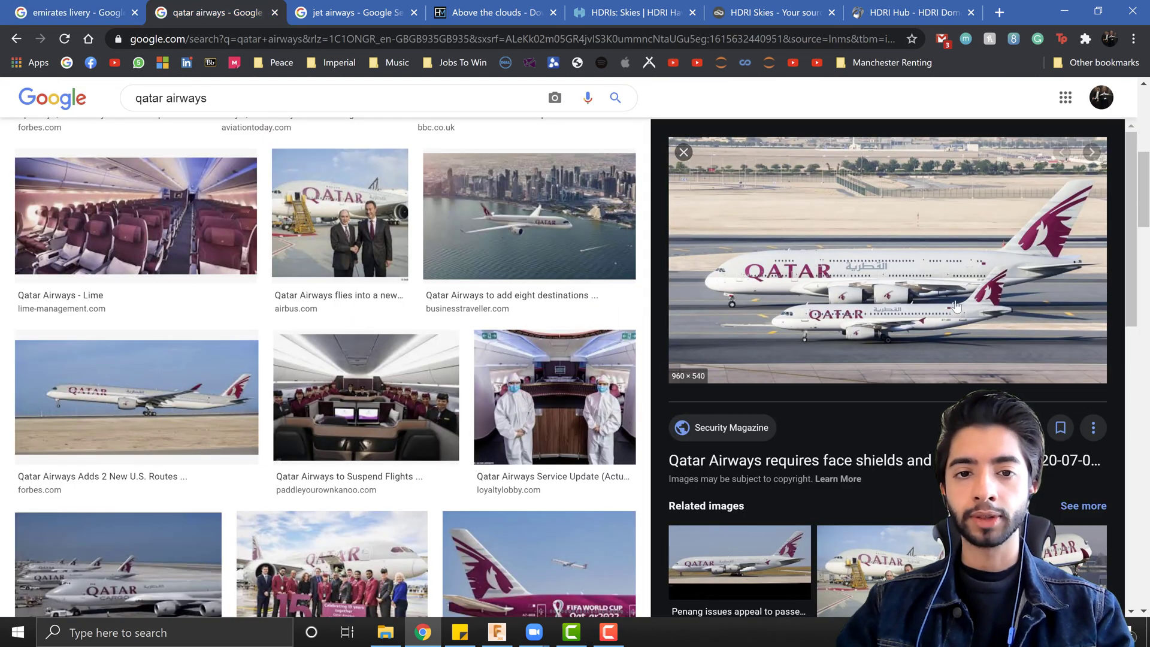
scroll(947, 306, "up", 4, "ctrl")
scroll(947, 306, "down", 2, "ctrl")
scroll(685, 366, "up", 4, "ctrl")
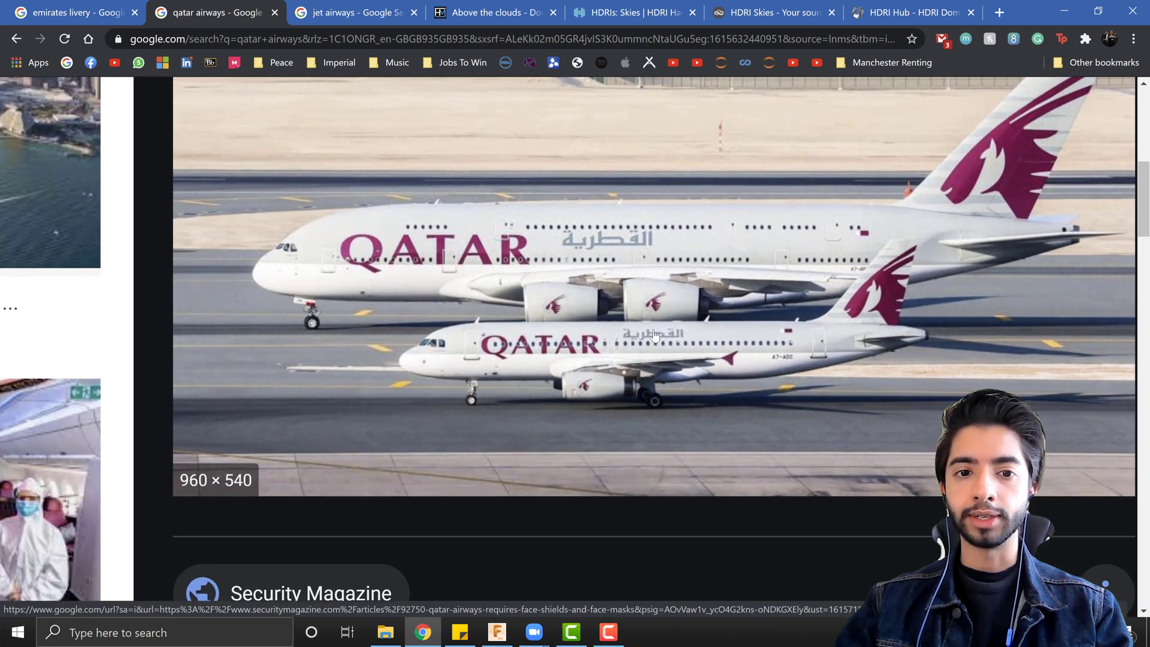
scroll(700, 389, "up", 1, "ctrl")
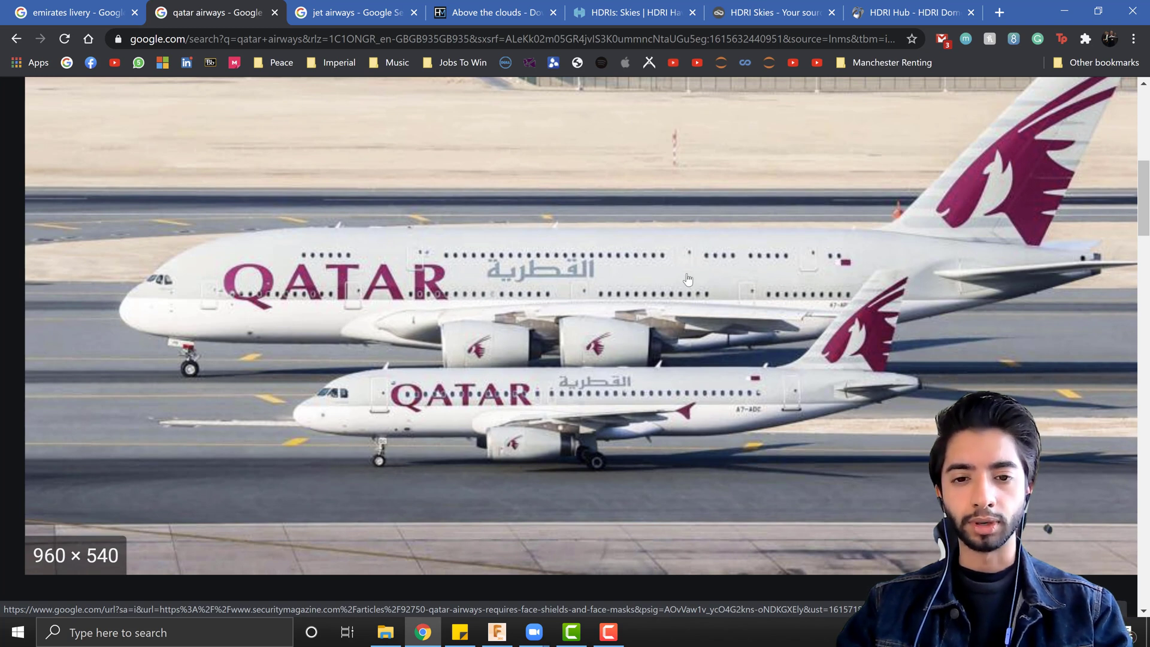
scroll(584, 297, "down", 3, "ctrl")
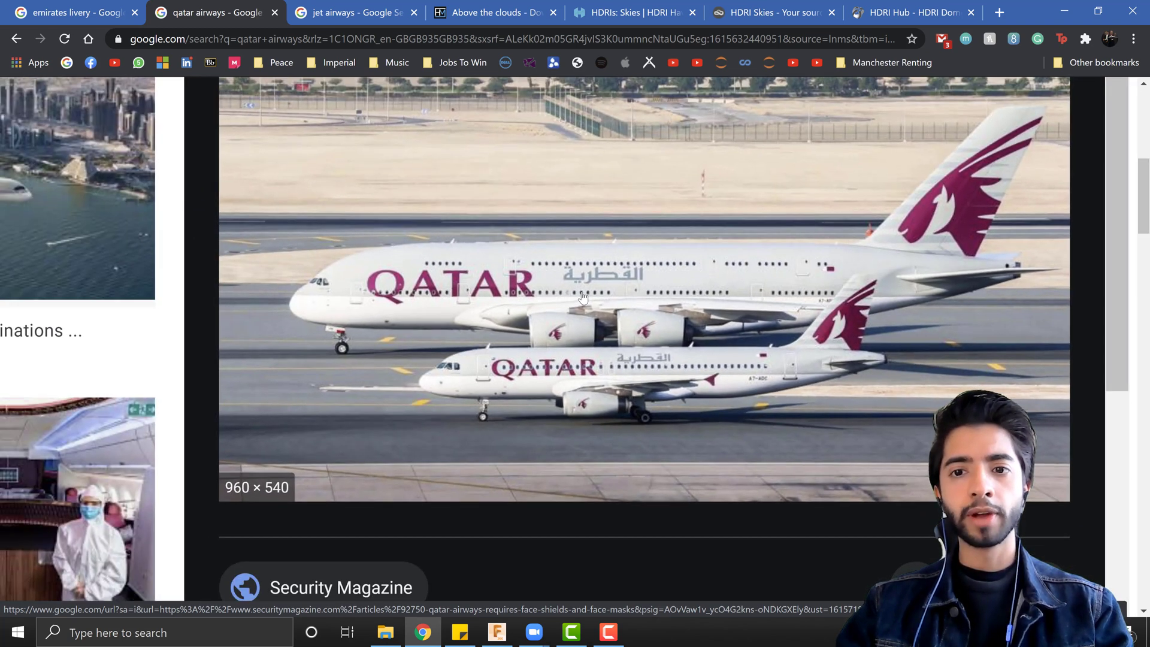
Open the Jet Airways image of the plane flying above the clouds and examine its livery up close.
left_click(388, 7)
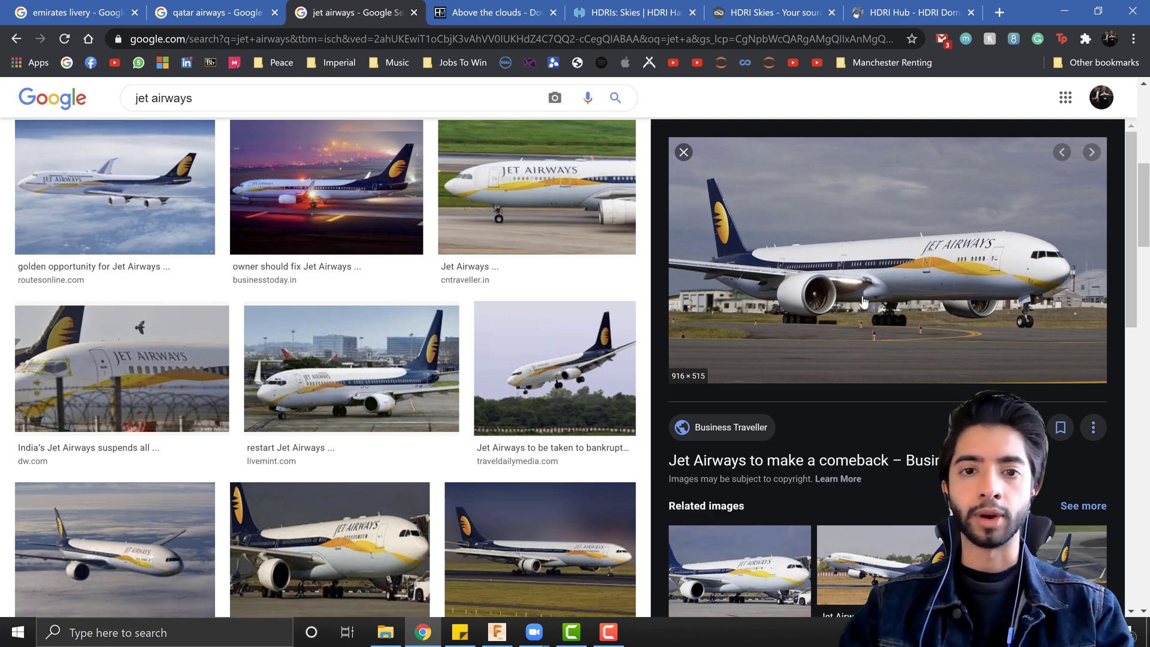
left_click(155, 206)
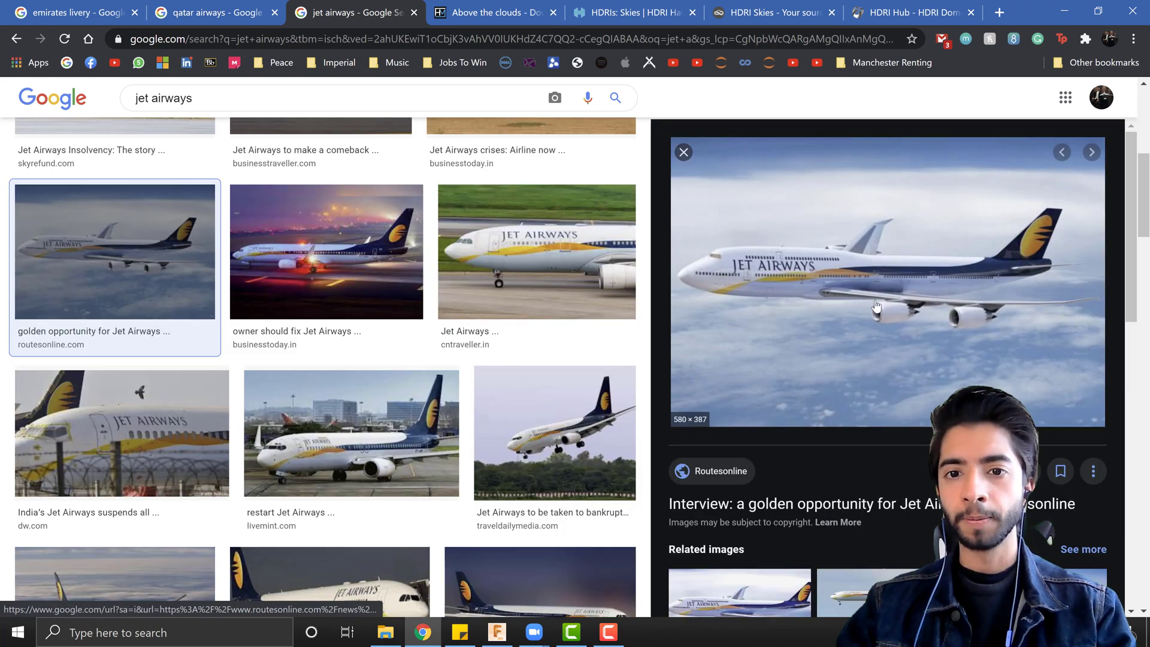
scroll(876, 306, "up", 3, "ctrl")
scroll(875, 305, "right", 2)
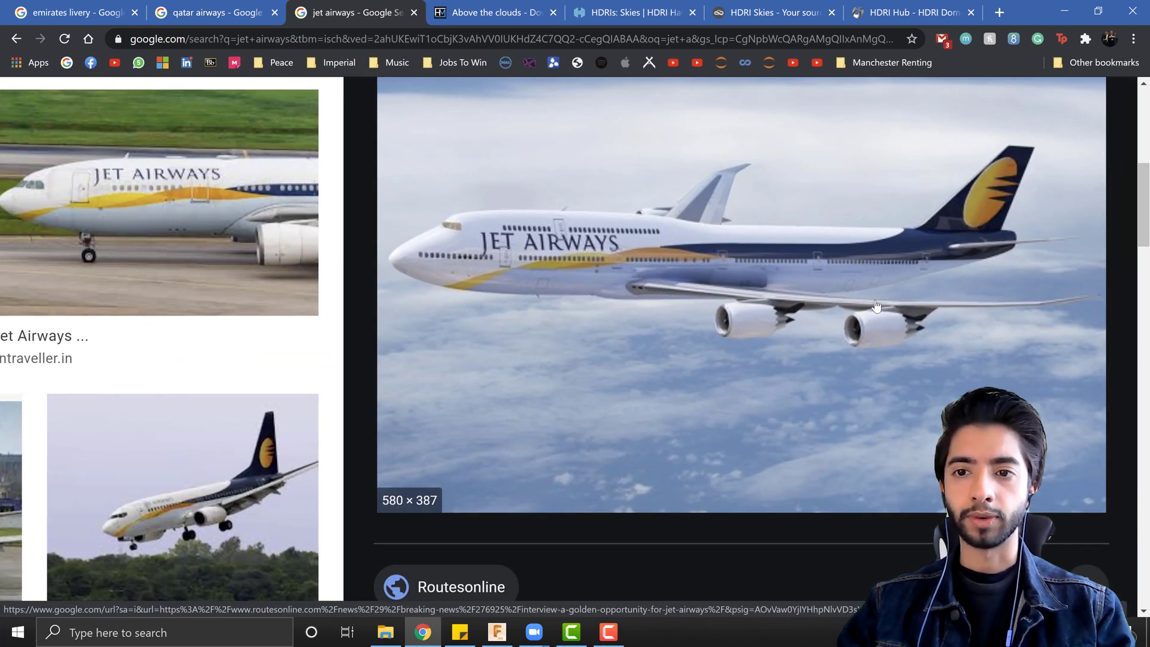
scroll(848, 304, "left", 1)
scroll(839, 302, "down", 4)
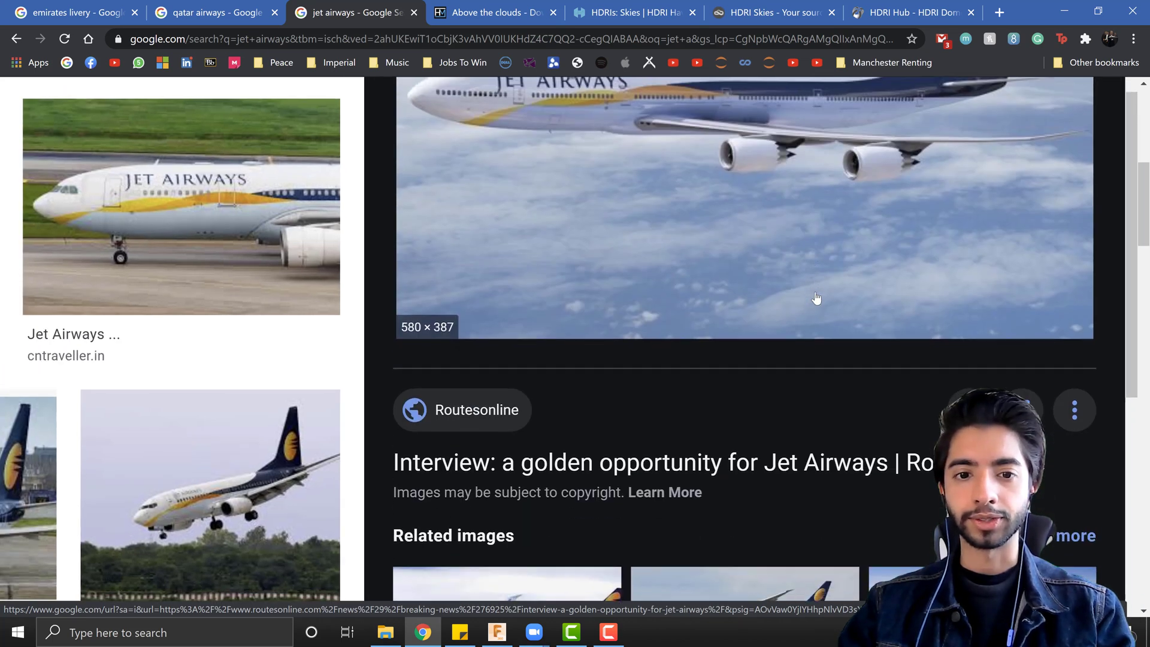
scroll(816, 298, "up", 2)
scroll(816, 298, "up", 2)
scroll(816, 298, "up", 2, "ctrl")
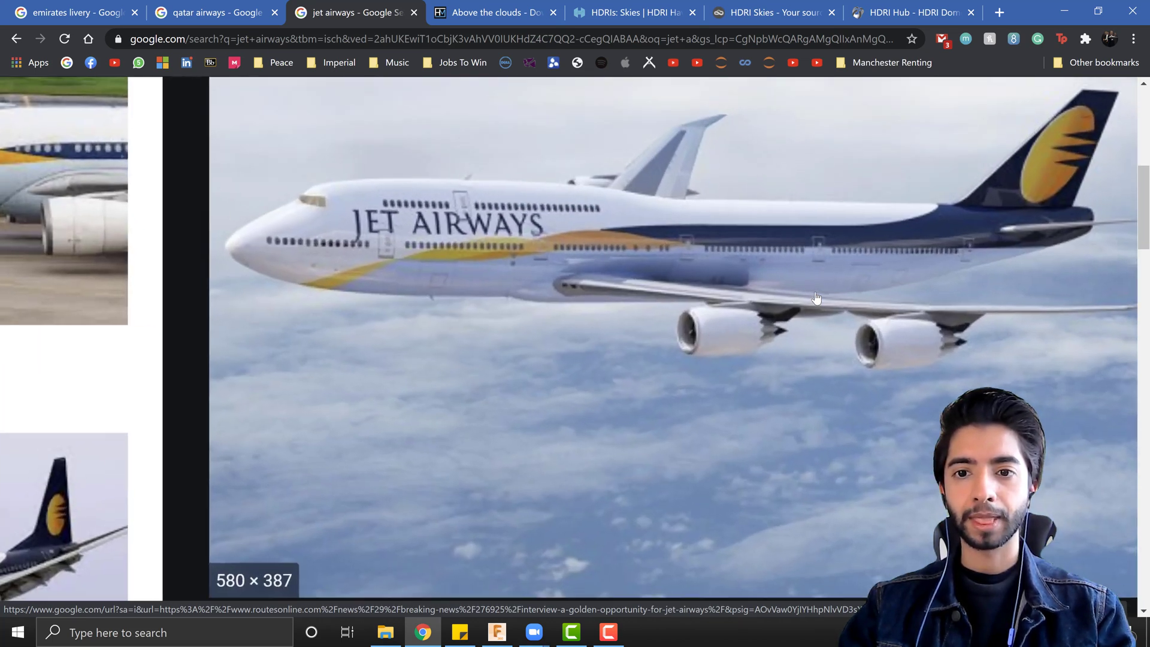
scroll(816, 297, "down", 1, "ctrl")
scroll(816, 297, "up", 1)
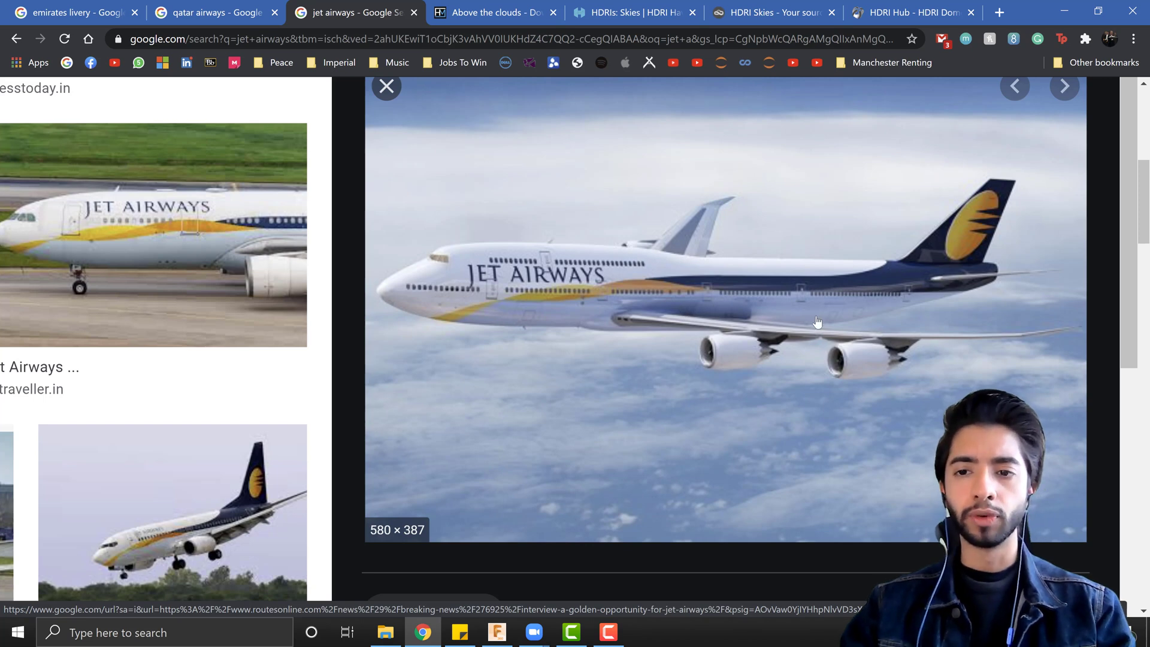
Restore the page's normal size and look through the related Jet Airways images.
key("ctrl+minus")
key("ctrl+minus")
key("ctrl+minus")
scroll(817, 322, "down", 8)
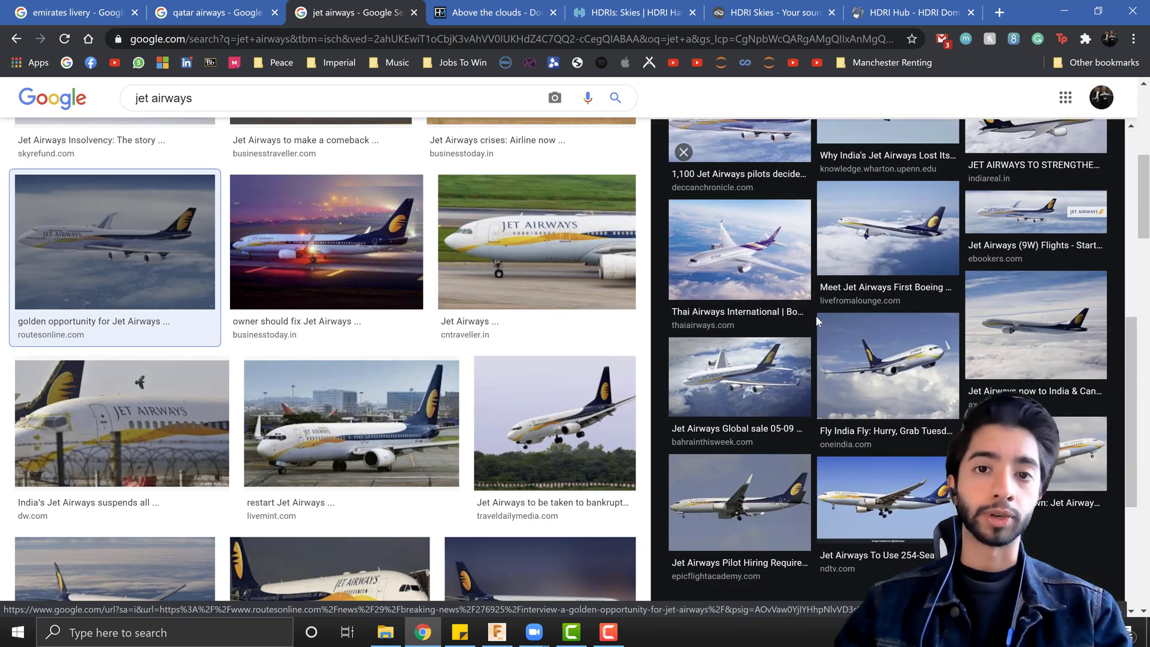
scroll(816, 317, "up", 8)
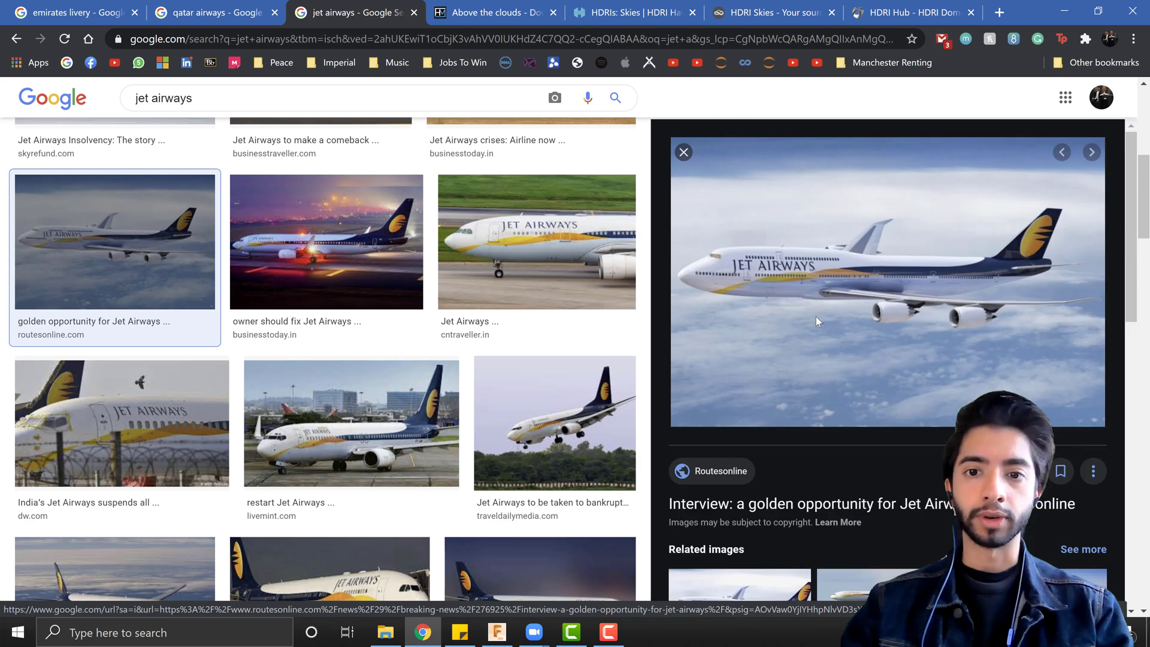
Switch to Fusion 360 and examine the fuselage stripes and tail logo on the Global 7500 model.
left_click(495, 634)
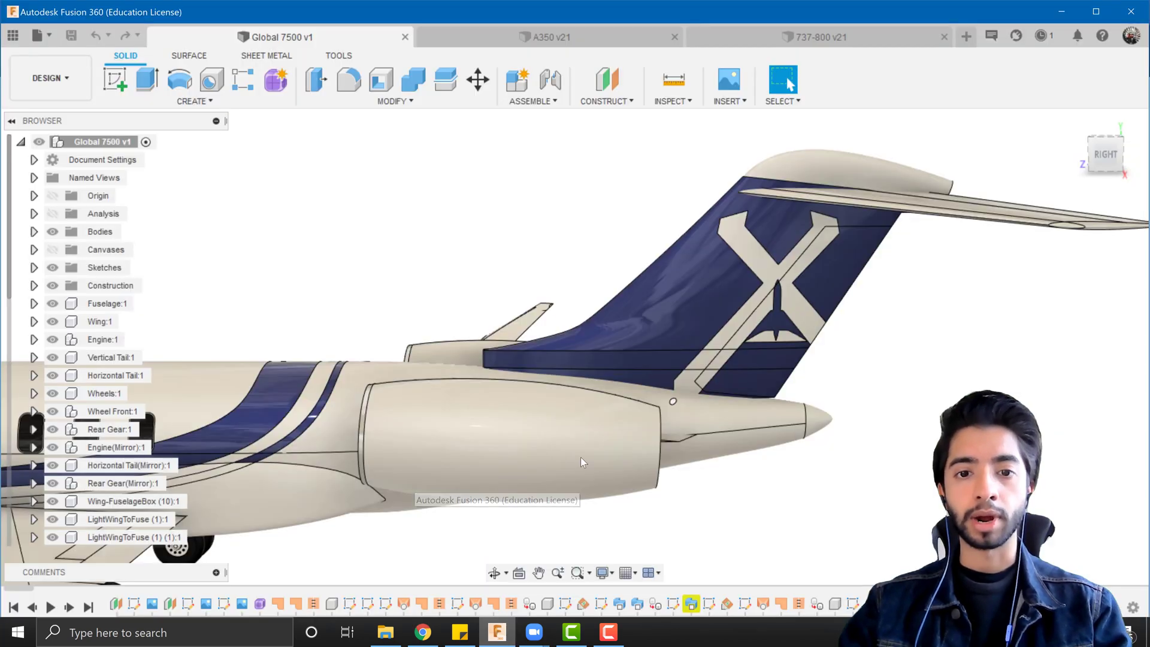
scroll(714, 432, "down", 5)
middle_click_drag(473, 488, 511, 349, "shift")
scroll(531, 486, "up", 3)
scroll(525, 426, "up", 3)
middle_click_drag(525, 425, 552, 453, "shift")
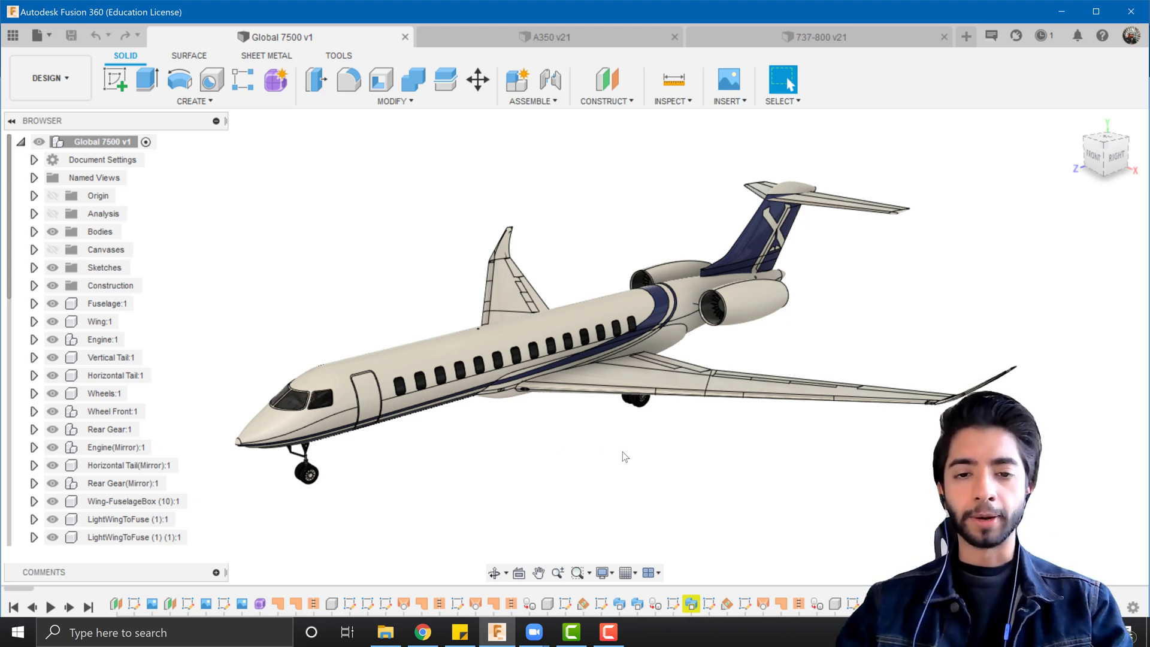
middle_click_drag(617, 464, 669, 447, "shift")
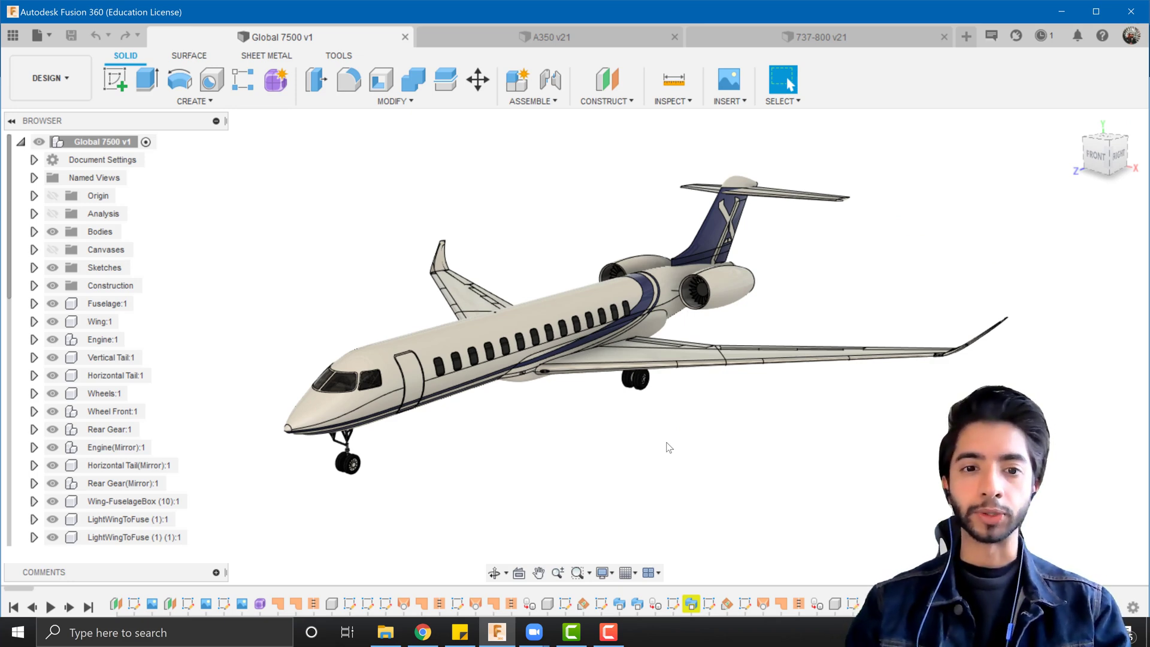
middle_click_drag(698, 345, 510, 408, "shift")
scroll(509, 407, "up", 2)
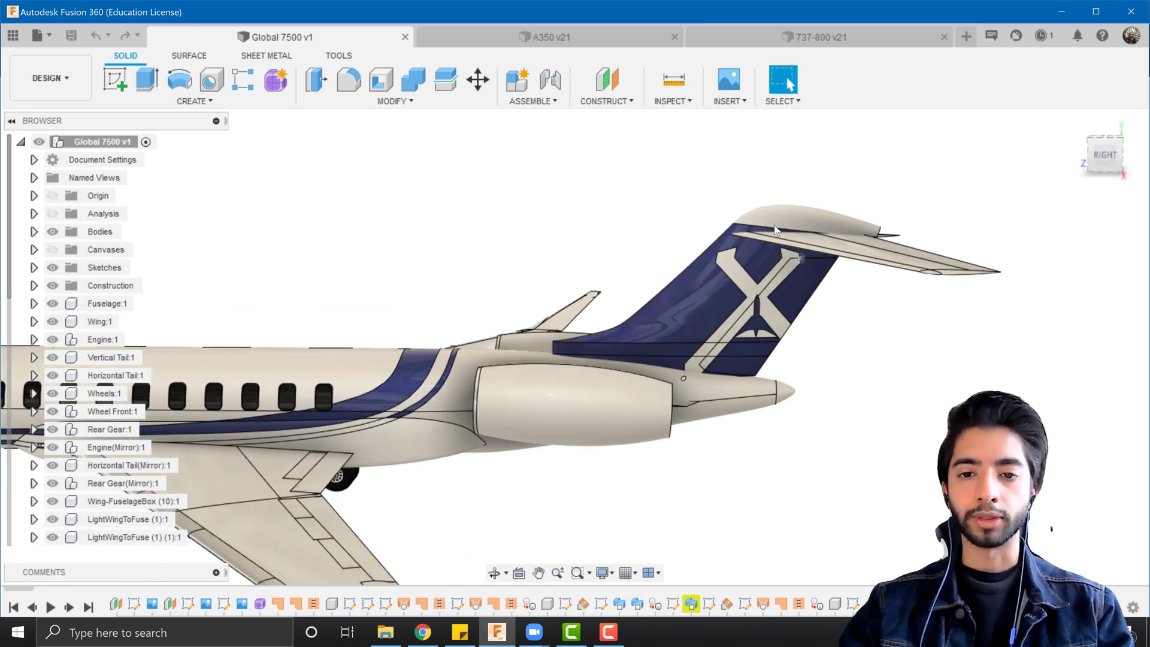
scroll(407, 429, "down", 2)
middle_click_drag(369, 442, 557, 414)
scroll(716, 350, "down", 1)
Open the A350 design and examine the logo on its blue vertical tail.
left_click(562, 41)
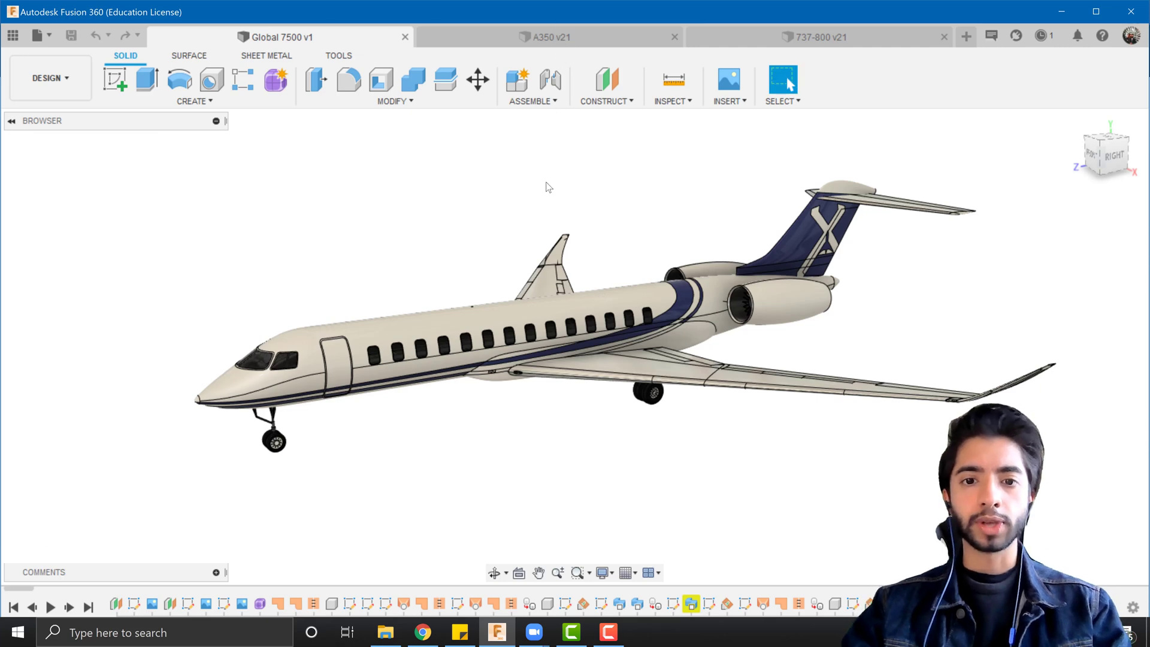
scroll(635, 329, "down", 5)
middle_click_drag(635, 329, 497, 458, "shift")
scroll(580, 371, "up", 4)
middle_click_drag(580, 372, 757, 377)
scroll(777, 205, "up", 2)
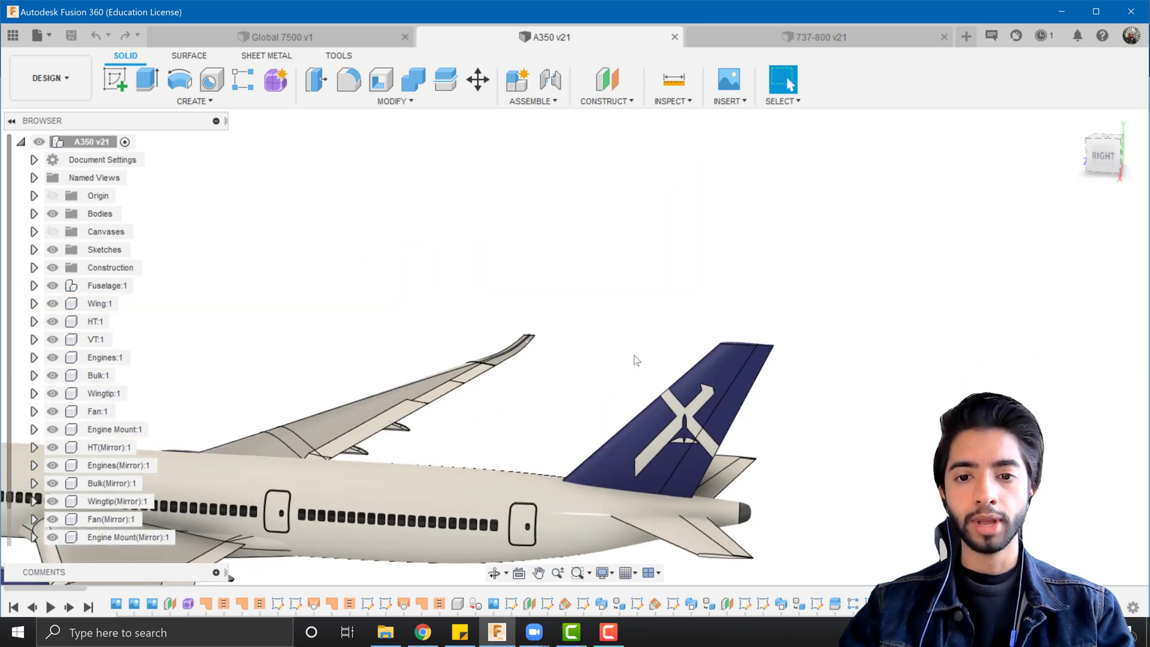
scroll(635, 360, "up", 2)
scroll(673, 428, "down", 1)
scroll(670, 424, "down", 3)
middle_click_drag(524, 418, 658, 320)
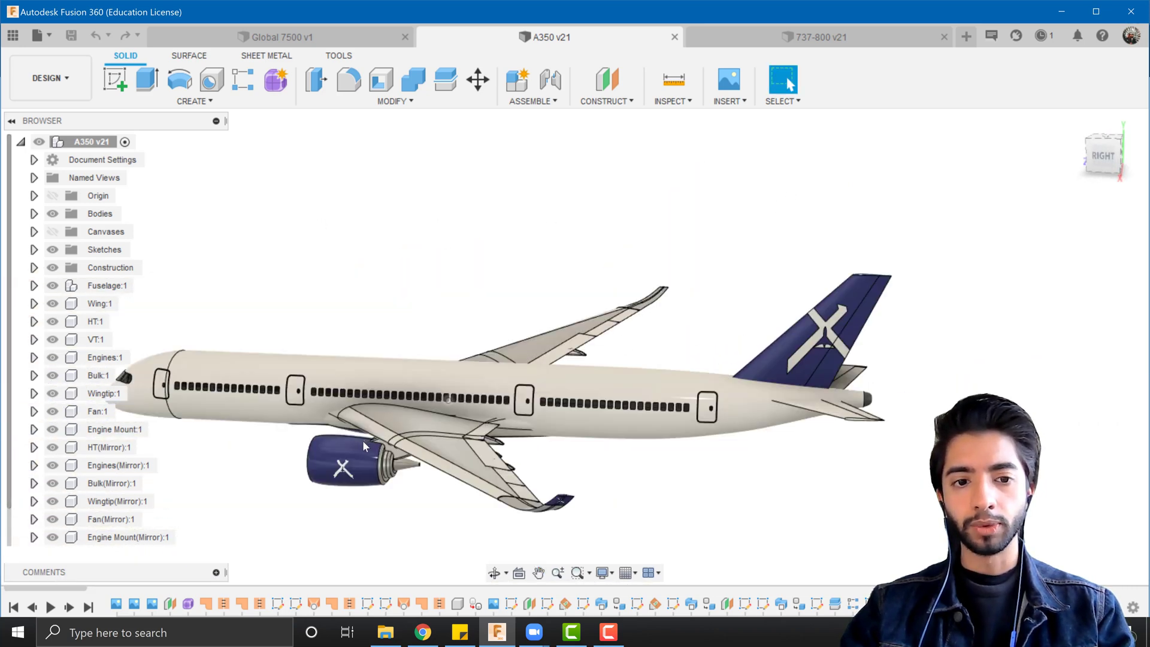
Examine the blue engine and wingtip with their X logos on the A350 model.
scroll(364, 446, "up", 2)
middle_click_drag(333, 487, 514, 424)
scroll(551, 413, "up", 1)
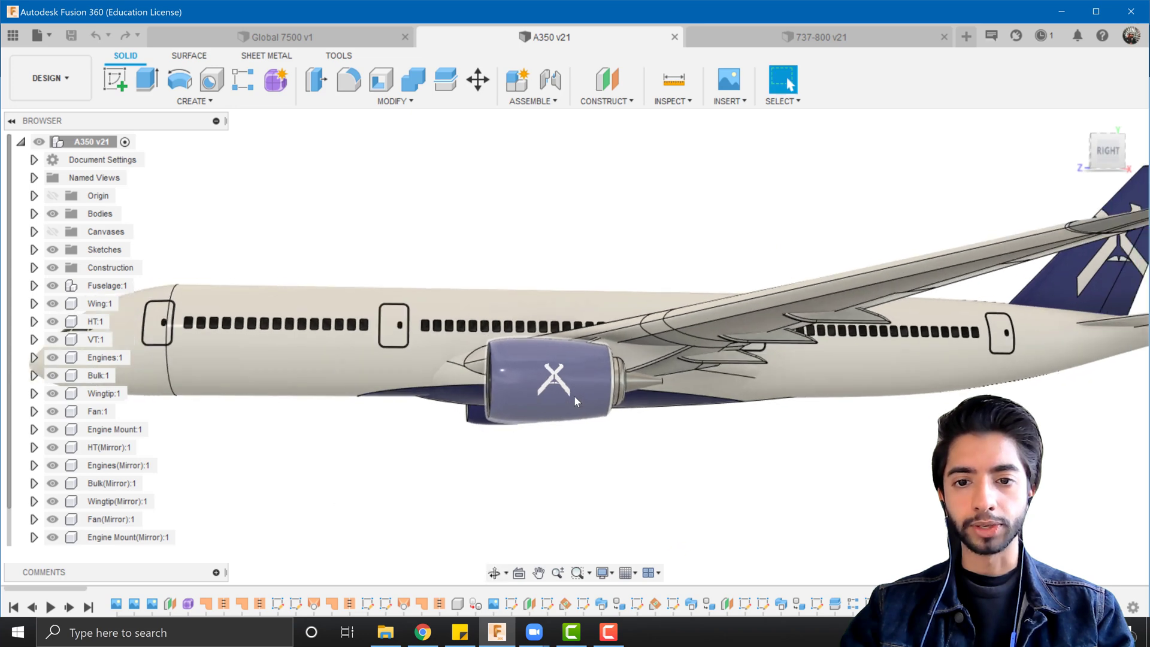
scroll(575, 401, "down", 1)
middle_click_drag(1042, 213, 682, 284)
scroll(665, 283, "up", 2)
scroll(667, 279, "up", 3)
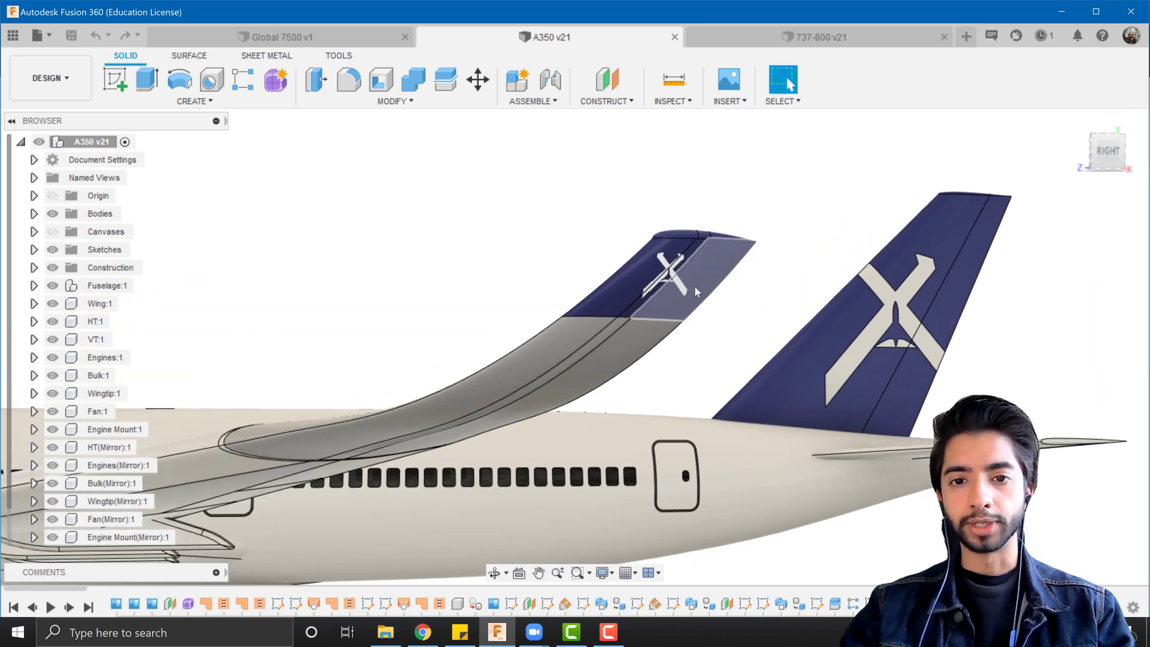
scroll(687, 322, "down", 5)
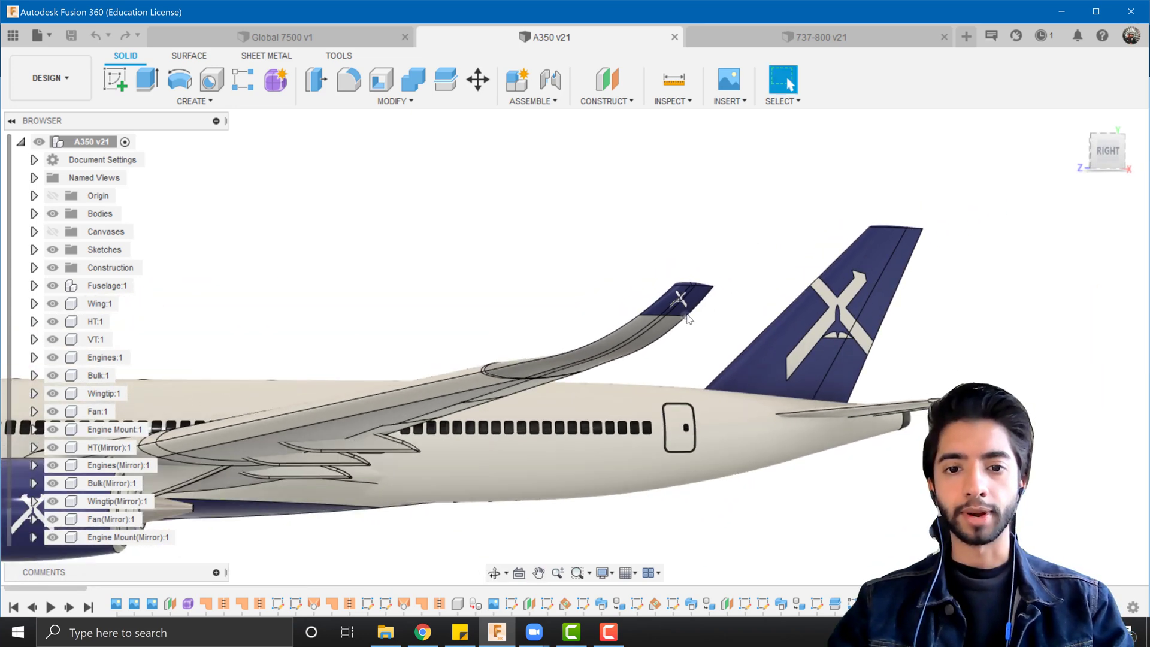
scroll(688, 322, "down", 2)
middle_click_drag(405, 423, 595, 465, "shift")
In the 737-800 design, apply the white appearance already used in the design to the Fuselage Belly component.
left_click(744, 40)
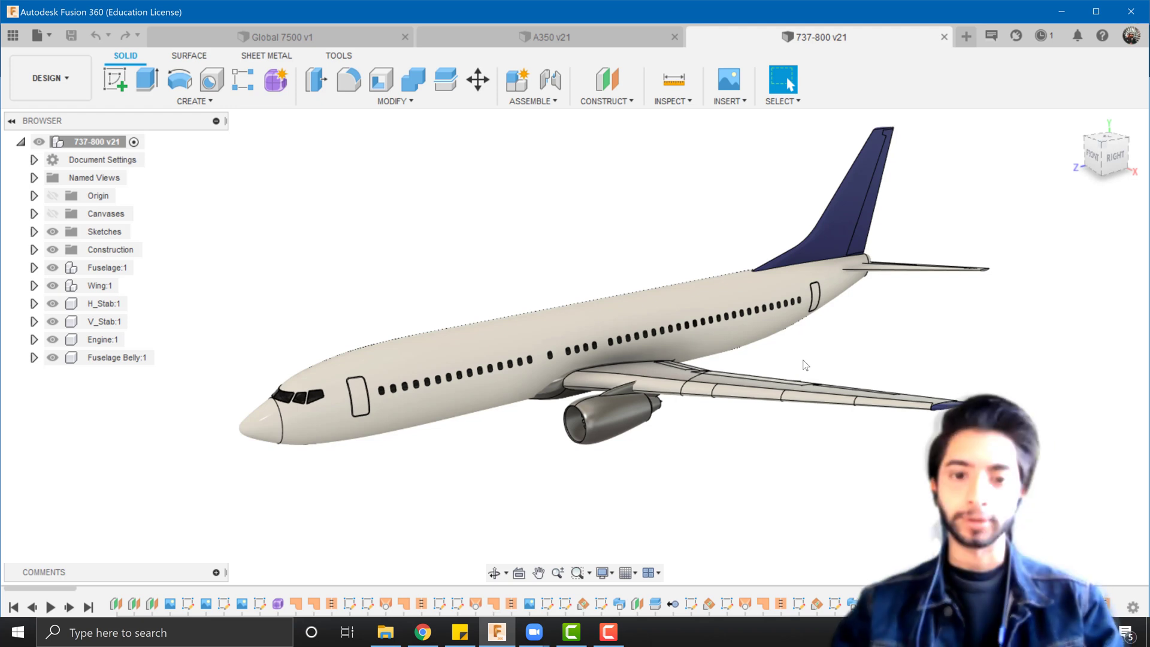
middle_click_drag(806, 365, 664, 519, "shift")
middle_click_drag(642, 556, 647, 455, "shift")
scroll(627, 449, "up", 8)
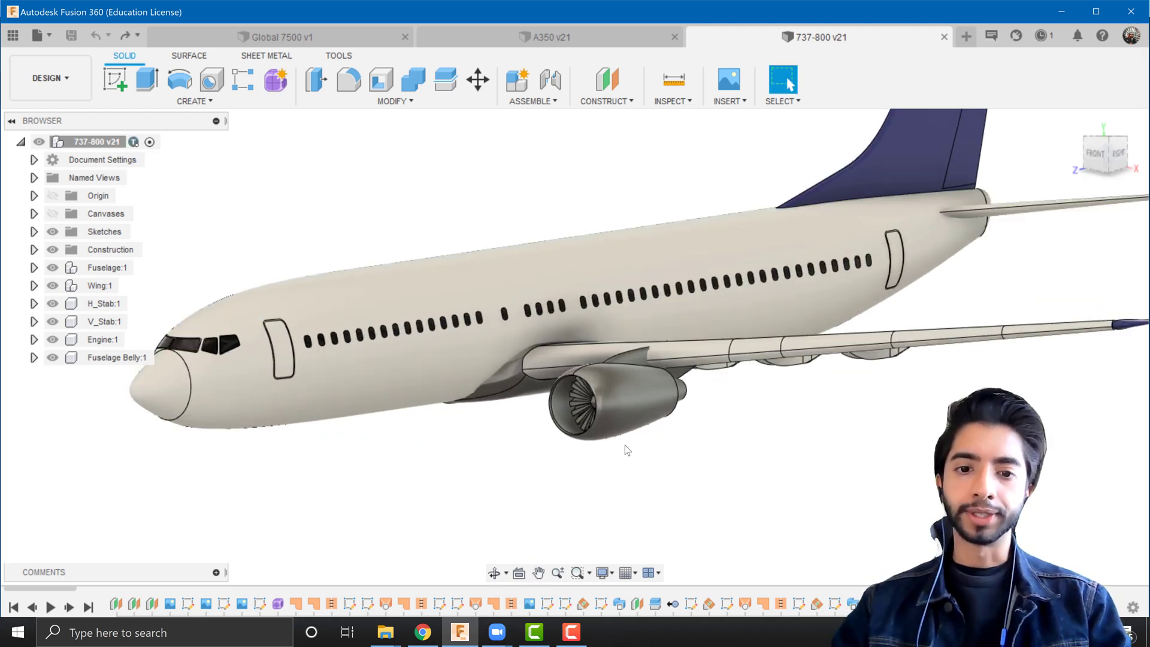
scroll(578, 469, "down", 3)
middle_click_drag(560, 437, 473, 417, "shift")
middle_click_drag(666, 389, 525, 366, "shift")
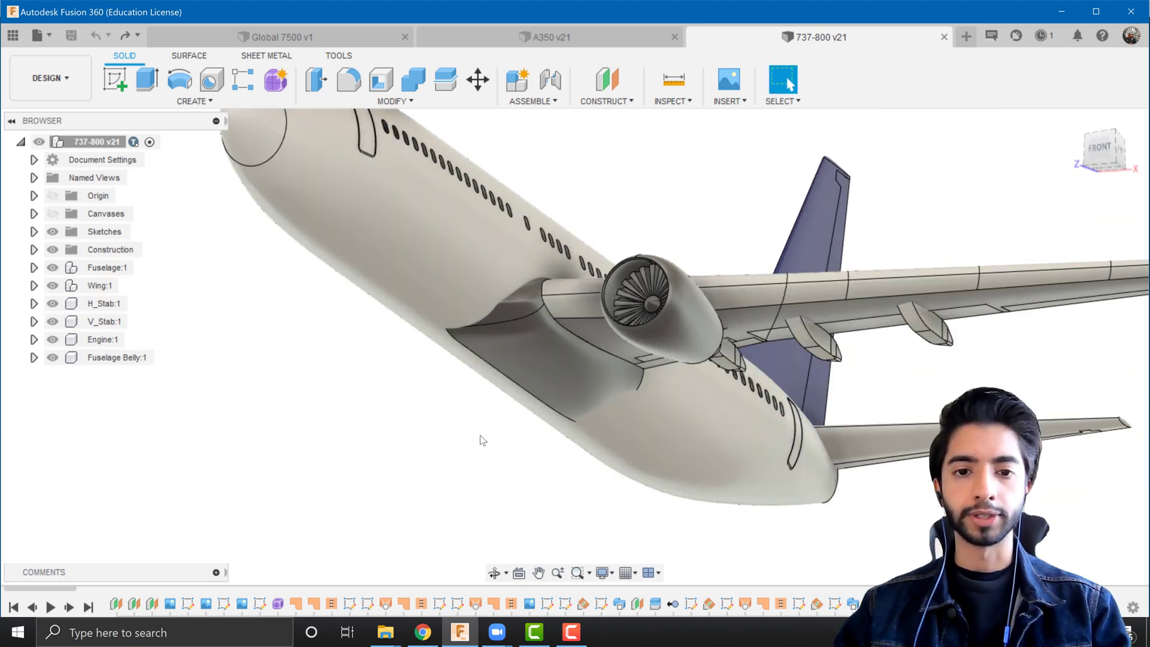
right_click(108, 359)
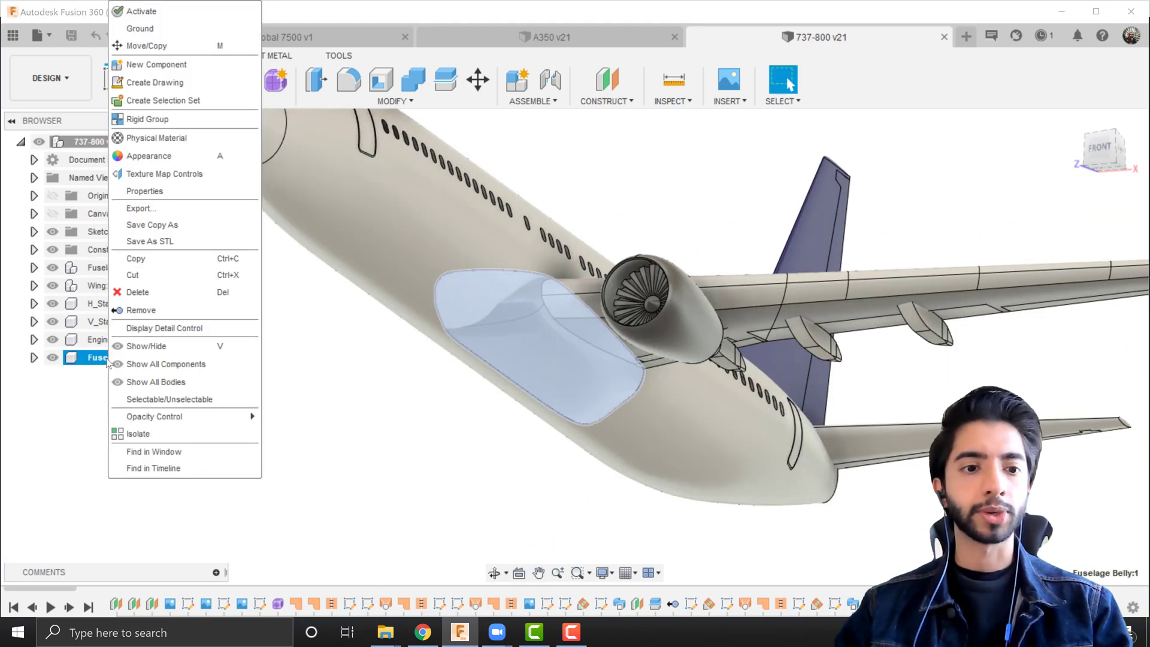
left_click(181, 157)
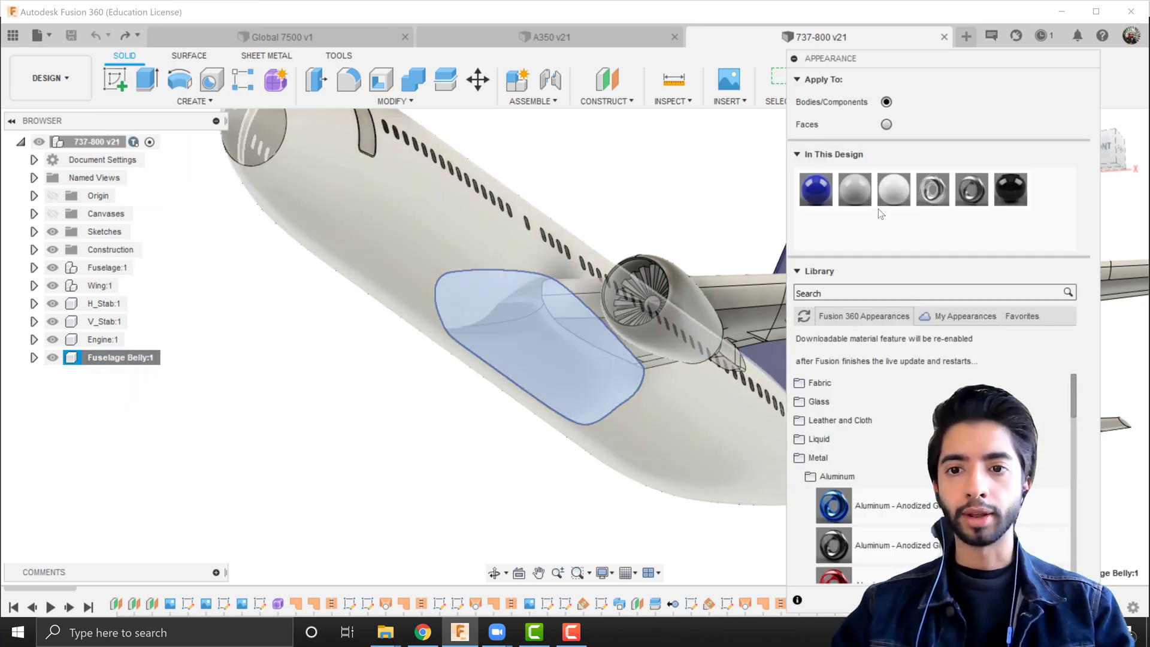
left_click_drag(893, 187, 562, 347)
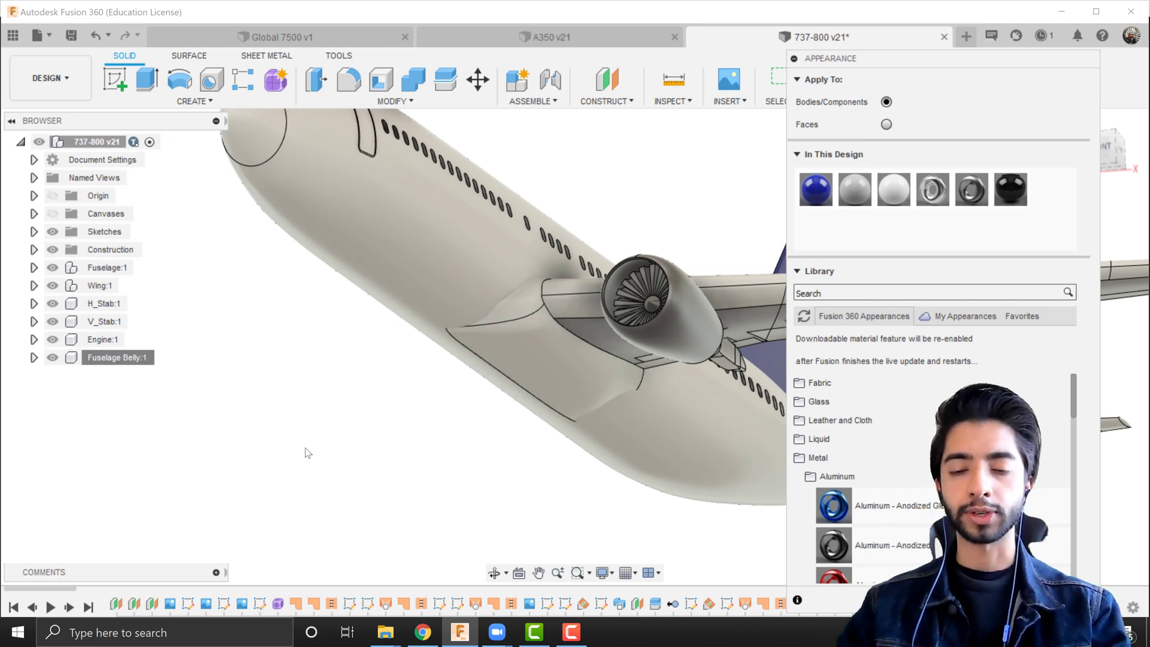
key("Escape")
Activate the Engine component under the wing and expand it to list its bodies.
scroll(502, 430, "down", 3)
middle_click_drag(502, 430, 602, 361, "shift")
scroll(641, 343, "up", 5)
scroll(681, 340, "down", 3)
scroll(584, 370, "up", 2)
scroll(572, 297, "up", 3)
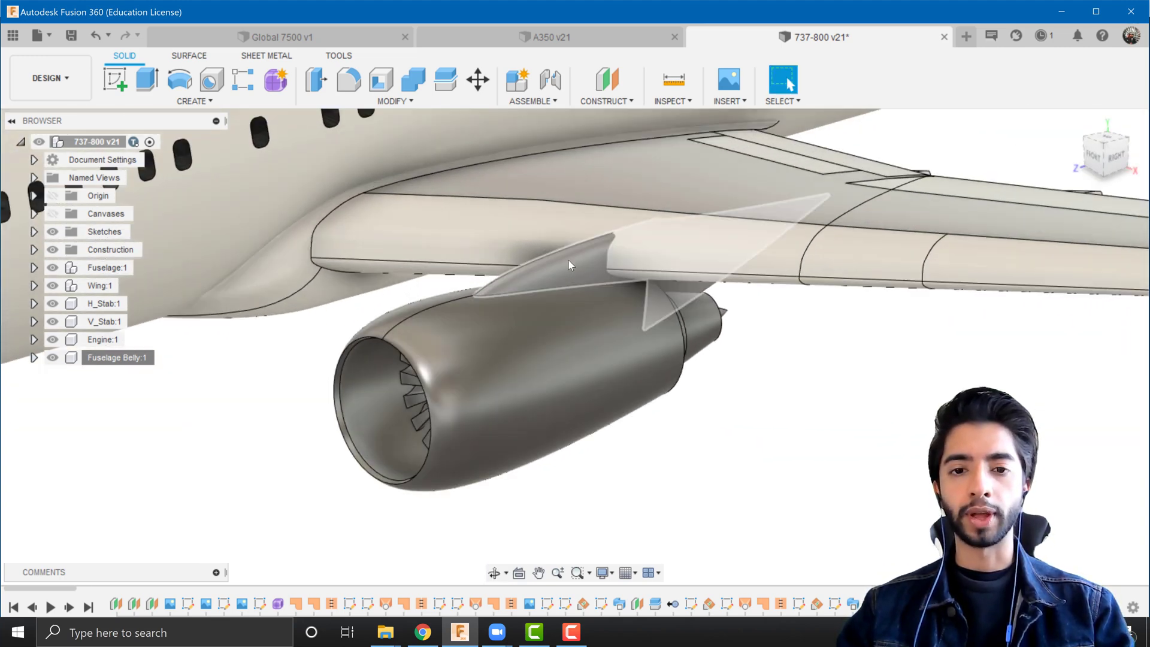
left_click(569, 260)
left_click(809, 493)
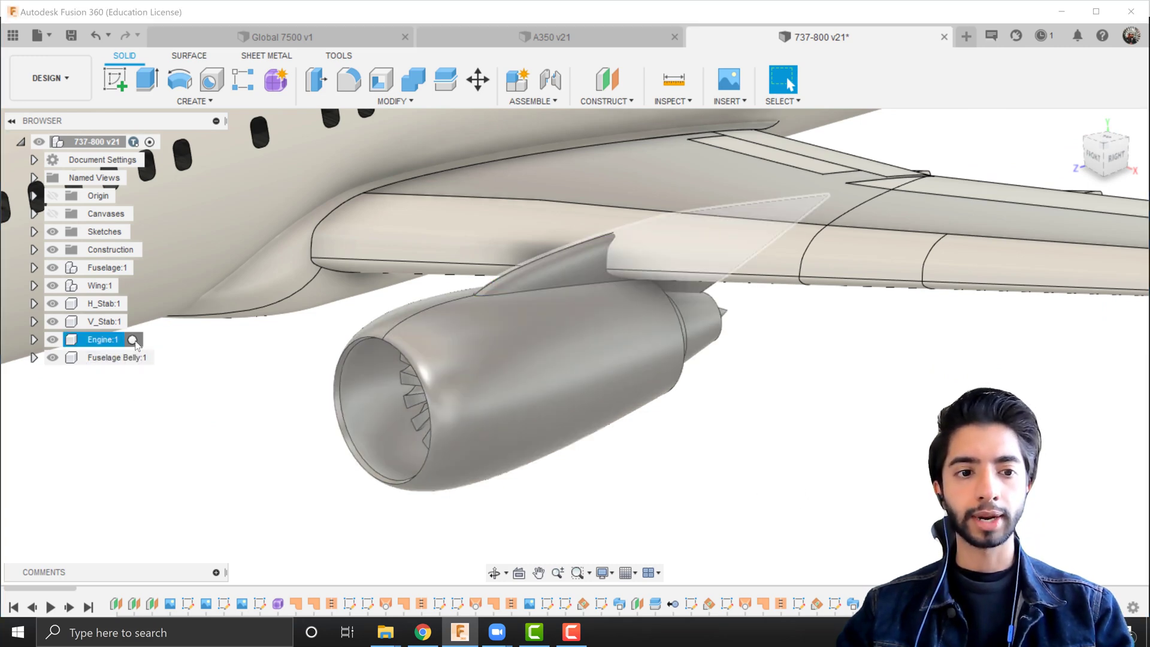
left_click(133, 340)
left_click(35, 340)
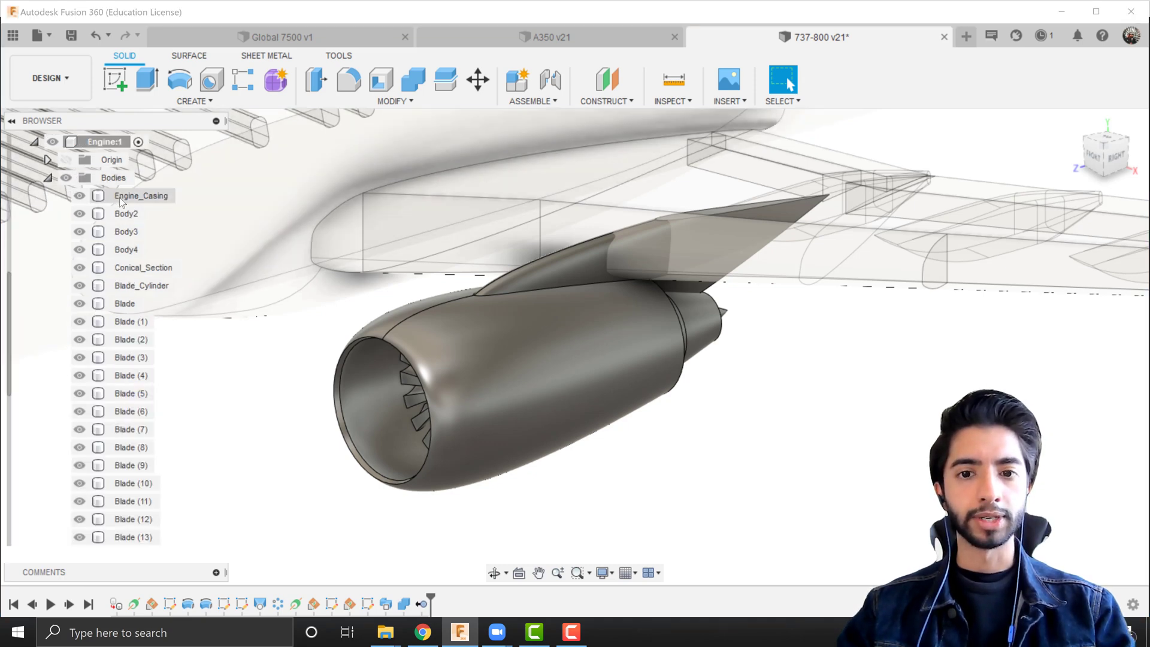
Apply the white appearance already used in the design to the engine's Pylon body.
left_click(560, 263)
scroll(134, 409, "down", 5)
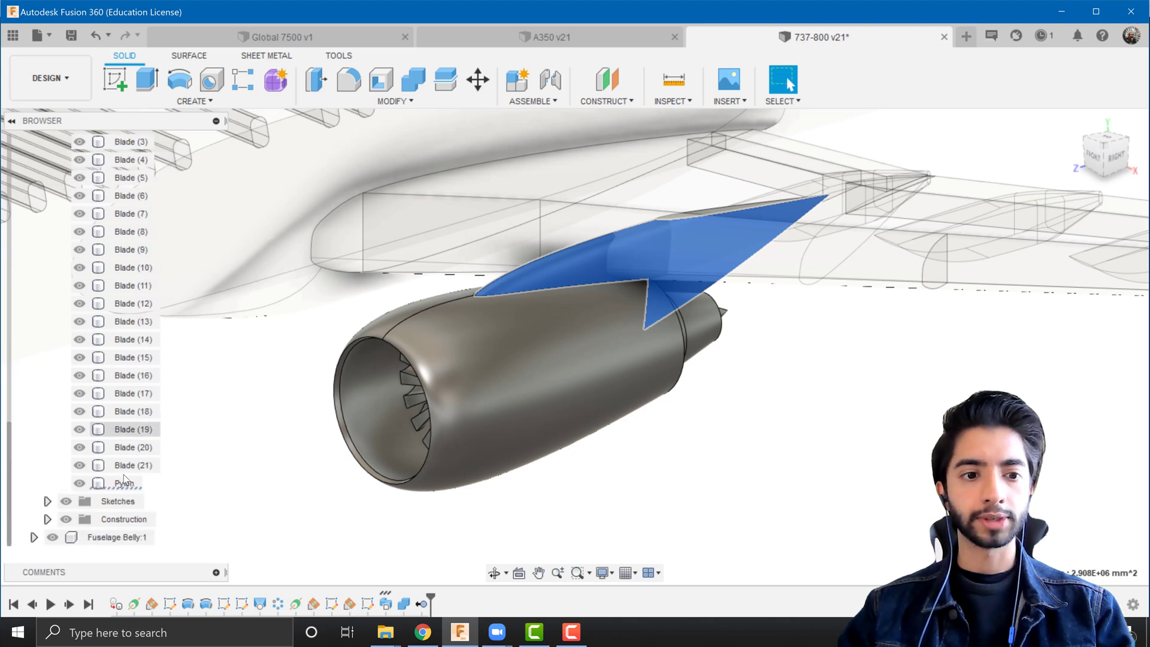
left_click(111, 482)
left_click(119, 483)
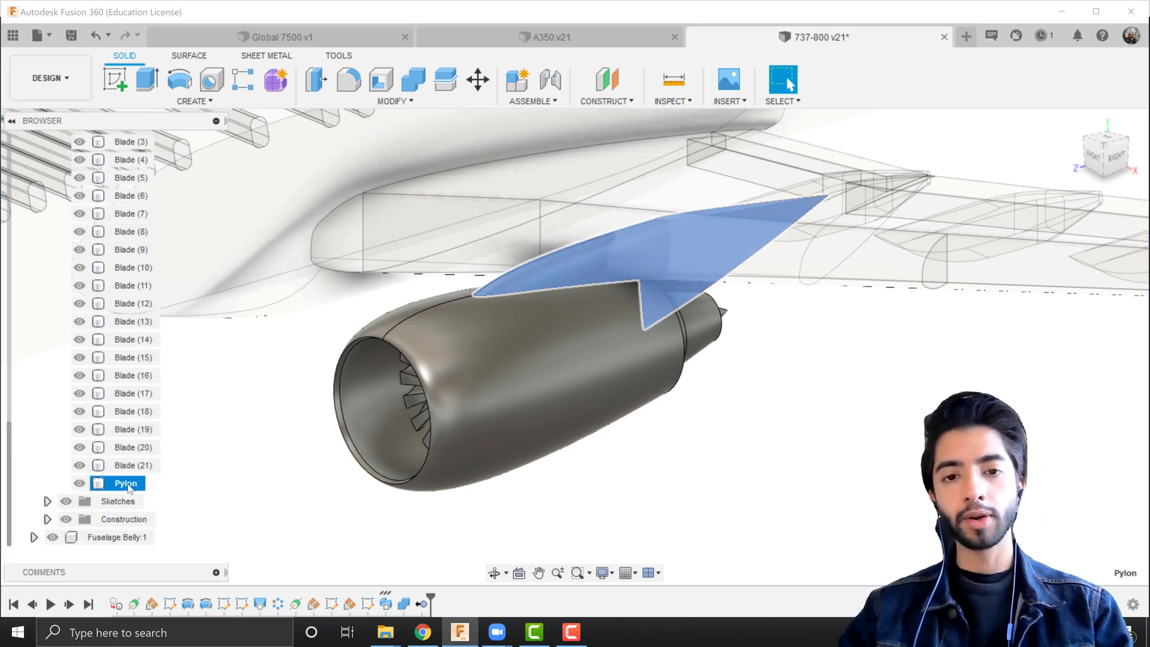
right_click(128, 487)
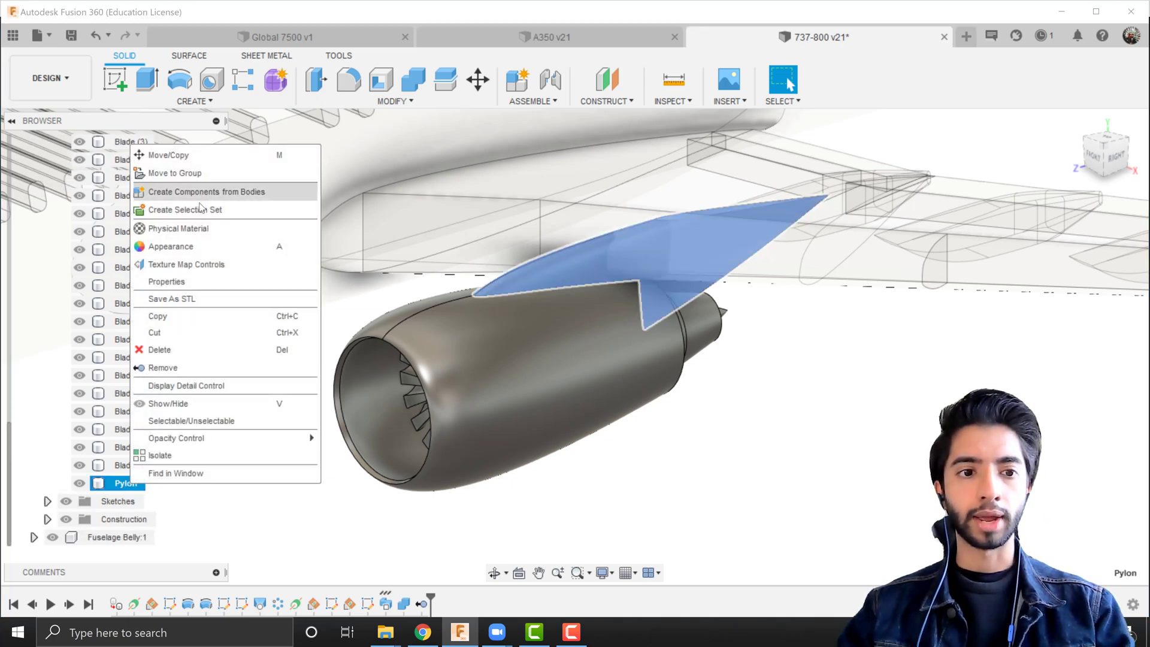
left_click(198, 249)
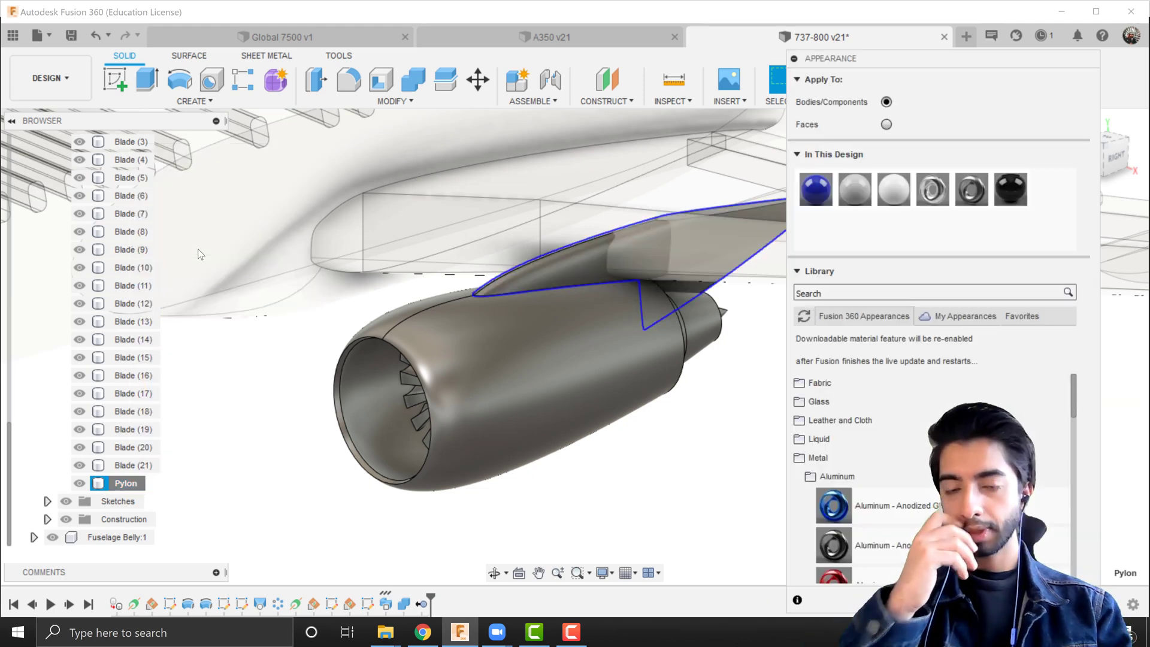
left_click_drag(893, 189, 144, 495)
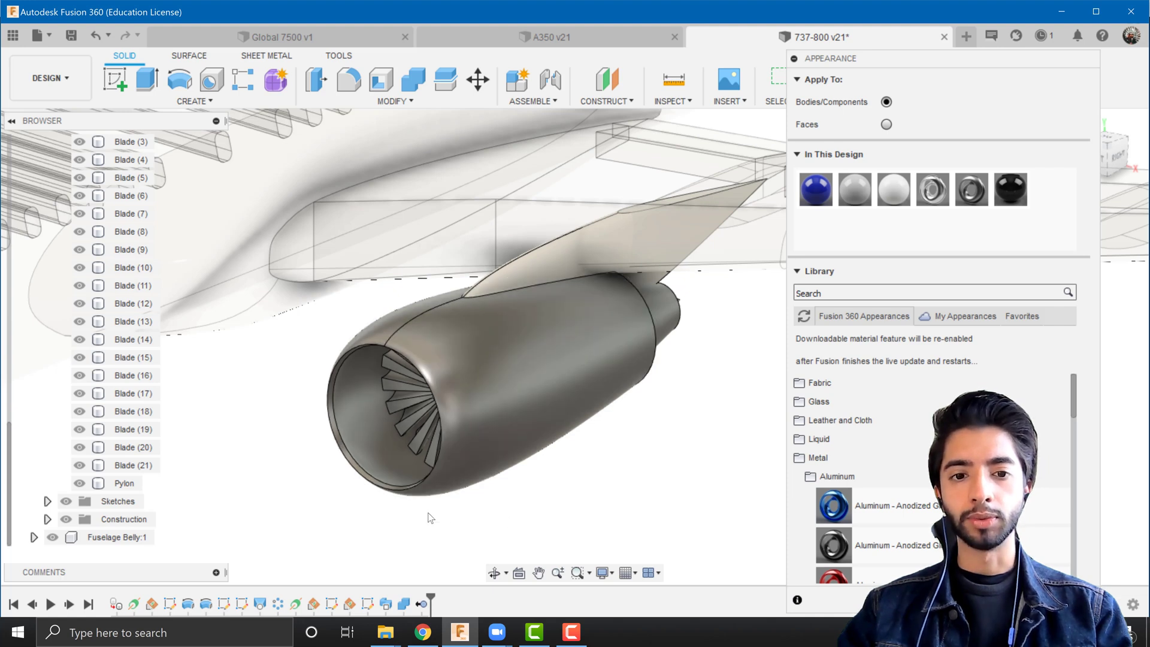
Try Paint - Enamel Glossy (Blue) on the whole engine casing body and undo it.
left_click_drag(818, 187, 533, 346)
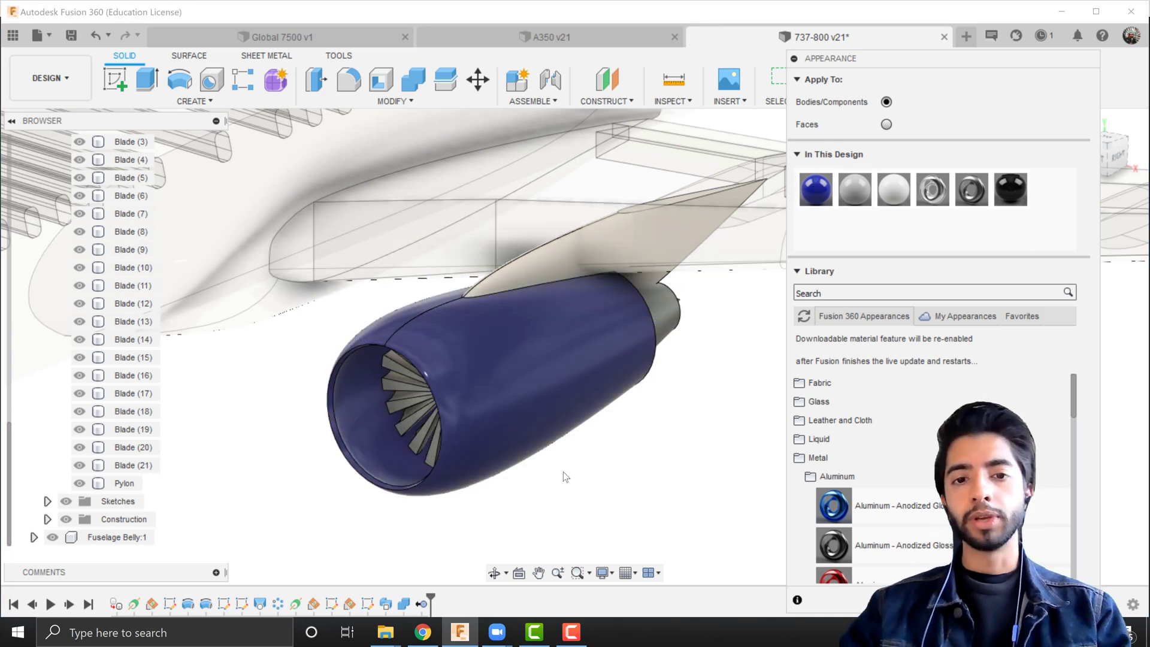
middle_click_drag(391, 467, 477, 445, "shift")
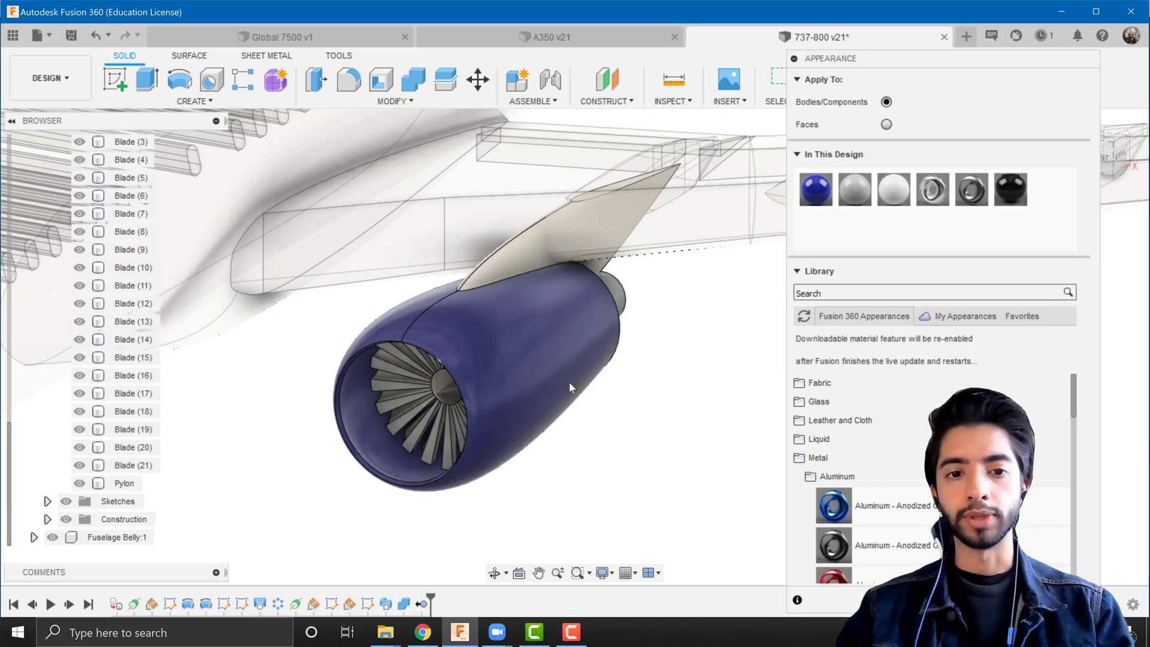
scroll(428, 433, "up", 3)
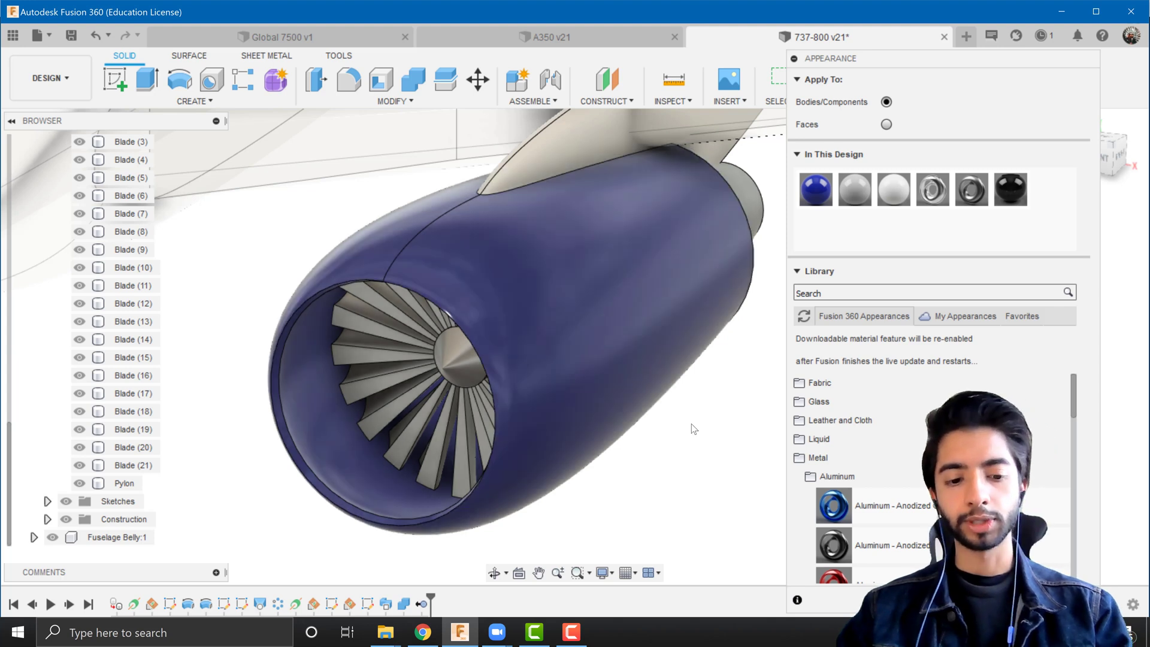
key("Escape")
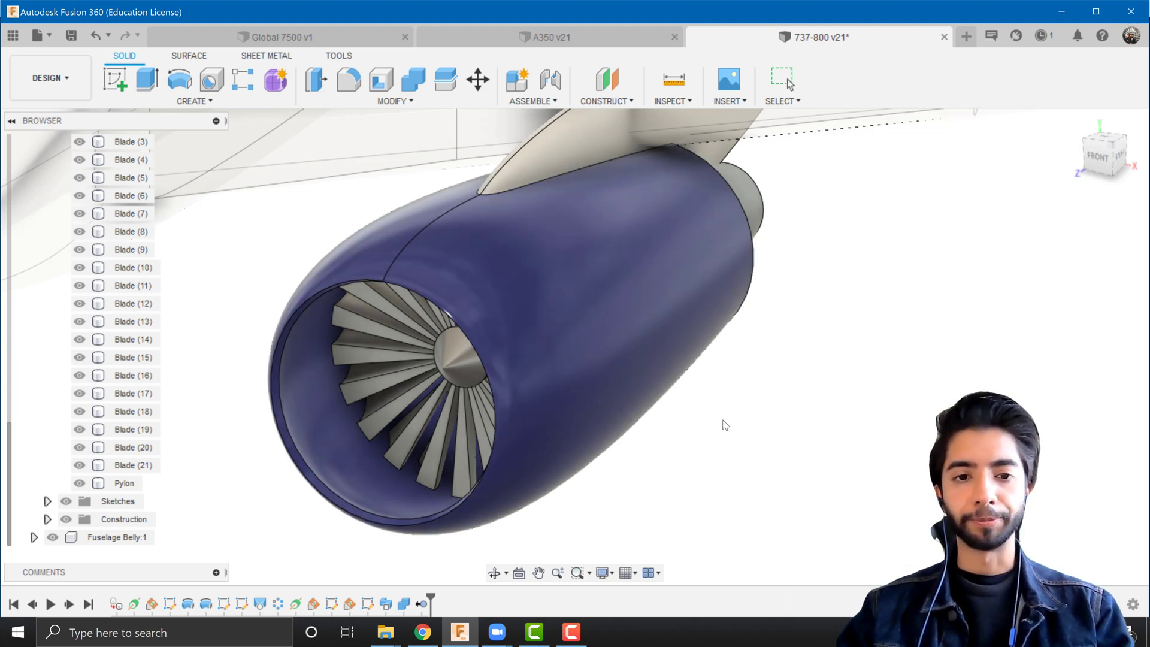
key("ctrl+z")
key("ctrl+y")
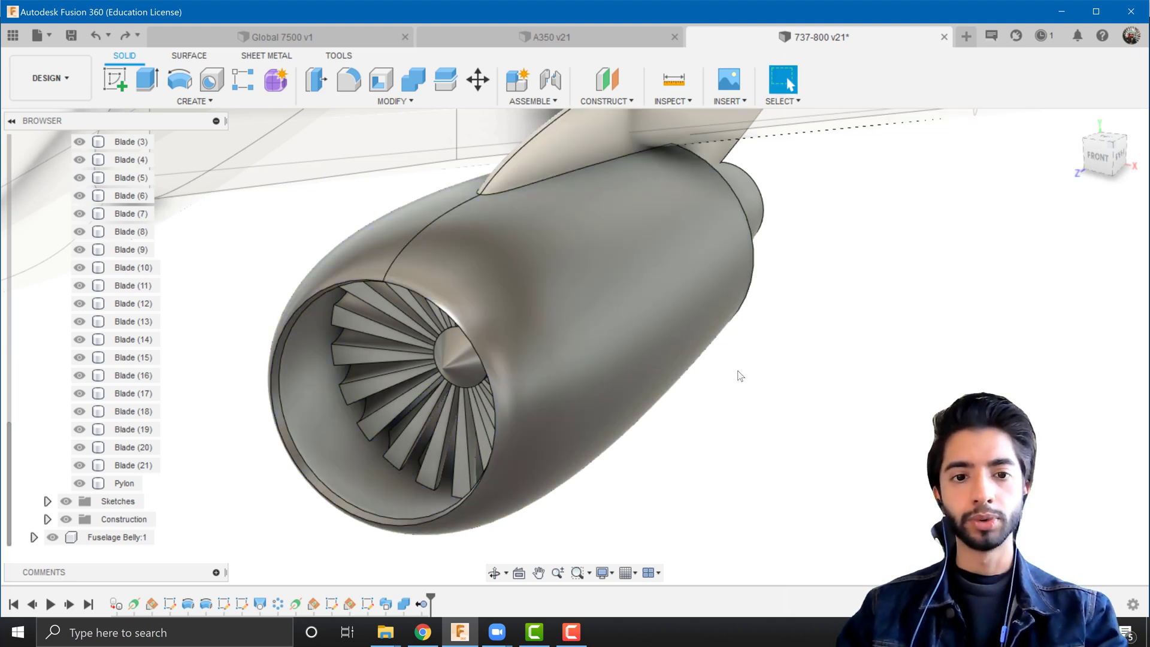
key("ctrl+z")
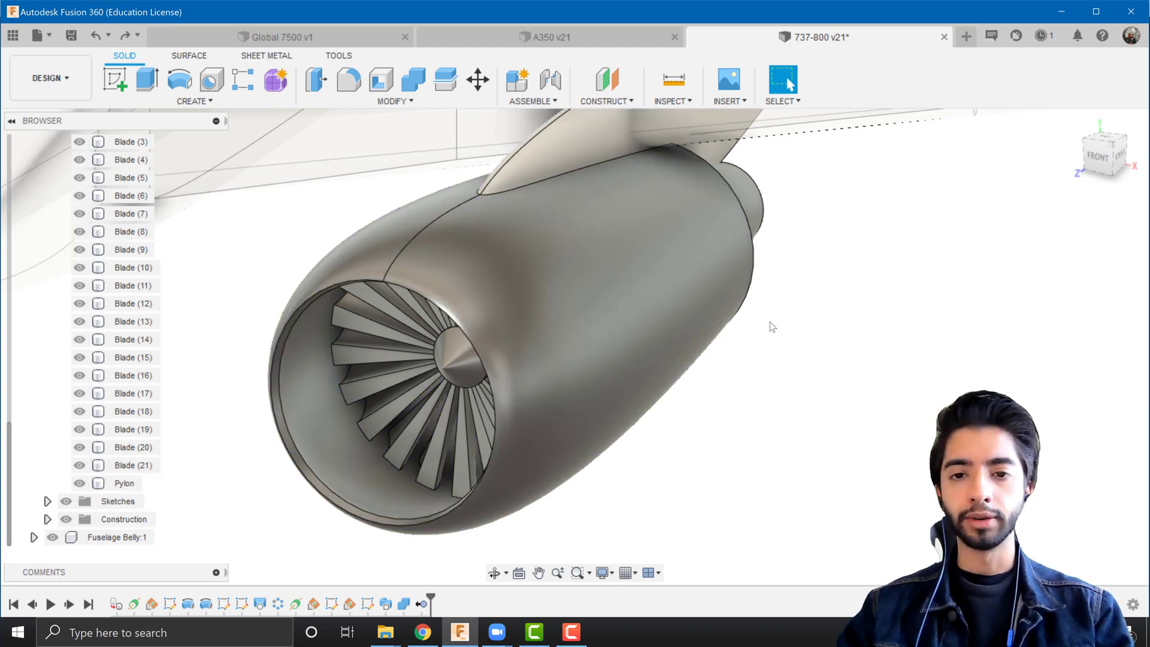
Set appearances to apply to faces and put Paint - Enamel Glossy (Blue) on the engine casing's outer face.
key("a")
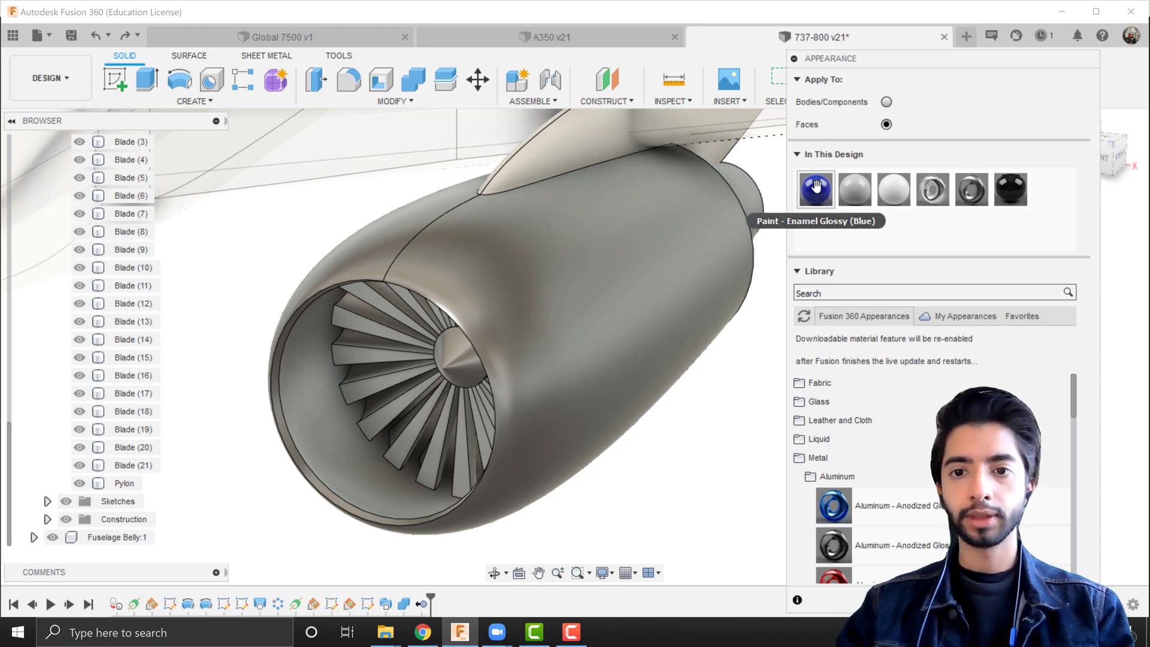
mouse_move(816, 189)
left_mouse_down()
mouse_move(798, 247)
mouse_move(656, 271)
left_mouse_up()
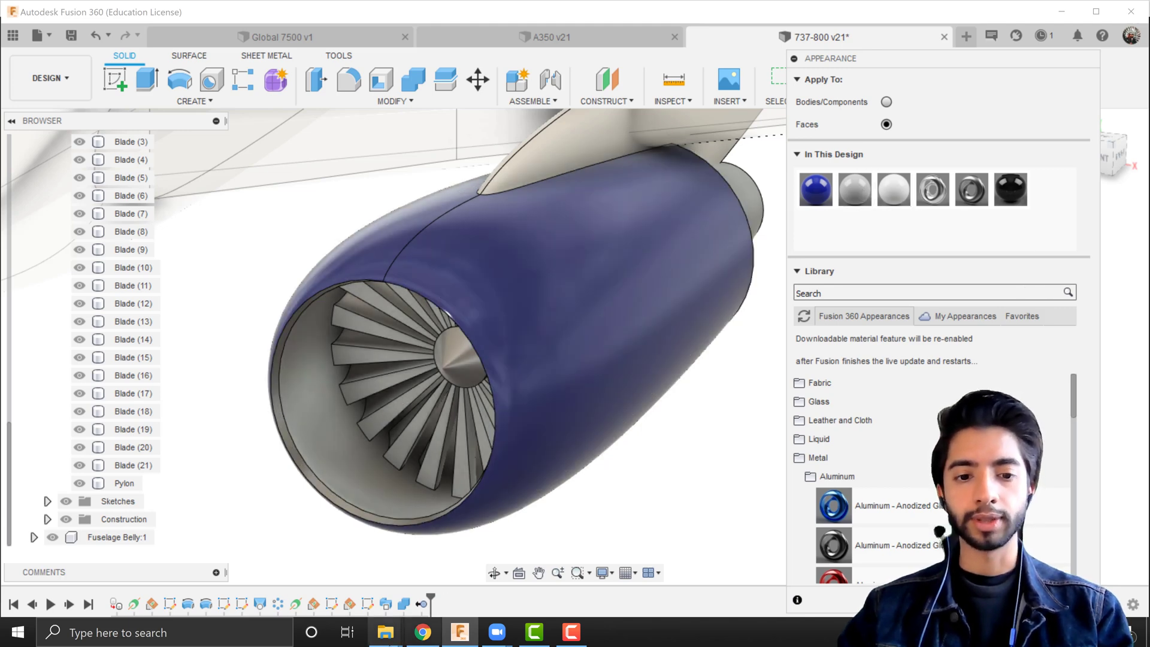
Check the engine reference photo in Chrome, return to Fusion 360 and apply Paint - Enamel Glossy (Grey) to the casing's inner face.
left_click(422, 636)
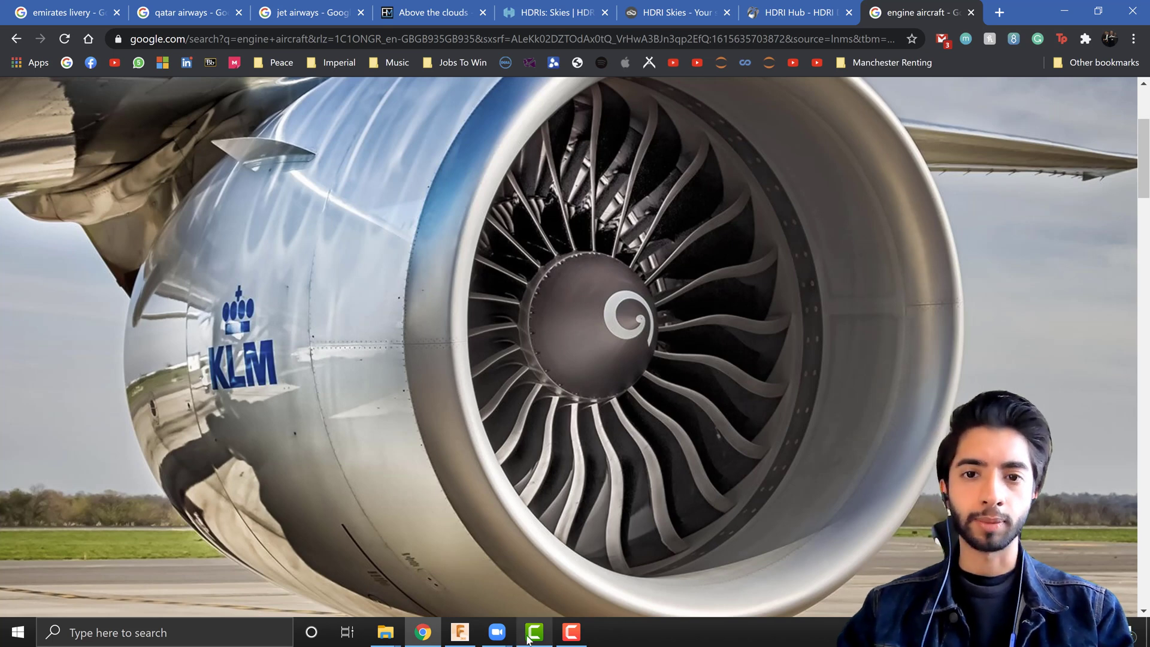
left_click(460, 632)
scroll(303, 397, "up", 4)
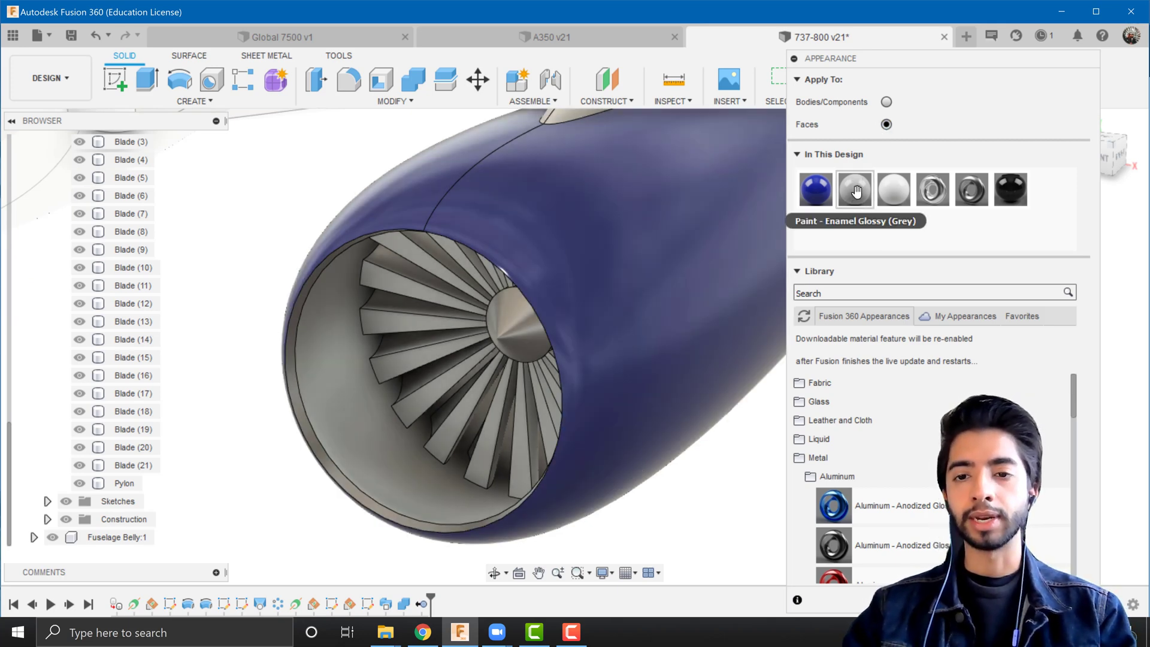
left_click_drag(856, 191, 718, 360)
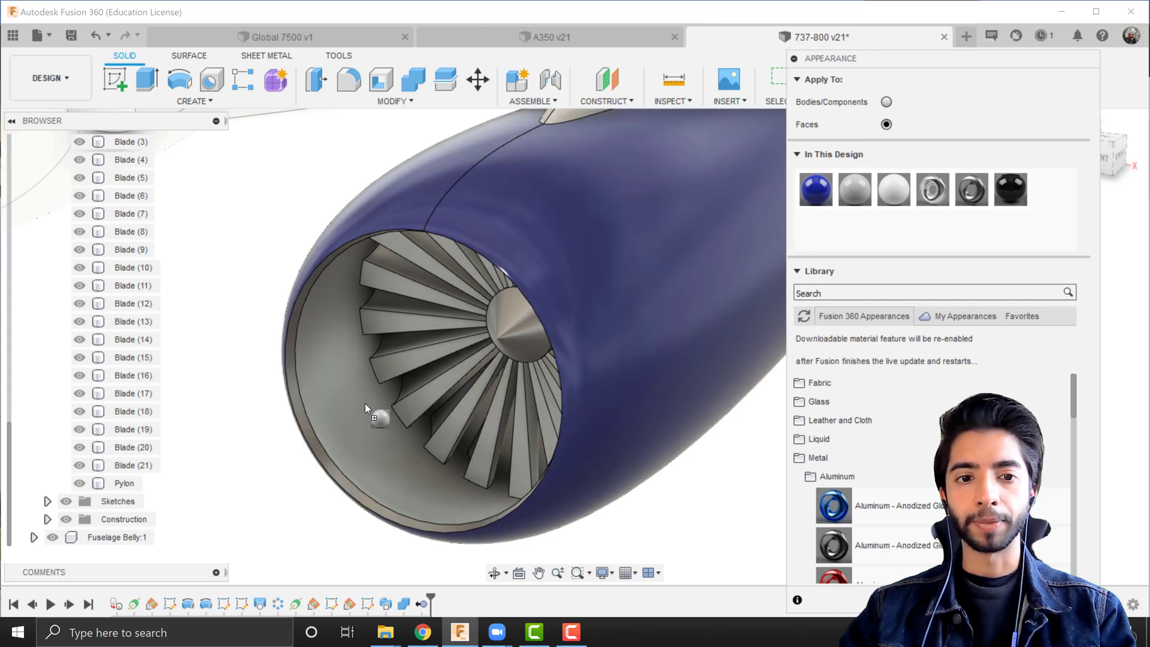
left_click_drag(365, 404, 365, 403)
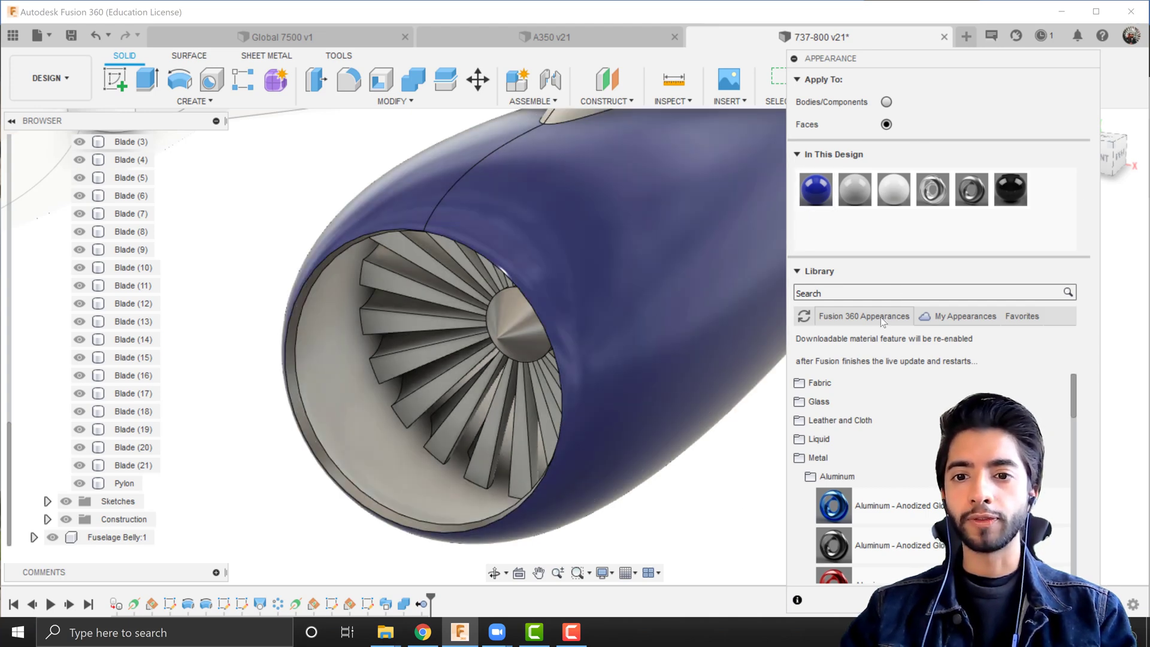
Browse the appearance library to the Glossy paints and try Paint - Enamel Glossy (White) on the casing's inner face.
left_click_drag(955, 57, 933, 2)
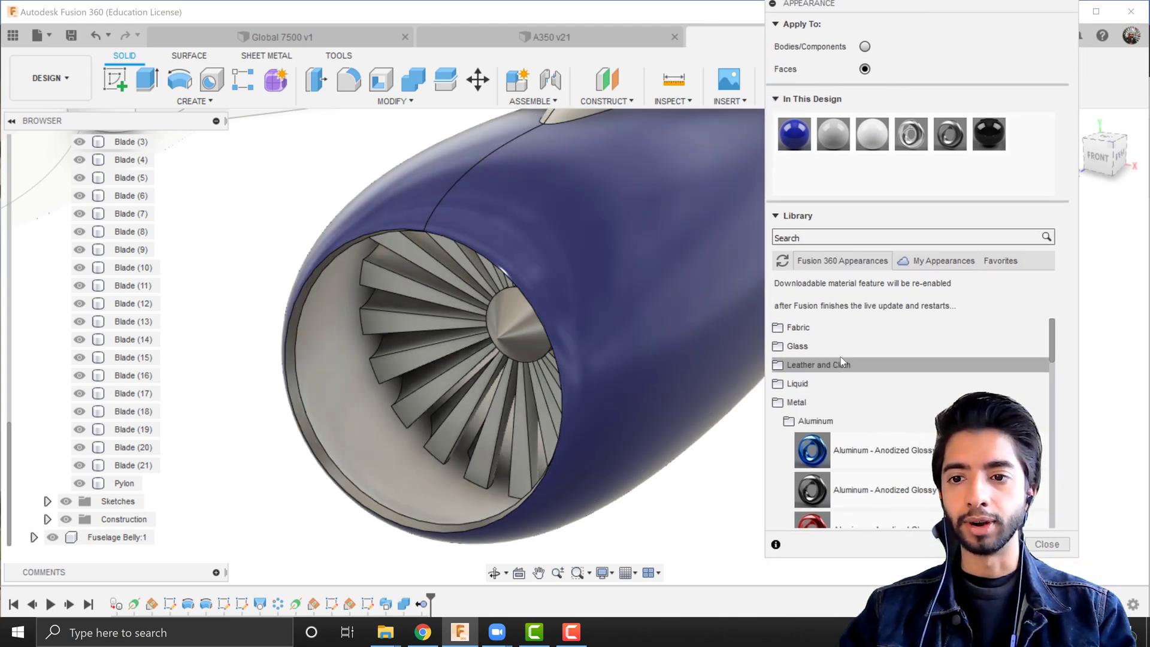
left_click(826, 401)
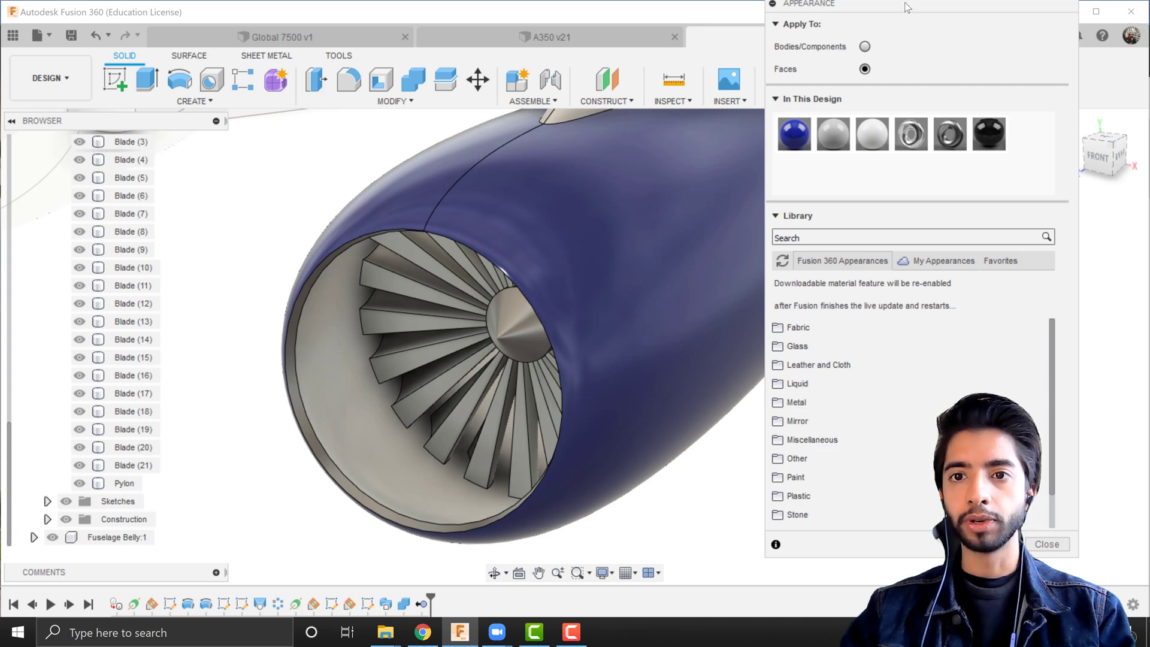
left_click_drag(906, 3, 906, 13)
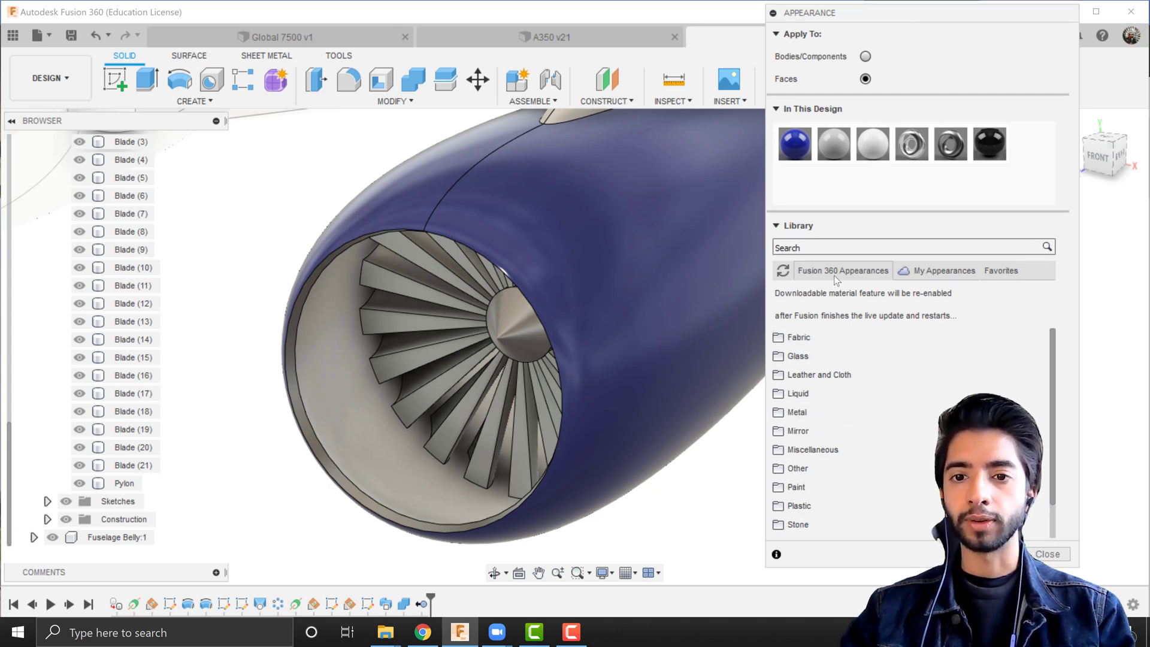
scroll(835, 408, "down", 2)
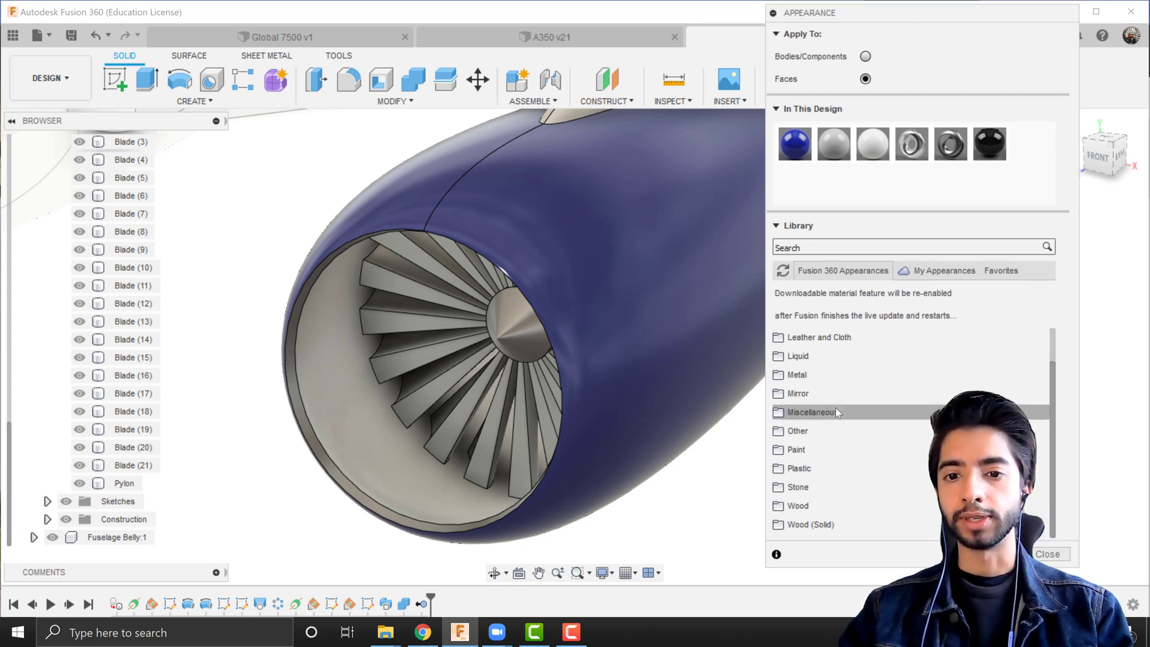
scroll(874, 494, "up", 2)
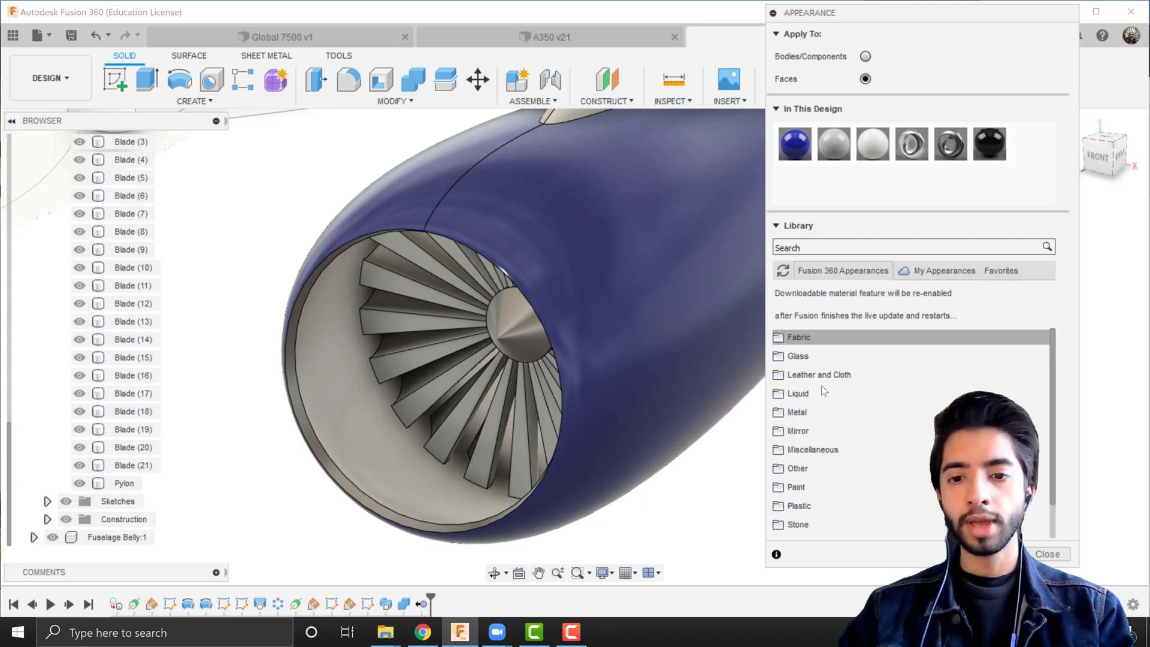
scroll(822, 391, "down", 2)
left_click(815, 445)
scroll(838, 446, "down", 3)
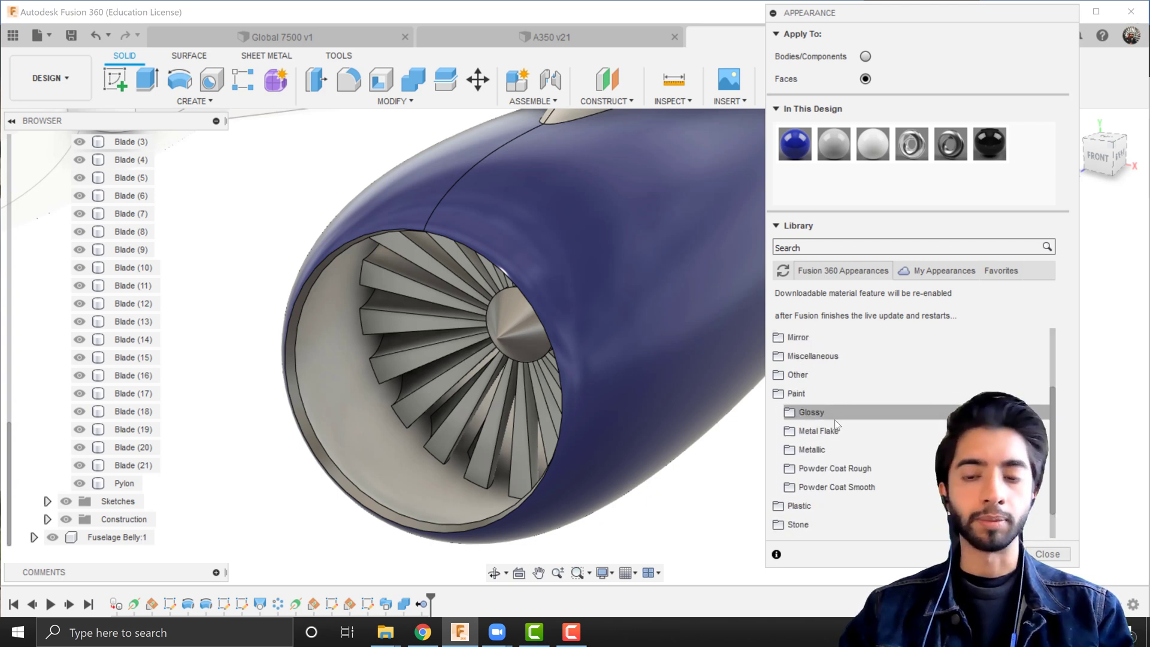
left_click(864, 411)
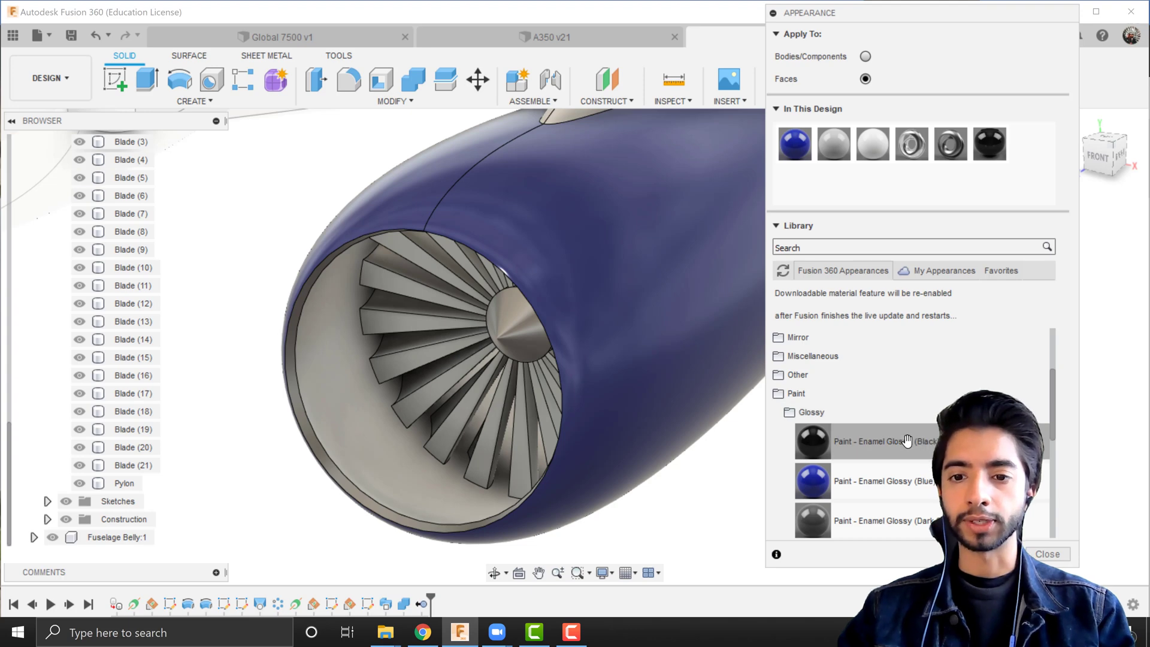
scroll(907, 441, "down", 4)
left_click_drag(872, 432, 316, 368)
key("Escape")
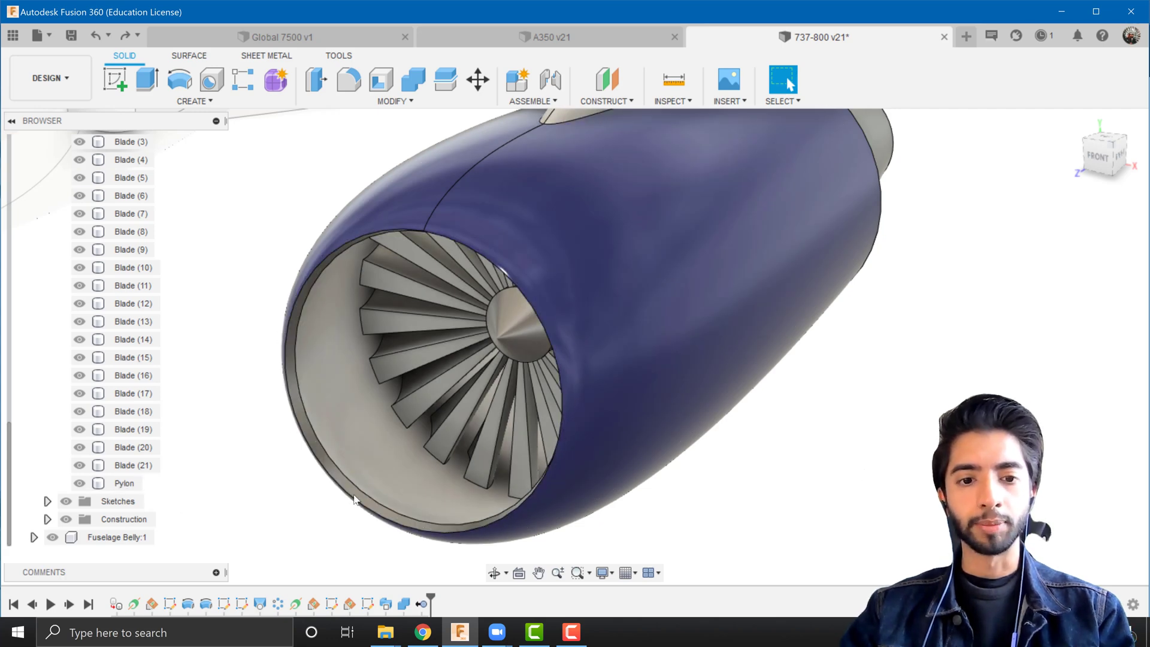
Apply Aluminum - Polished to the front lip face of the engine casing.
key("a")
scroll(339, 480, "up", 5)
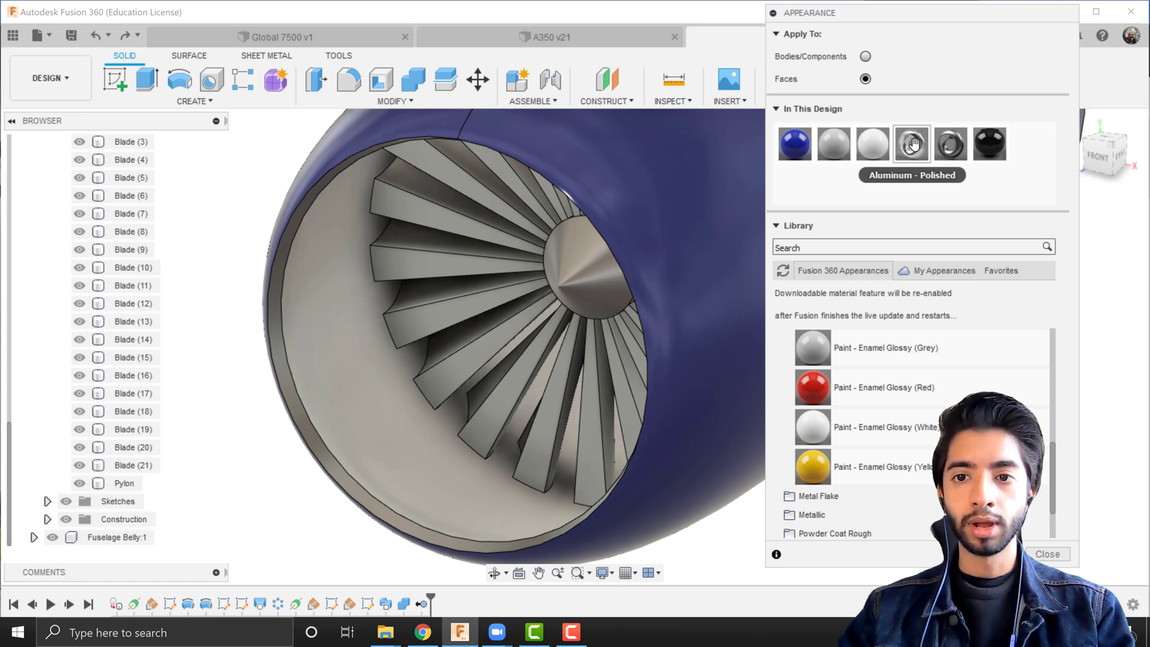
left_click_drag(908, 157, 315, 444)
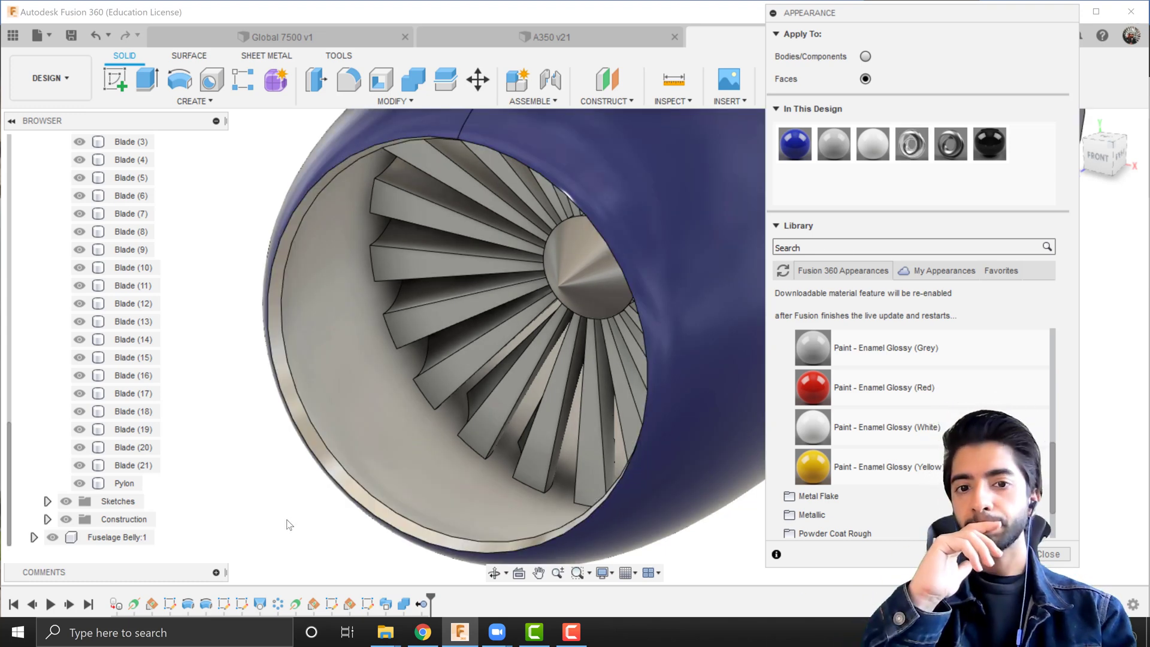
Collapse the Glossy paints in the appearance library and open the Powder Coat Rough finishes under Paint.
left_click(472, 426)
mouse_move(472, 426)
middle_mouse_down("shift")
mouse_move(494, 393)
mouse_move(388, 452)
mouse_move(420, 411)
middle_mouse_up("shift")
scroll(389, 451, "down", 2)
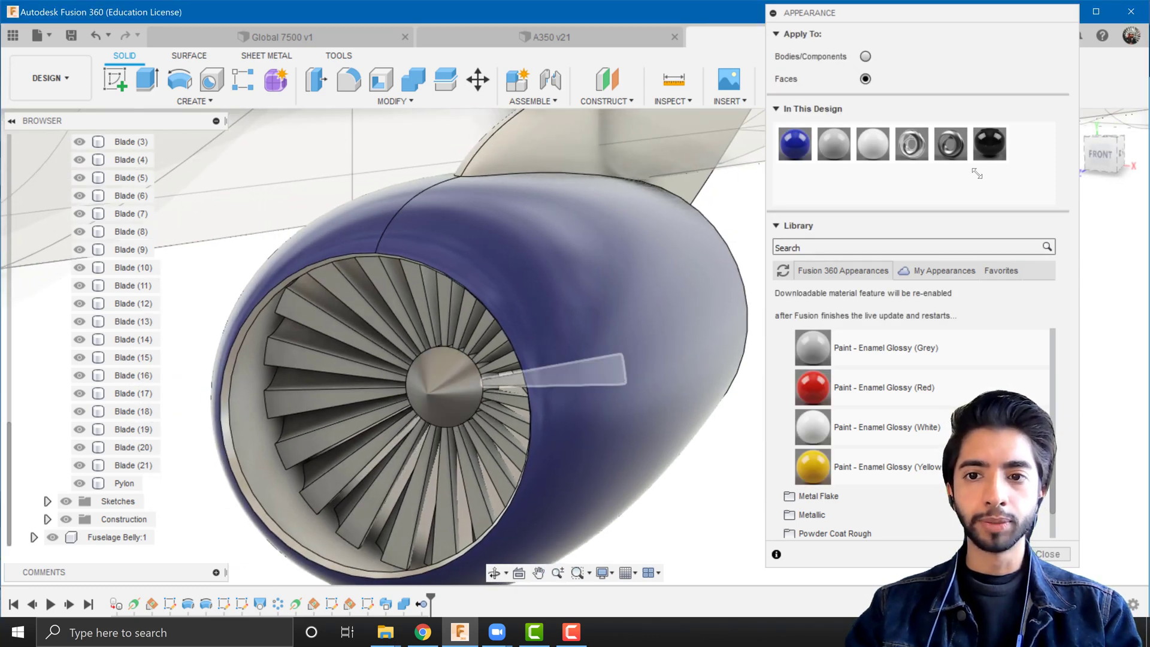
scroll(883, 414, "up", 3)
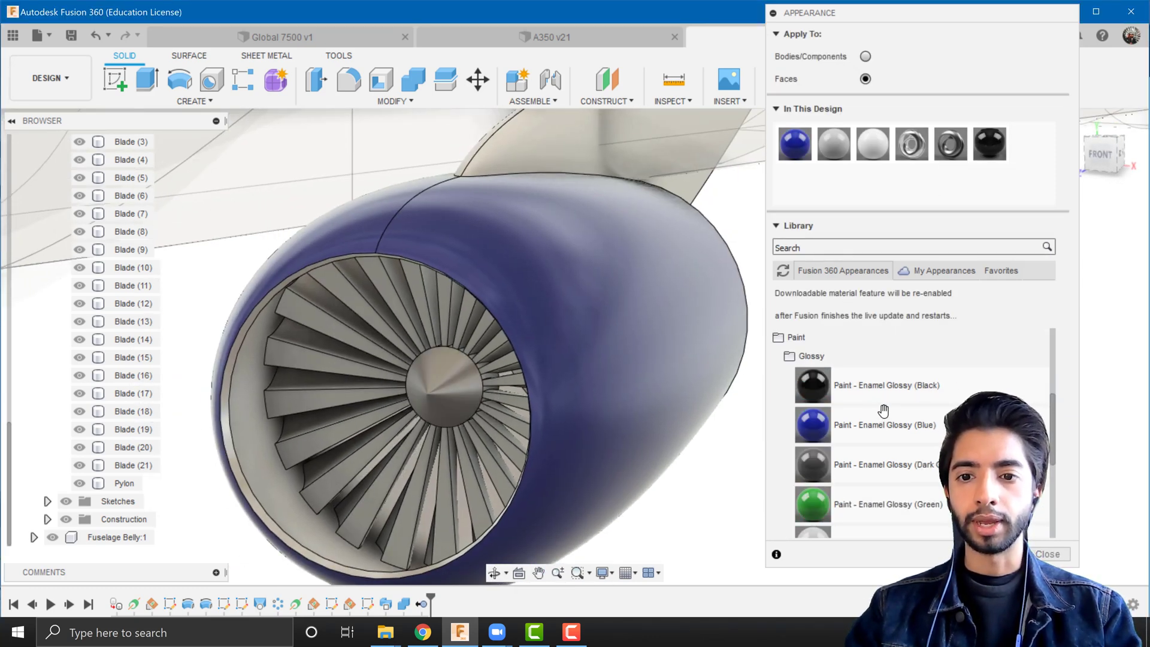
left_click(830, 359)
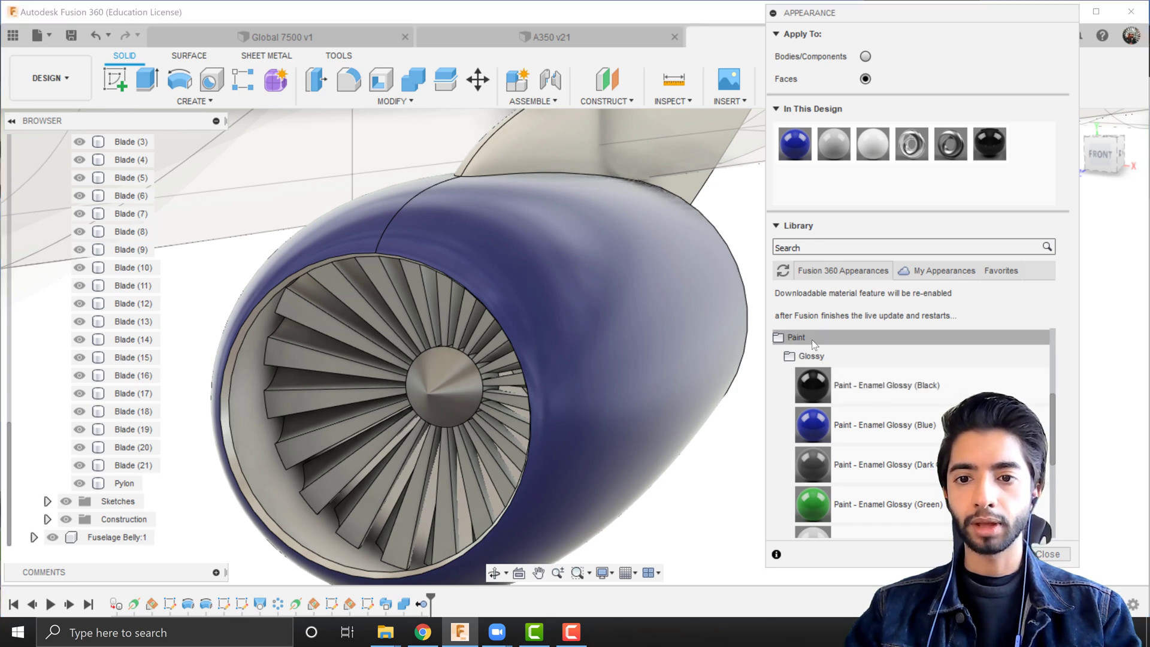
scroll(844, 407, "up", 3)
scroll(897, 466, "down", 1)
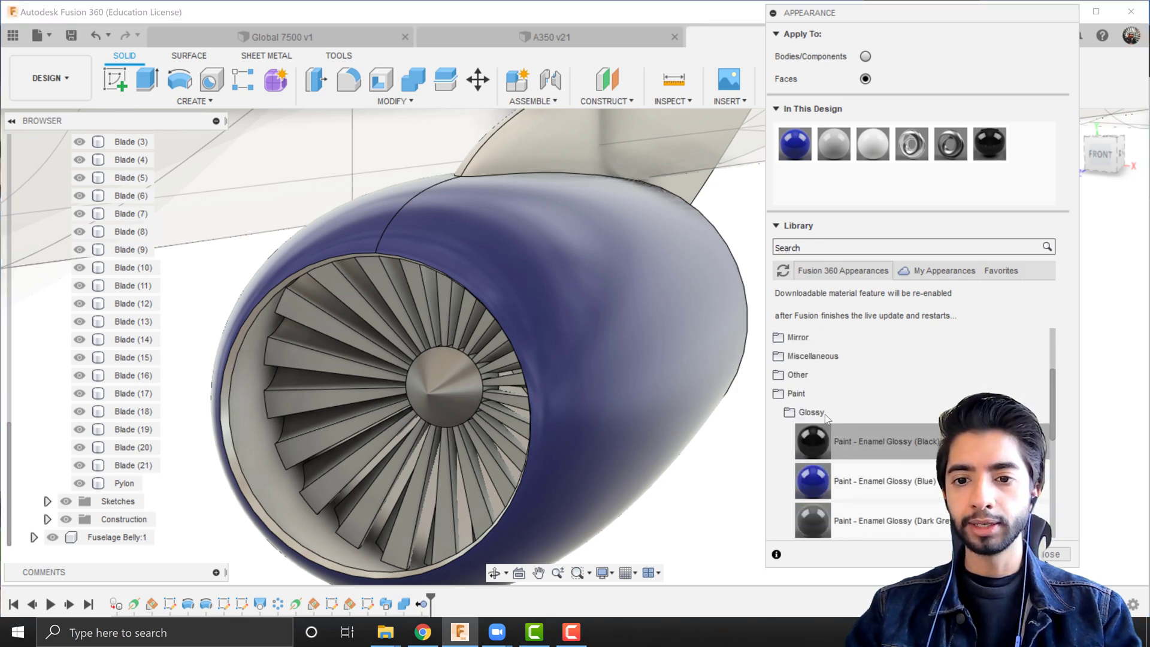
left_click(824, 412)
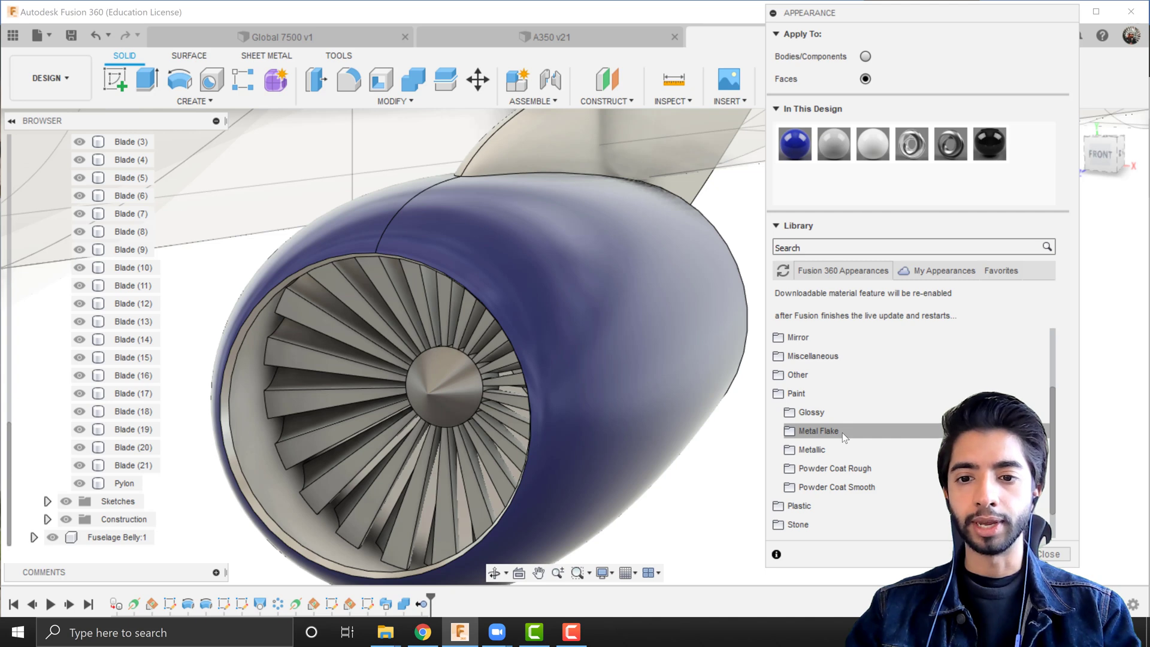
left_click(856, 468)
scroll(865, 443, "down", 2)
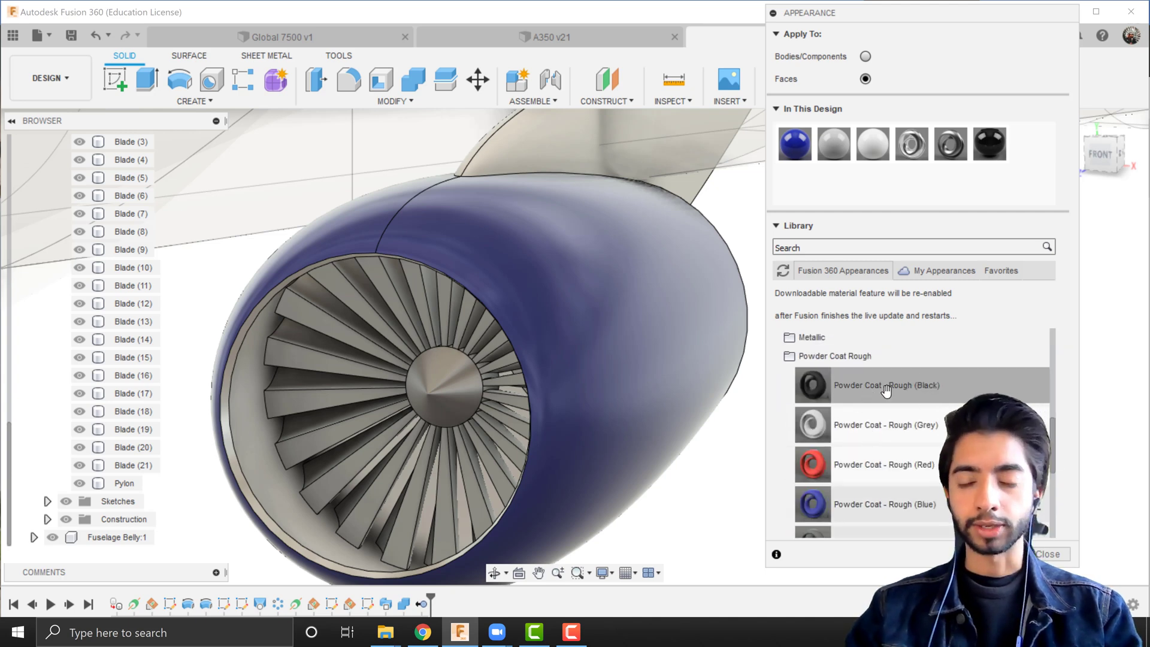
Set appearances to apply to bodies and put Powder Coat - Rough (Black) on the cone at the fan's centre.
left_click_drag(870, 396, 452, 390)
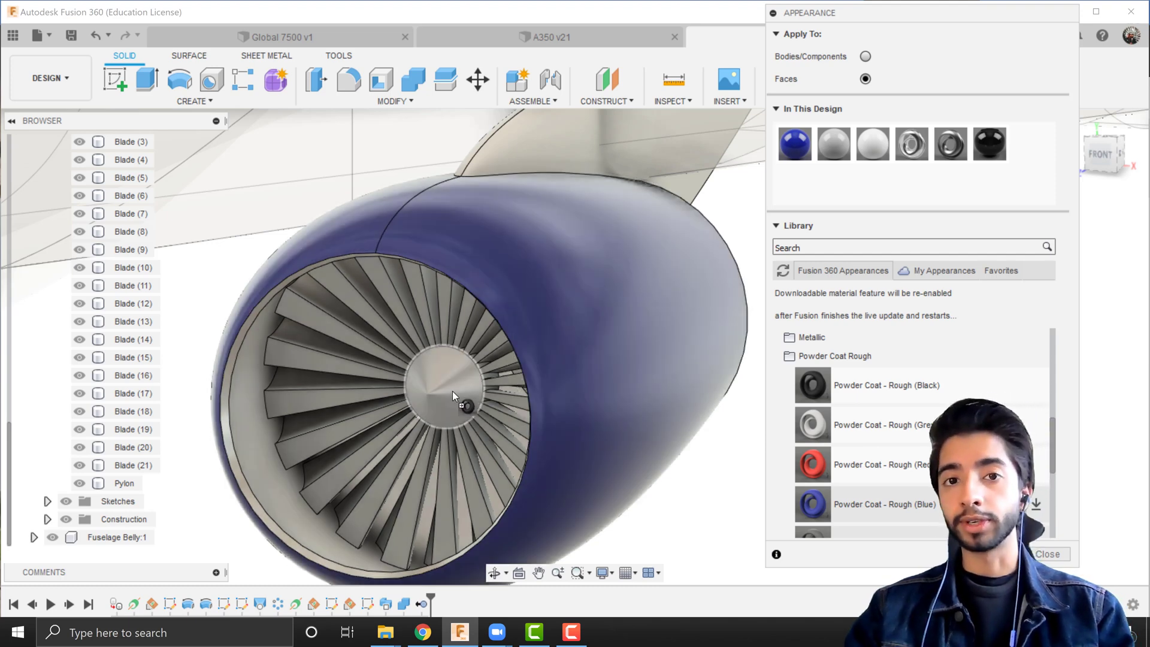
left_click_drag(452, 390, 940, 388)
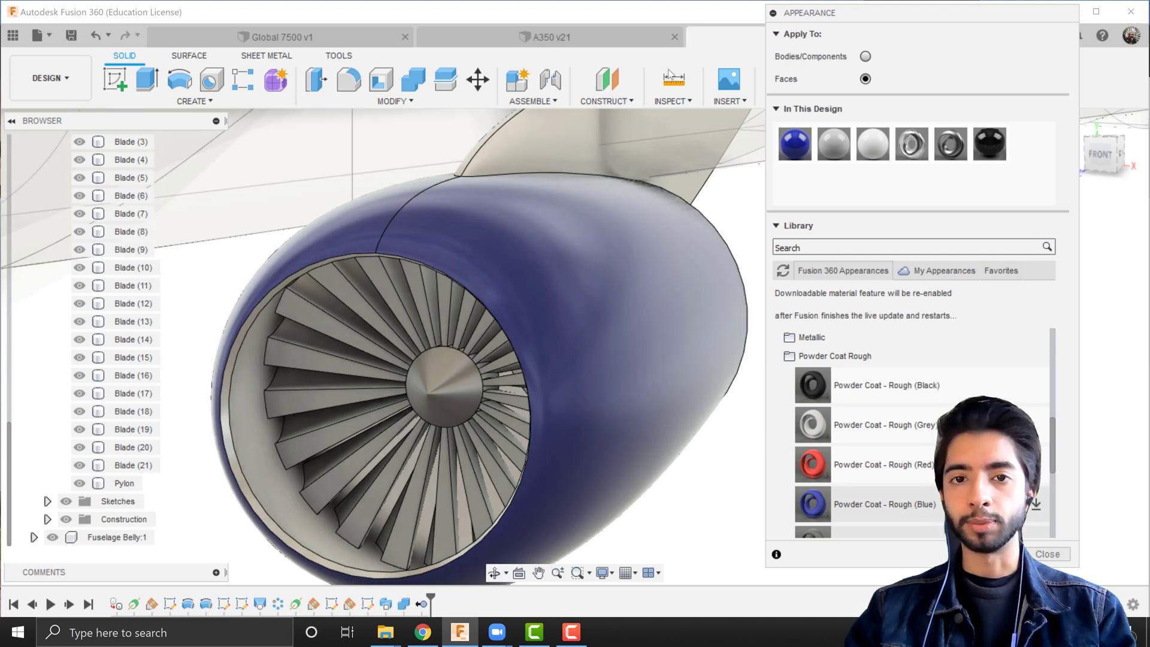
left_click(866, 57)
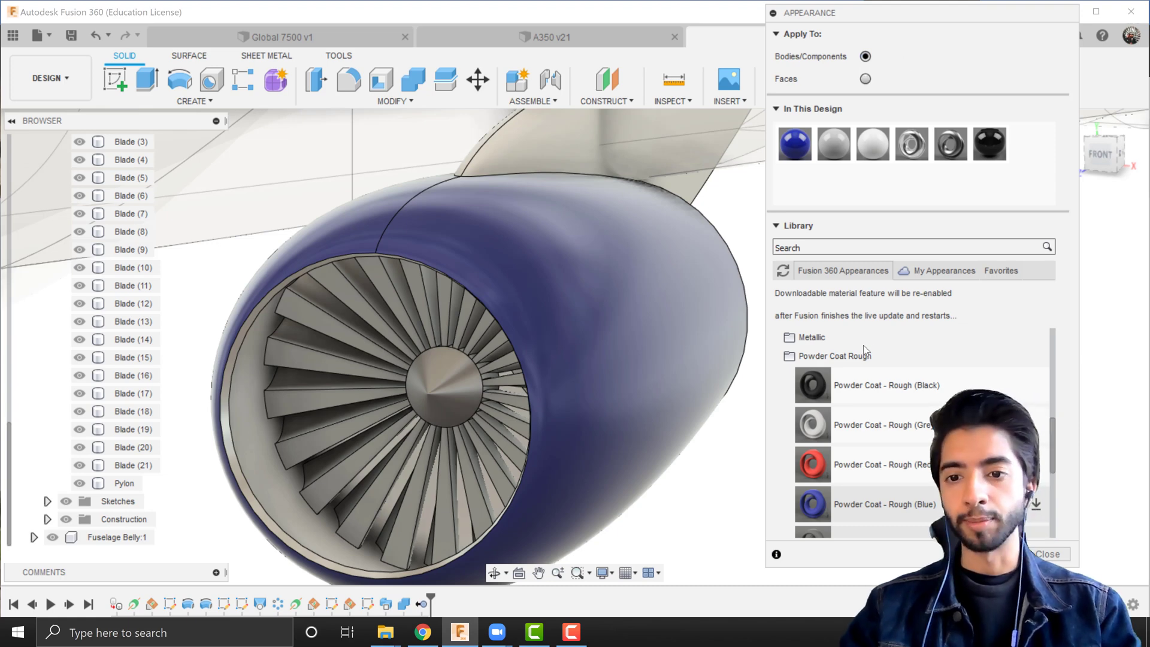
left_click_drag(946, 393, 435, 396)
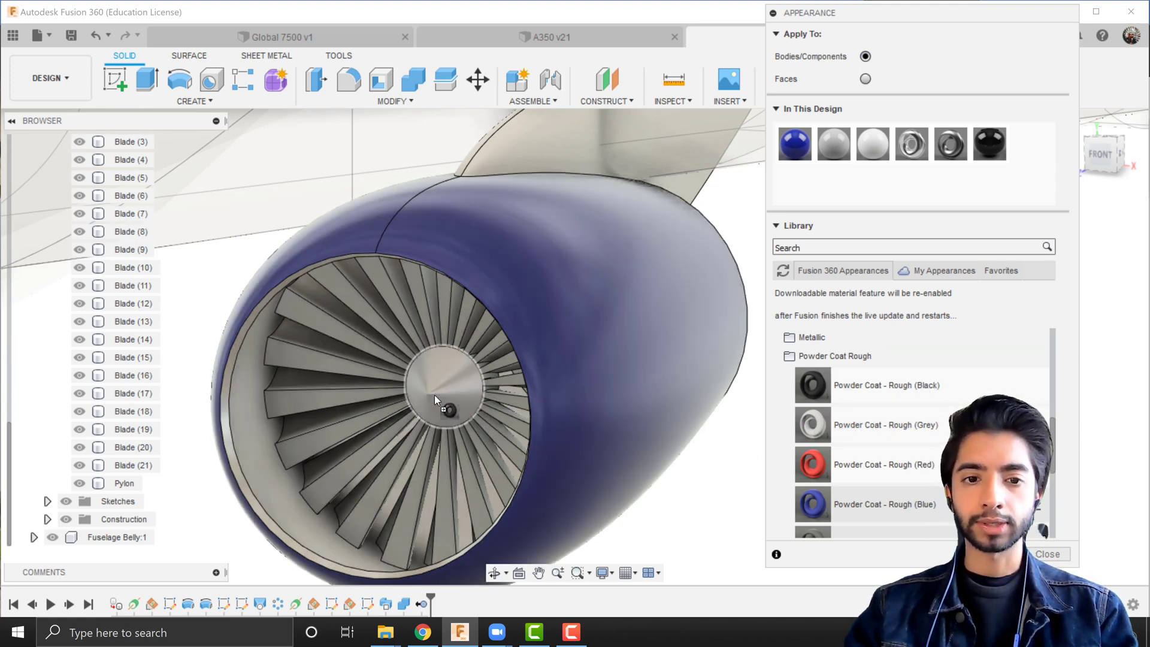
left_click_drag(817, 480, 487, 372)
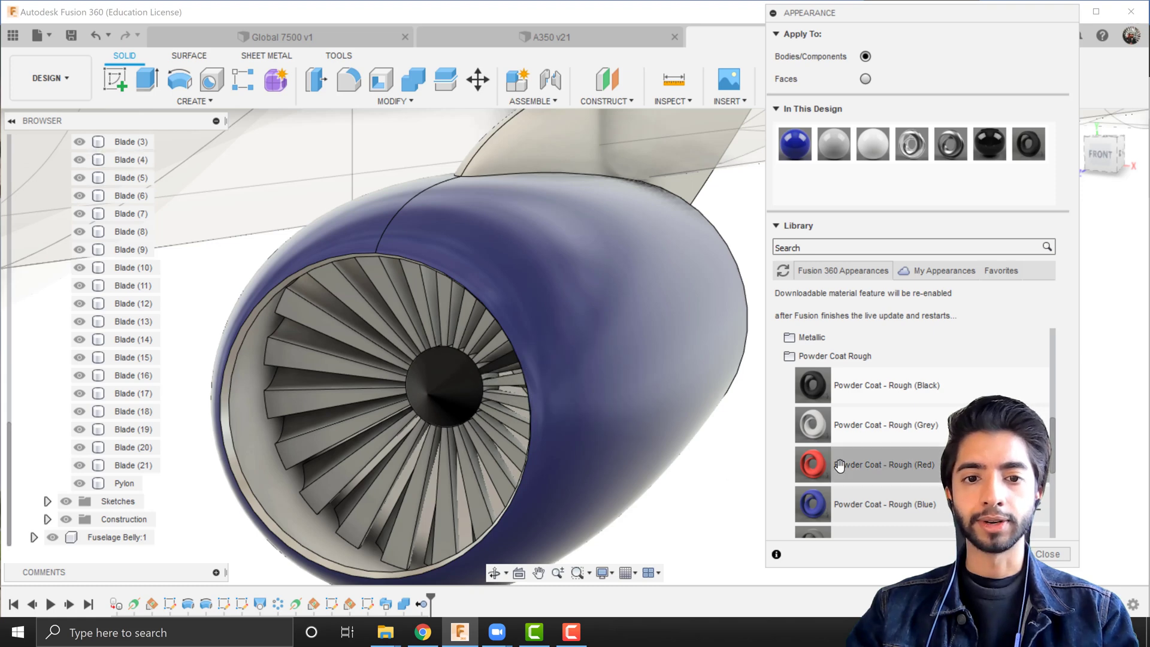
left_click(1047, 555)
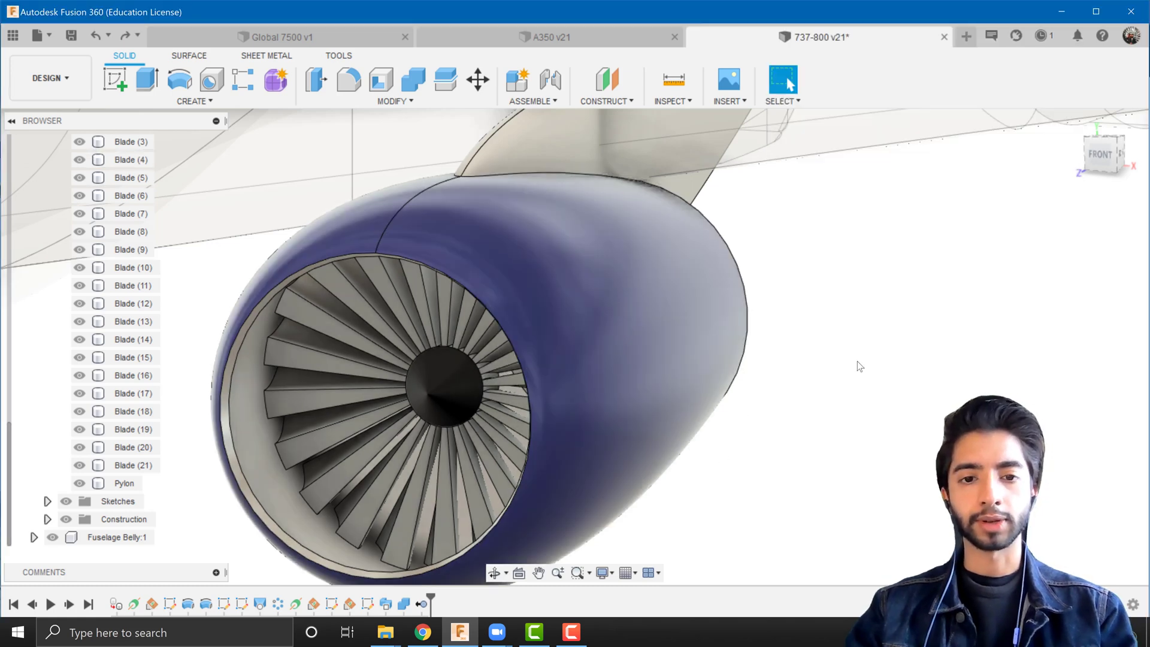
Apply Powder Coat - Rough (Black) to a single fan blade.
key("a")
left_click_drag(899, 373, 279, 351)
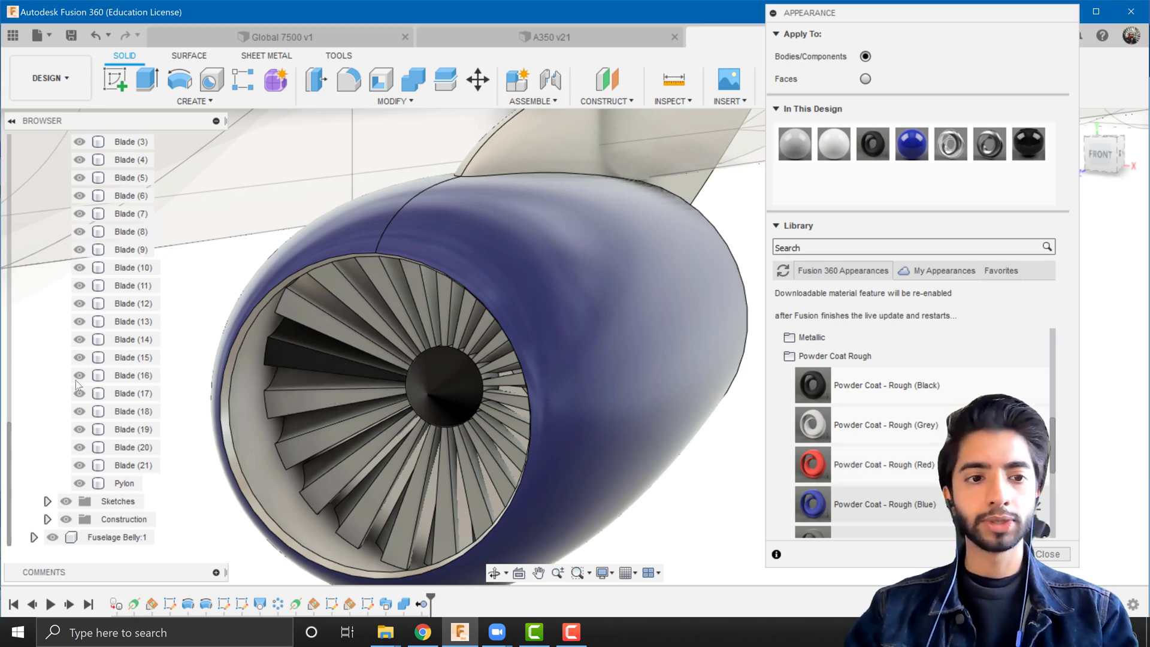
key("Escape")
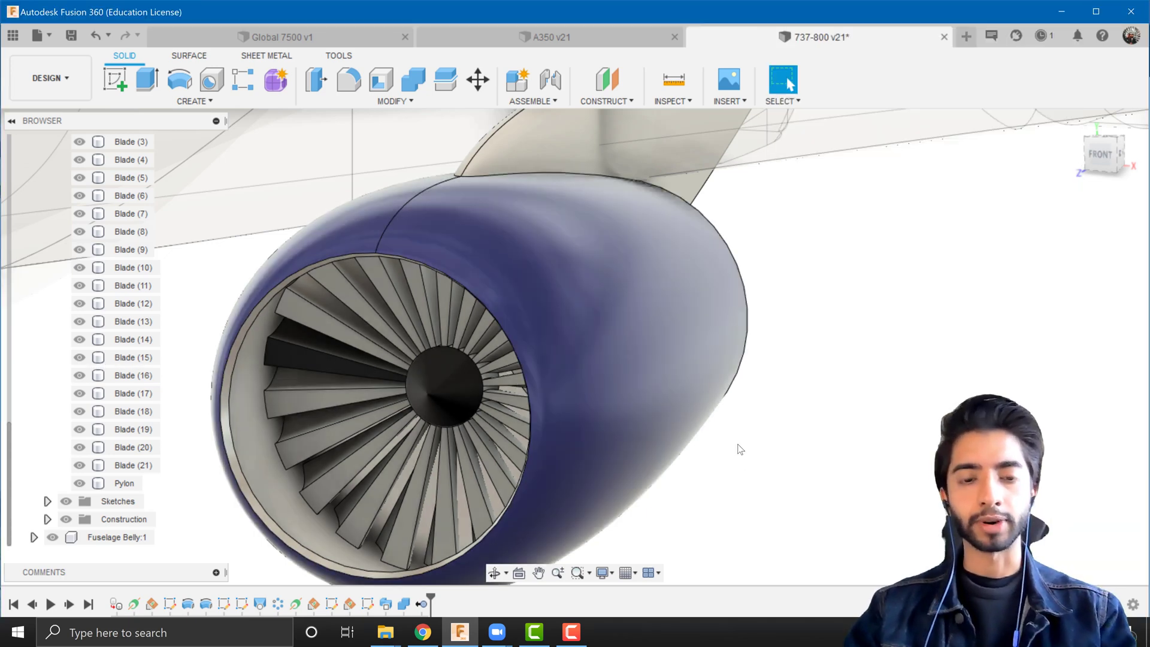
Select Blade_Cylinder and all the engine's blades through Blade (21), and apply Powder Coat - Rough (Black) to them together.
scroll(127, 469, "up", 10)
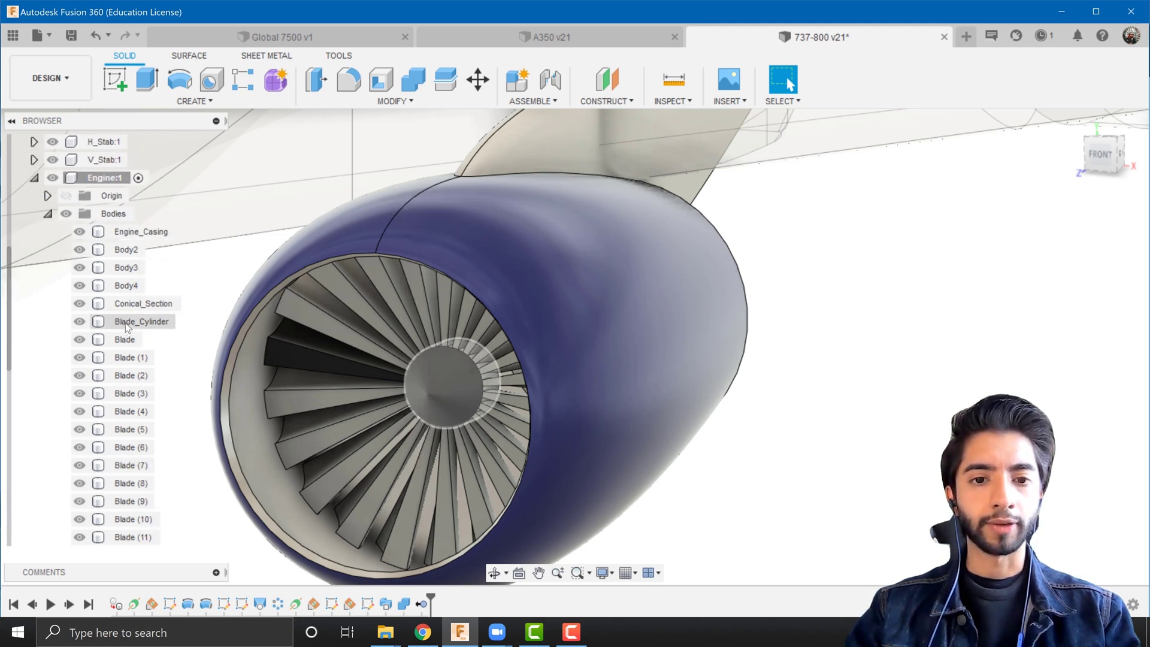
left_click(127, 324)
scroll(133, 393, "down", 5)
scroll(133, 394, "down", 9)
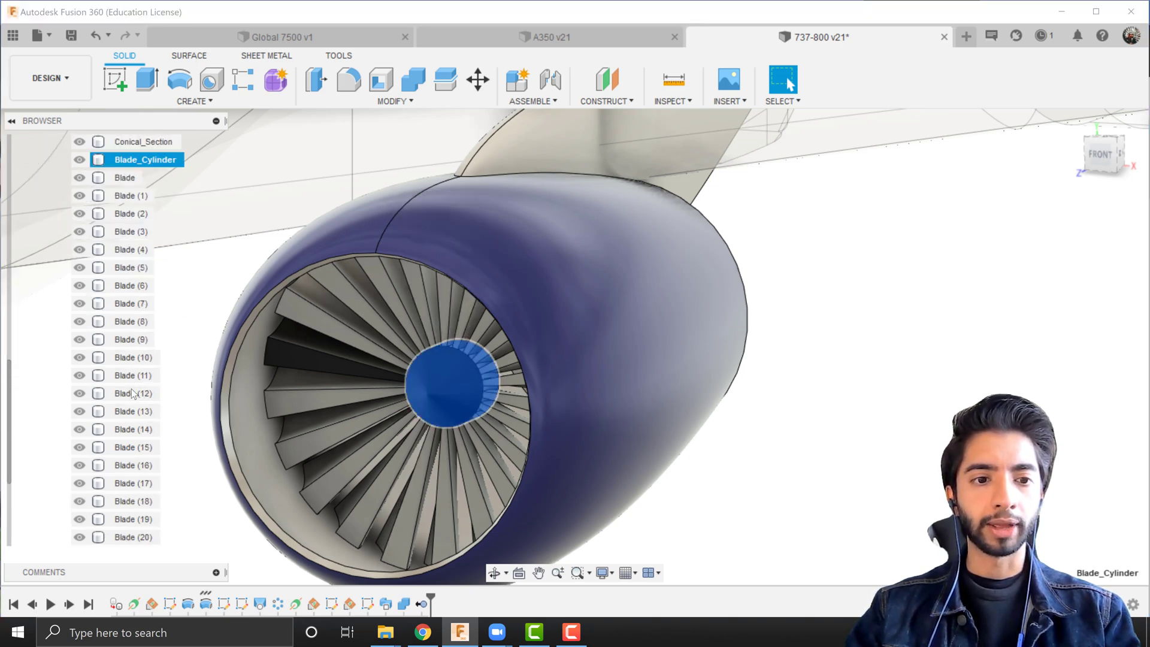
left_click(134, 464, "shift")
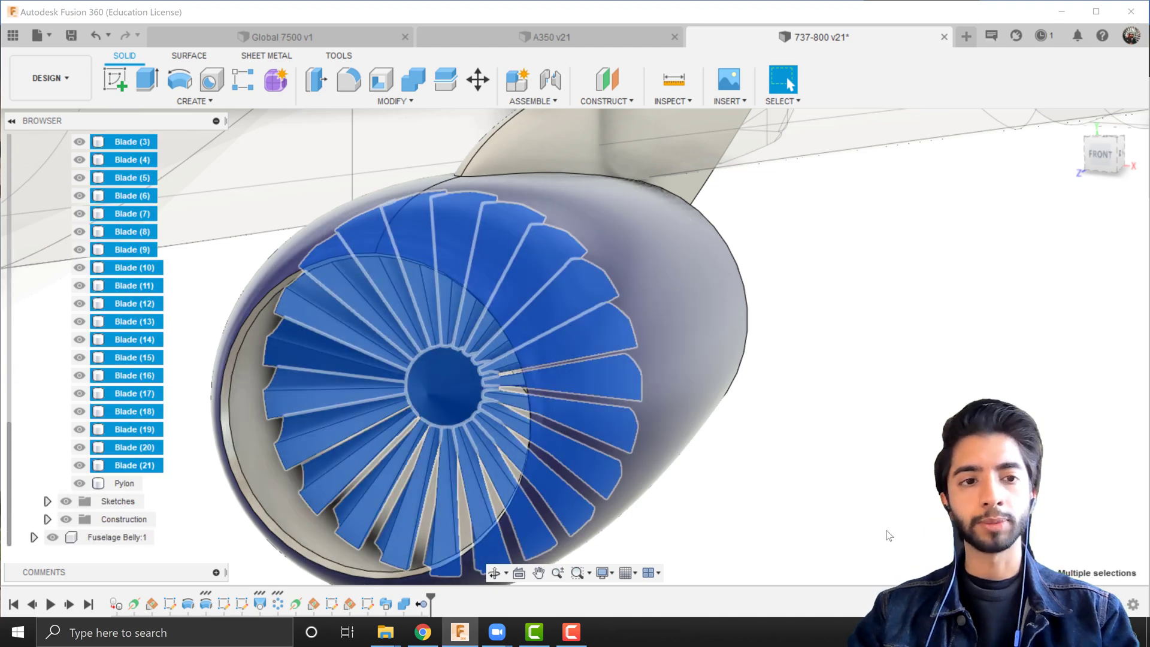
scroll(138, 360, "up", 7)
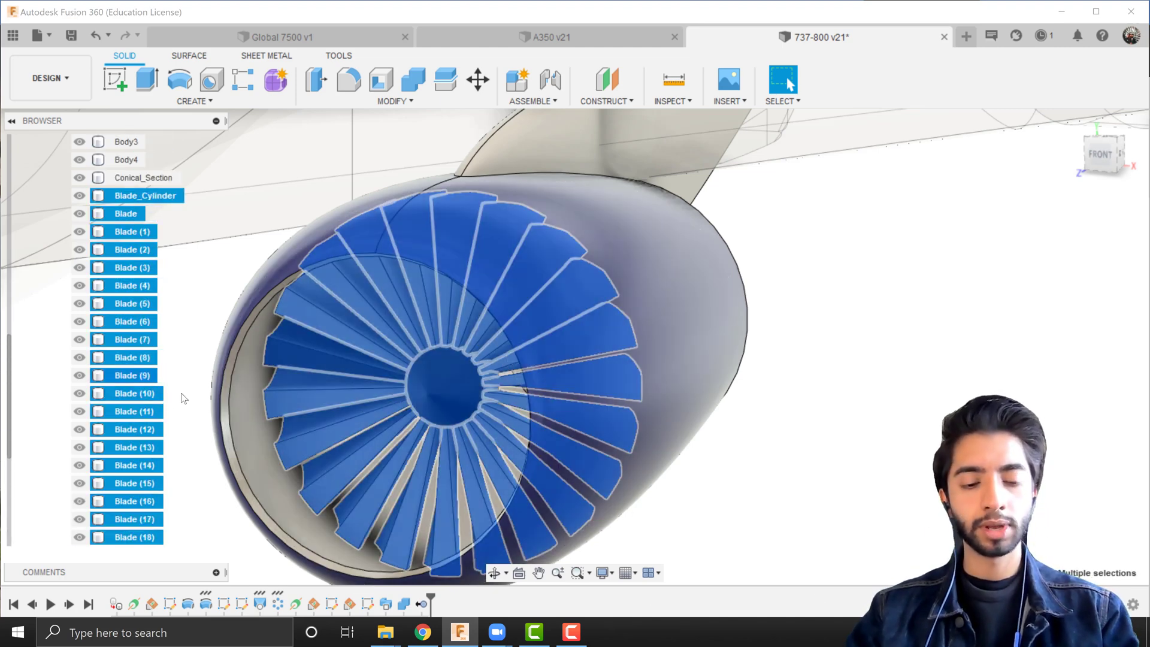
key("a")
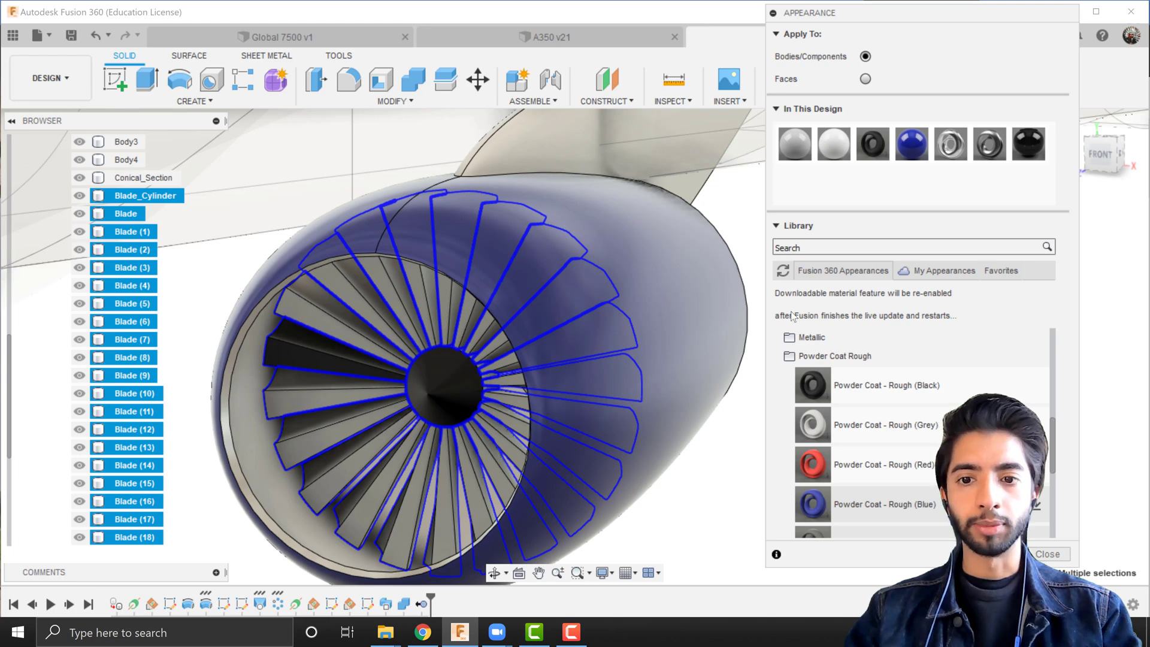
left_click_drag(899, 384, 142, 322)
key("Escape")
key("Escape")
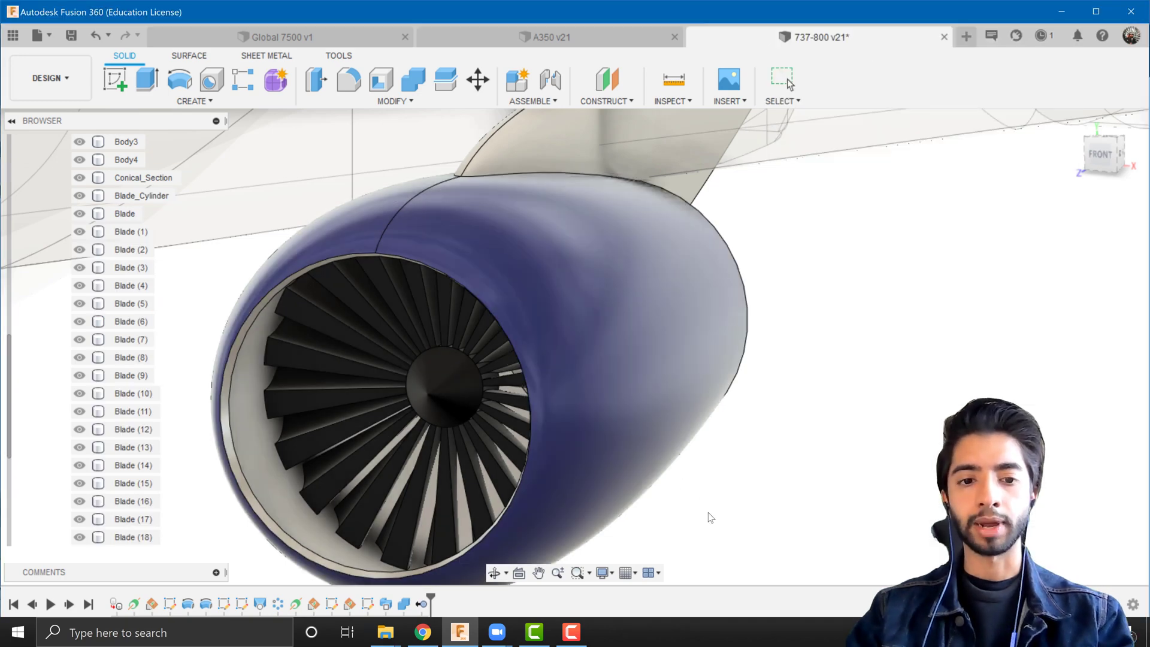
Inspect the coloured engine in the Render workspace, including its fan and front lip, and return to the Design workspace.
scroll(584, 493, "down", 3)
middle_click_drag(467, 487, 405, 464, "shift")
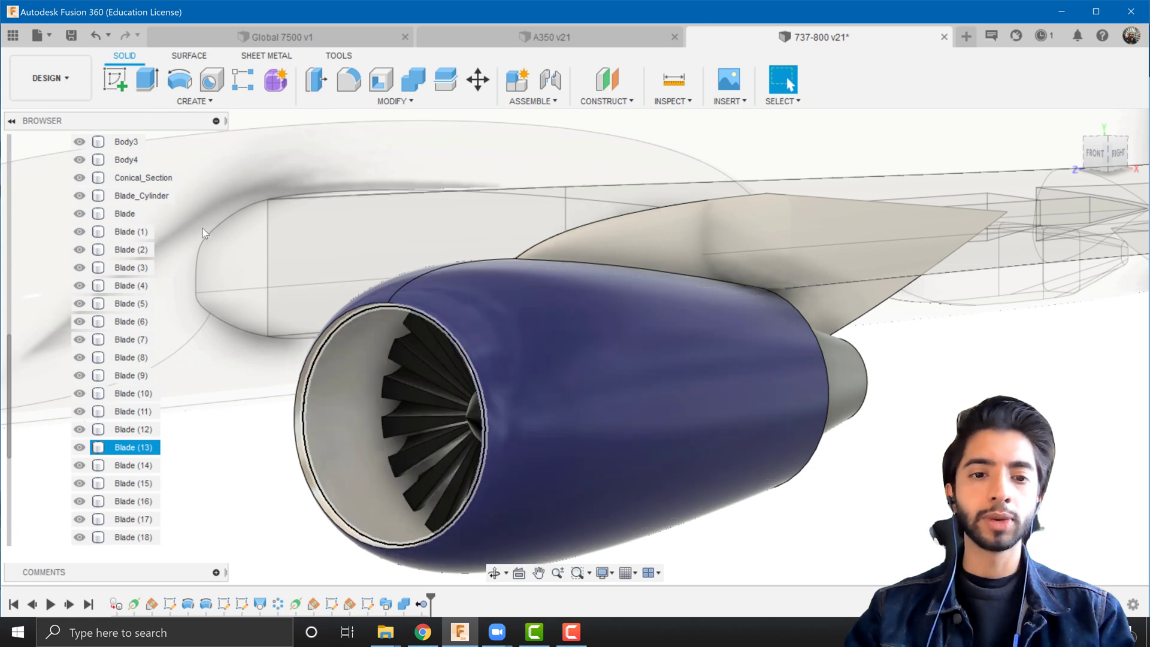
left_click(70, 91)
left_click(59, 166)
mouse_move(668, 430)
middle_mouse_down("shift")
mouse_move(377, 387)
mouse_move(516, 357)
mouse_move(564, 395)
mouse_move(681, 390)
mouse_move(578, 393)
mouse_move(535, 409)
mouse_move(484, 400)
middle_mouse_up("shift")
scroll(483, 400, "down", 3)
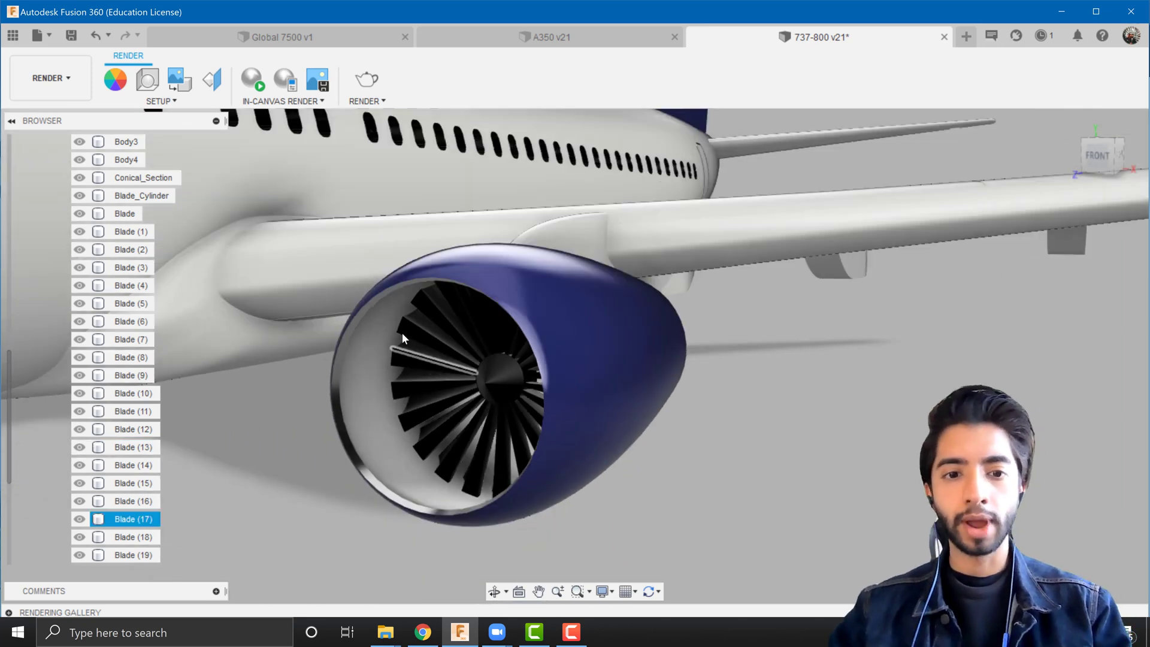
left_click(52, 78)
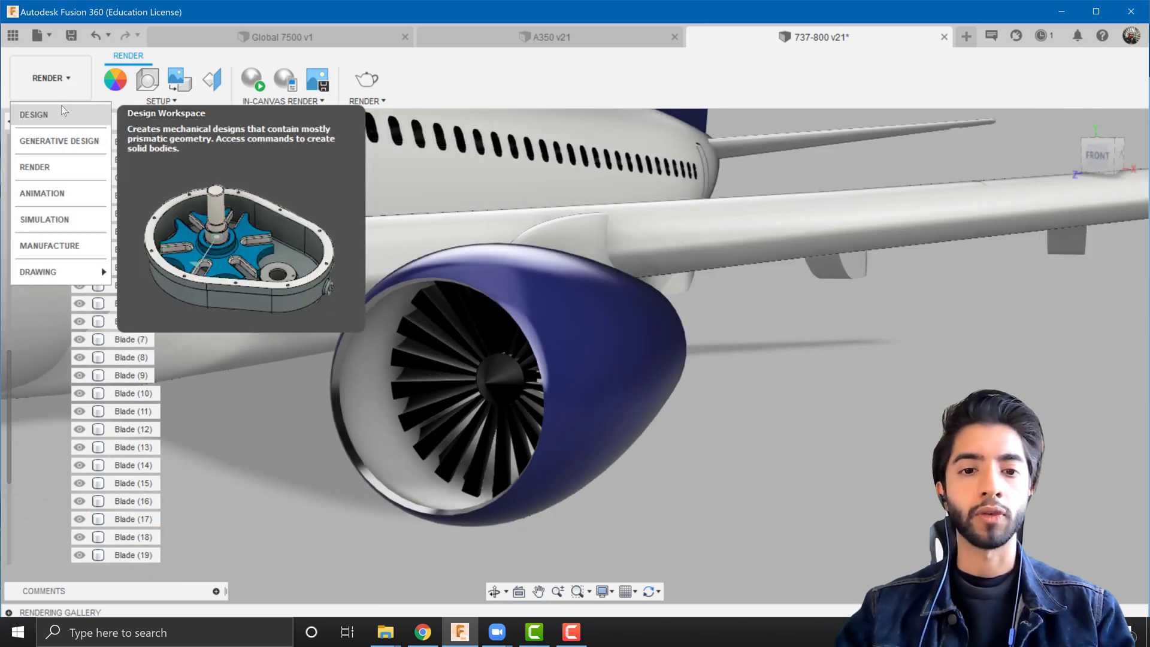
left_click(61, 113)
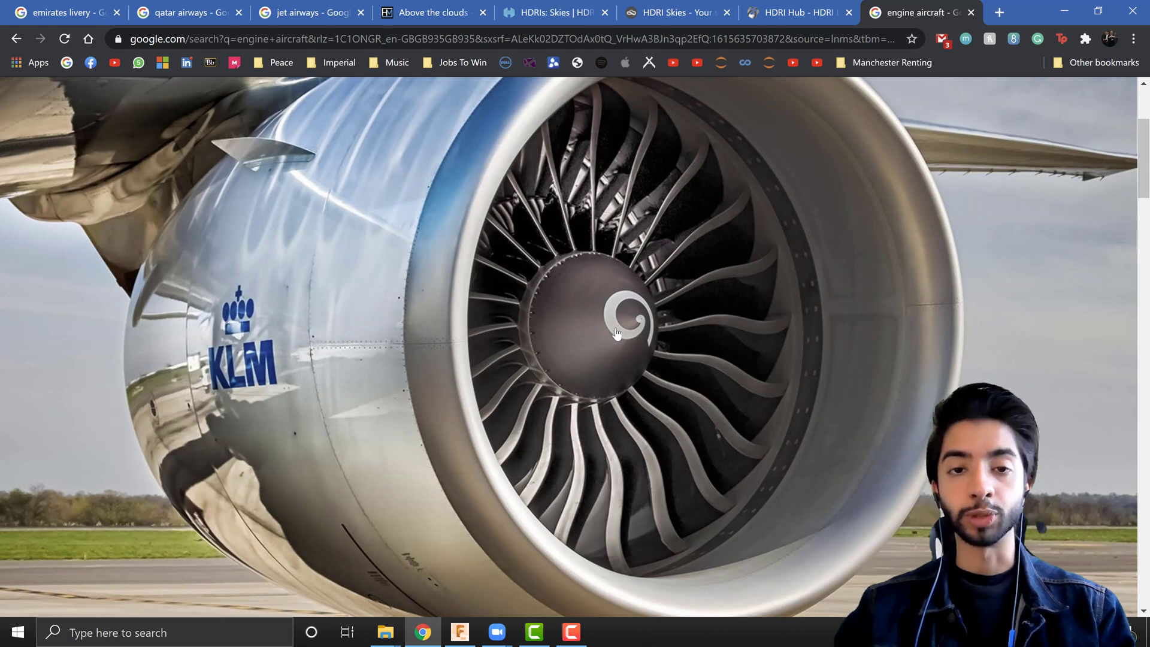
Return from the engine reference photo in Chrome to Fusion 360 and examine the model's fan and casing.
left_click(499, 632)
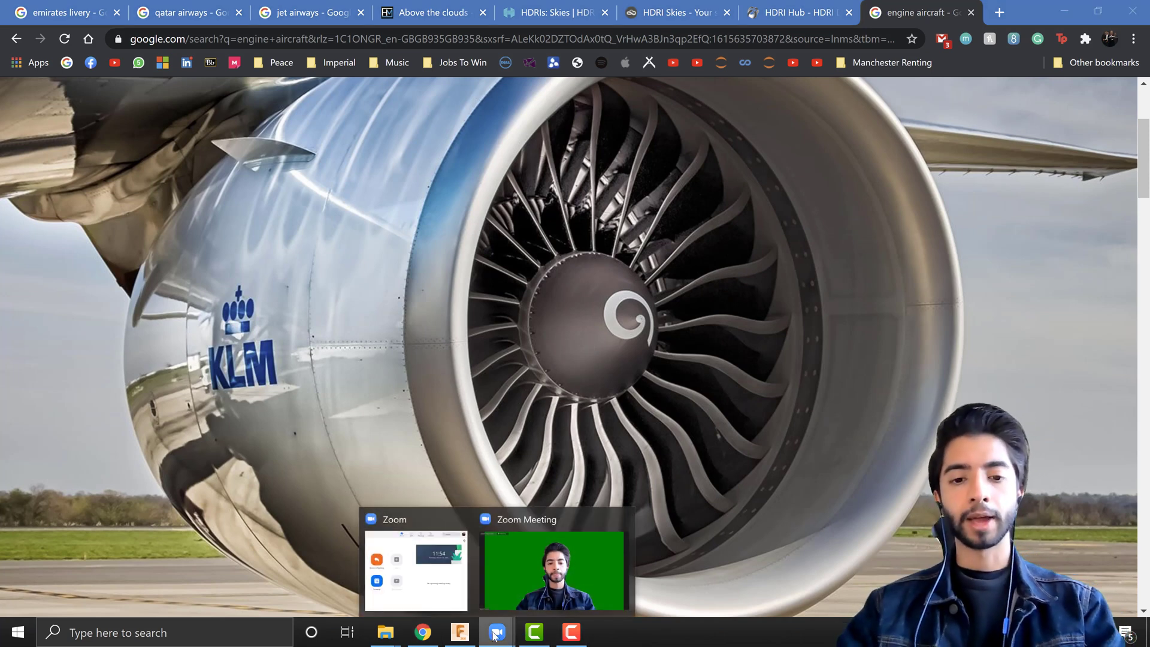
left_click(459, 632)
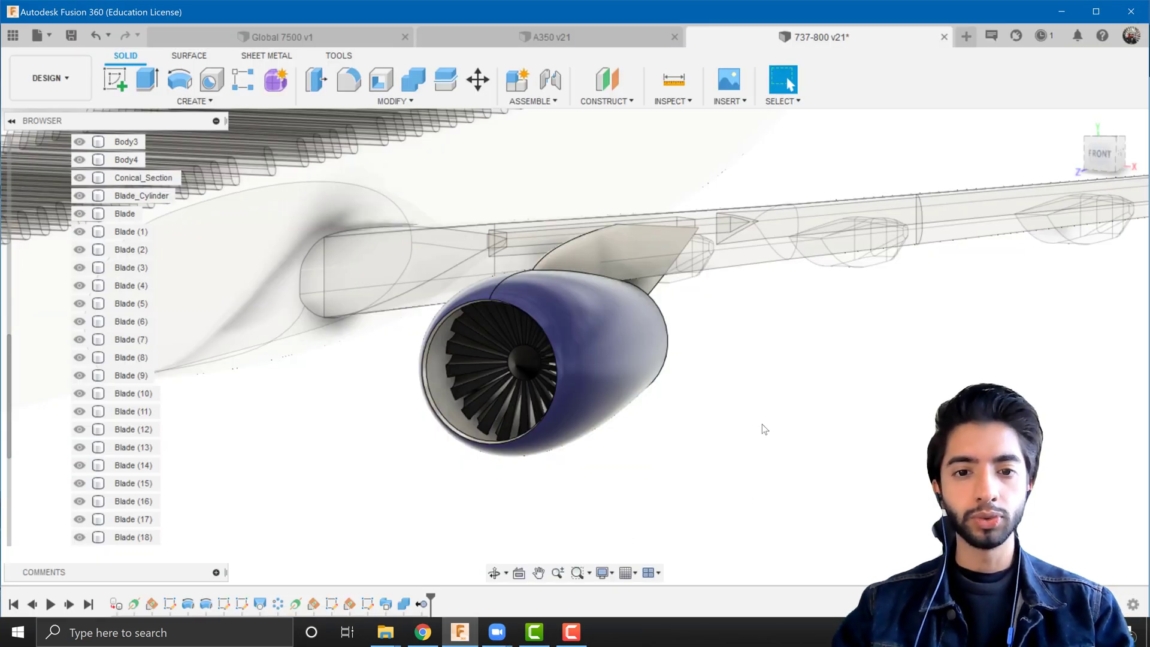
scroll(469, 349, "up", 5)
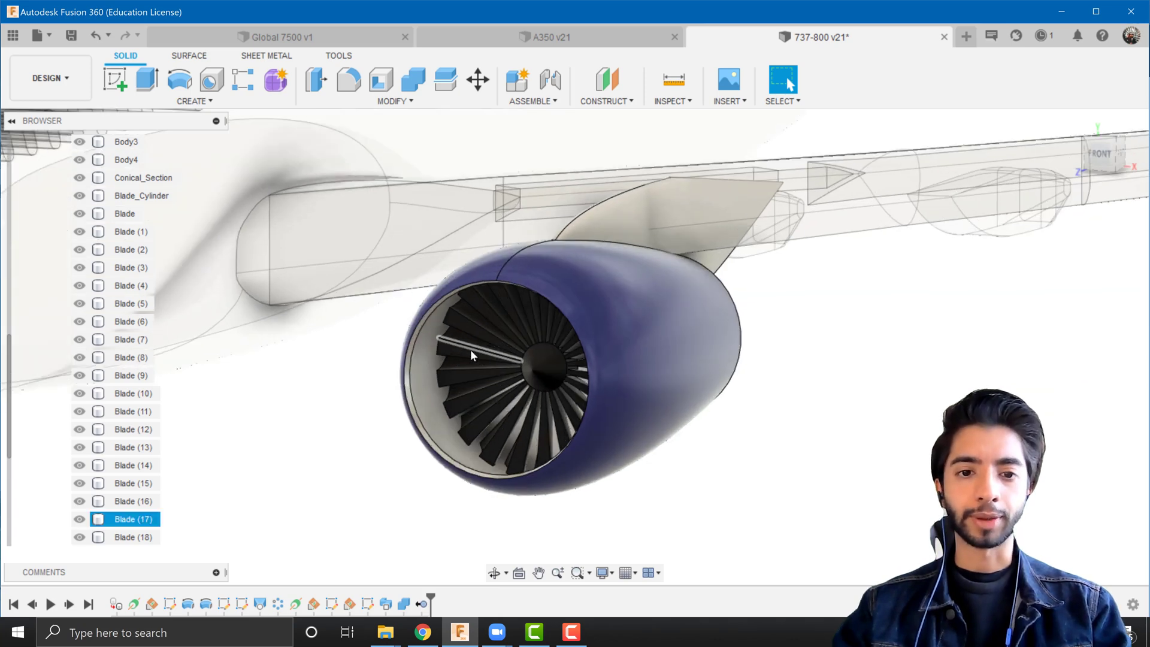
scroll(722, 415, "down", 2)
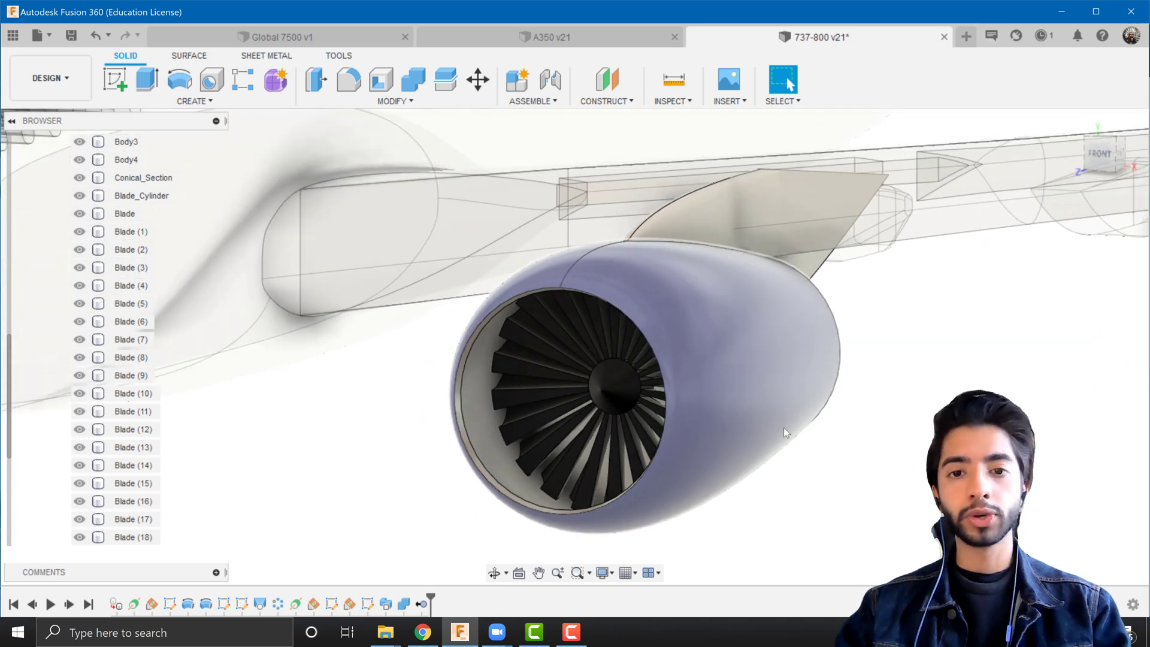
Collapse the Engine component, activate the top-level 737-800 assembly and show the whole aircraft from the right side.
scroll(818, 430, "down", 4)
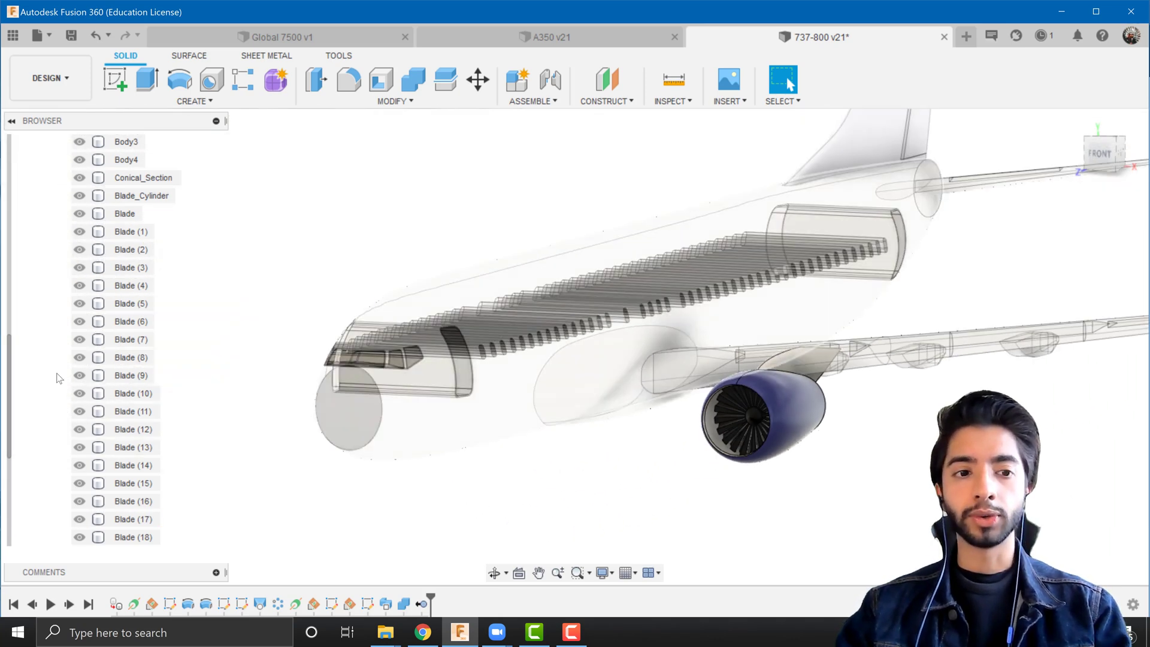
scroll(59, 324, "up", 5)
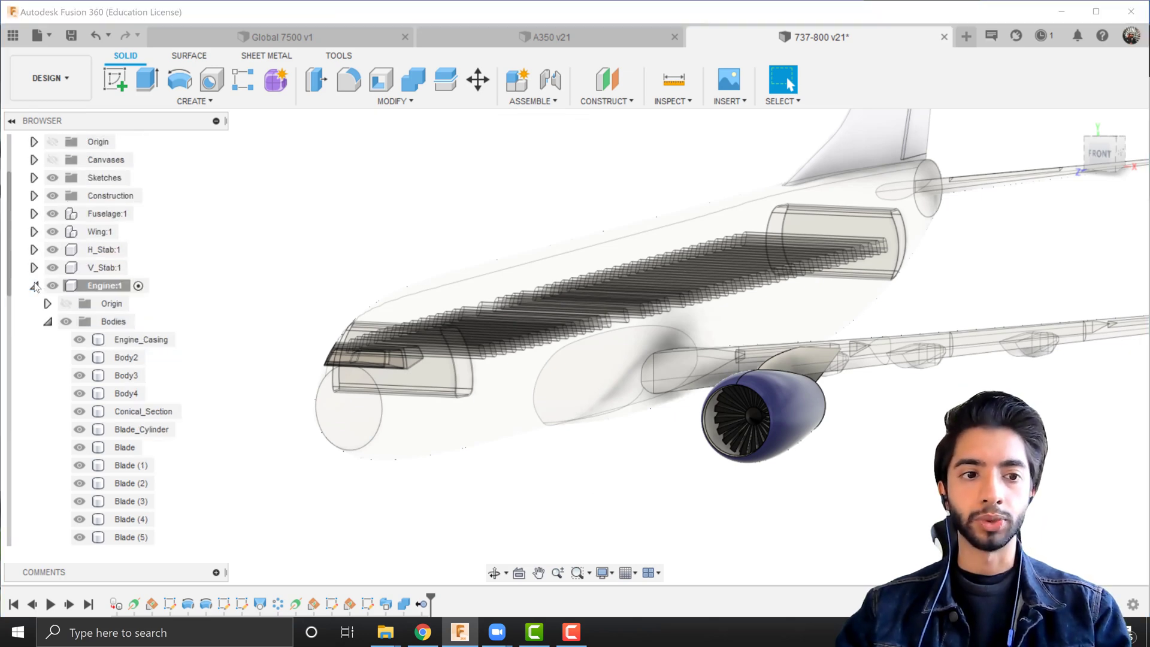
left_click(34, 286)
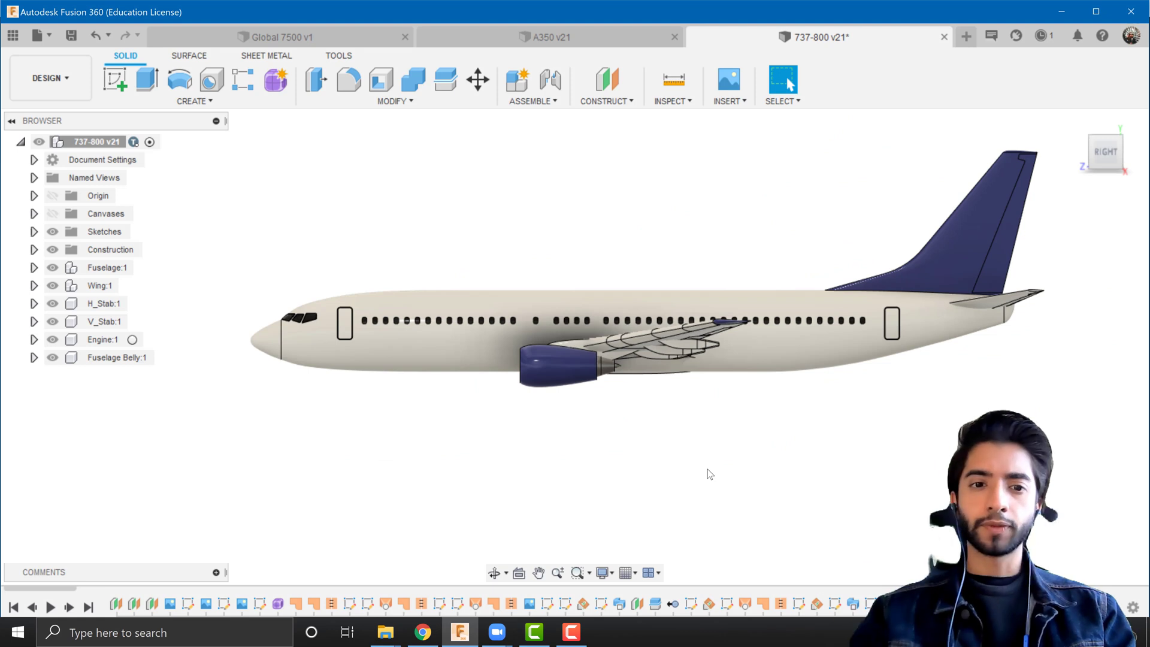
scroll(676, 461, "down", 1)
middle_click_drag(674, 460, 657, 463)
scroll(637, 459, "up", 1)
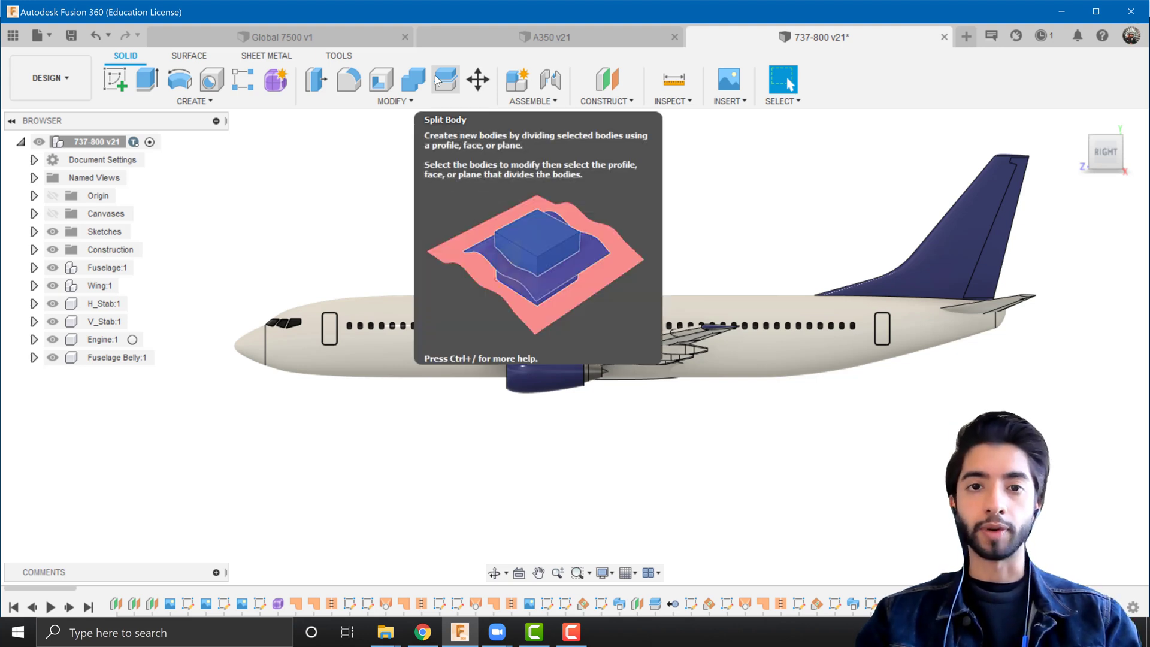
Examine the fuselage's passenger windows behind the front door by selecting the first few window faces one after another.
scroll(358, 318, "up", 5)
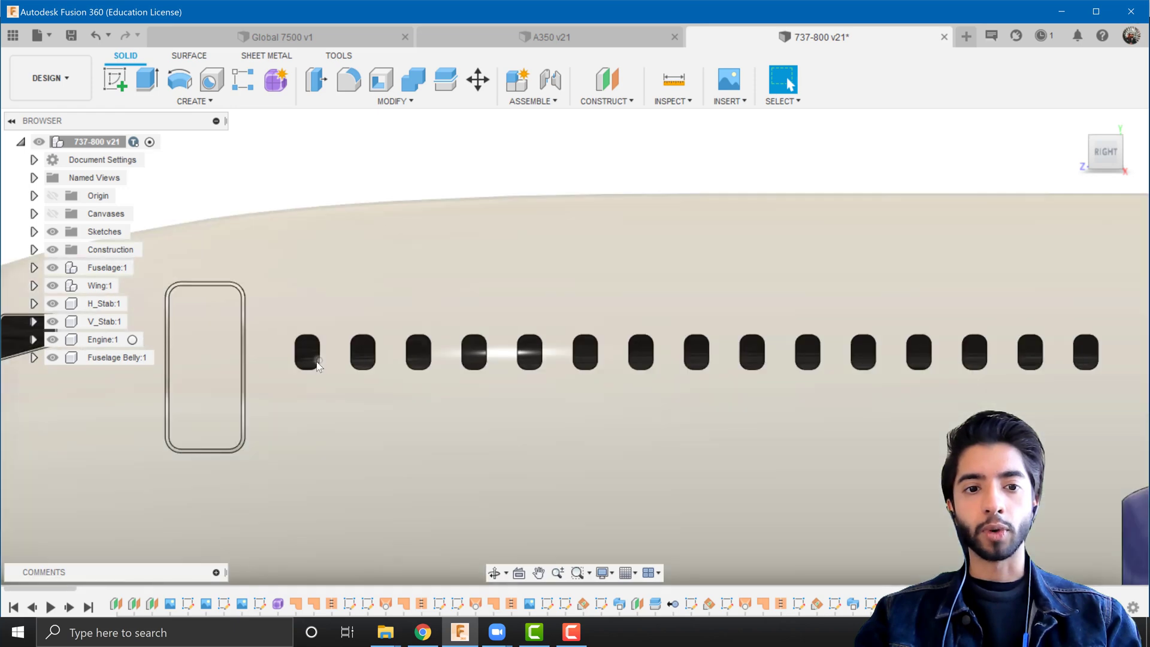
left_click(310, 359)
left_click(363, 352)
left_click(419, 354)
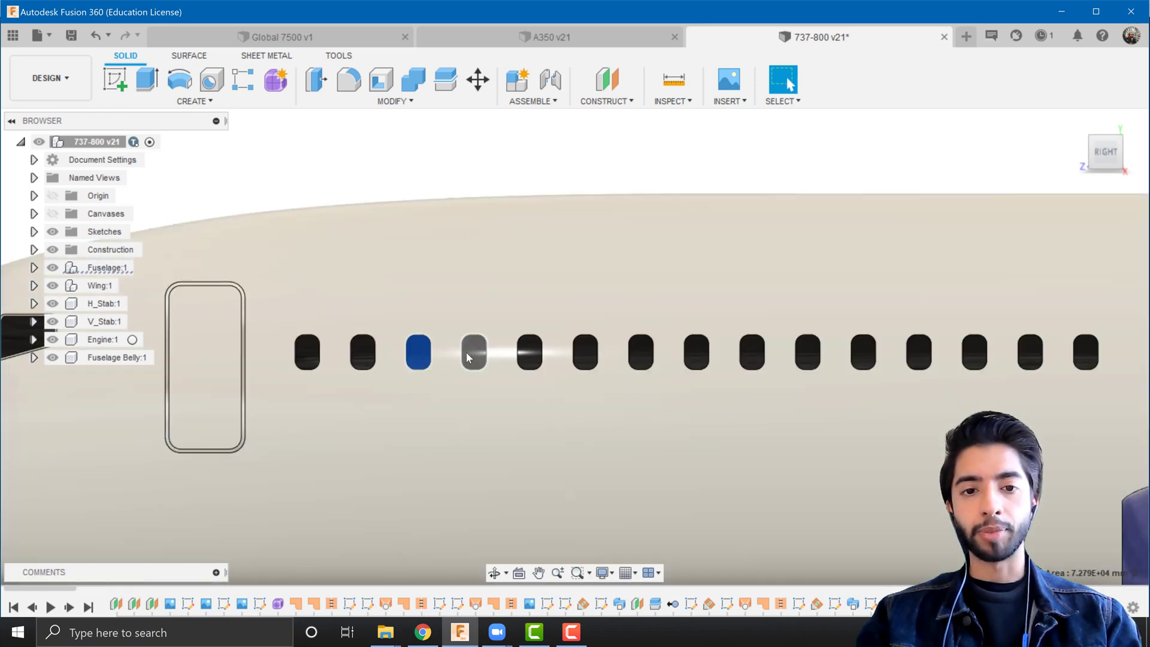
left_click(467, 354)
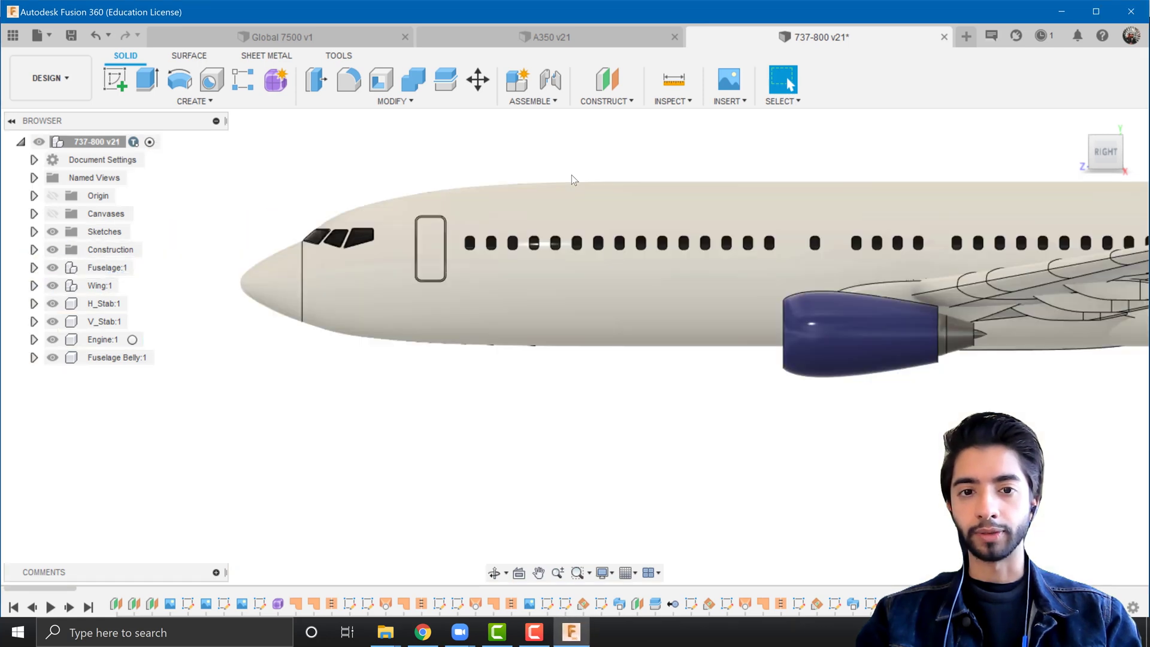
Examine the aircraft's right side from nose to tail and look up the Decal option for placing images on faces.
middle_click_drag(683, 169, 537, 183)
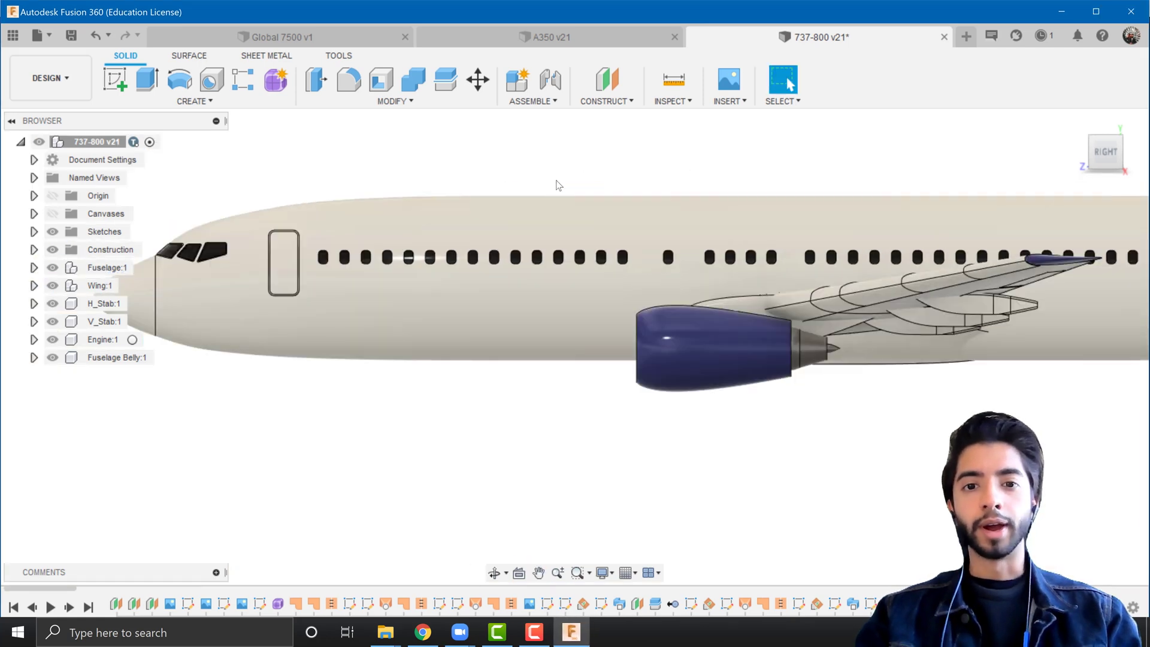
scroll(582, 191, "up", 3)
scroll(606, 196, "down", 4)
middle_click_drag(667, 177, 518, 189)
scroll(648, 239, "down", 2)
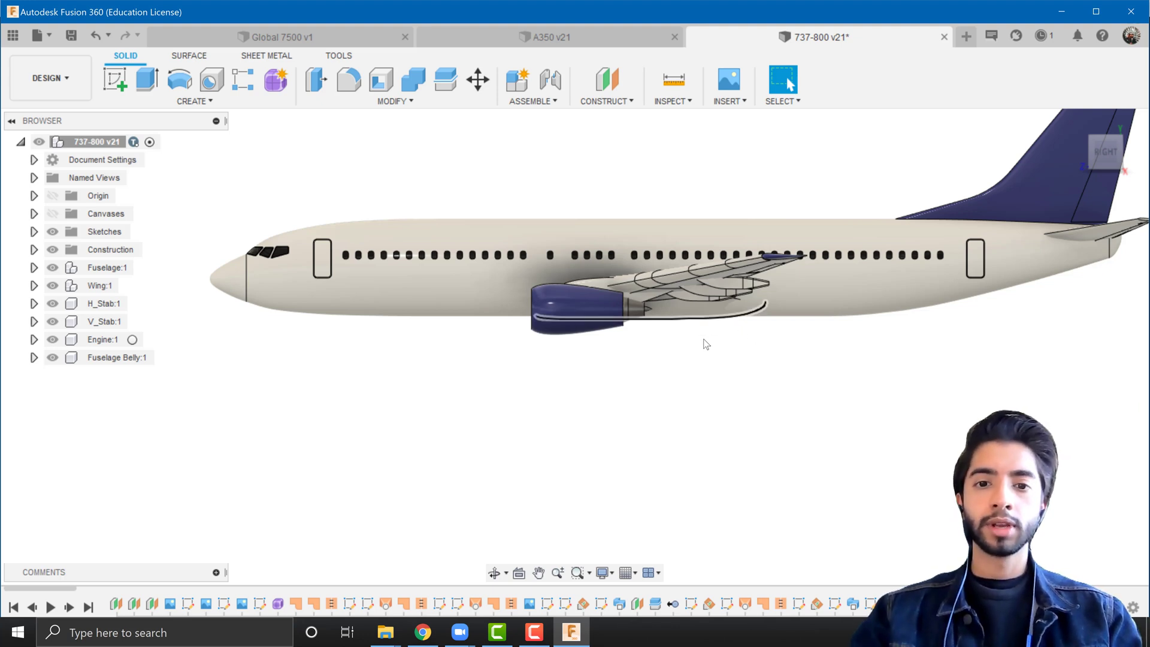
scroll(700, 360, "down", 2)
middle_click_drag(695, 378, 620, 450)
scroll(620, 450, "up", 1)
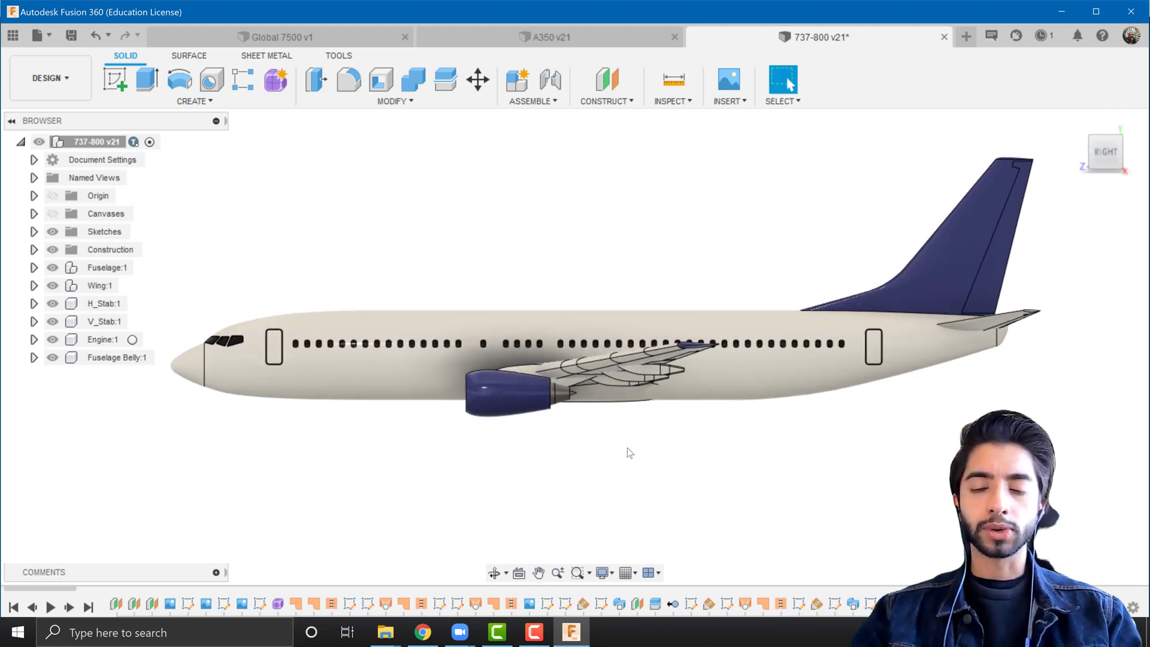
left_click(737, 99)
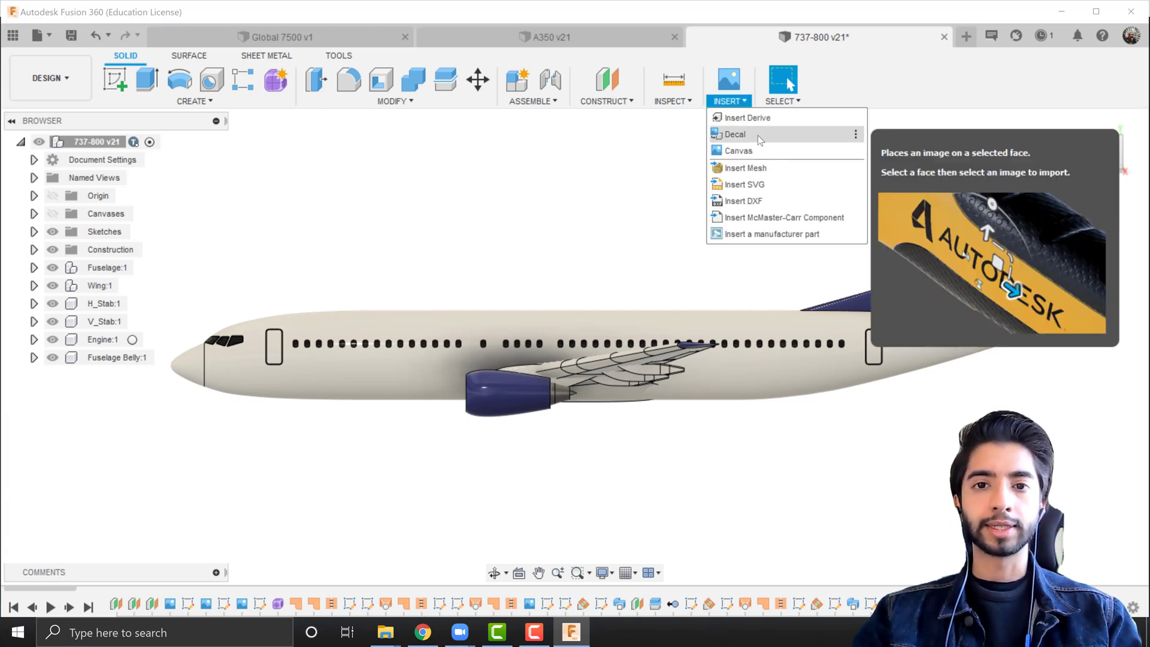
left_click(542, 188)
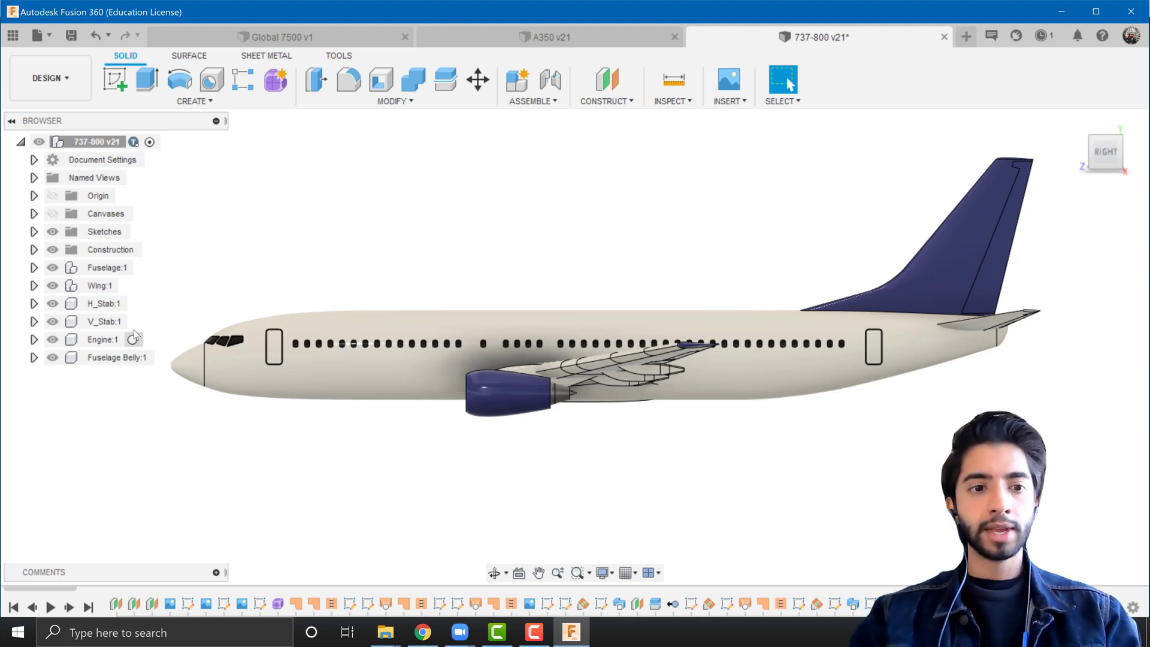
Activate the Fuselage component and hide the Wing, H_Stab, V_Stab and Engine components.
left_click(147, 267)
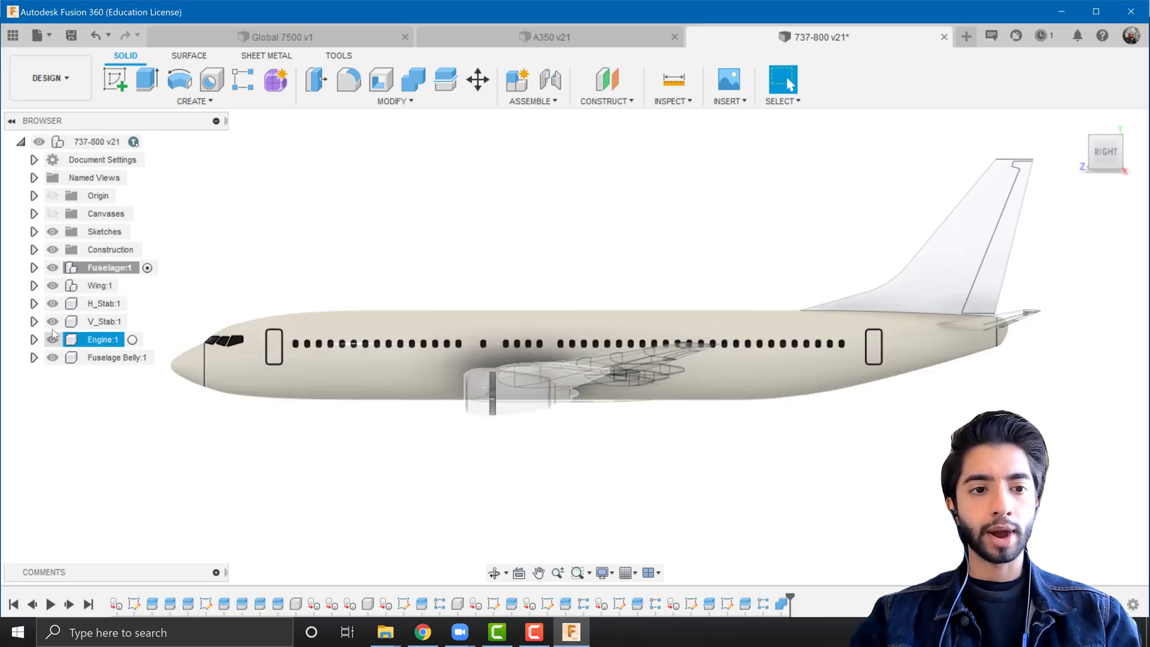
left_click(53, 285)
left_click(53, 303)
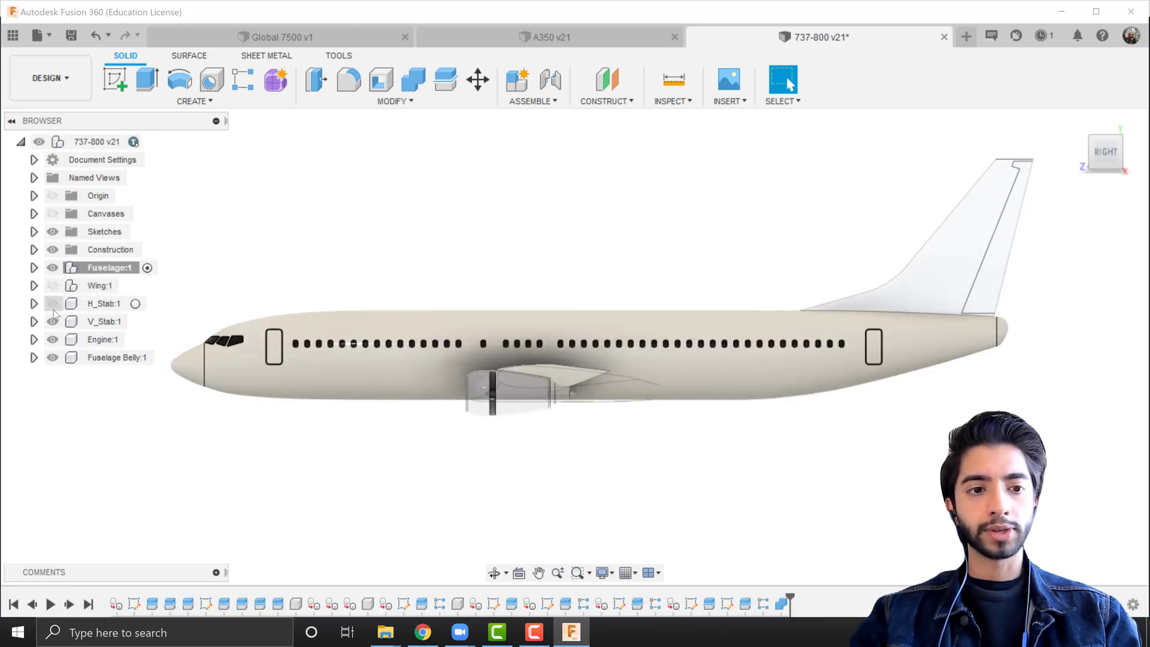
left_click(52, 322)
left_click(53, 339)
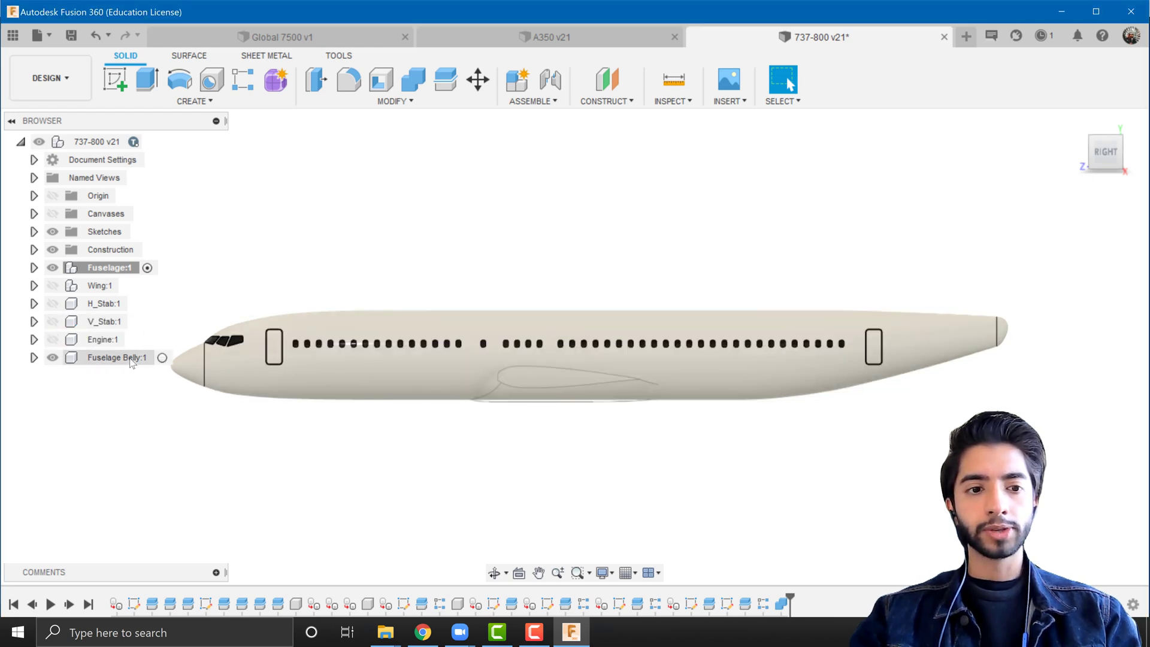
Activate the Fuselage Belly briefly, reactivate the top-level 737-800 assembly and show V_Stab again.
left_click(161, 360)
left_click(168, 357)
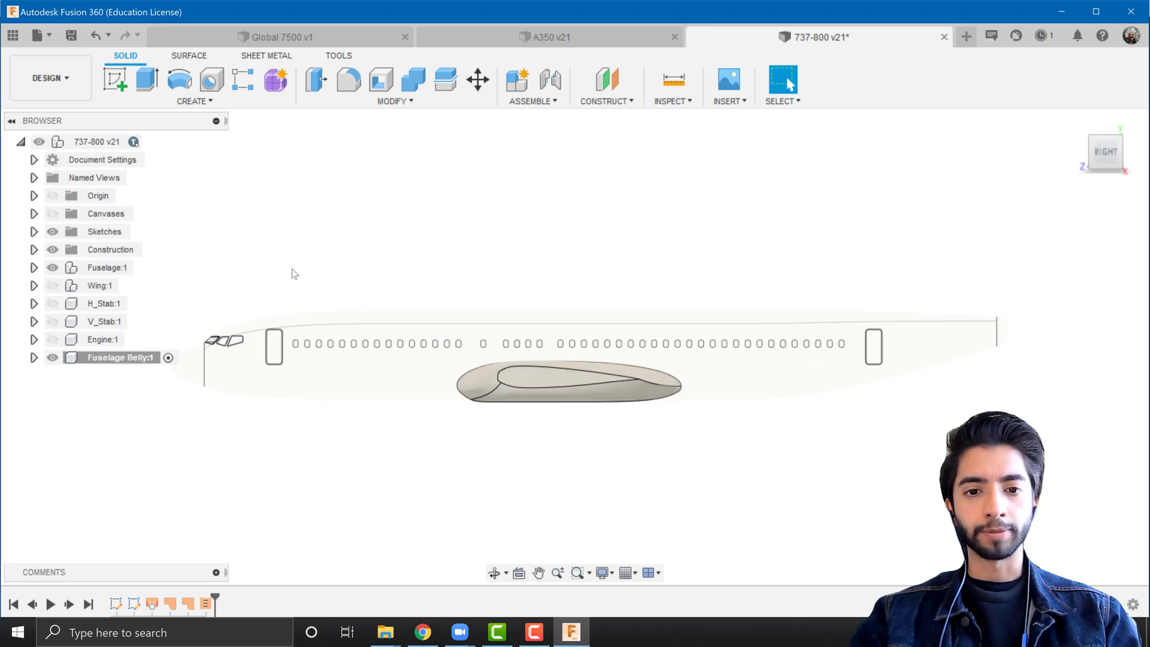
double_click(114, 144)
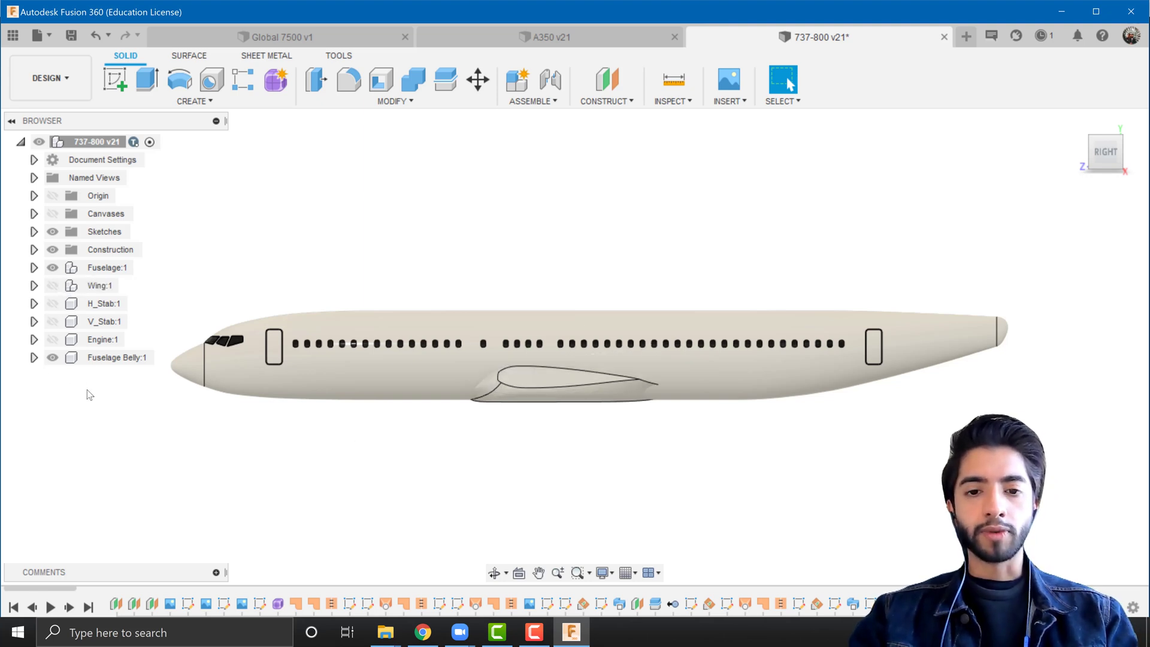
left_click(52, 321)
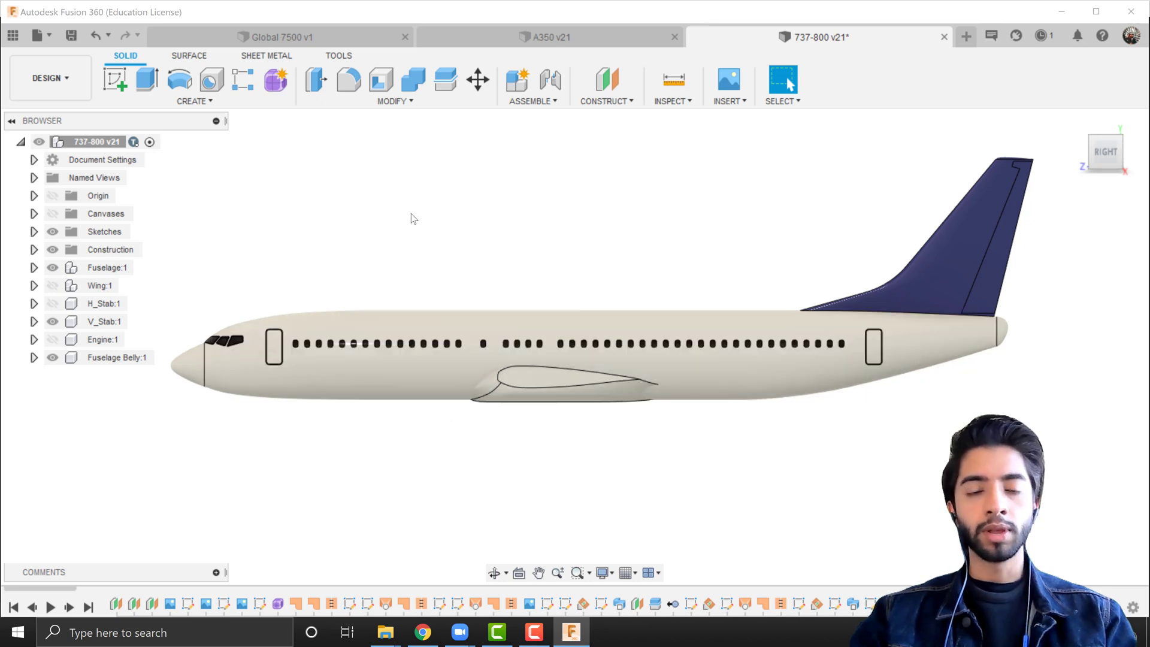
Examine the fuselage stripes and tail livery in the Global 7500 design from the side, and return to the 737-800 design.
left_click(283, 35)
scroll(740, 319, "down", 3)
middle_click_drag(749, 398, 922, 293, "shift")
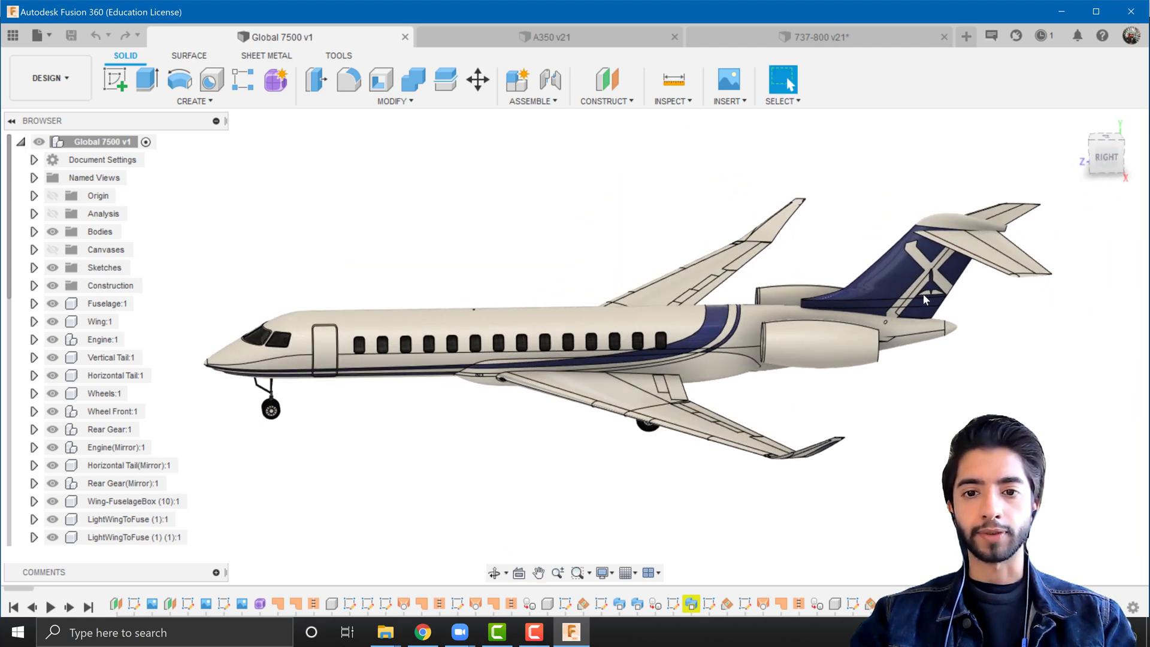
scroll(743, 260, "up", 3)
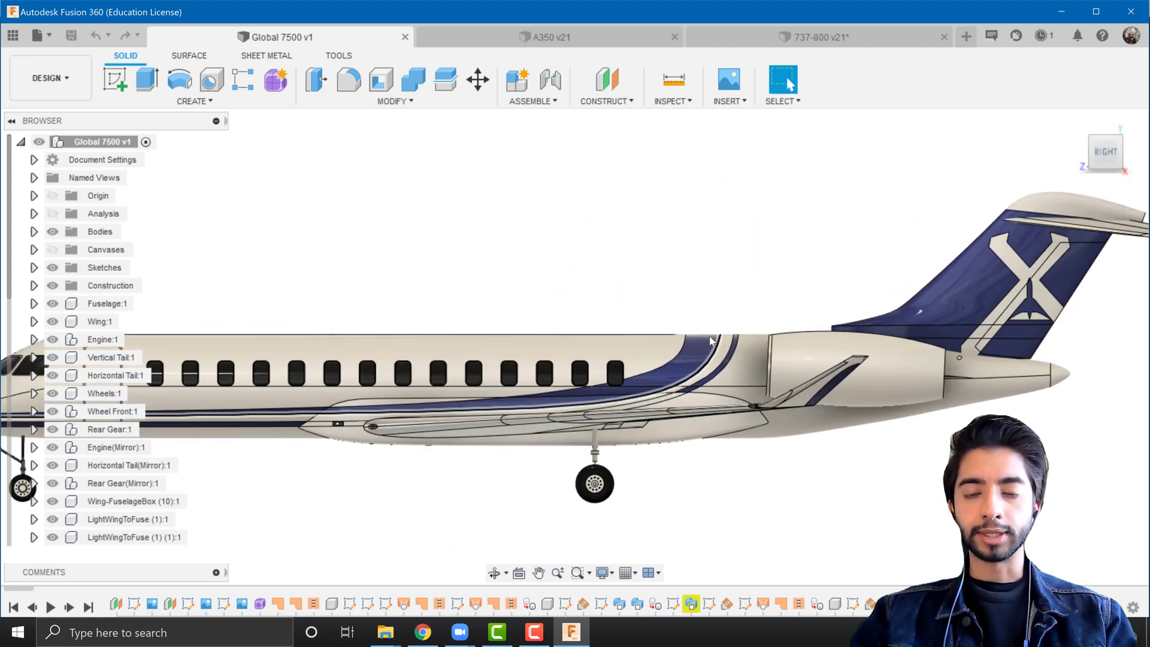
middle_click_drag(707, 322, 809, 237)
scroll(812, 225, "down", 1)
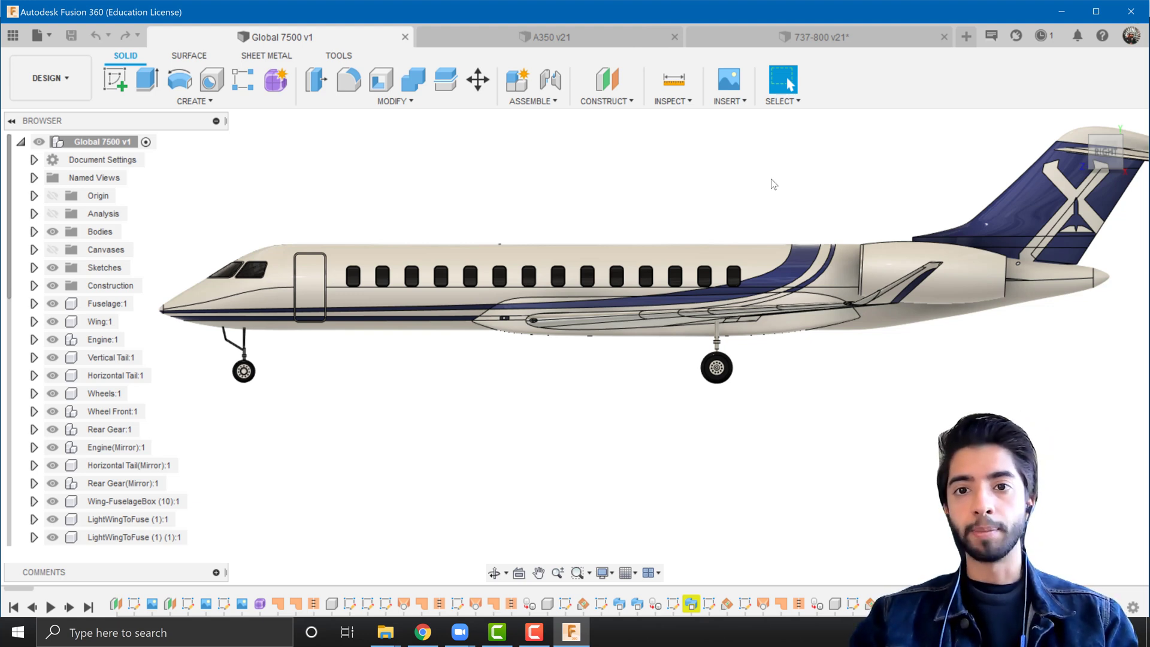
left_click(853, 38)
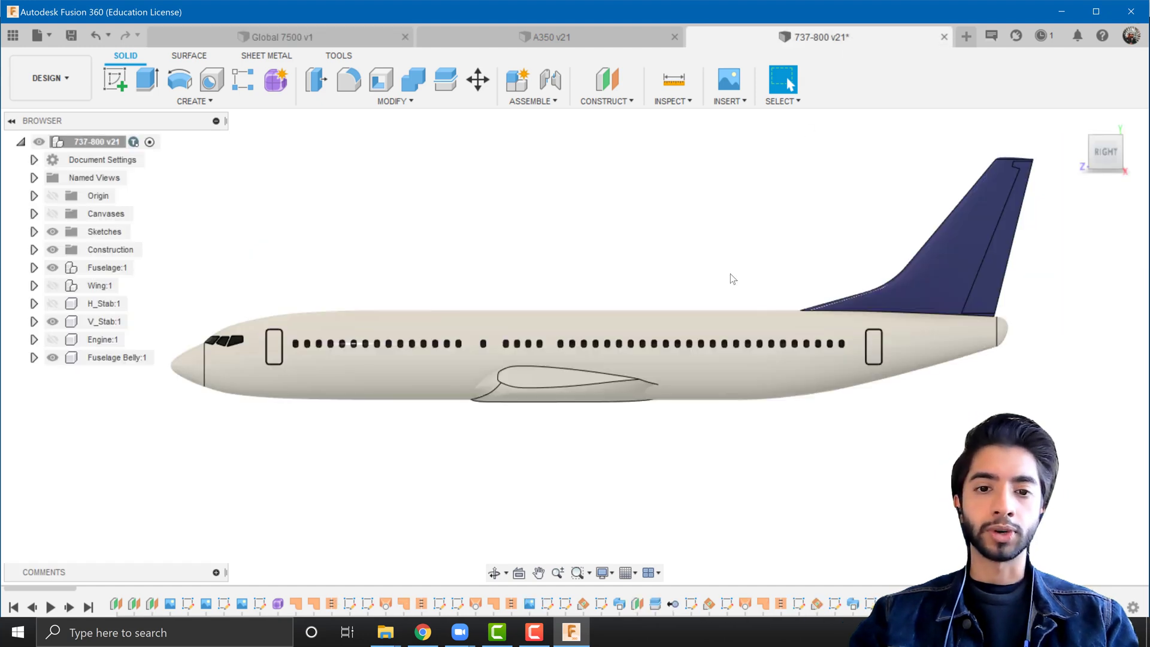
Start a side-view sketch and draw a three-point fit spline from just above the rear fuselage, past the wing root, to ahead of the nose.
middle_click_drag(722, 268, 752, 277)
left_click(115, 80)
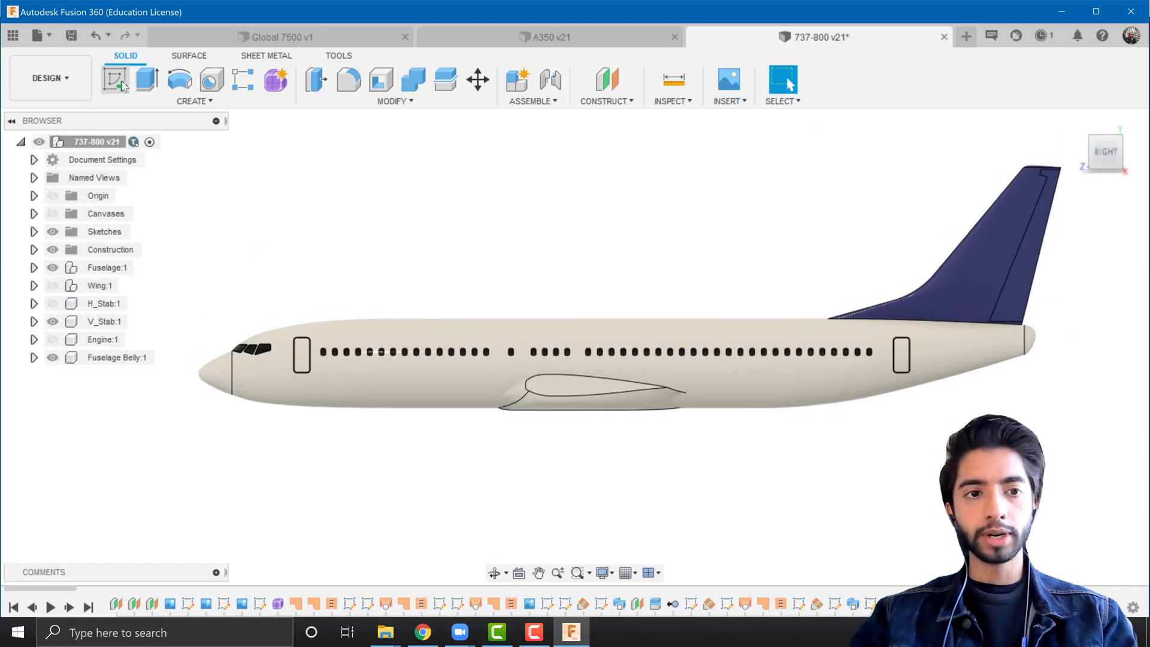
left_click(162, 321)
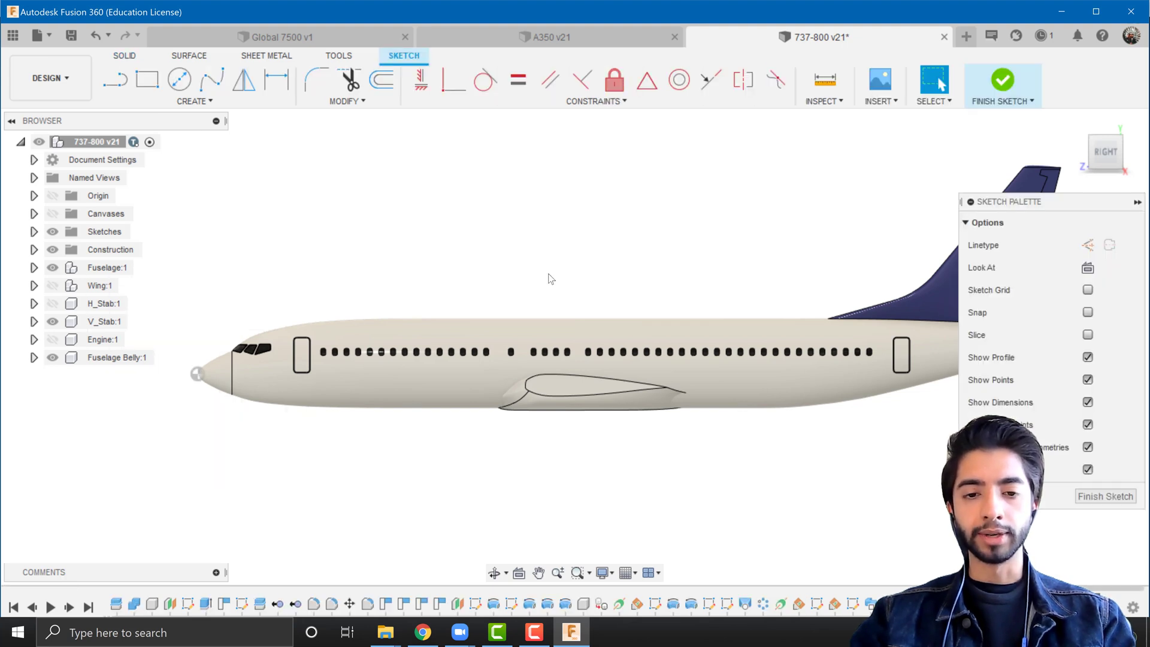
left_click(209, 84)
left_click(197, 374)
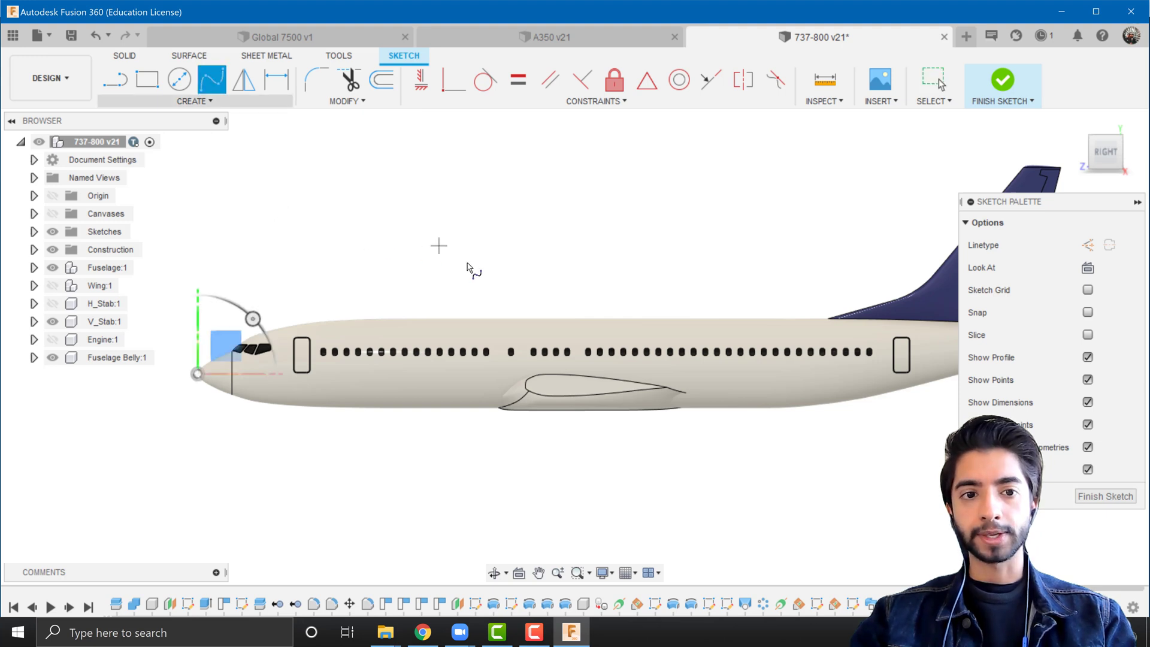
left_click(712, 311)
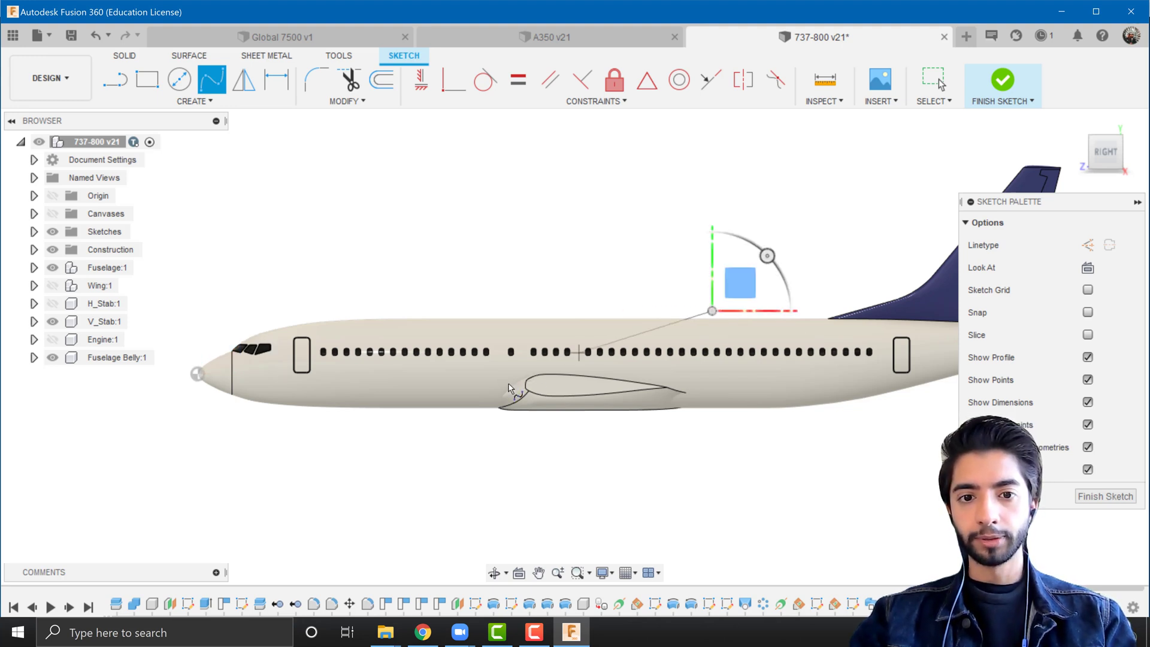
left_click(545, 371)
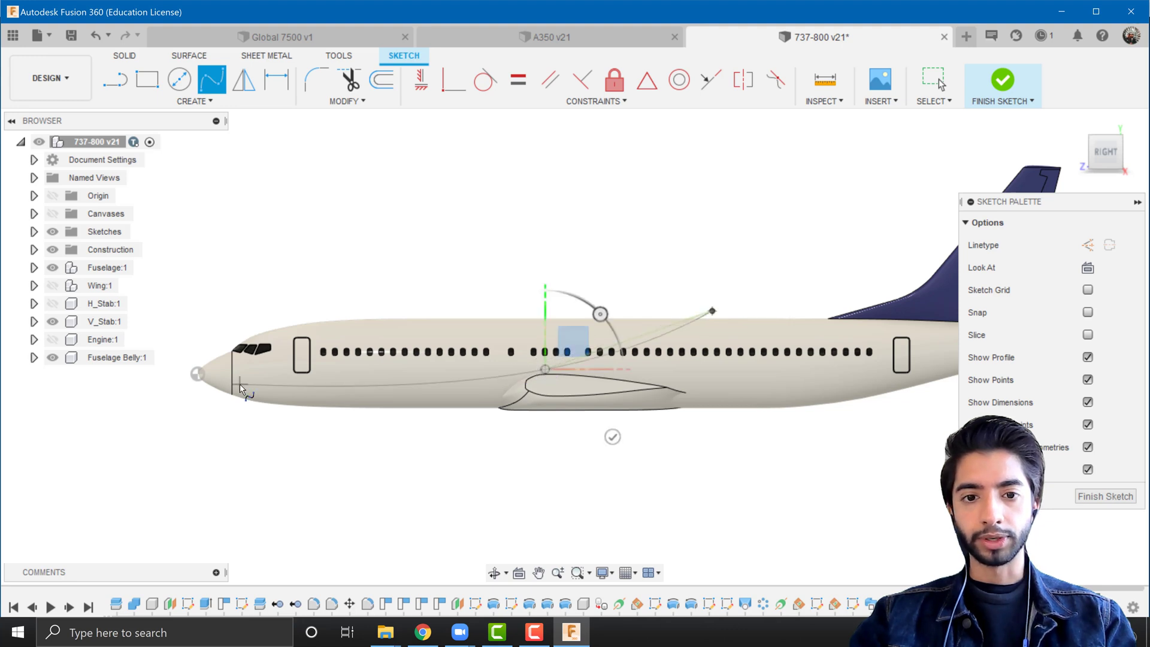
left_click(163, 375)
key("Return")
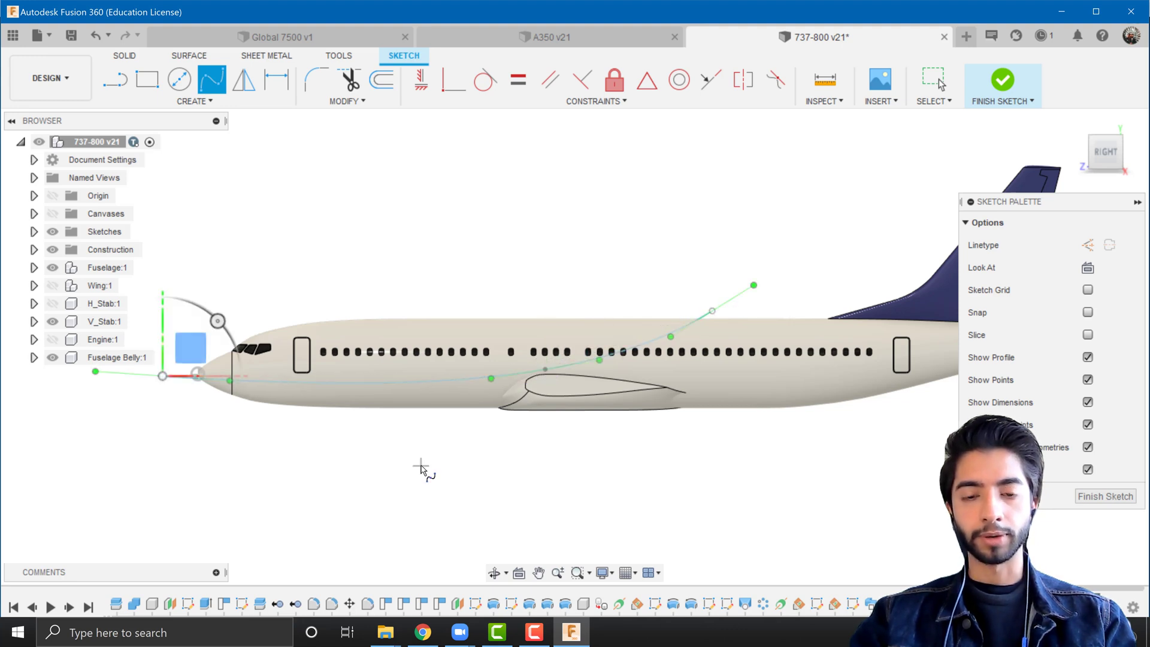
key("Escape")
Constrain the tangent handle at the spline's nose end to horizontal.
middle_click_drag(423, 469, 483, 467)
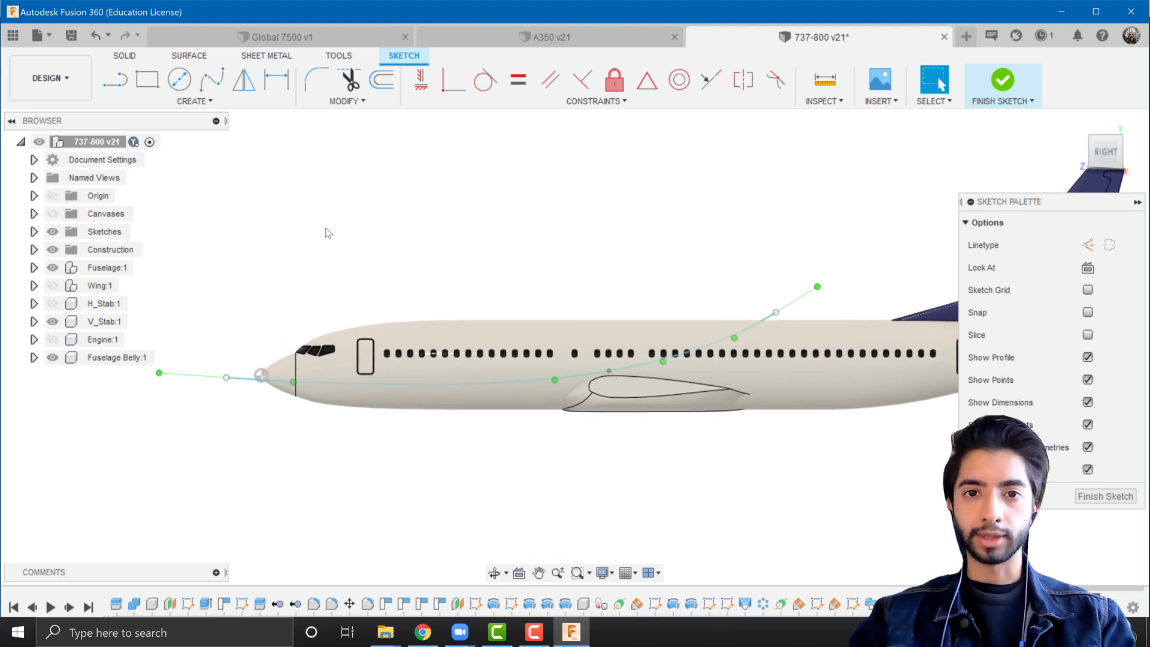
left_click(193, 380)
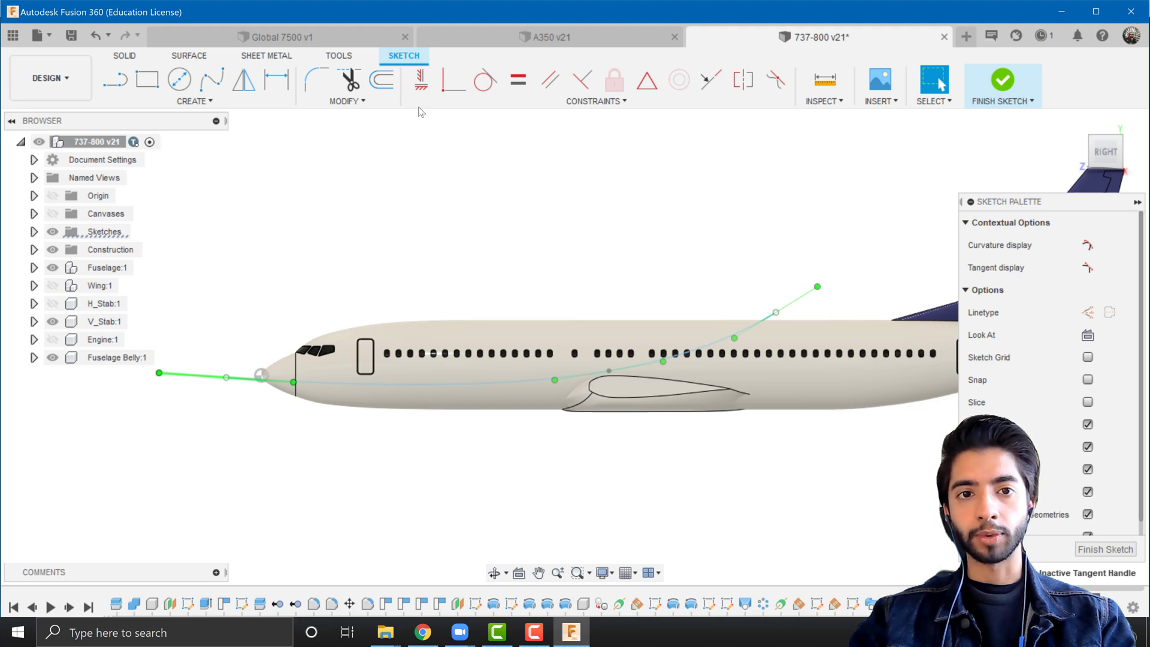
left_click(422, 90)
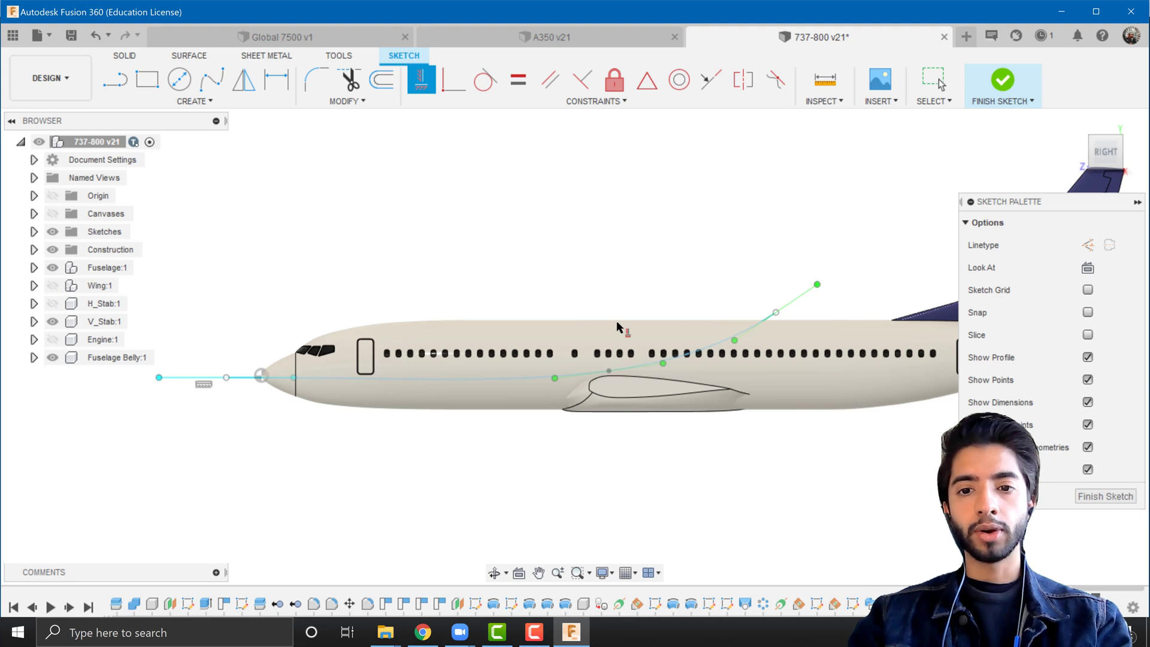
key("Escape")
Try to constrain the tangent handle at the spline's rear end to horizontal, and undo it.
left_click(771, 317)
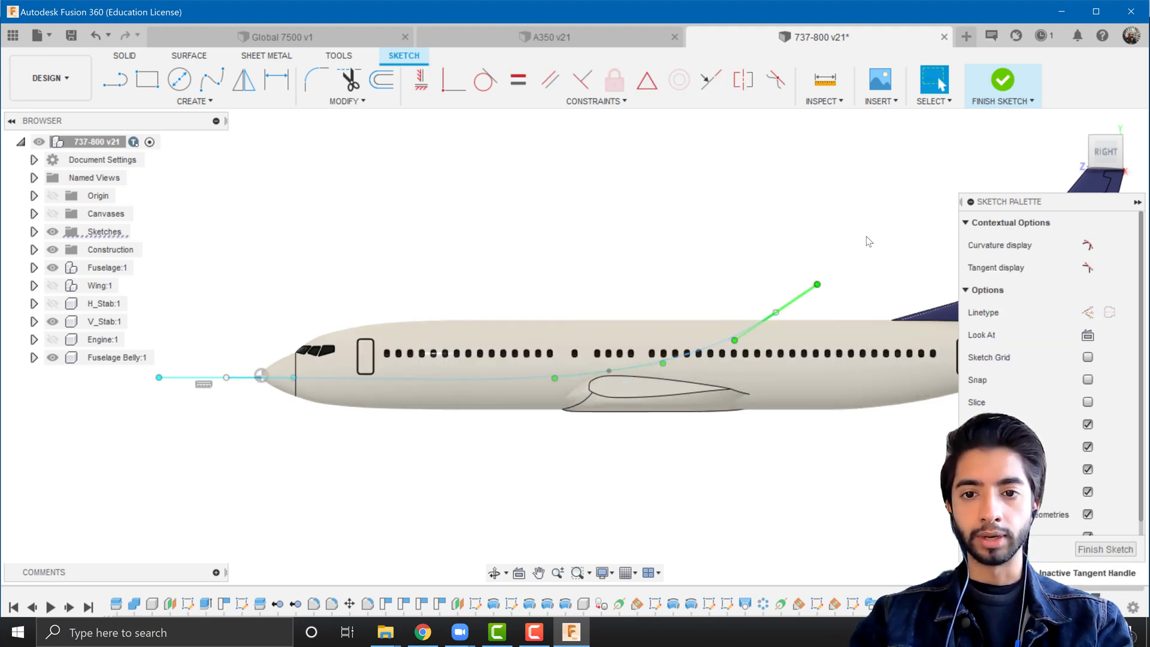
left_click(421, 79)
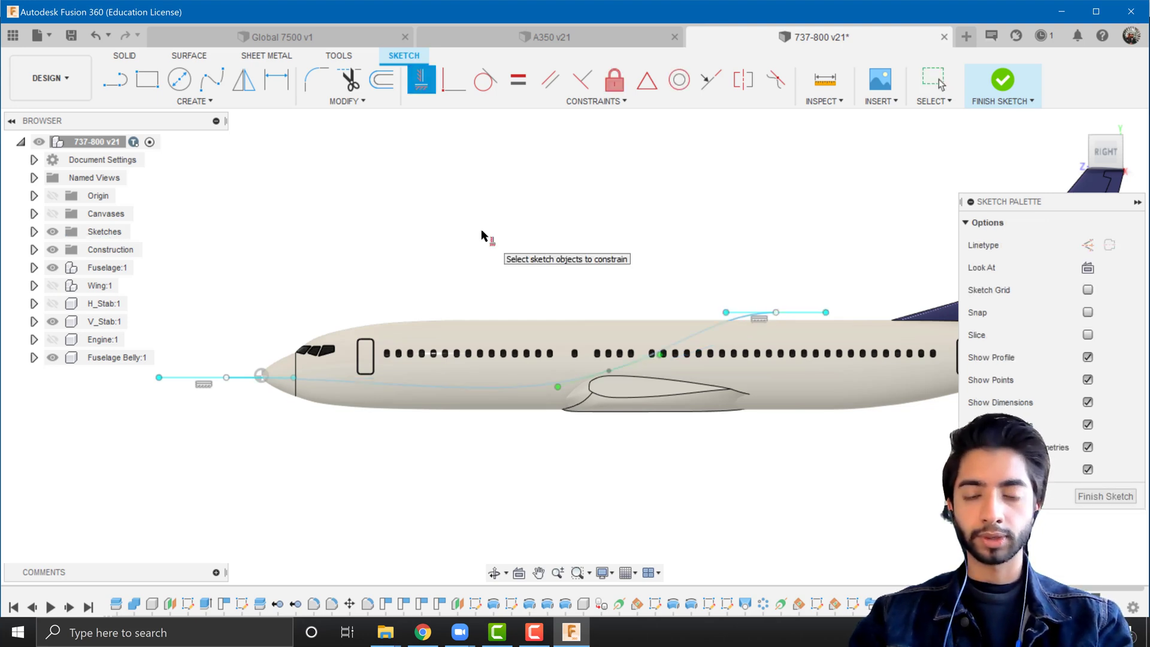
key("Escape")
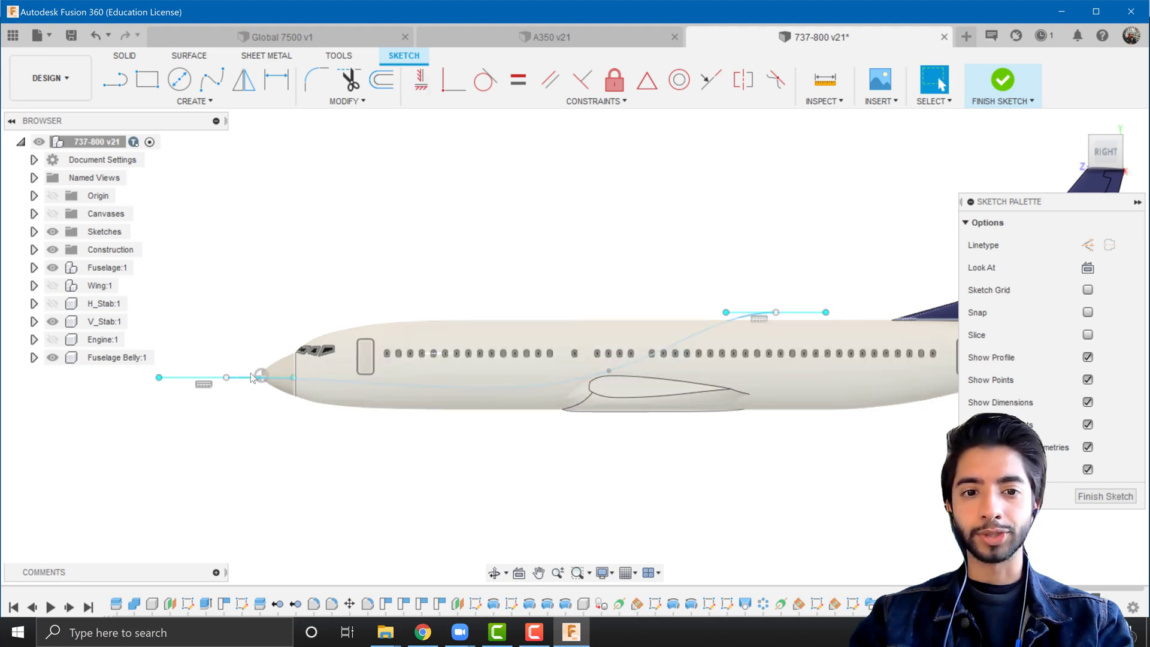
left_click(721, 250)
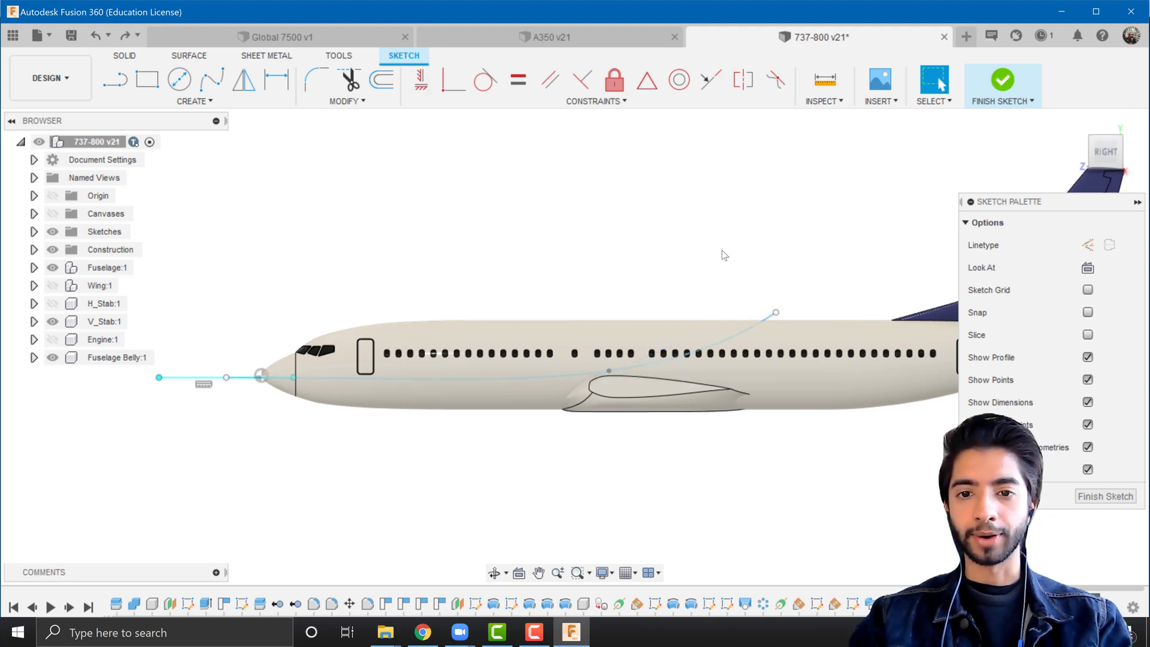
Select the spline and its rear tangent handle again and try to apply the Horizontal/Vertical constraint to the handle.
left_click(762, 320)
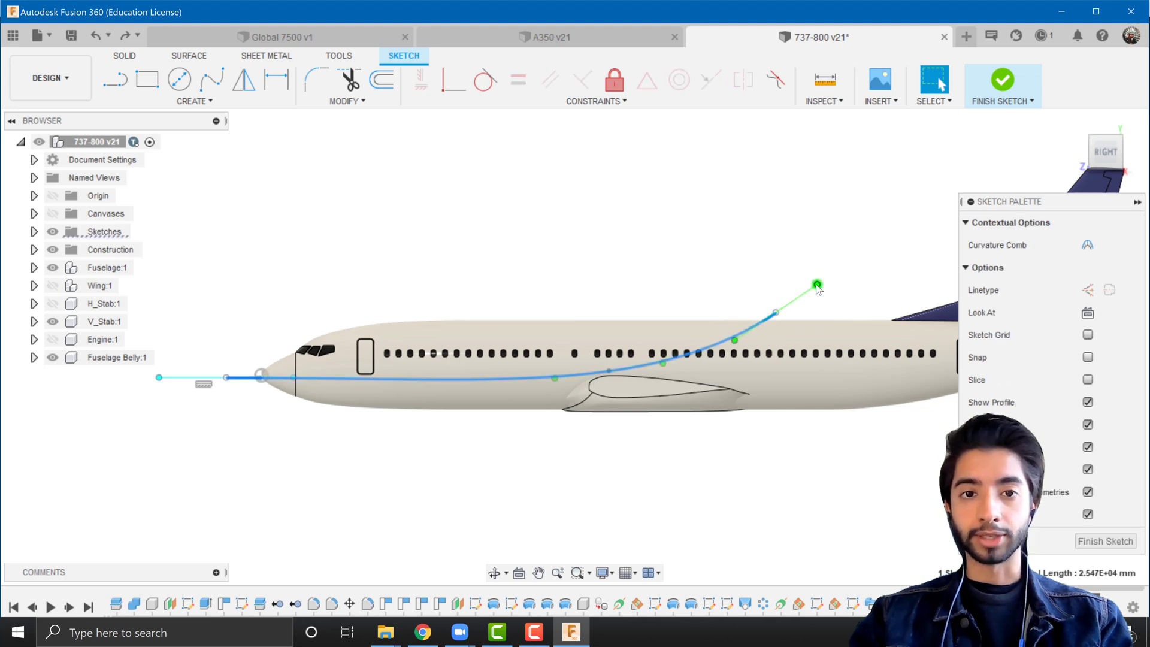
left_click(666, 183)
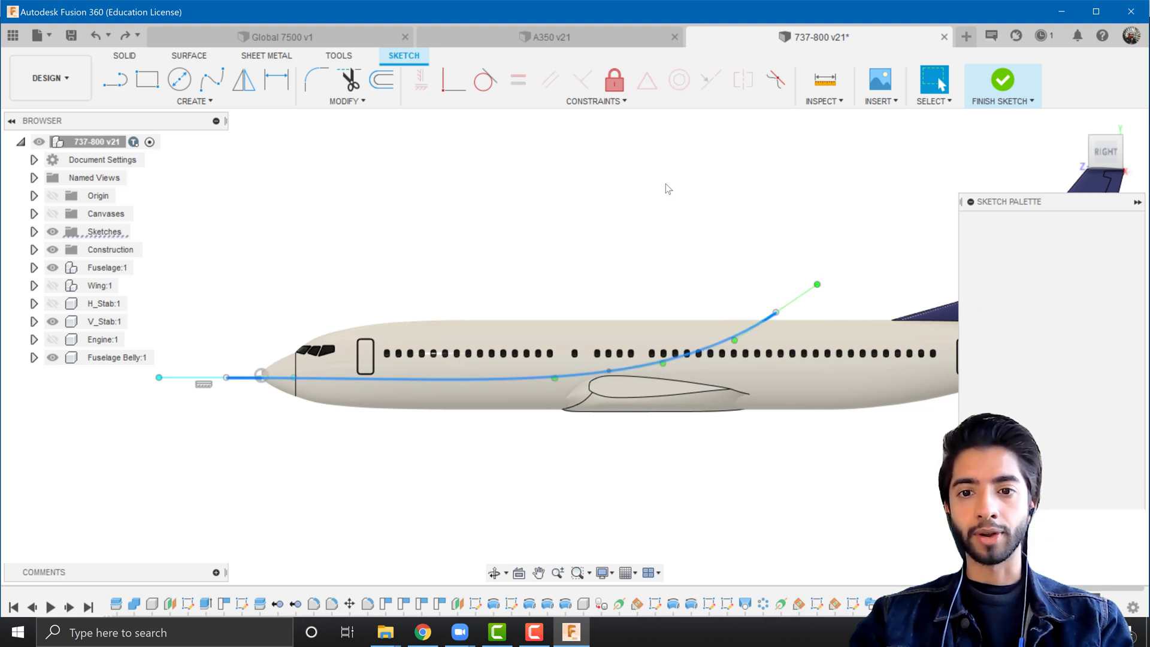
left_click(760, 320)
left_click(787, 302)
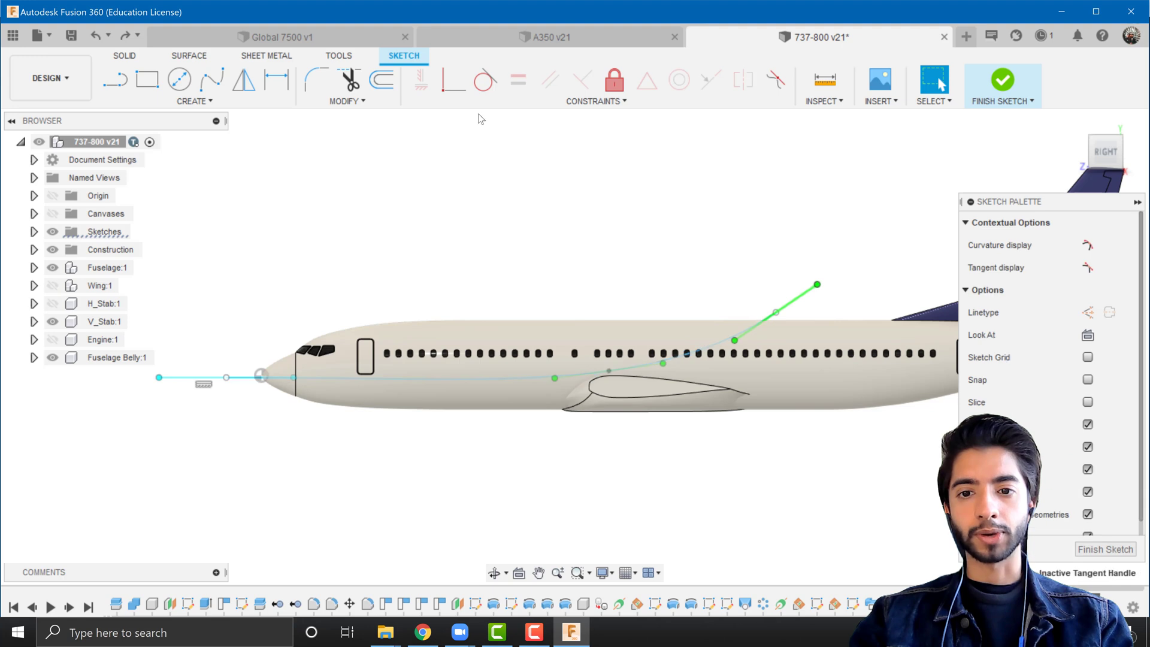
left_click(421, 80)
key("Escape")
left_click(562, 244)
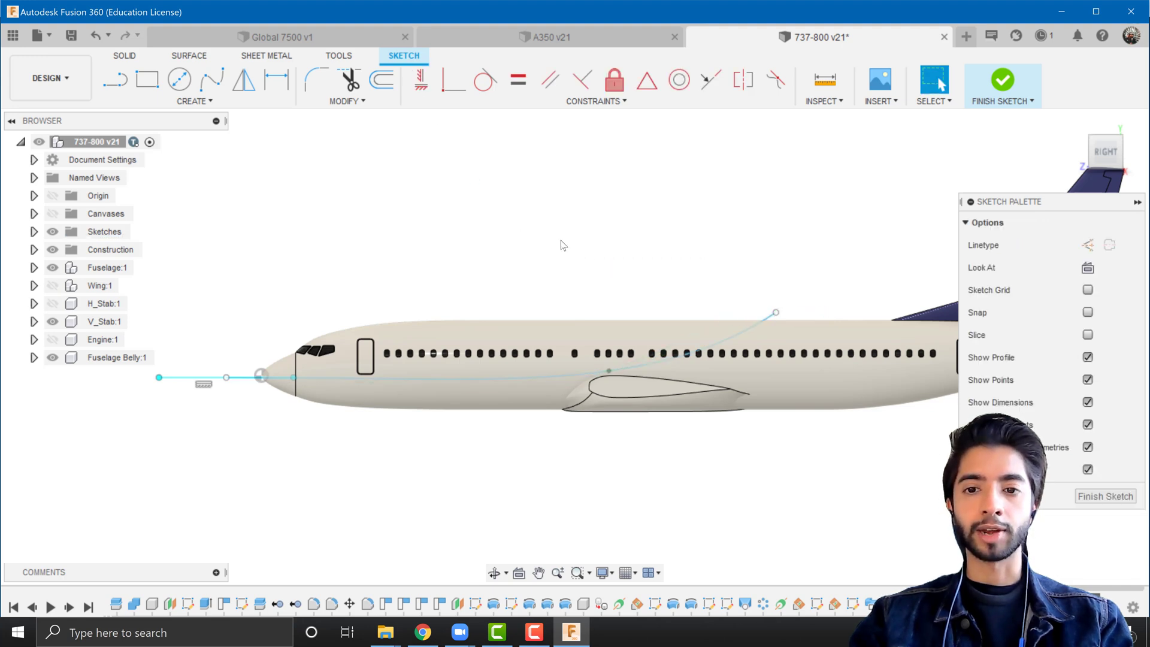
Swing the tangent handle at the spline's rear end to a steeper angle and constrain it to vertical.
left_click(756, 326)
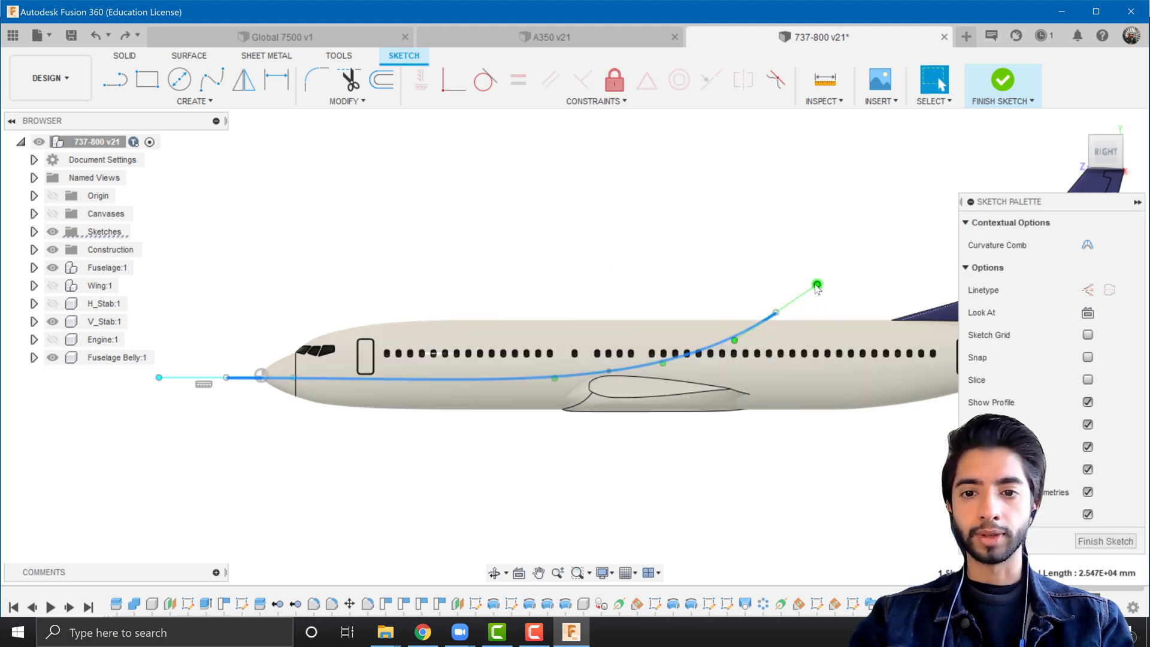
left_click_drag(816, 286, 787, 272)
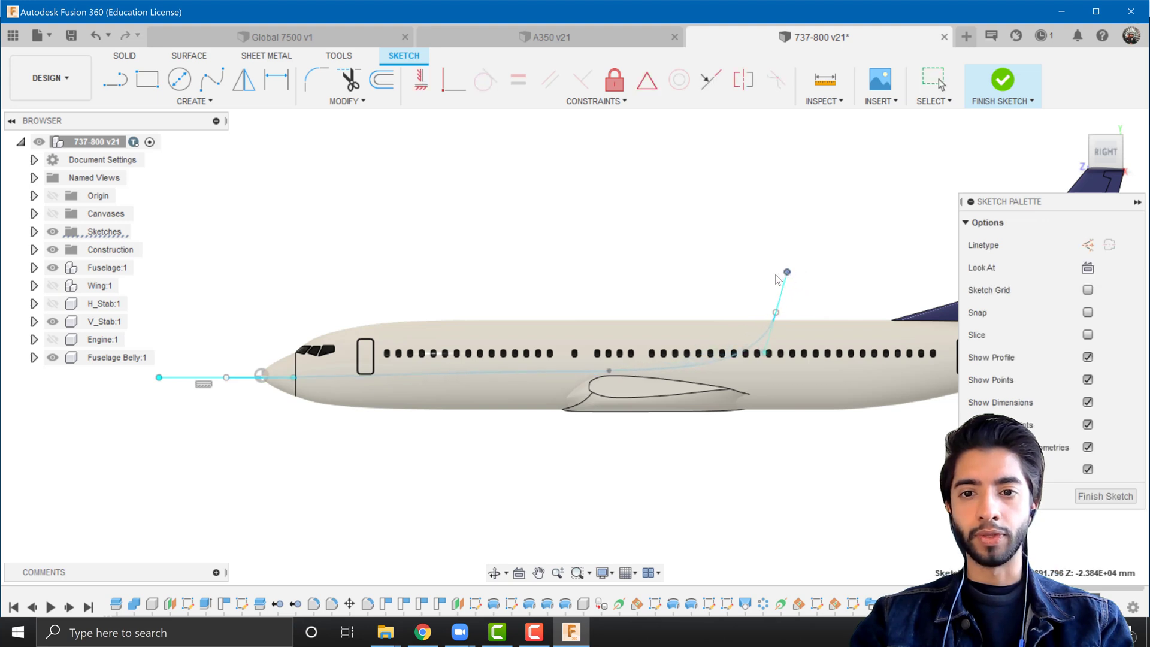
left_click(783, 296)
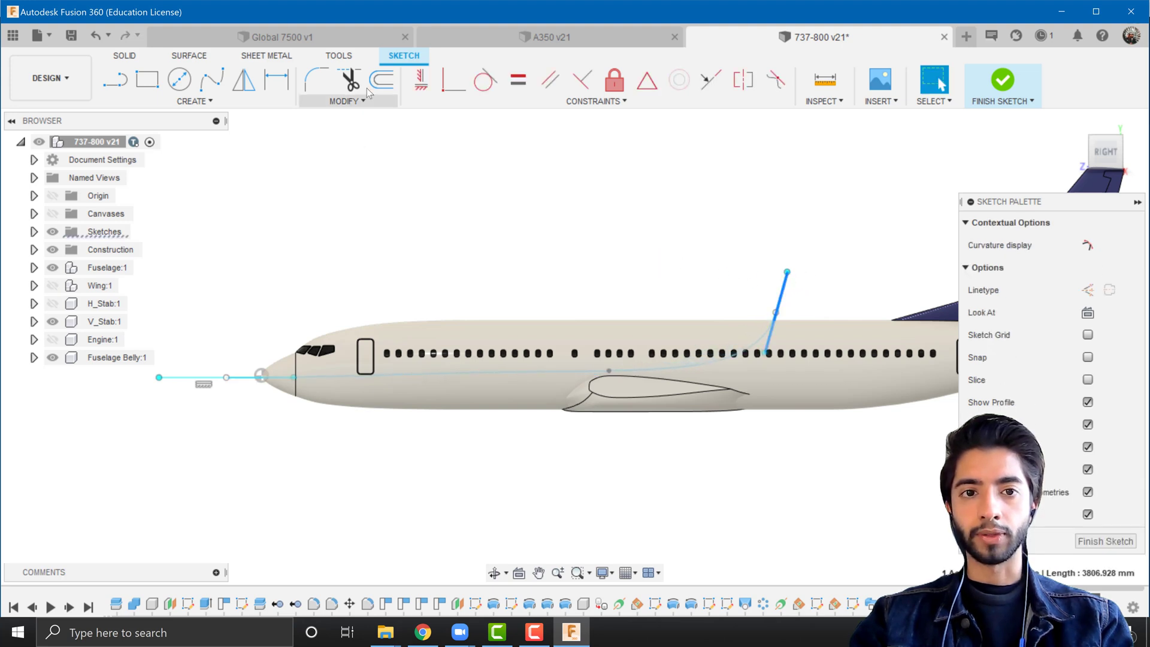
left_click(421, 80)
key("Escape")
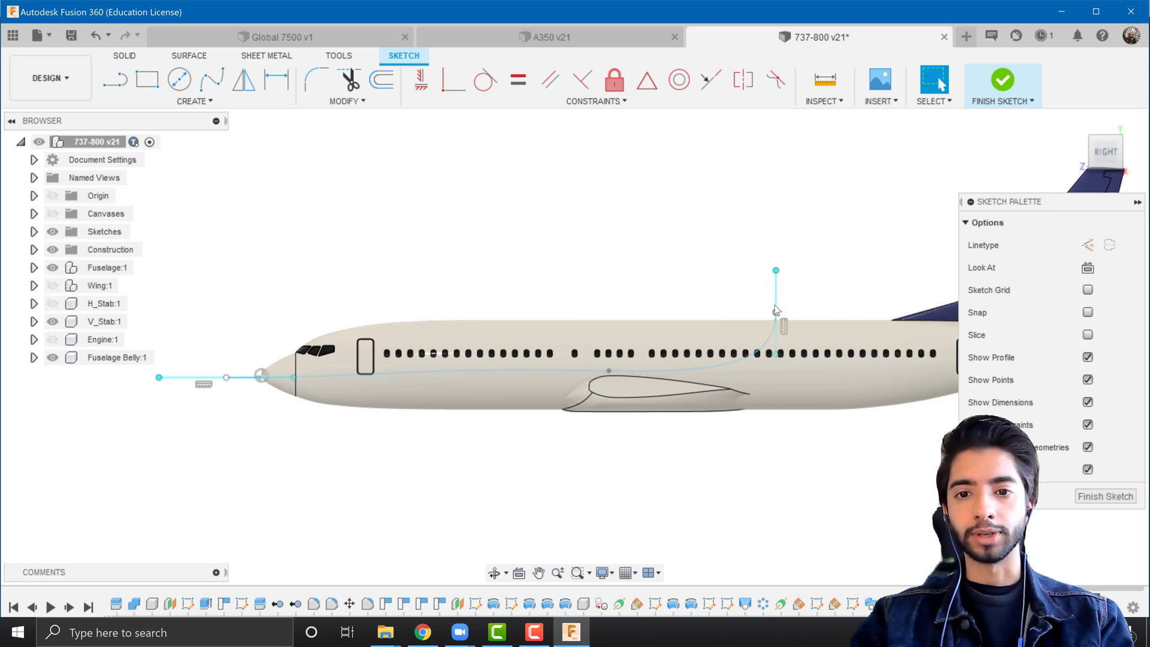
Raise the spline's rear end point slightly and shift its middle fit point slightly forward above the wing root.
left_click_drag(775, 310, 783, 286)
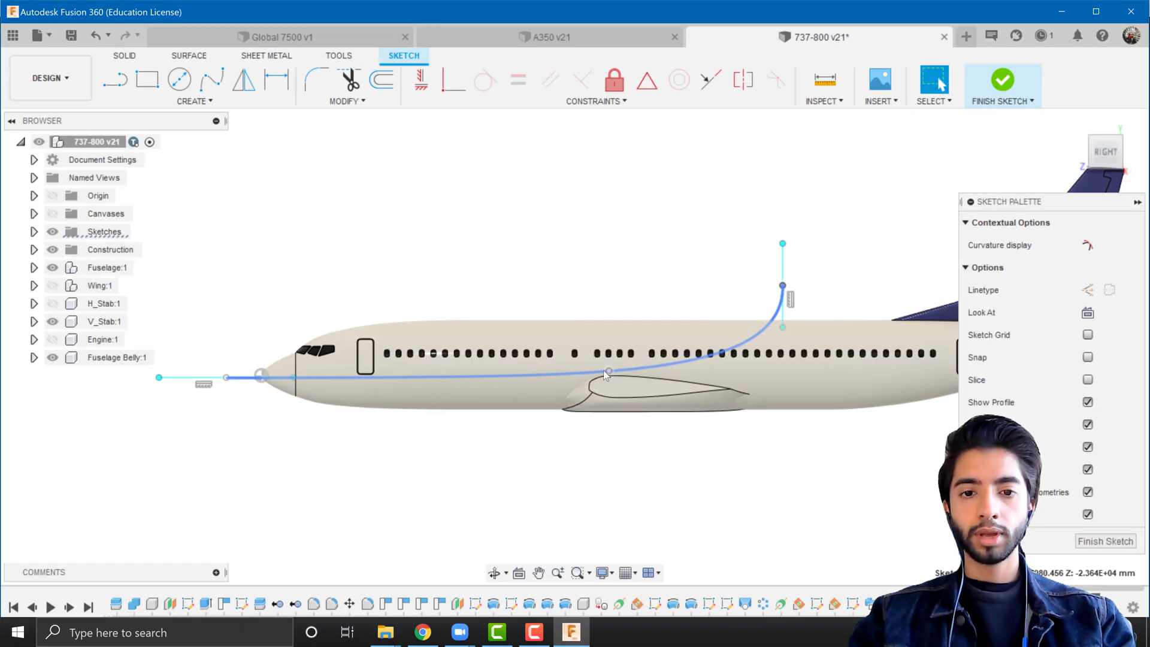
left_click(587, 371)
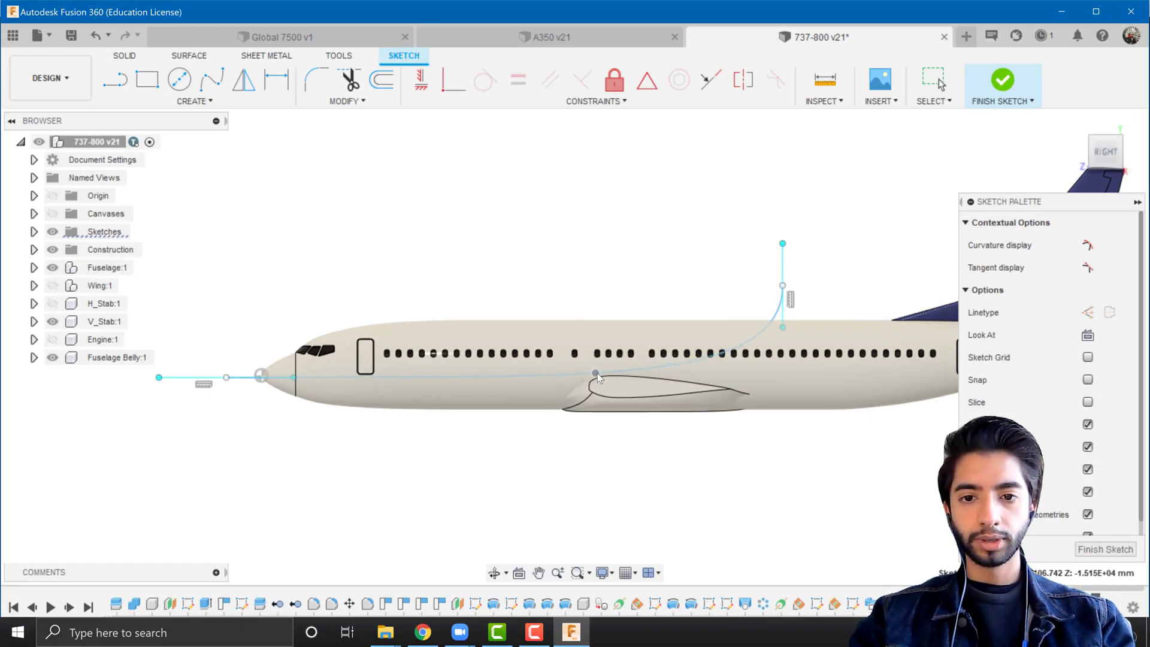
left_click(616, 287)
middle_click_drag(638, 231, 593, 220)
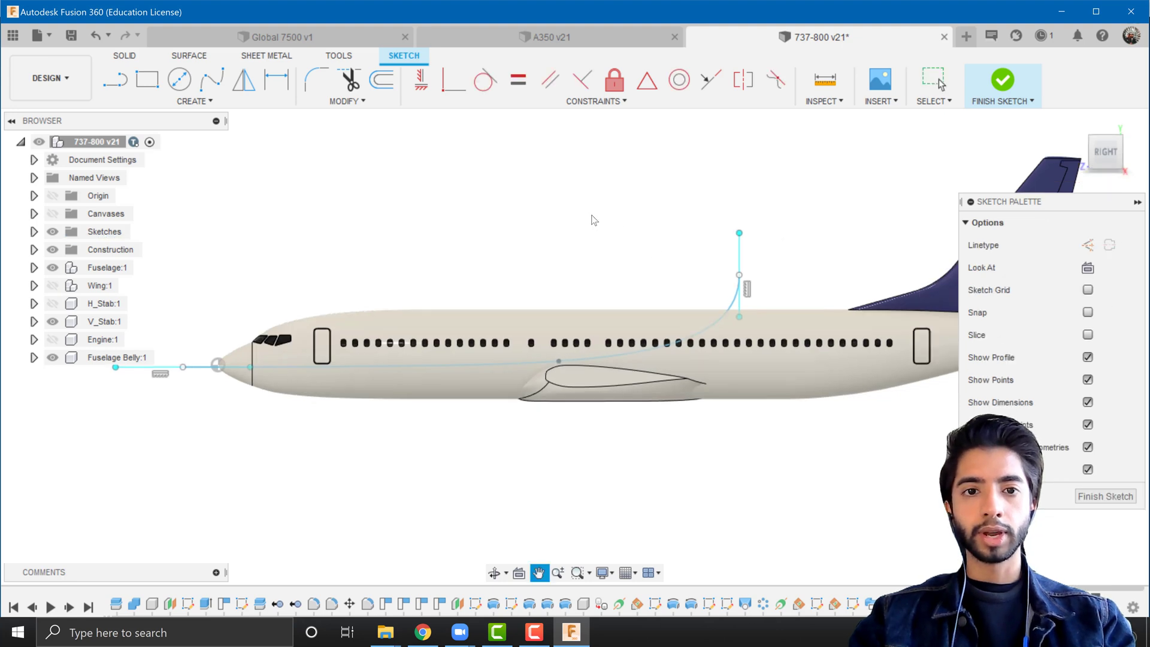
left_click(385, 87)
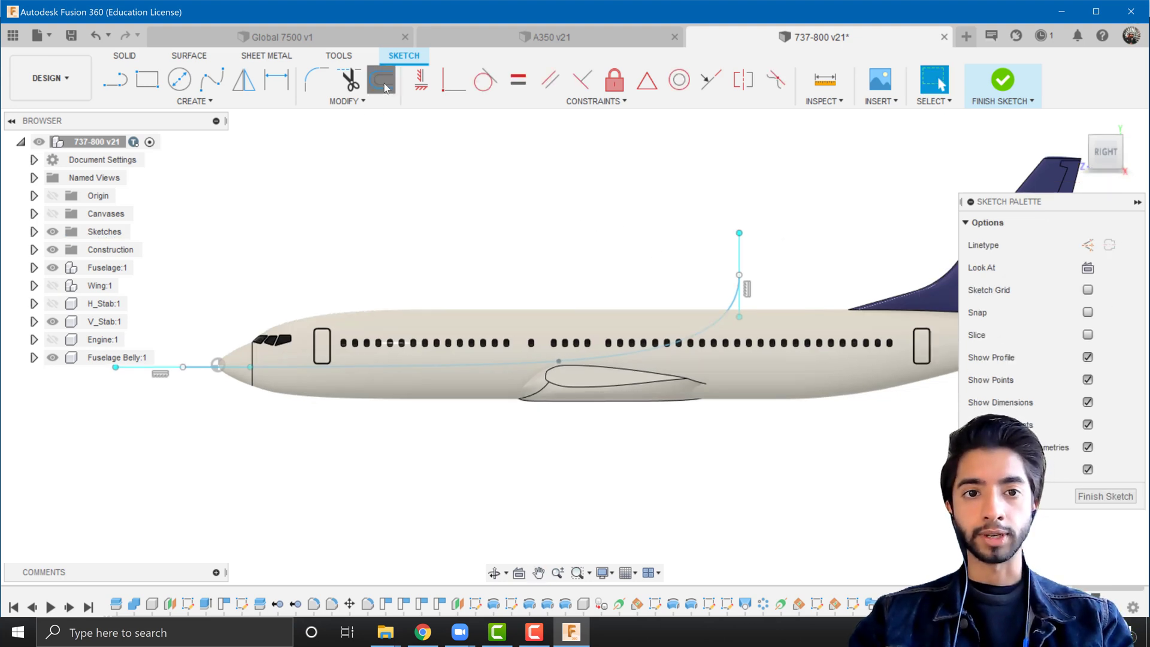
left_click(709, 332)
left_click_drag(709, 333, 719, 346)
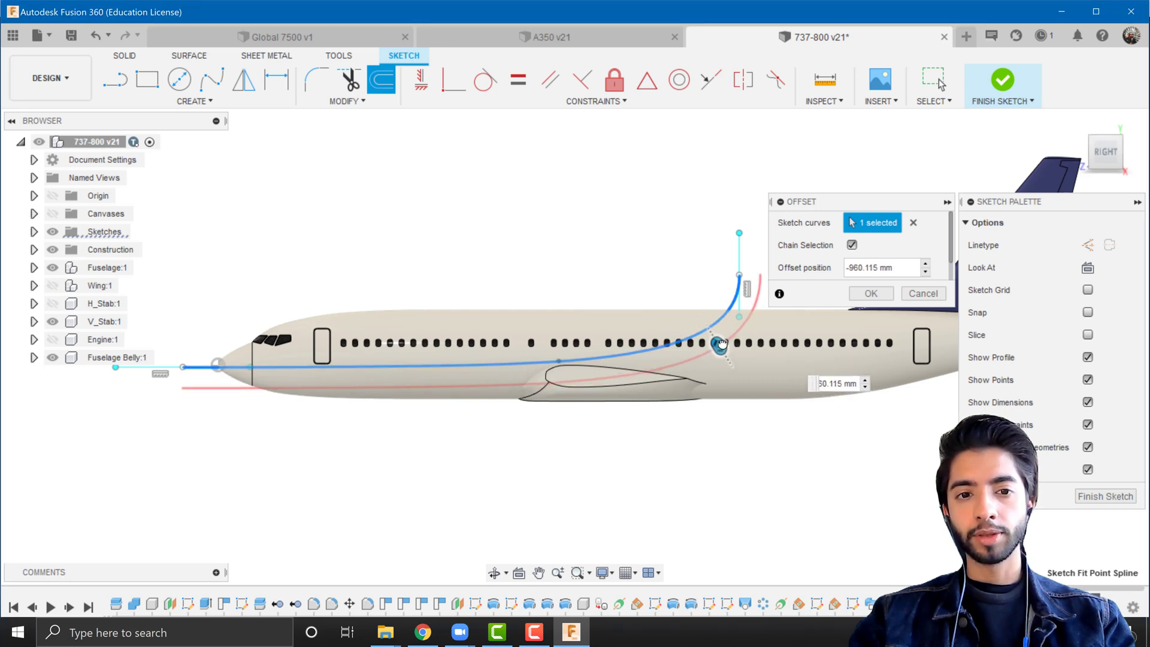
left_click_drag(868, 205, 910, 200)
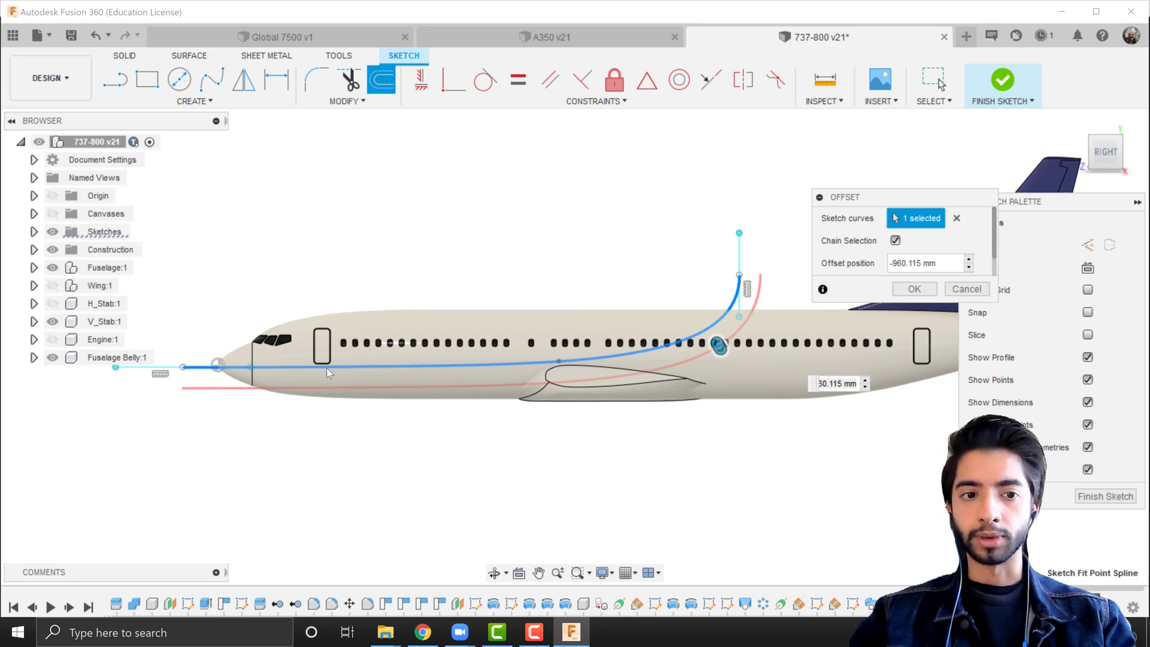
left_click(969, 292)
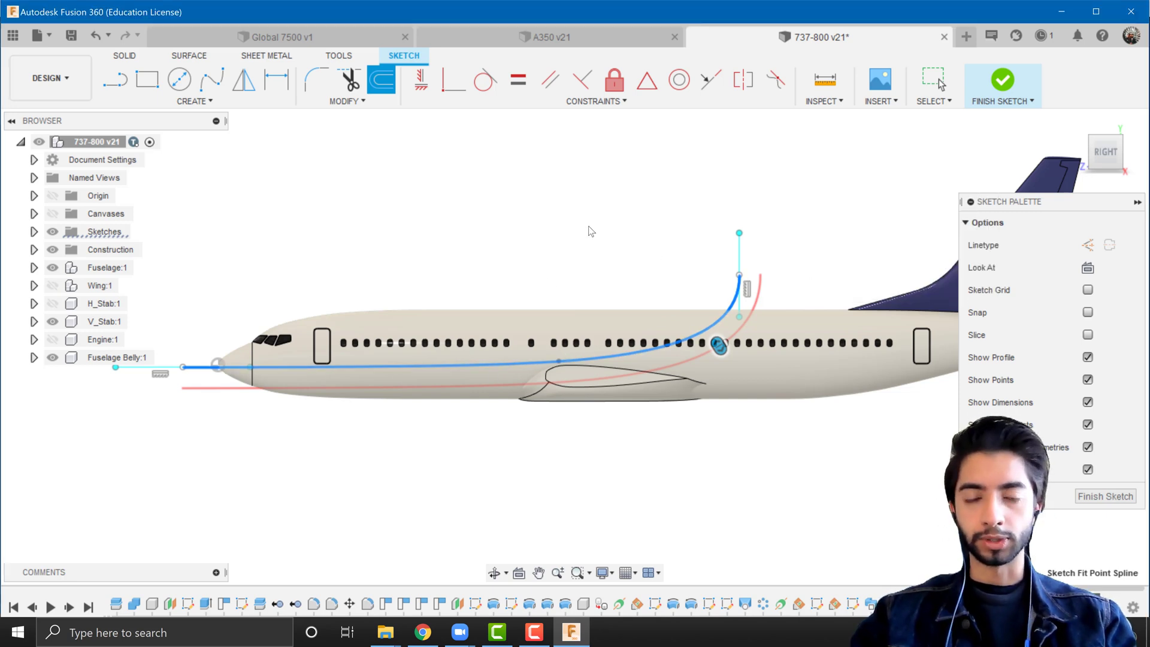
key("Escape")
Save the design with the version description "User Saved".
key("ctrl+s")
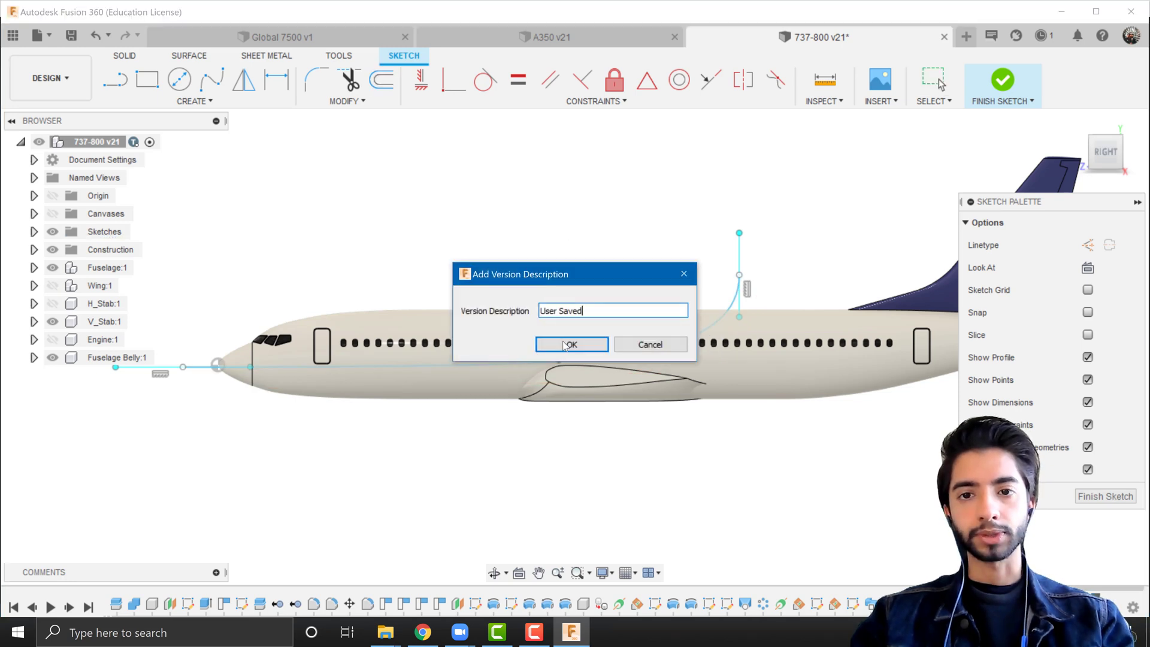
key("Return")
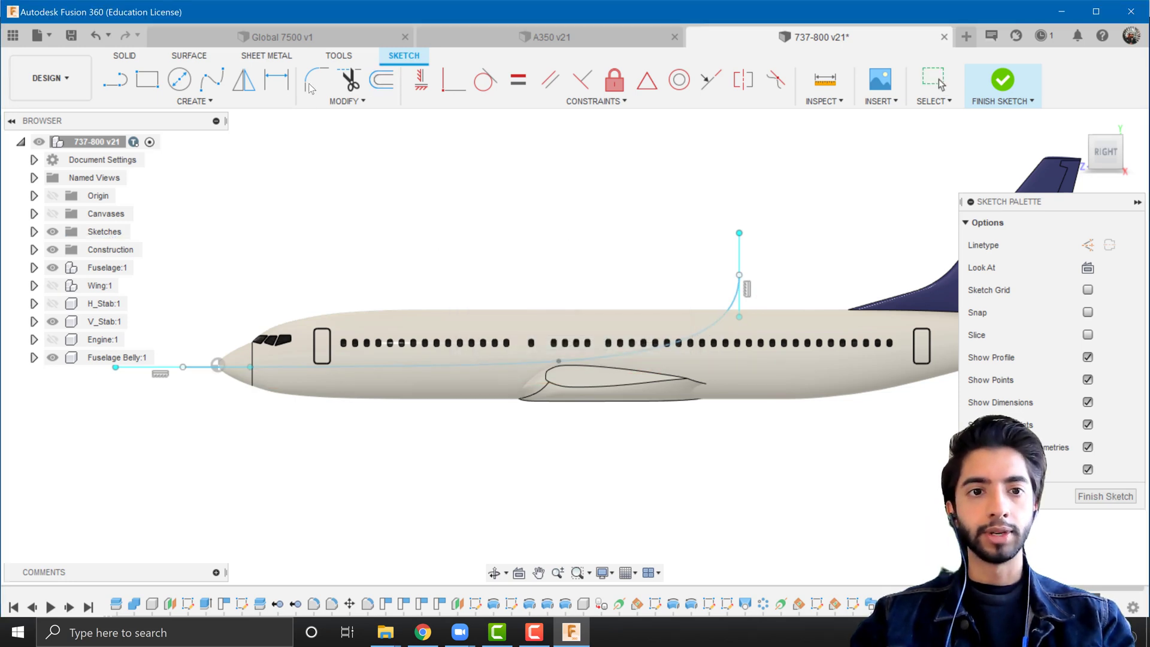
Draw a second three-point fit spline from aft of the first spline's rear end, below its middle point at the wing root, to ahead of the nose.
left_click(210, 82)
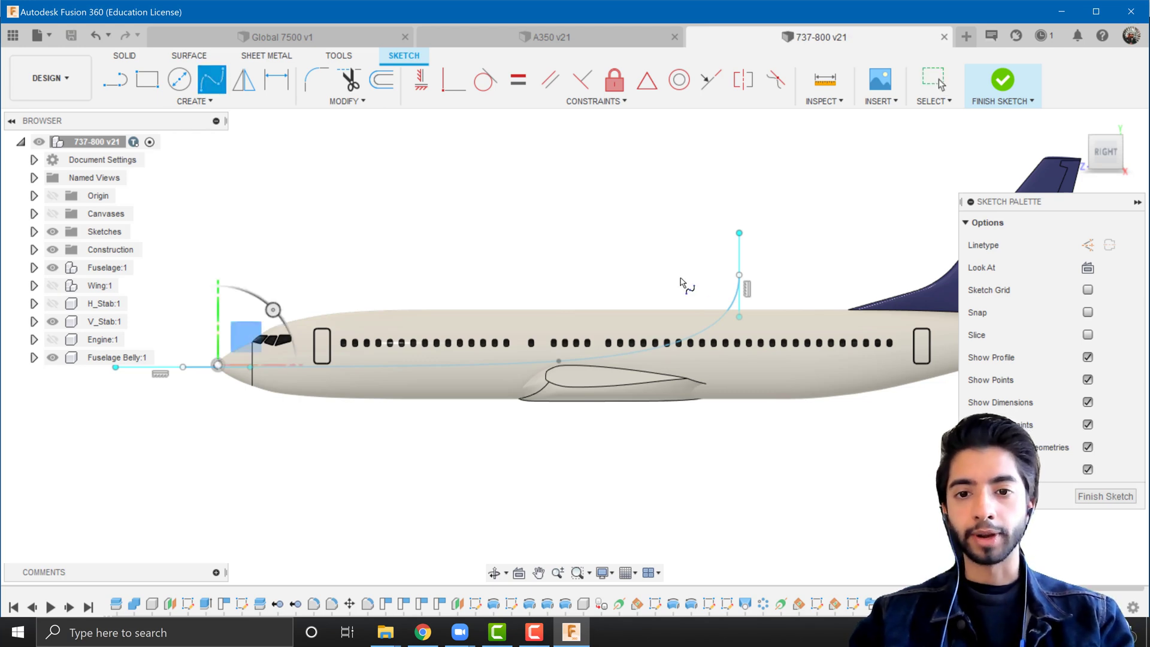
left_click(773, 275)
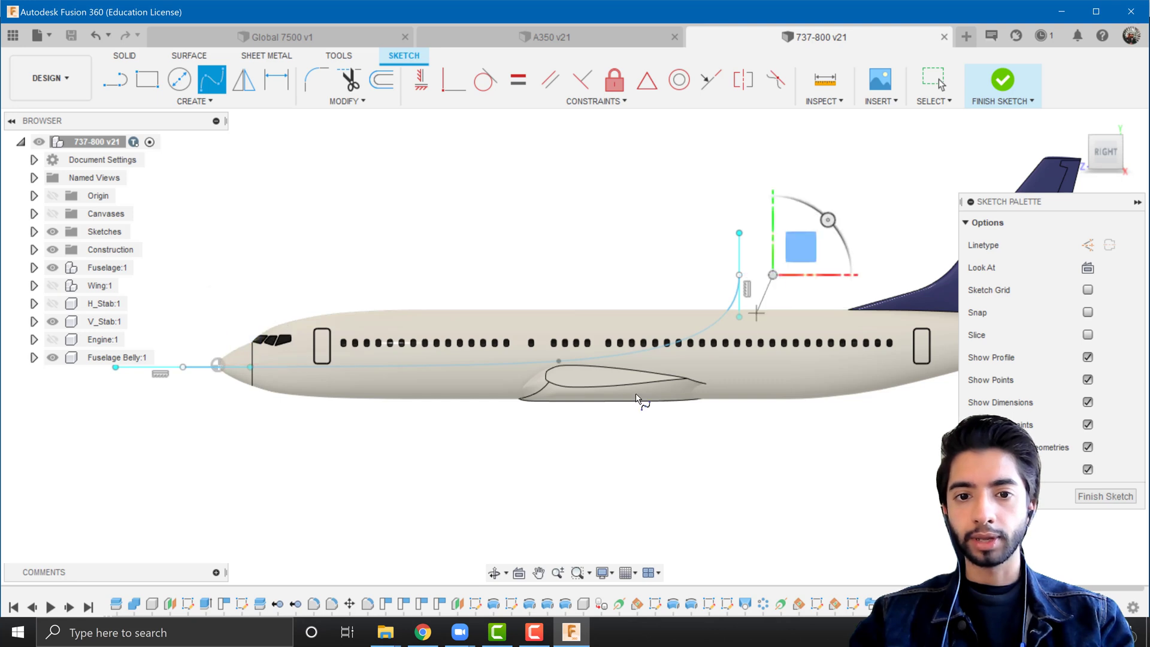
left_click(562, 378)
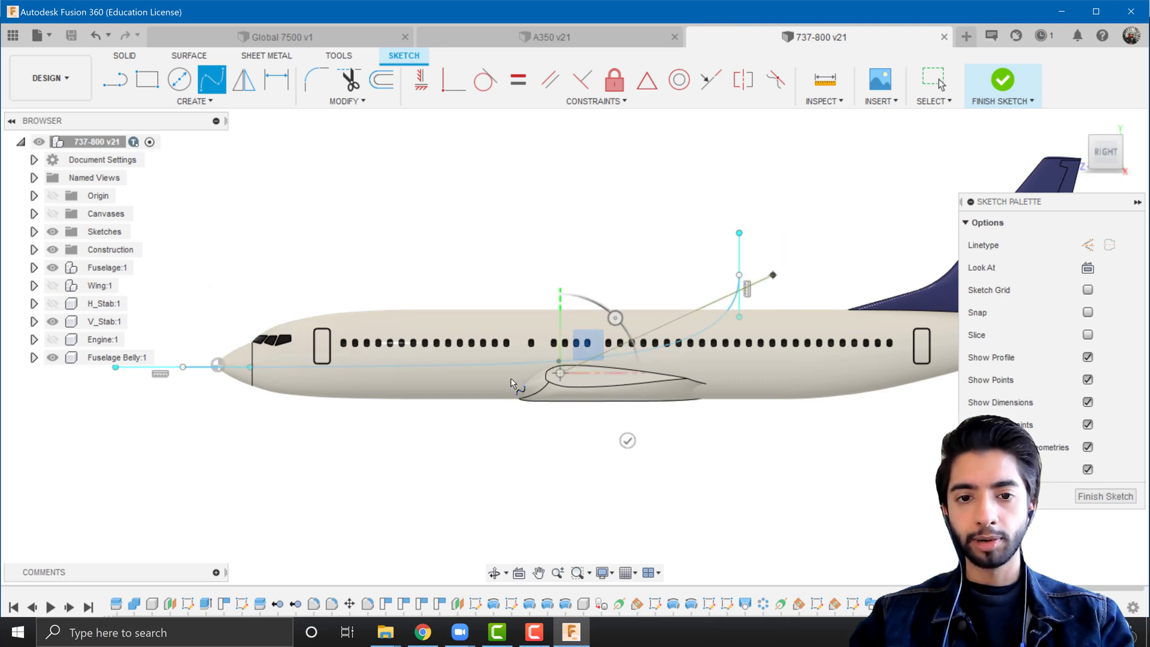
double_click(183, 374)
middle_click_drag(301, 447, 407, 442)
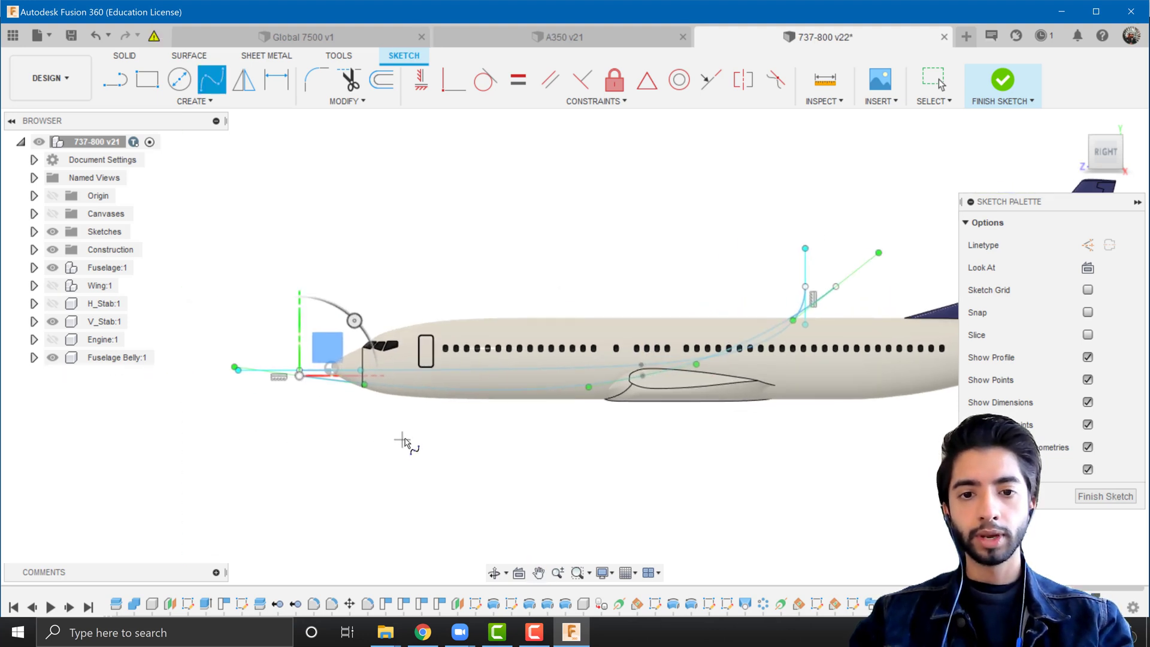
key("Escape")
Constrain the tangent handle at the second spline's nose end to horizontal.
scroll(349, 411, "up", 3)
scroll(351, 411, "up", 2)
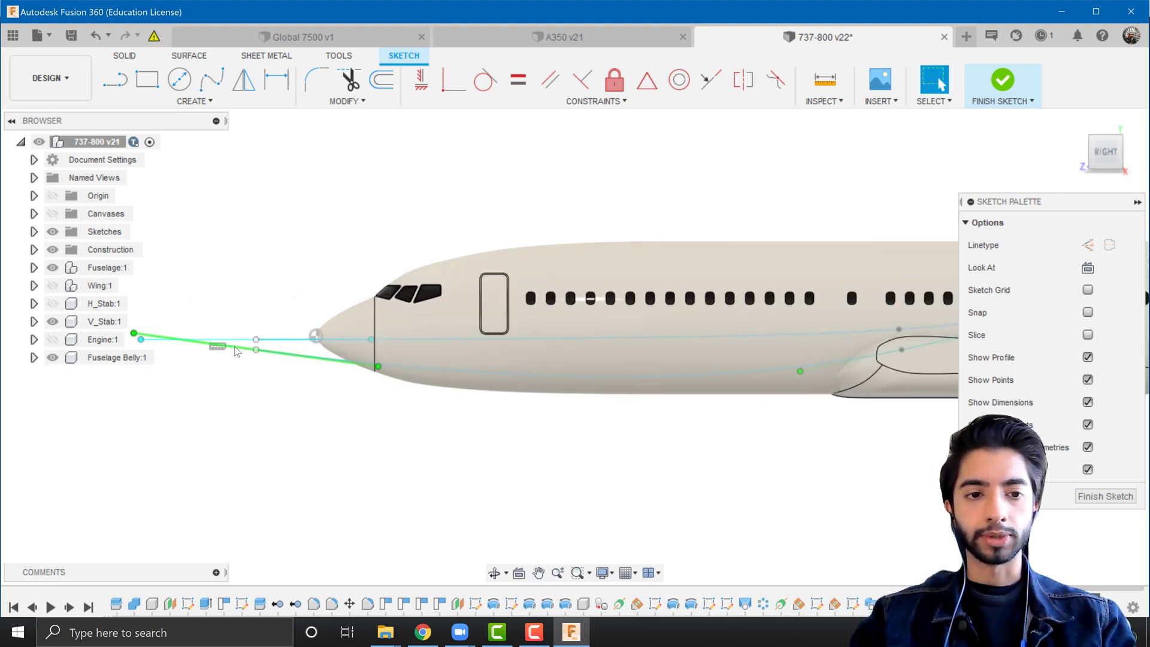
left_click(237, 352)
left_click(422, 79)
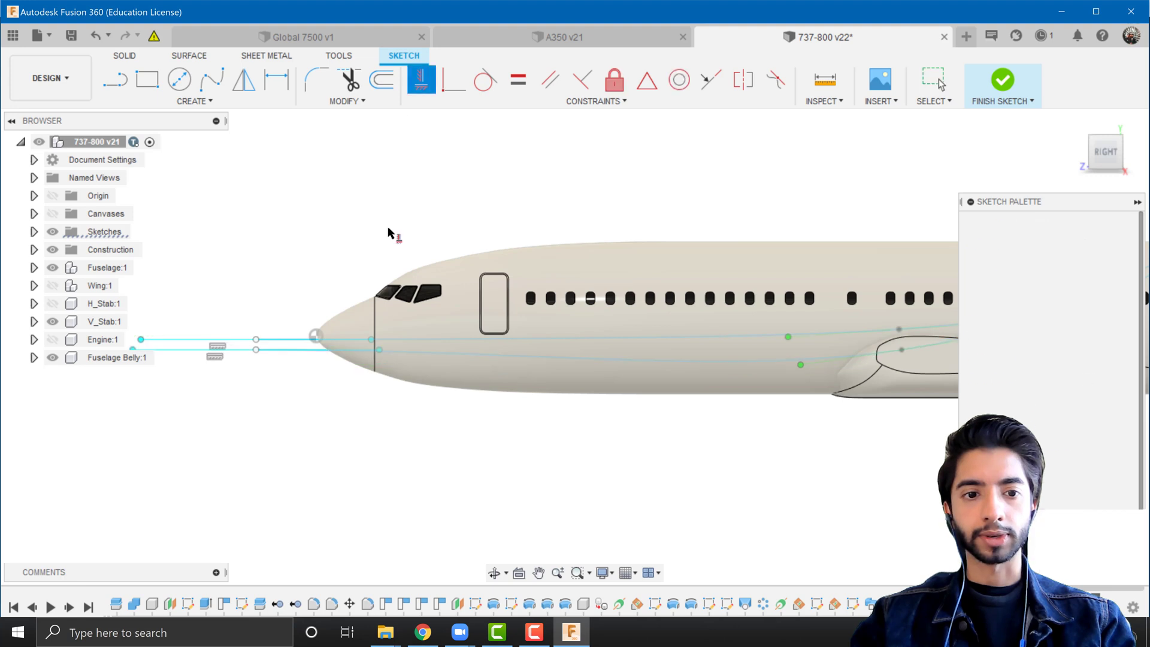
scroll(428, 467, "down", 1)
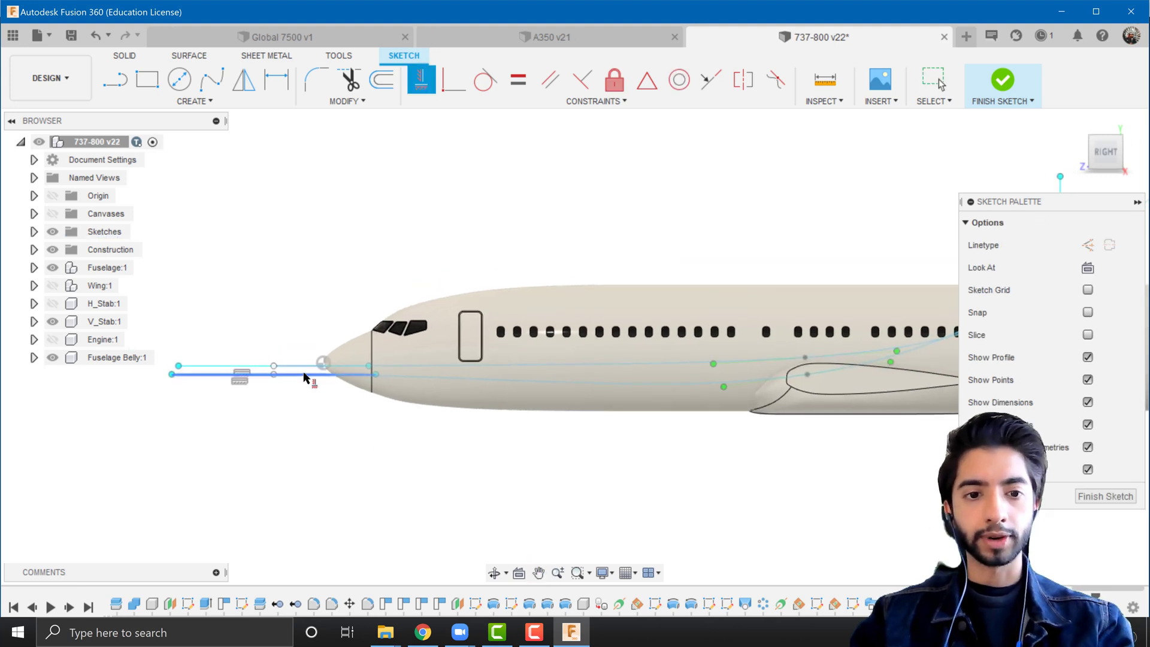
key("Escape")
Move the second spline's nose end point up by about 145 mm, closer to the first spline.
left_click(275, 377)
scroll(276, 380, "up", 3)
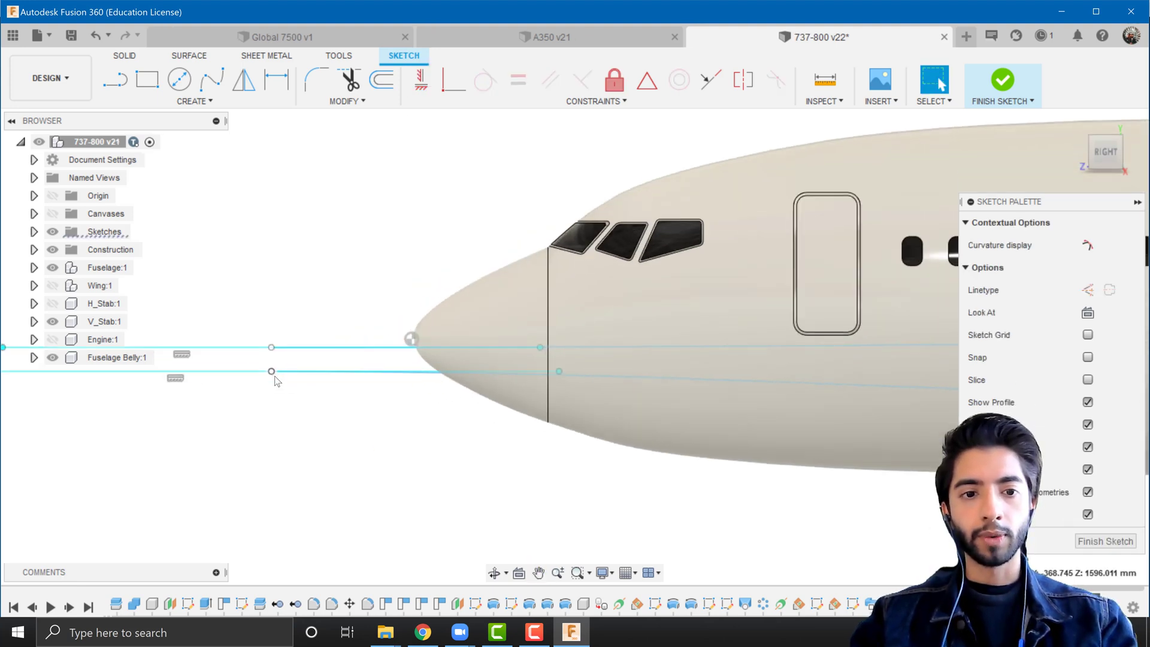
key("m")
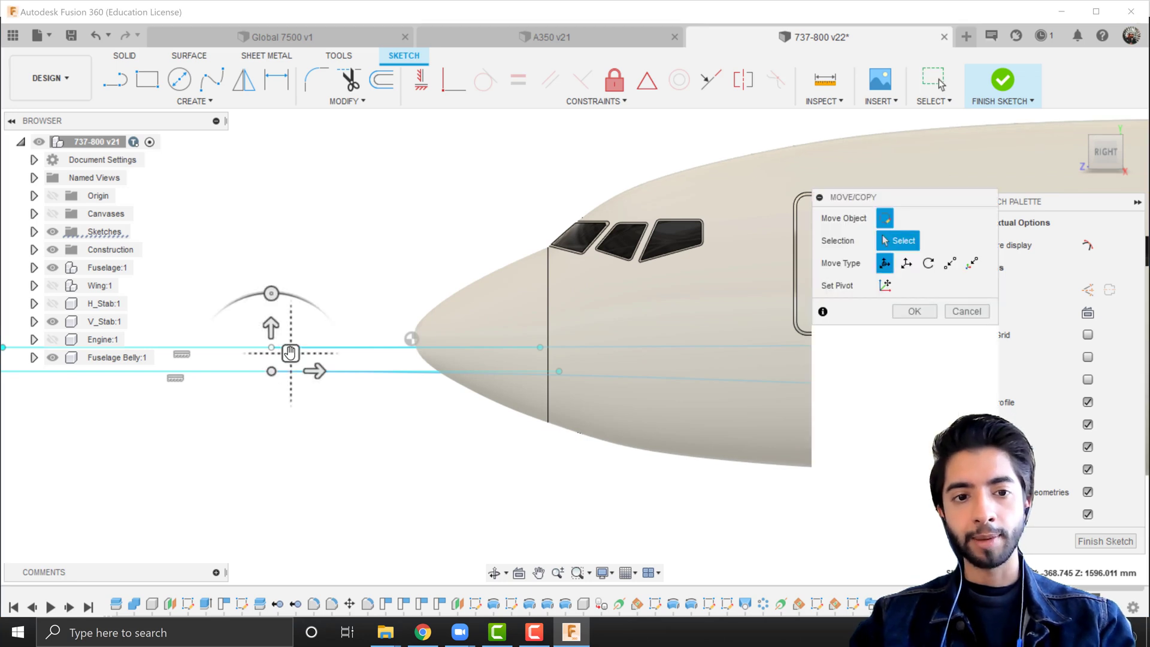
left_click_drag(291, 354, 291, 342)
key("Return")
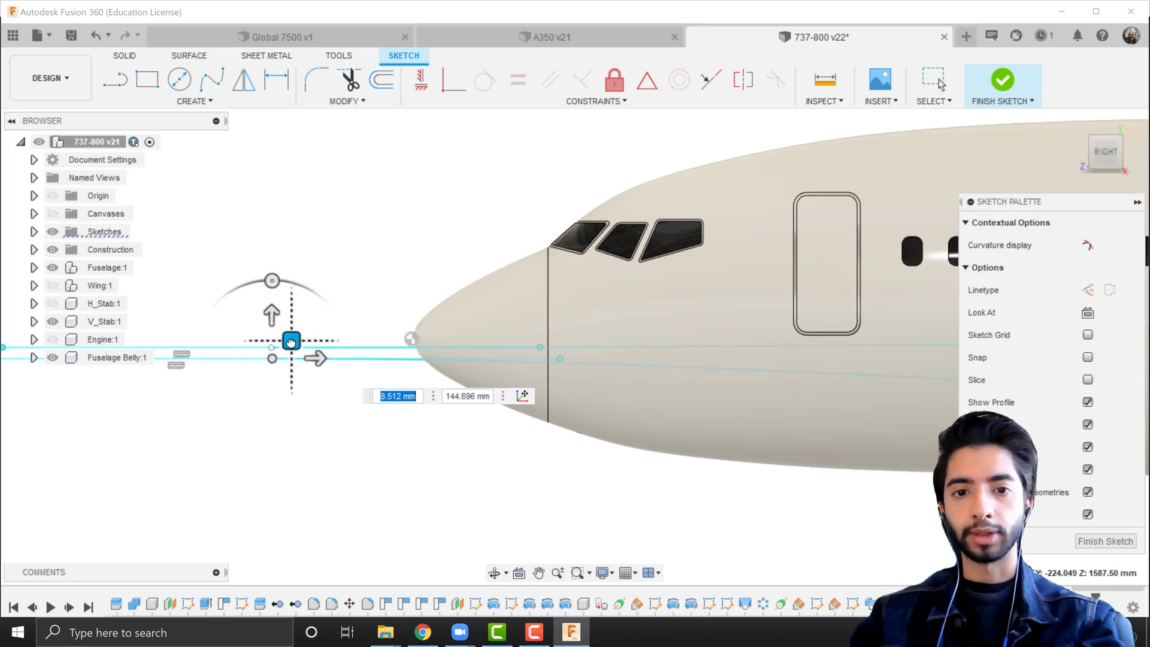
Try to apply the Horizontal/Vertical constraint to the second spline's slanted rear tangent handle, and undo it.
scroll(723, 418, "down", 5)
middle_click_drag(723, 417, 385, 382)
scroll(650, 412, "up", 3)
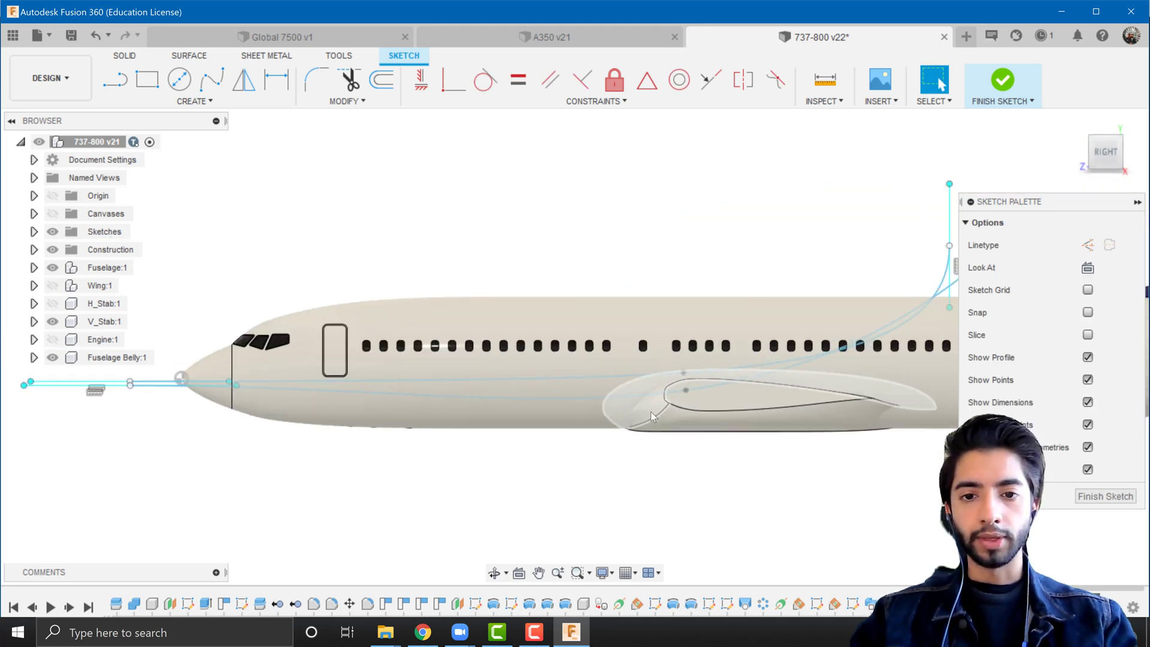
scroll(740, 356, "down", 1)
scroll(740, 357, "down", 2)
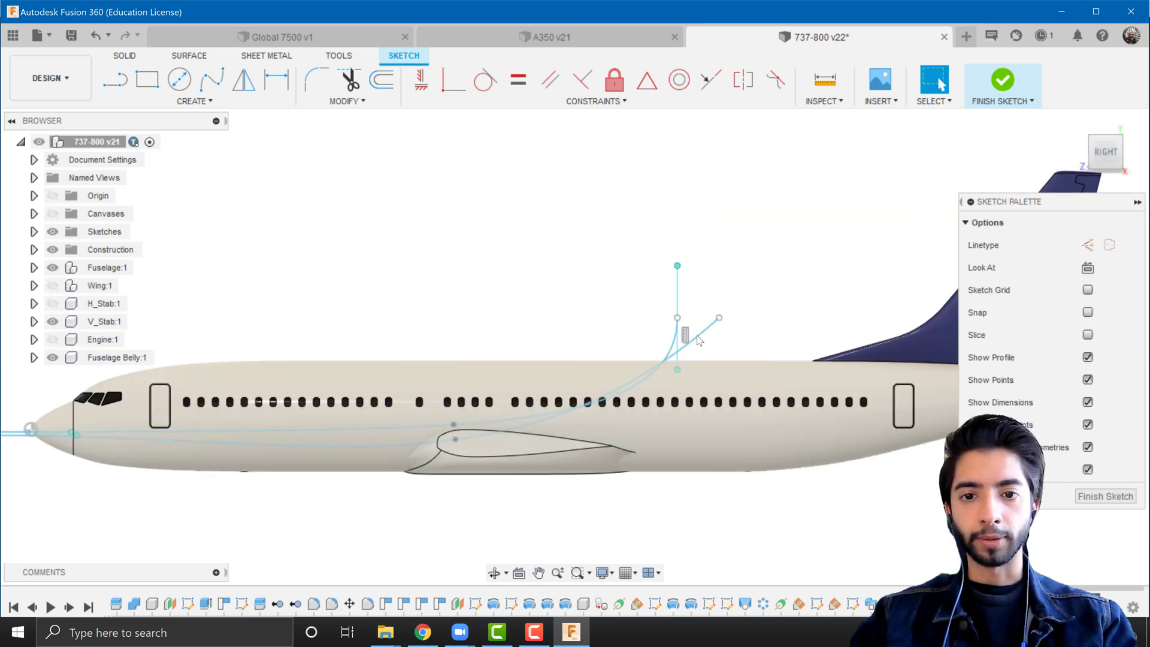
left_click(718, 326)
left_click(739, 307)
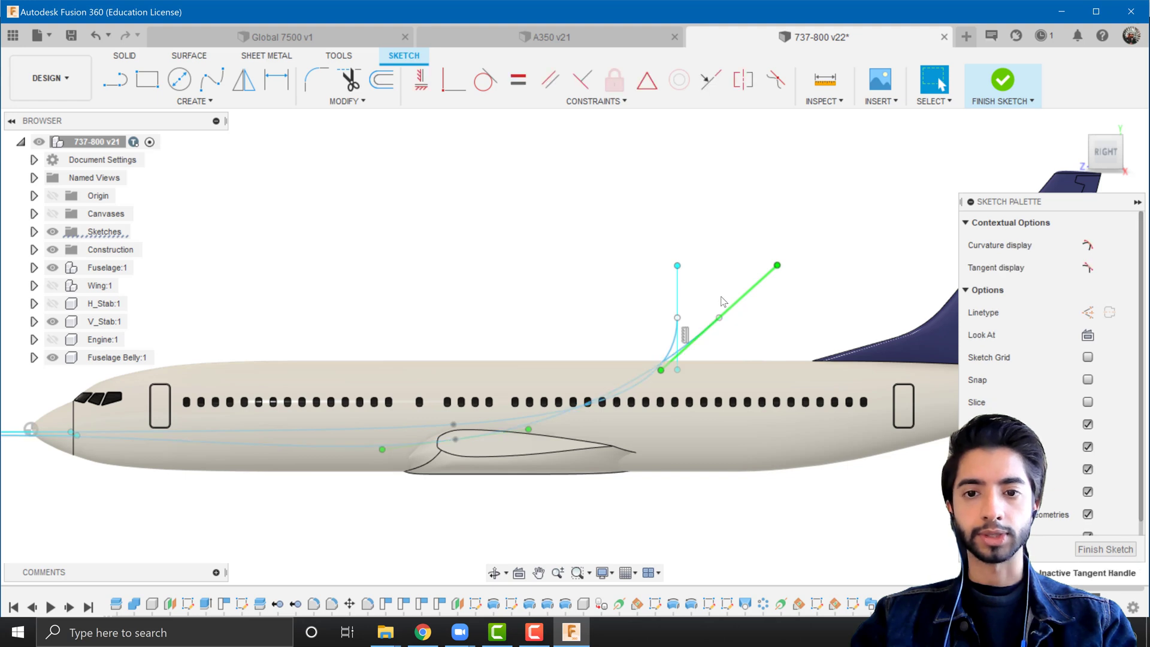
left_click(421, 80)
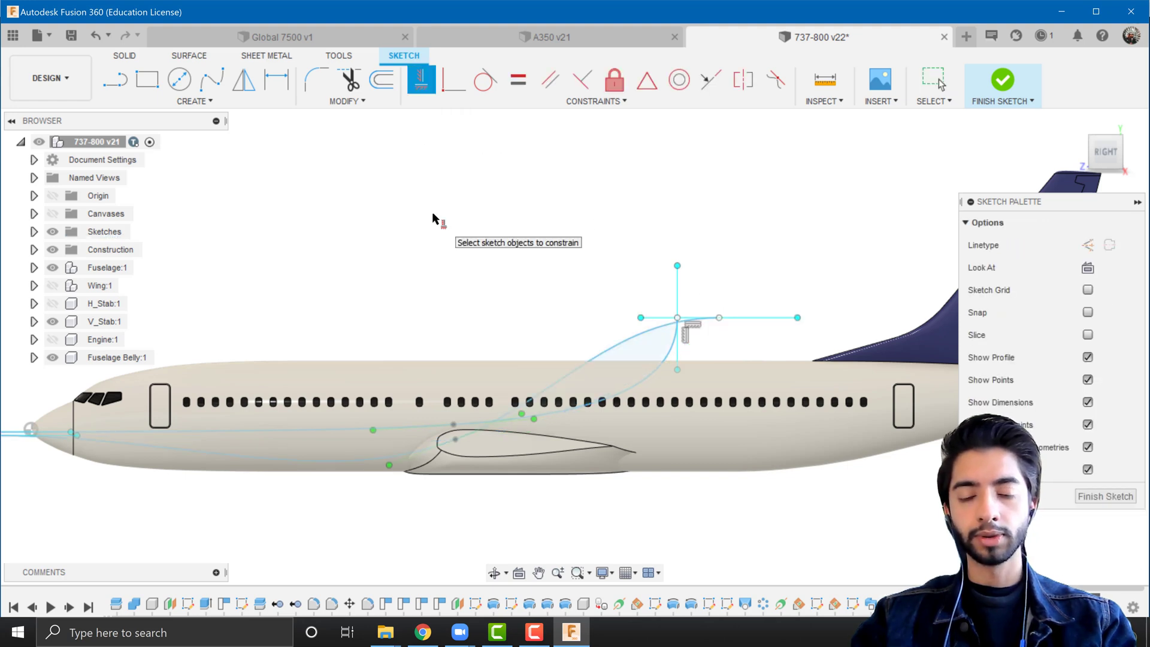
key("Escape")
key("ctrl+z")
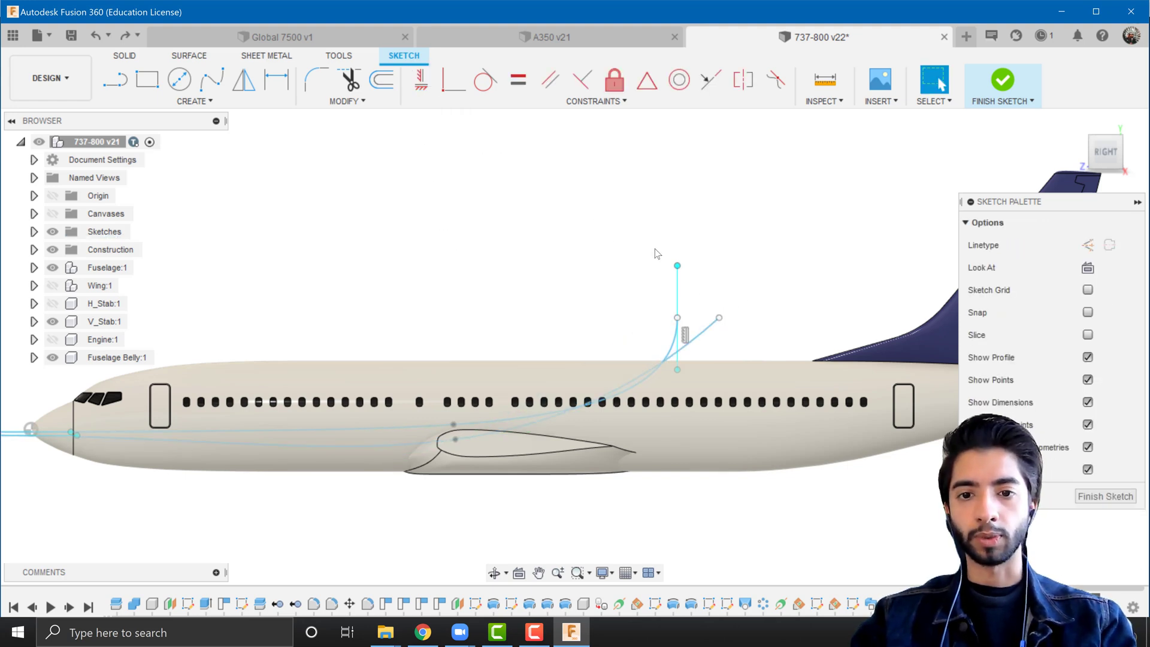
Swing the second spline's rear tangent handle to a steeper angle and constrain it to vertical.
left_click(697, 335)
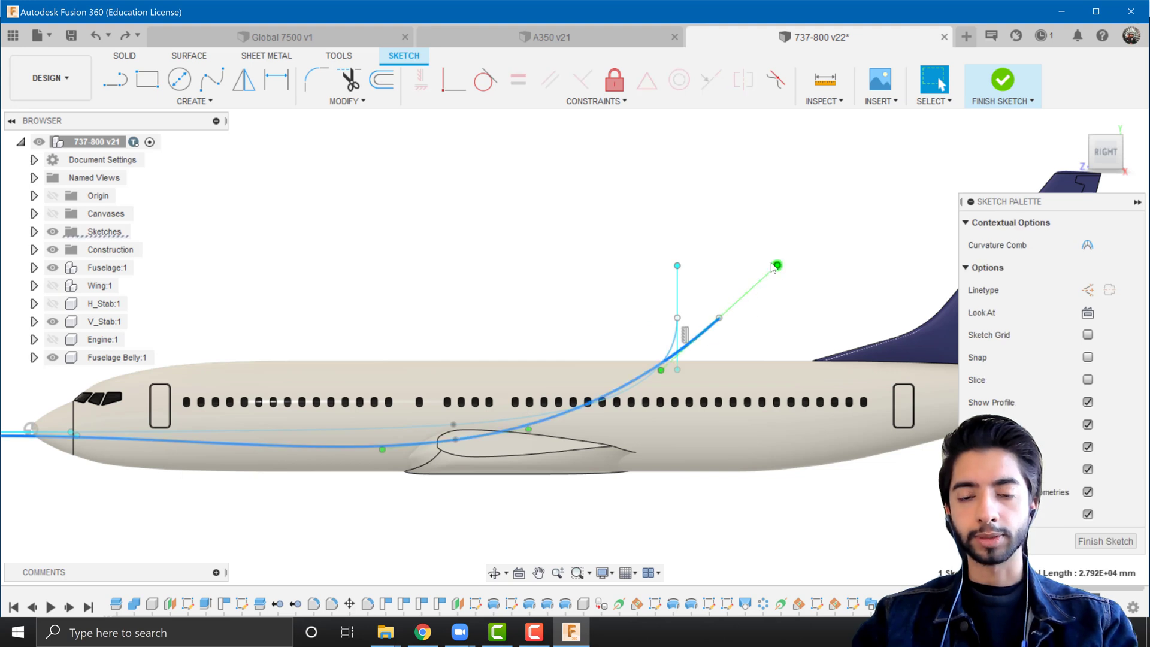
left_click_drag(774, 264, 743, 256)
left_click(422, 89)
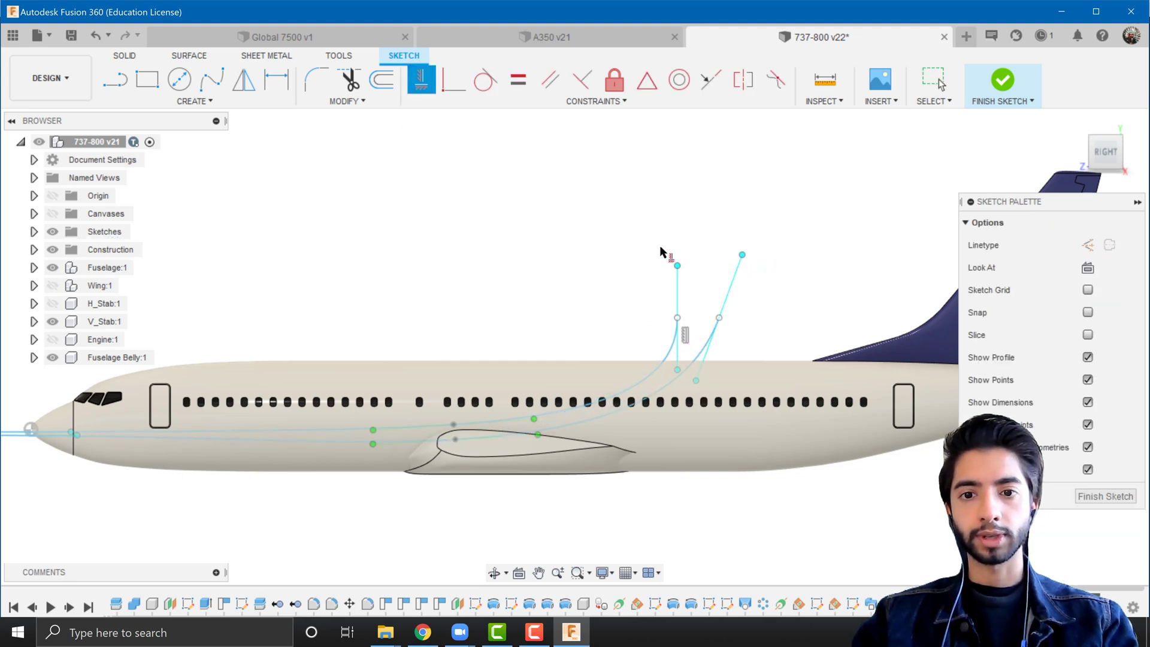
left_click(730, 286)
key("Escape")
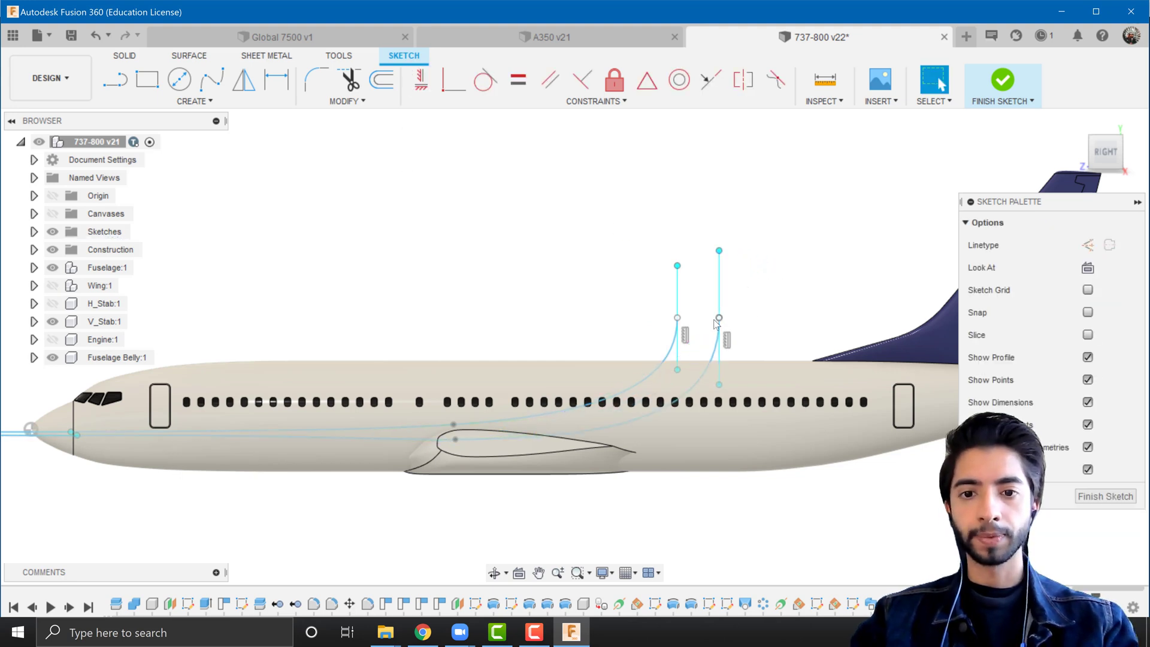
Shift the second spline's rear end point slightly forward and raise its middle fit point closer to the first spline at the wing root.
scroll(717, 330, "up", 1)
left_click_drag(720, 316, 709, 319)
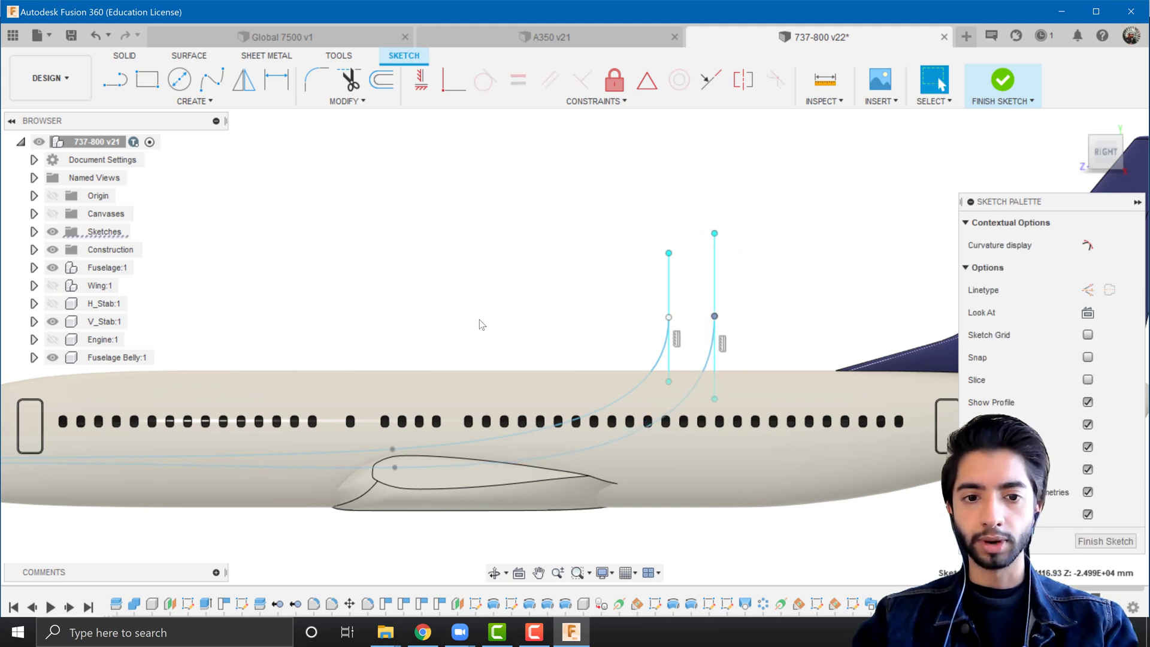
scroll(480, 324, "down", 2)
scroll(415, 414, "down", 1)
middle_click_drag(415, 415, 482, 384)
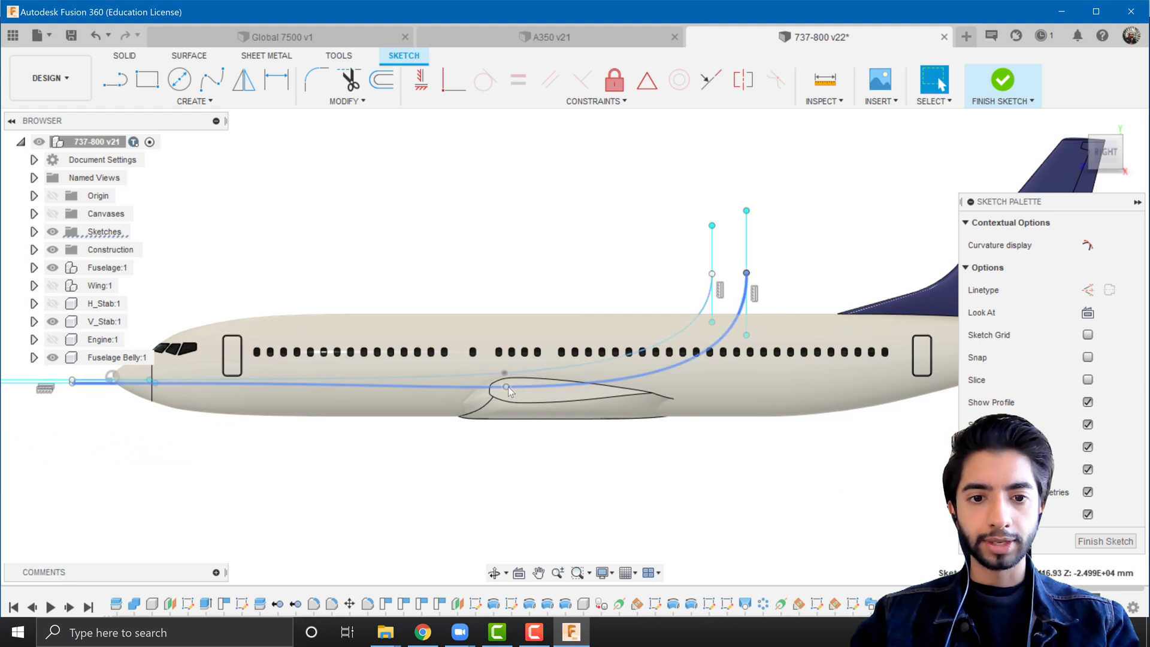
left_click(507, 390)
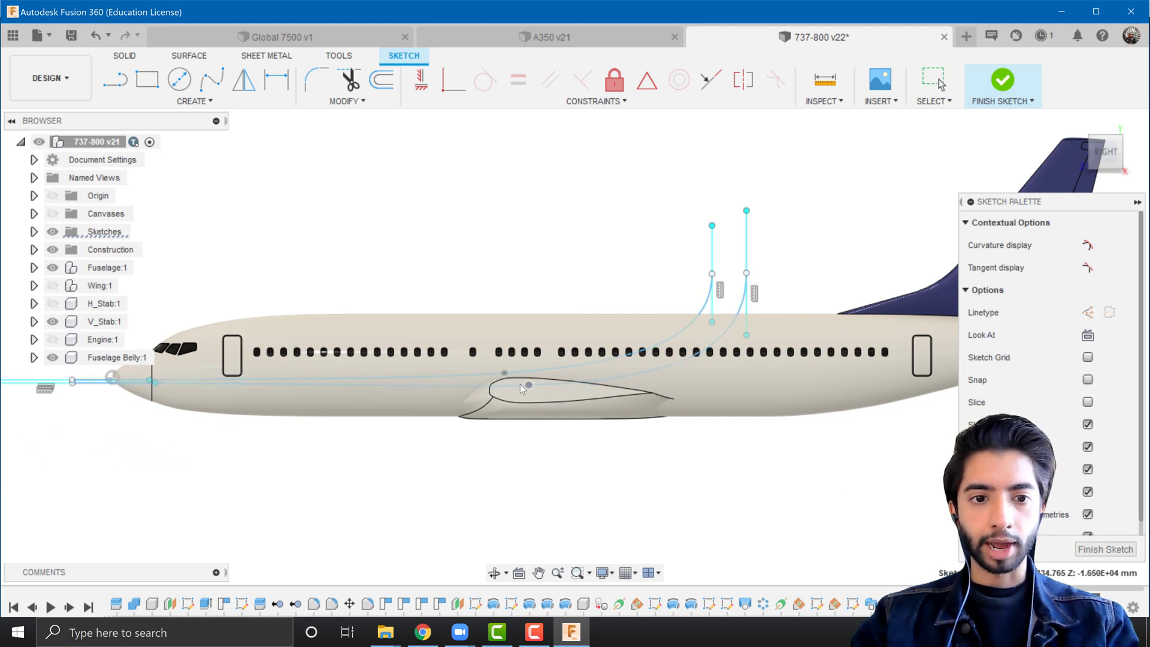
left_click_drag(519, 383, 504, 382)
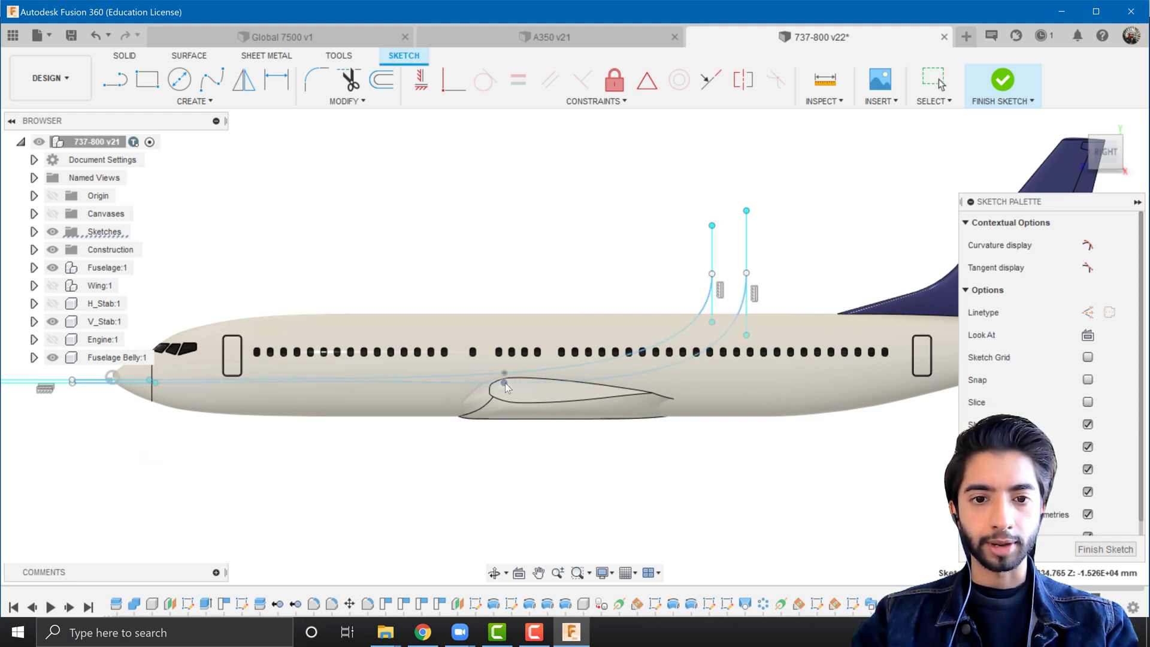
Move the second spline's nose end point down, farther below the first spline.
scroll(505, 382, "up", 3)
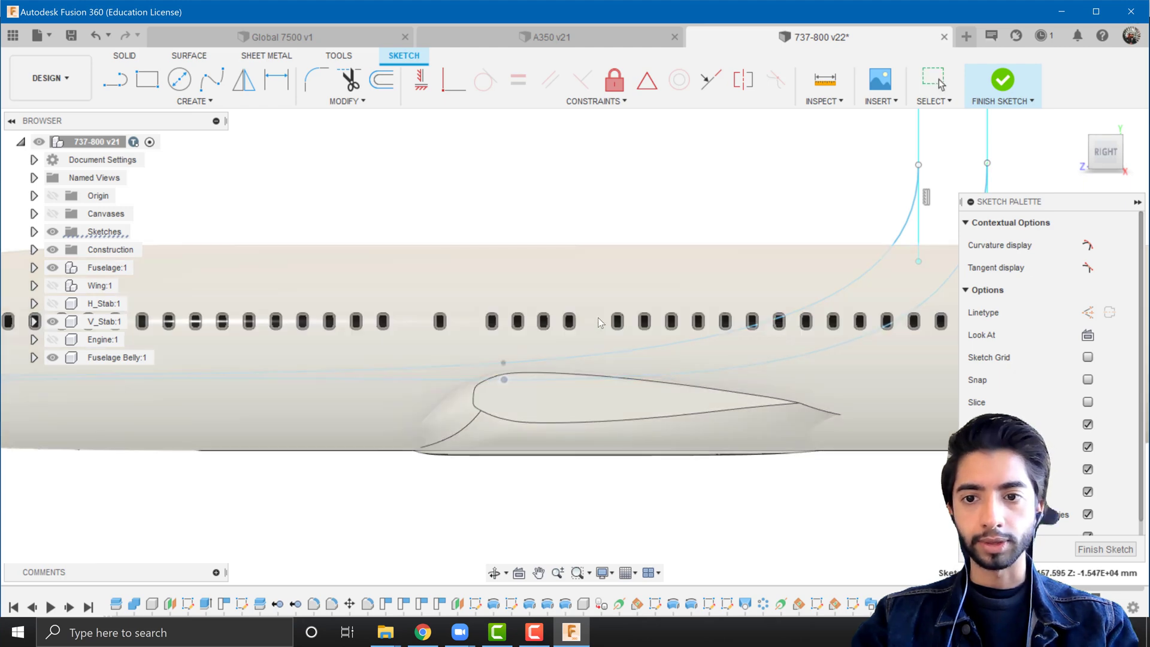
scroll(599, 317, "down", 2)
middle_click_drag(472, 385, 833, 366)
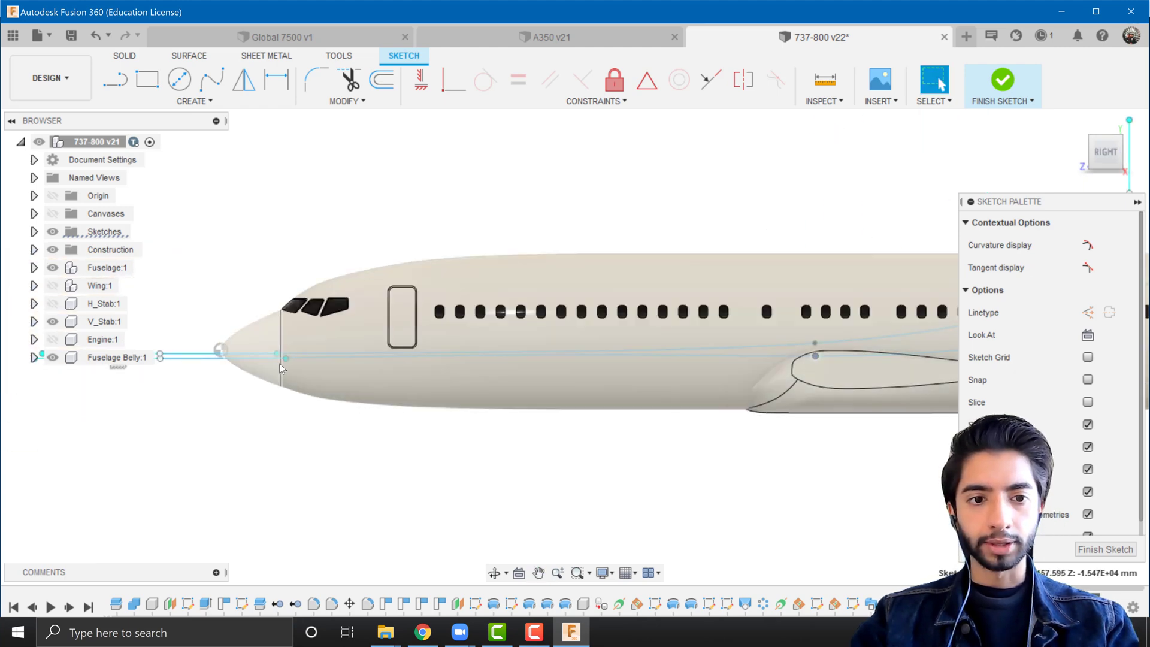
middle_click_drag(173, 366, 236, 375)
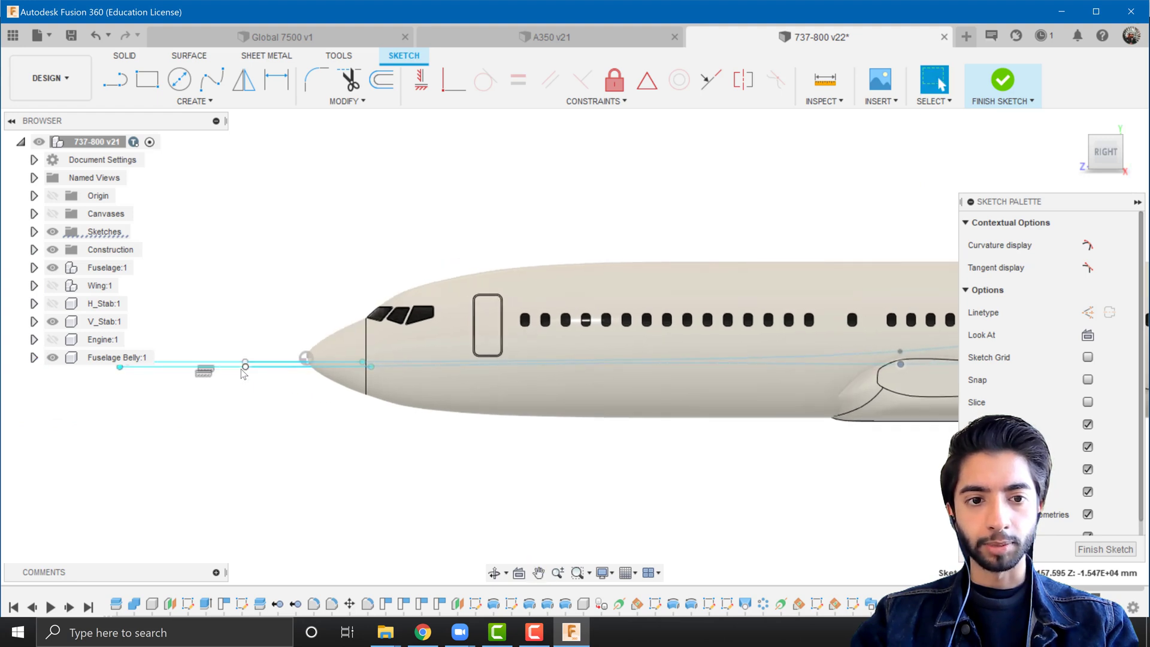
left_click(245, 368)
middle_click_drag(290, 306, 227, 309)
scroll(313, 324, "up", 2)
key("m")
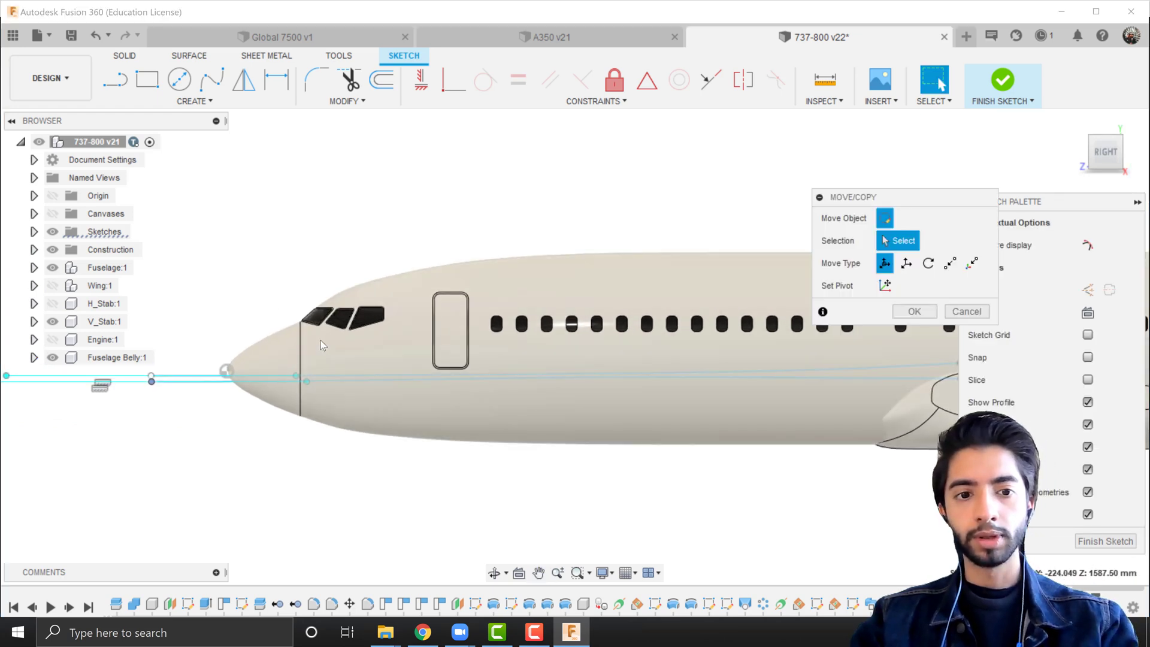
scroll(319, 340, "up", 2)
scroll(312, 331, "down", 5)
middle_click_drag(298, 285, 278, 278)
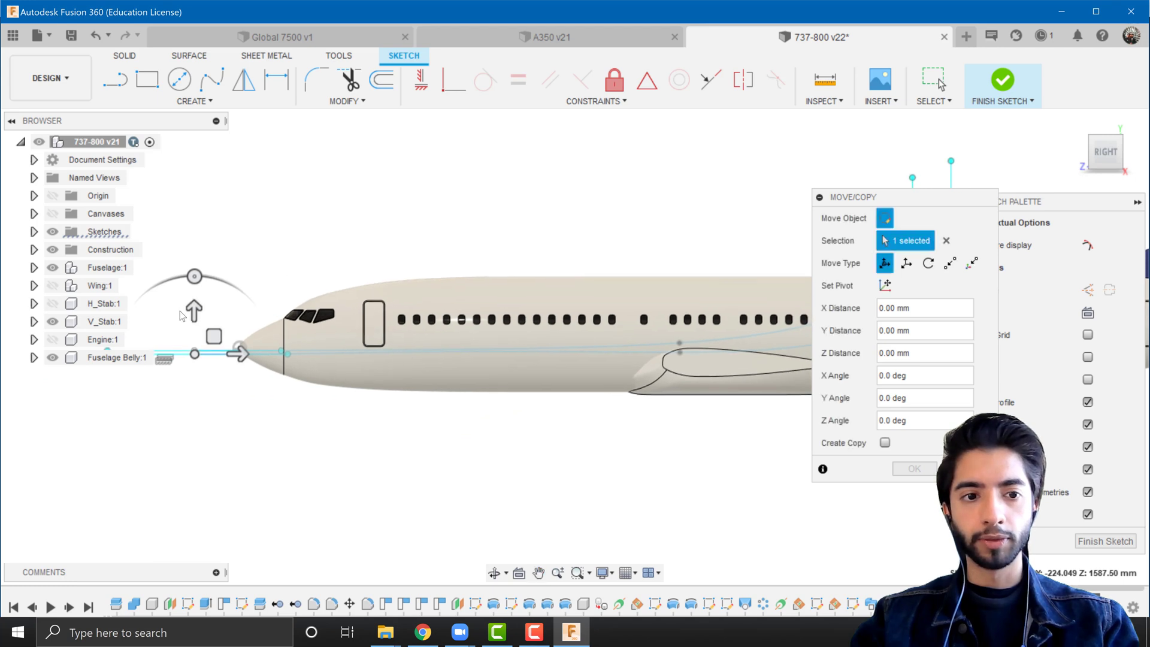
mouse_move(190, 301)
left_mouse_down()
mouse_move(189, 327)
mouse_move(190, 296)
left_mouse_up()
left_click_drag(210, 336, 209, 349)
key("Return")
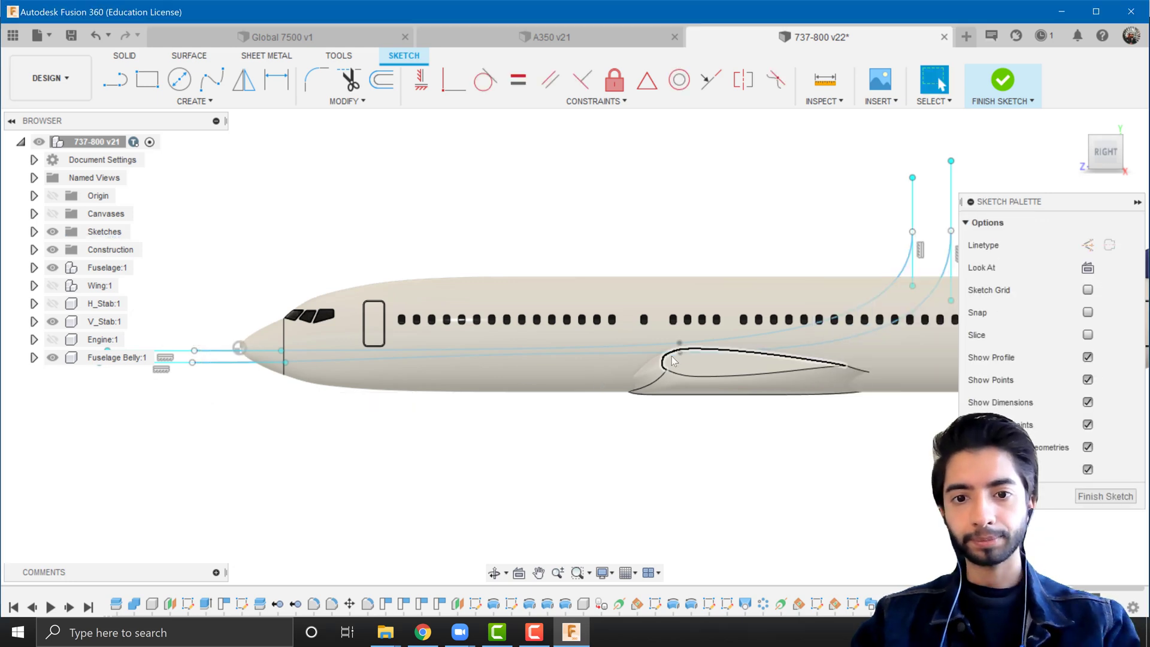
Tilt the tangent handle at the second spline's wing-root fit point slightly, and move its nose end point about 210 mm up and 105 mm aft.
left_click(677, 353)
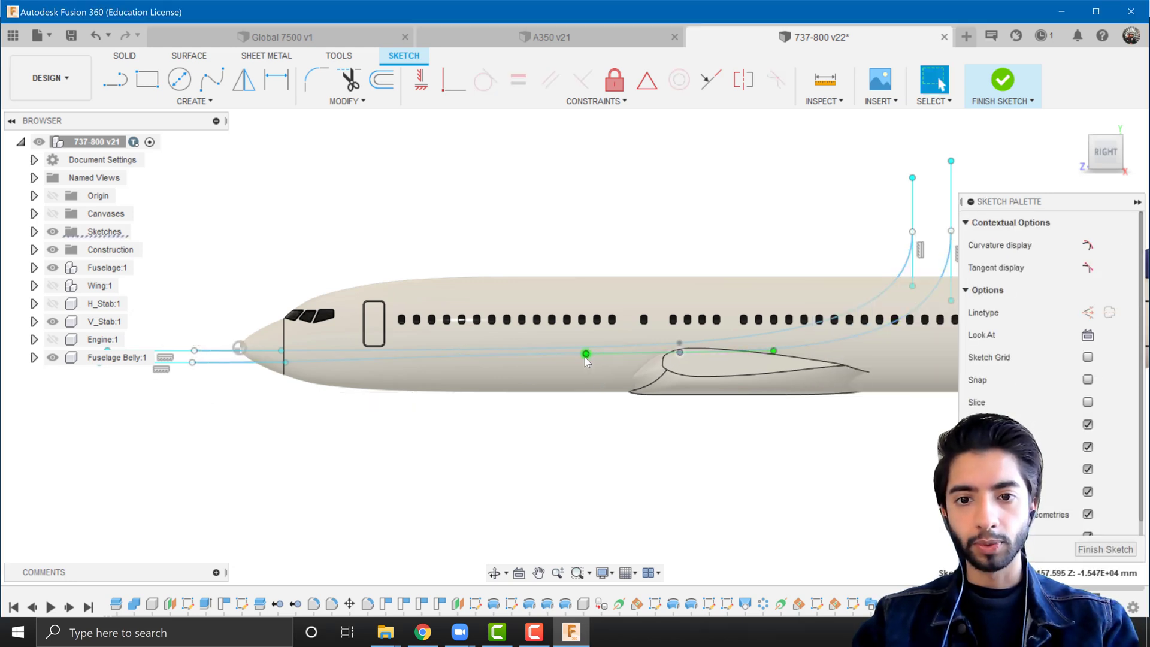
left_click_drag(585, 355, 586, 362)
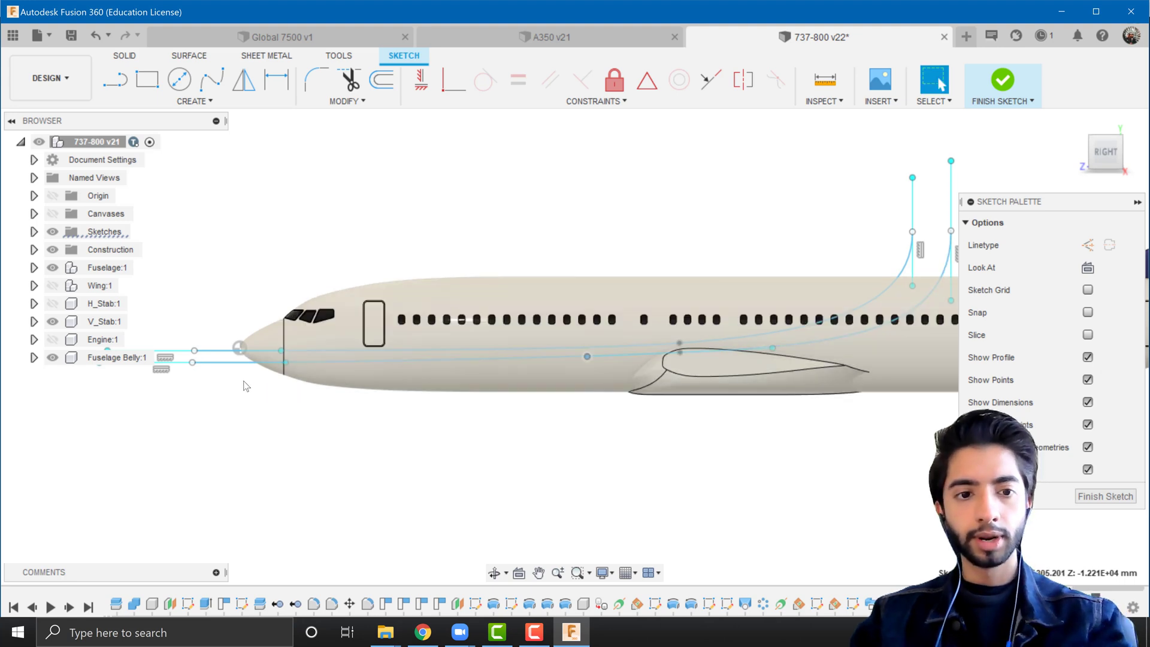
left_click(193, 363)
key("m")
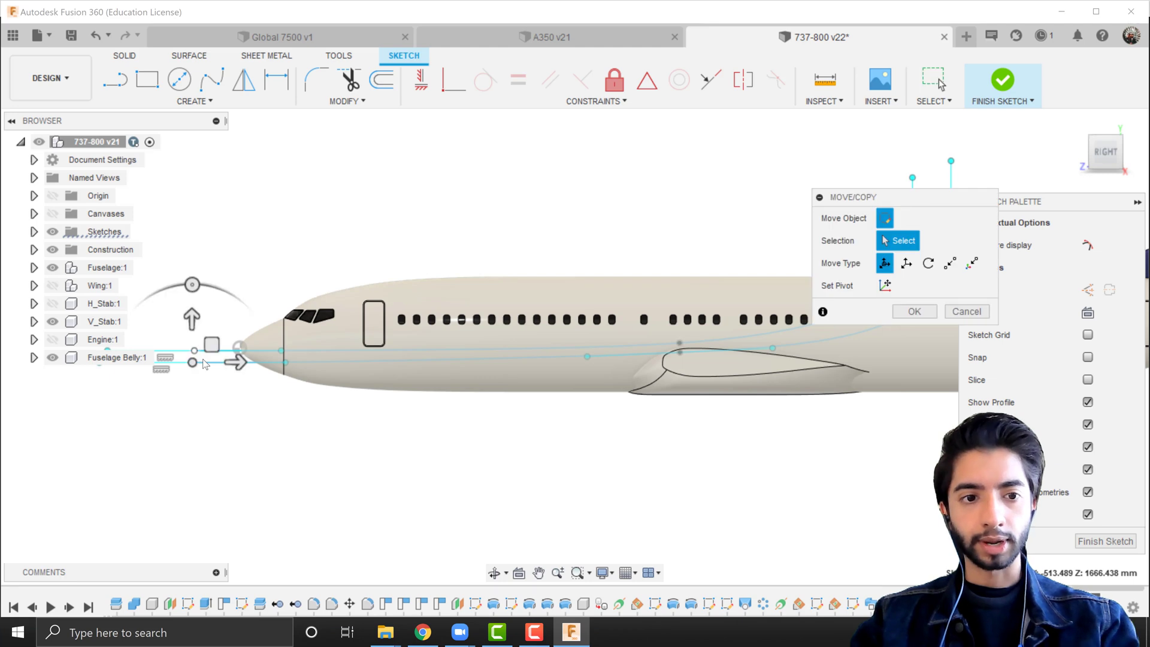
left_click(195, 350)
left_click_drag(195, 351, 215, 339)
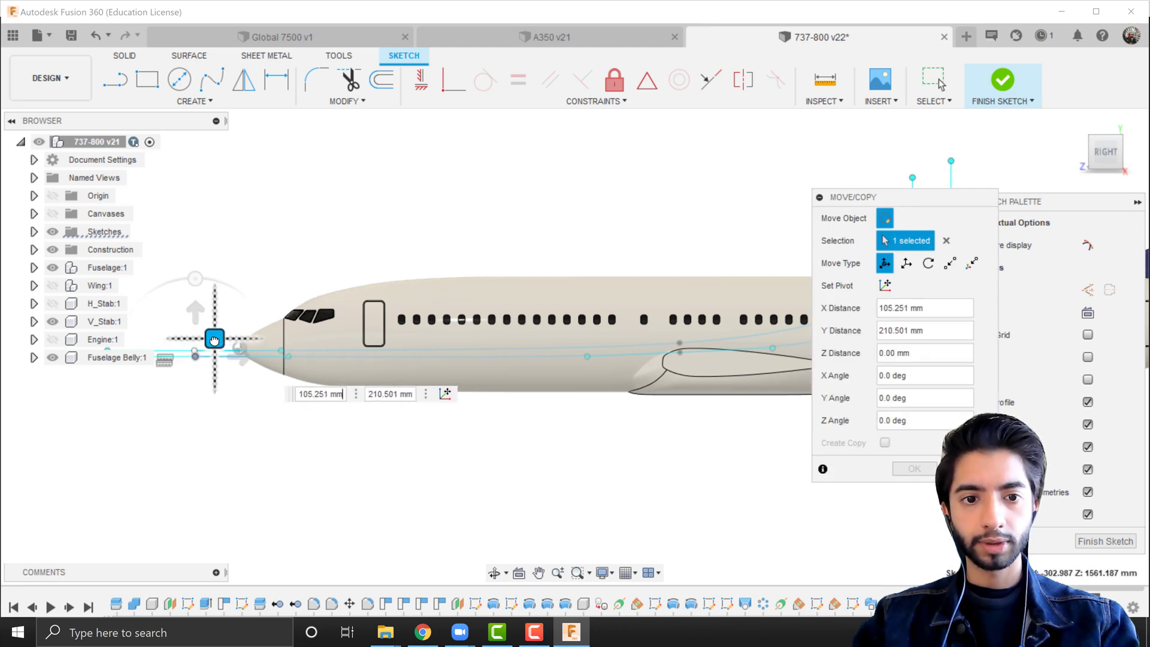
key("Return")
Check both stripe splines along the fuselage and finish the sketch.
scroll(515, 406, "down", 2)
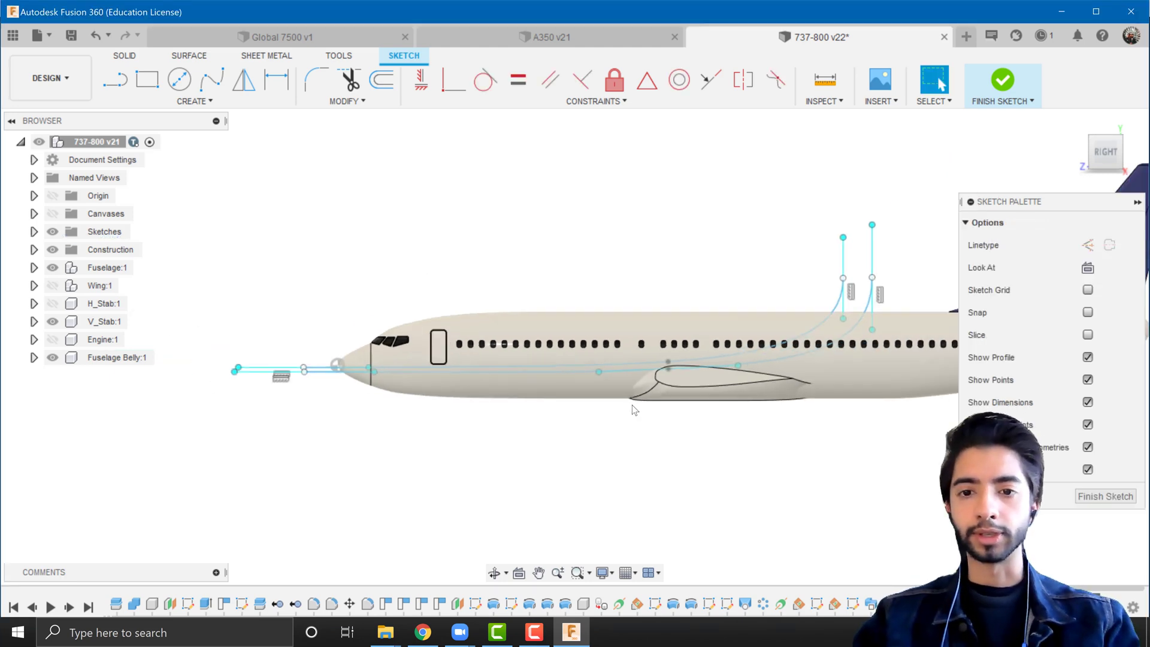
scroll(515, 407, "up", 3)
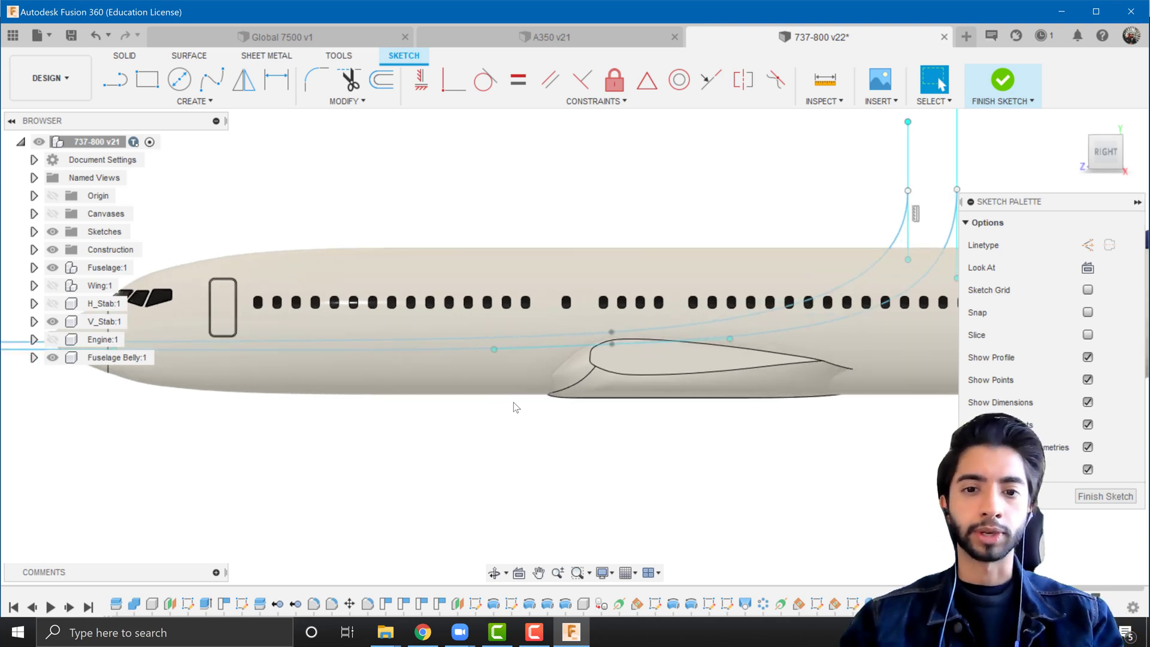
scroll(516, 407, "down", 2)
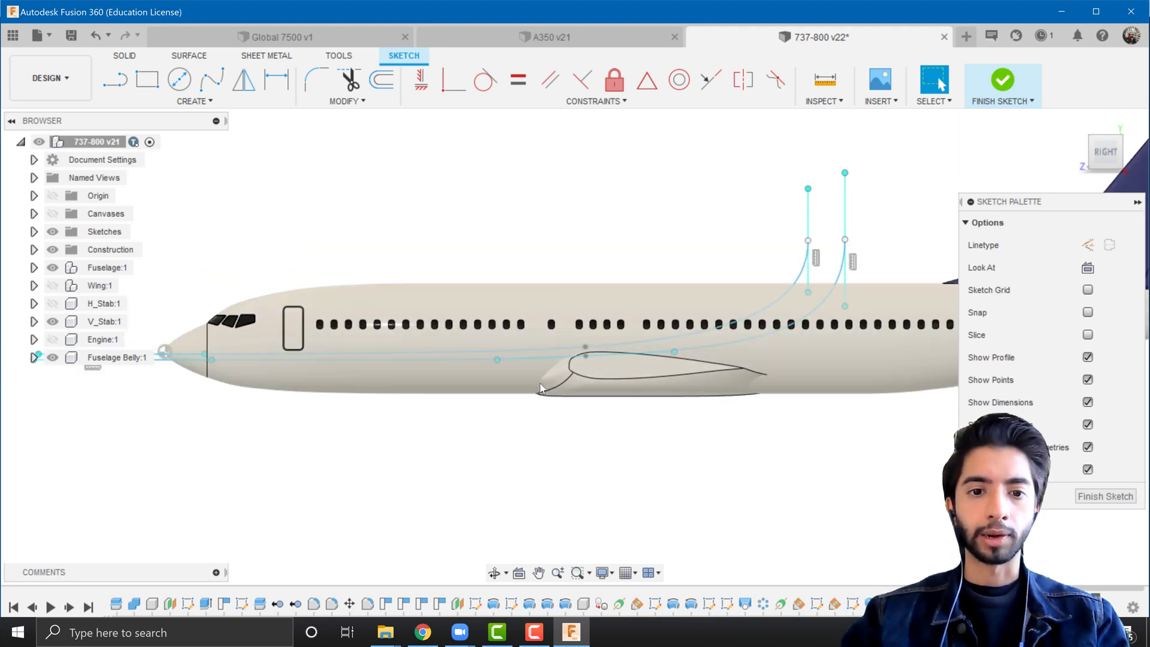
middle_click_drag(688, 404, 644, 412)
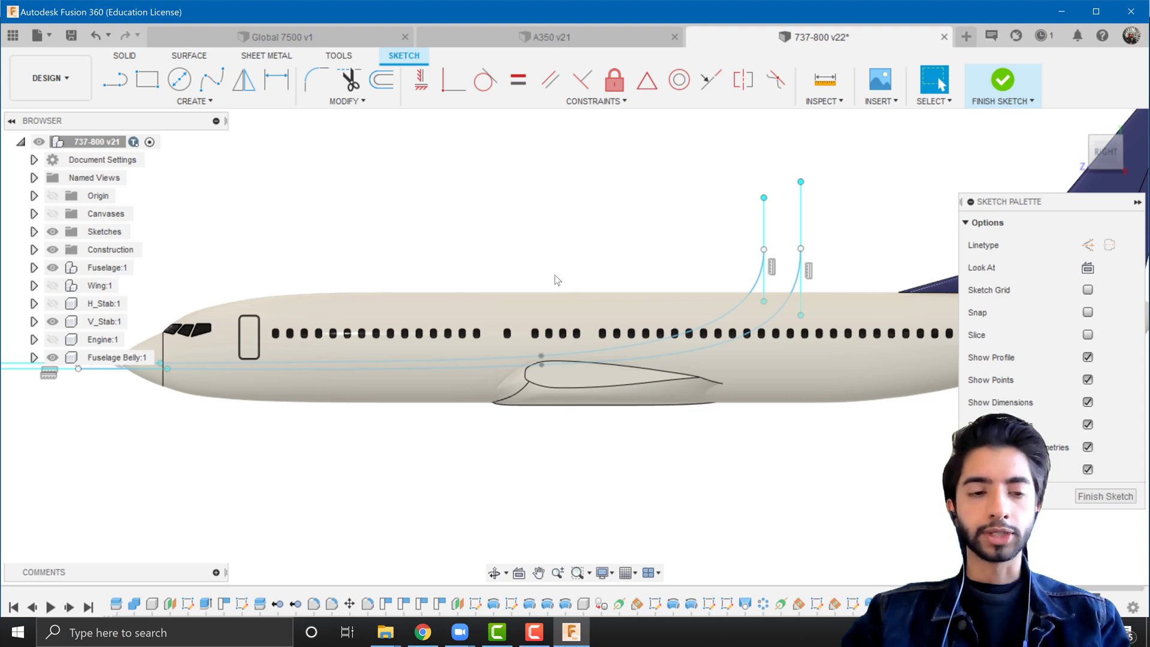
scroll(555, 275, "down", 3)
scroll(554, 275, "up", 2)
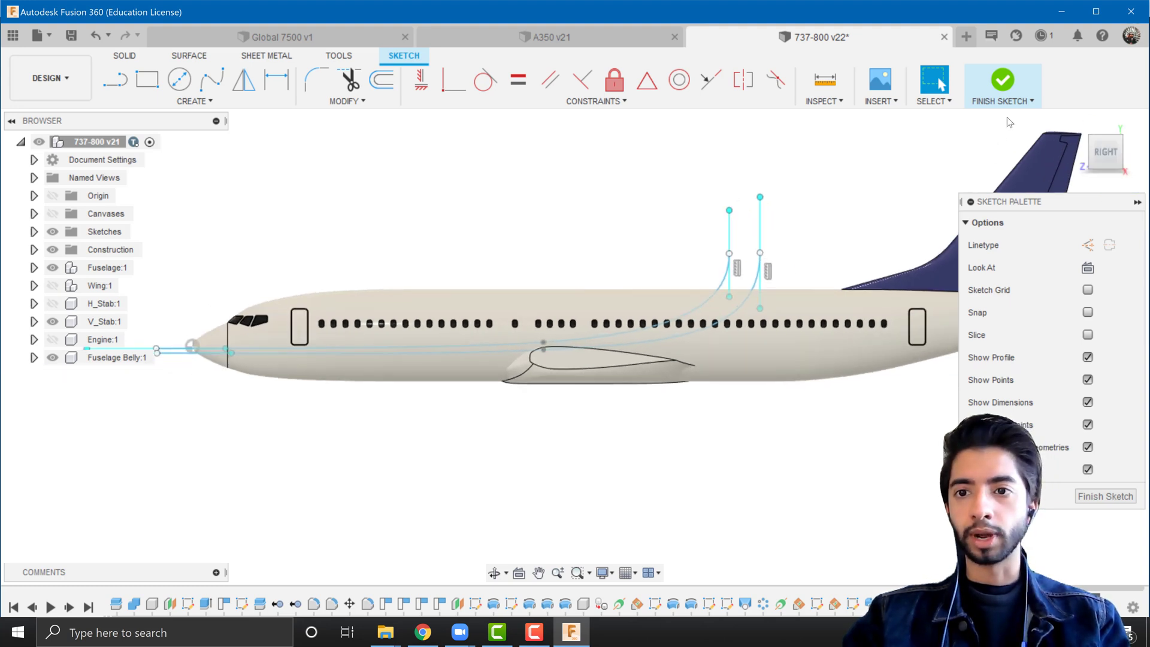
left_click(1002, 81)
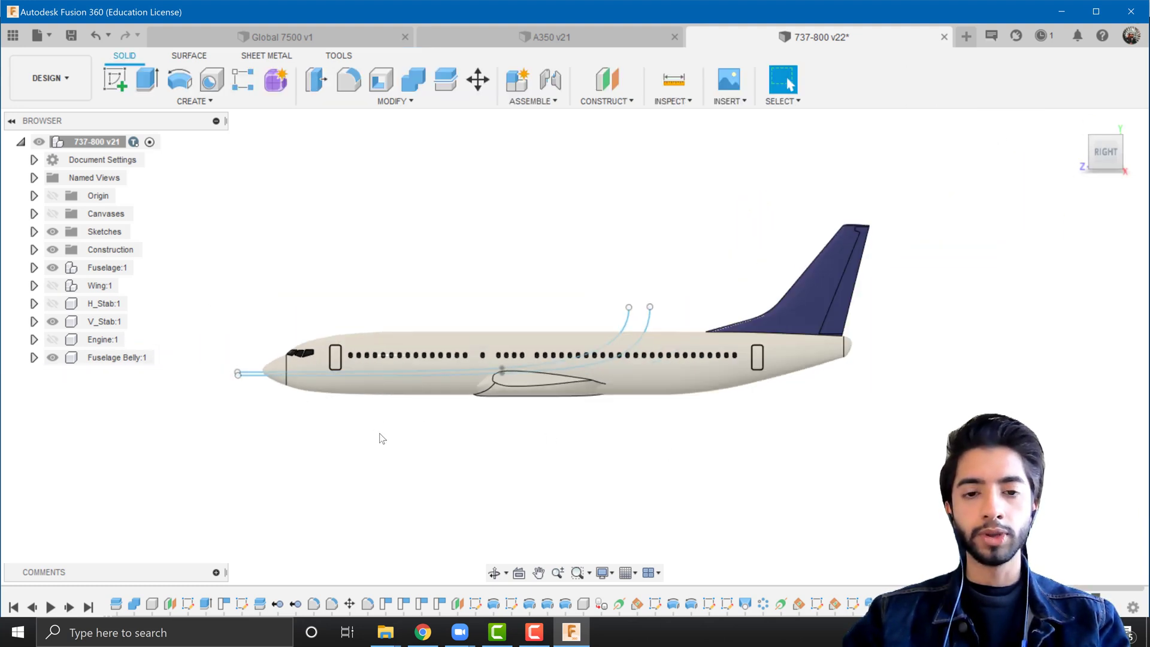
Split the main fuselage face with the first (upper) spline as the splitting tool, keeping the tool extended.
mouse_move(380, 437)
middle_mouse_down("shift")
mouse_move(552, 434)
mouse_move(385, 441)
middle_mouse_up("shift")
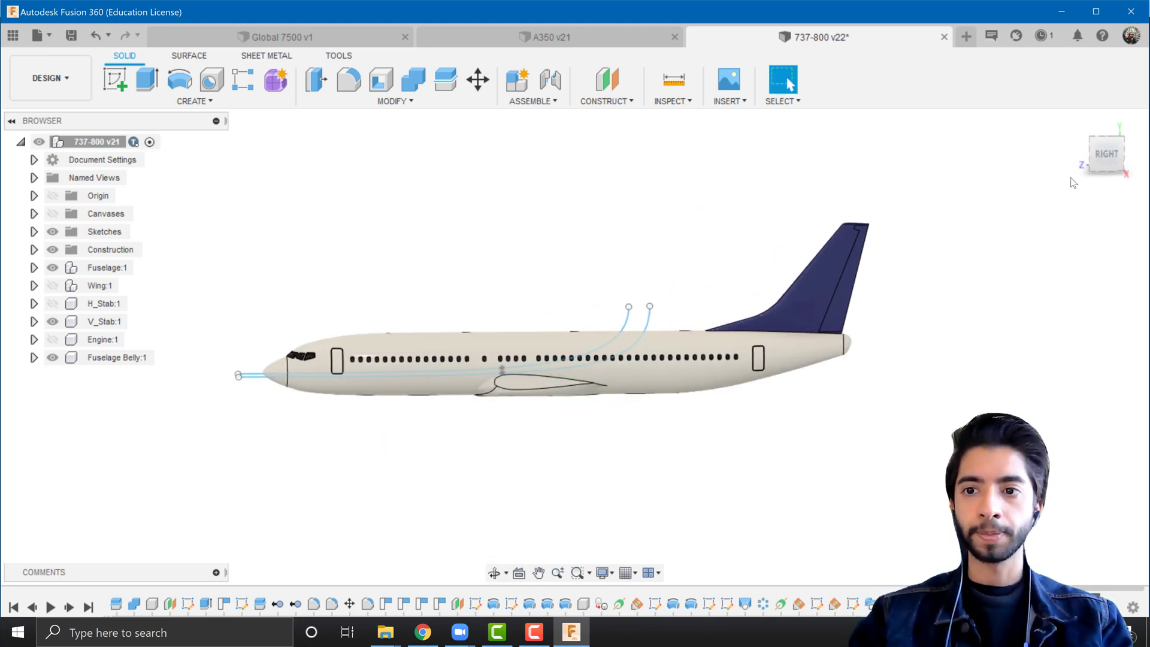
scroll(477, 271, "up", 3)
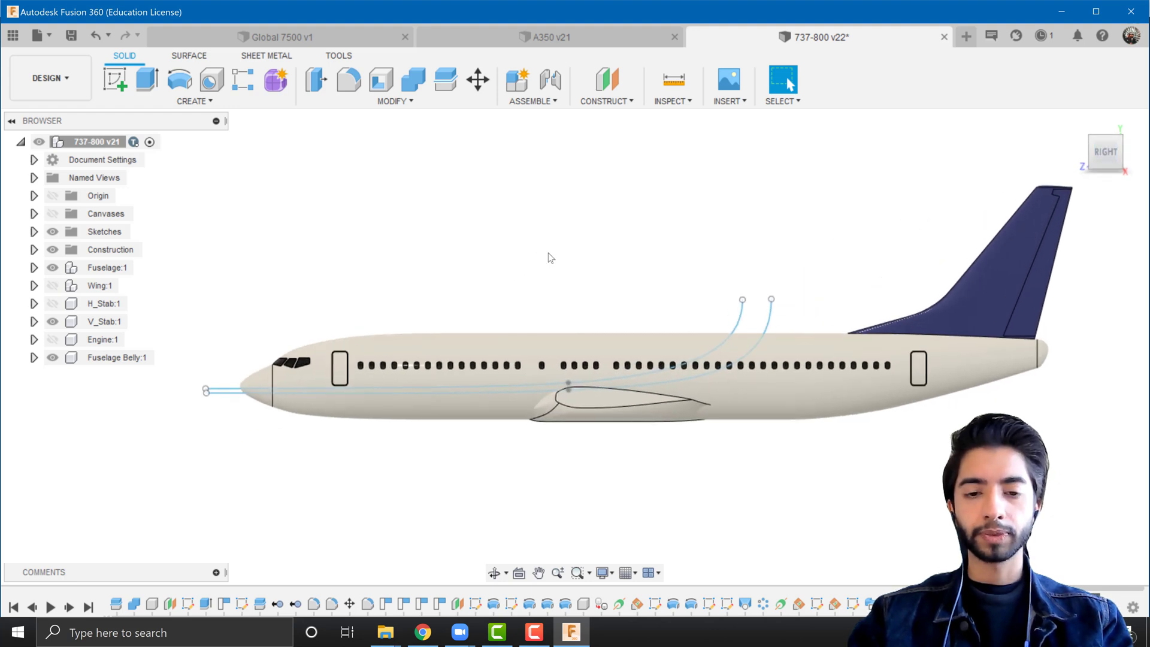
scroll(531, 266, "up", 2)
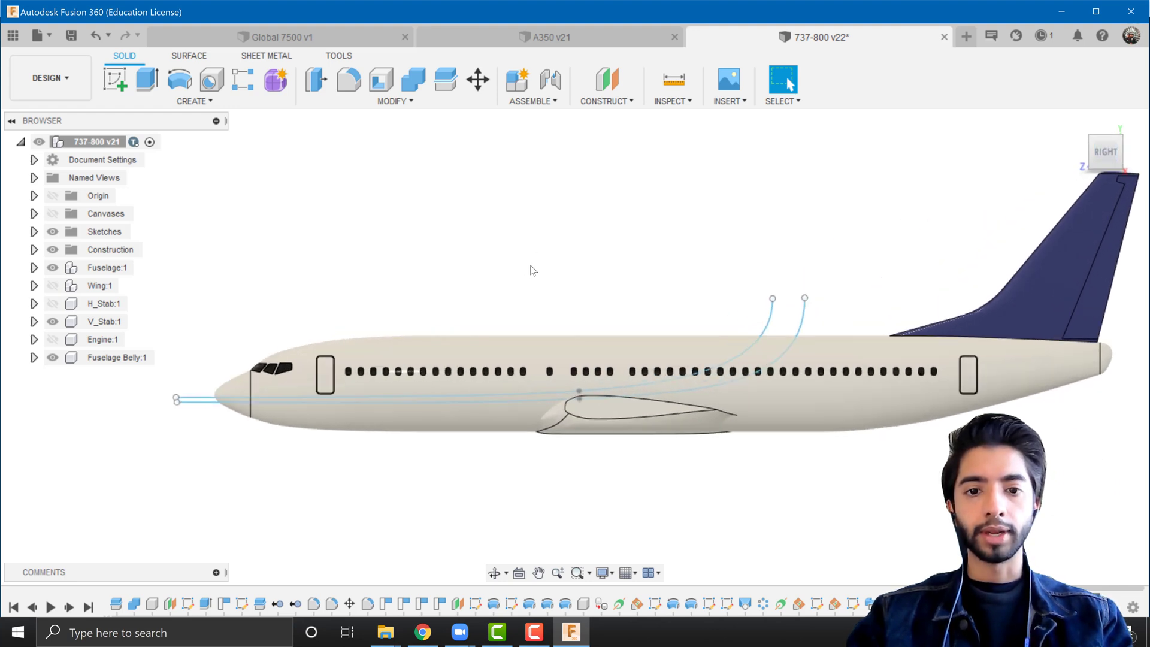
left_click(372, 103)
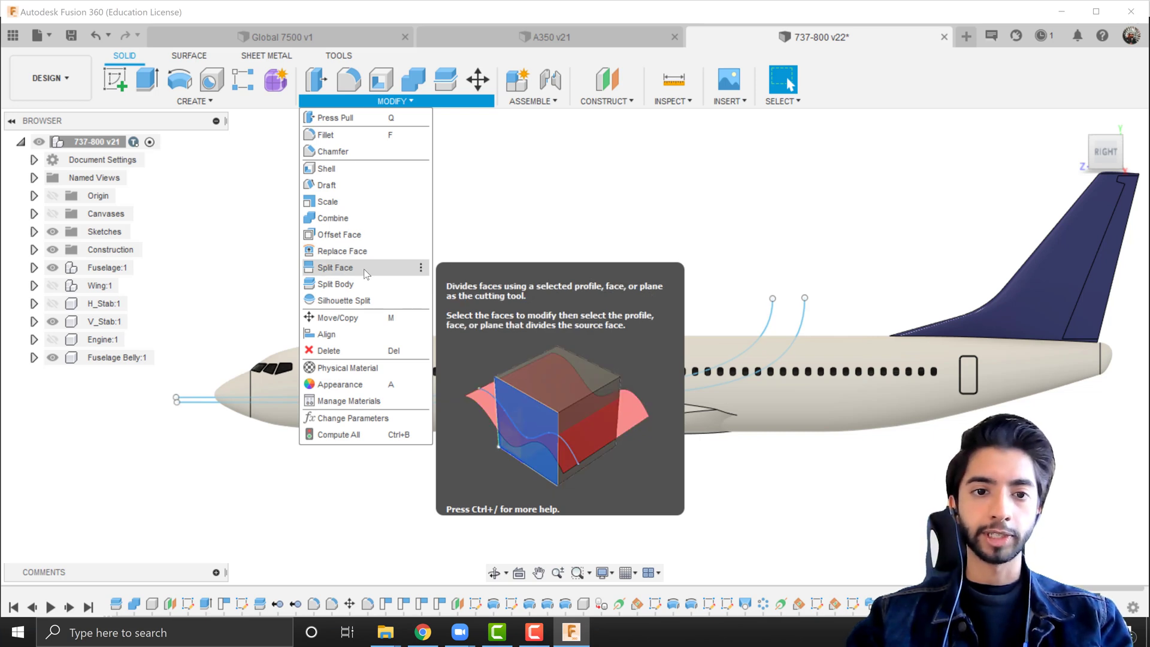
left_click(336, 268)
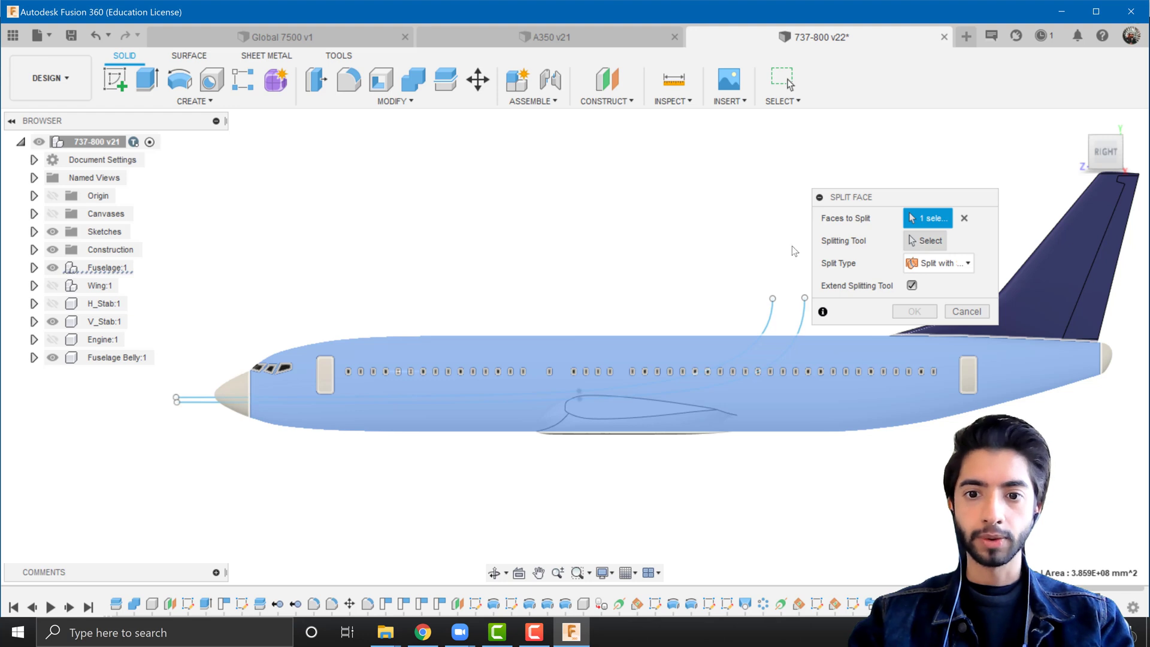
left_click(925, 243)
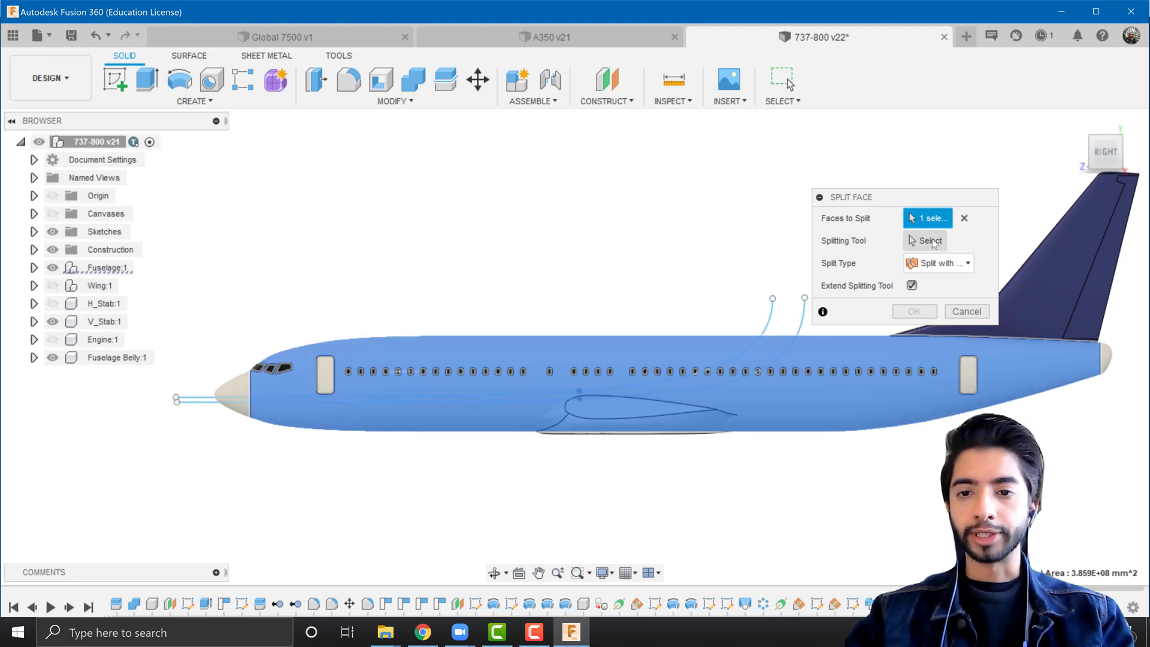
left_click(770, 319)
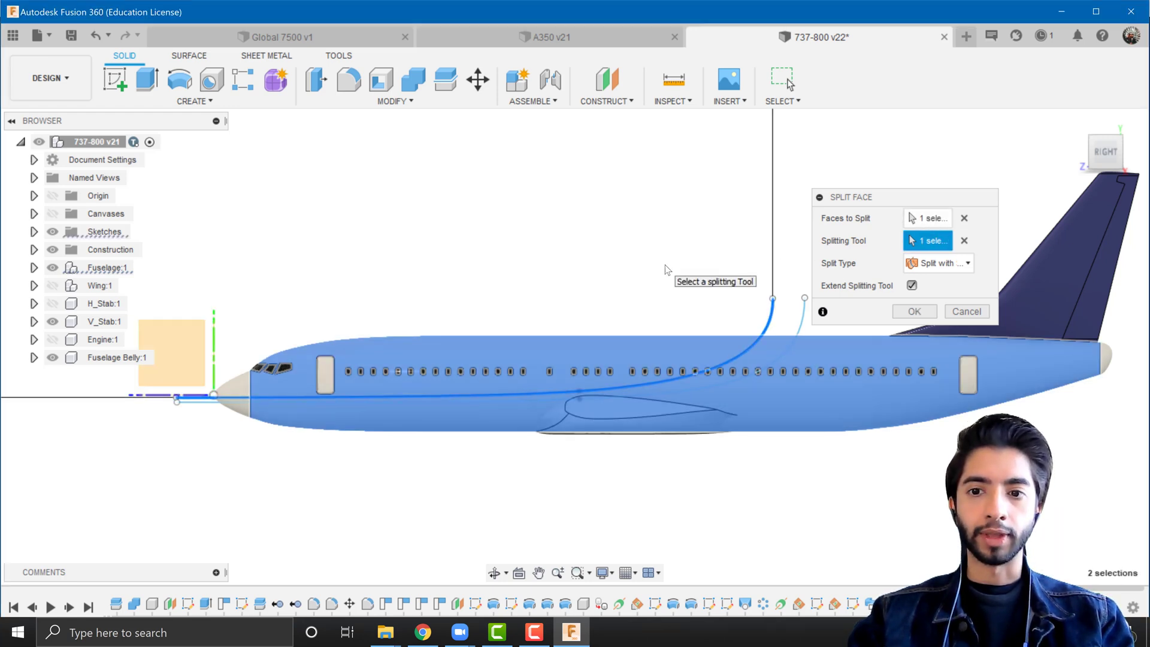
left_click(914, 311)
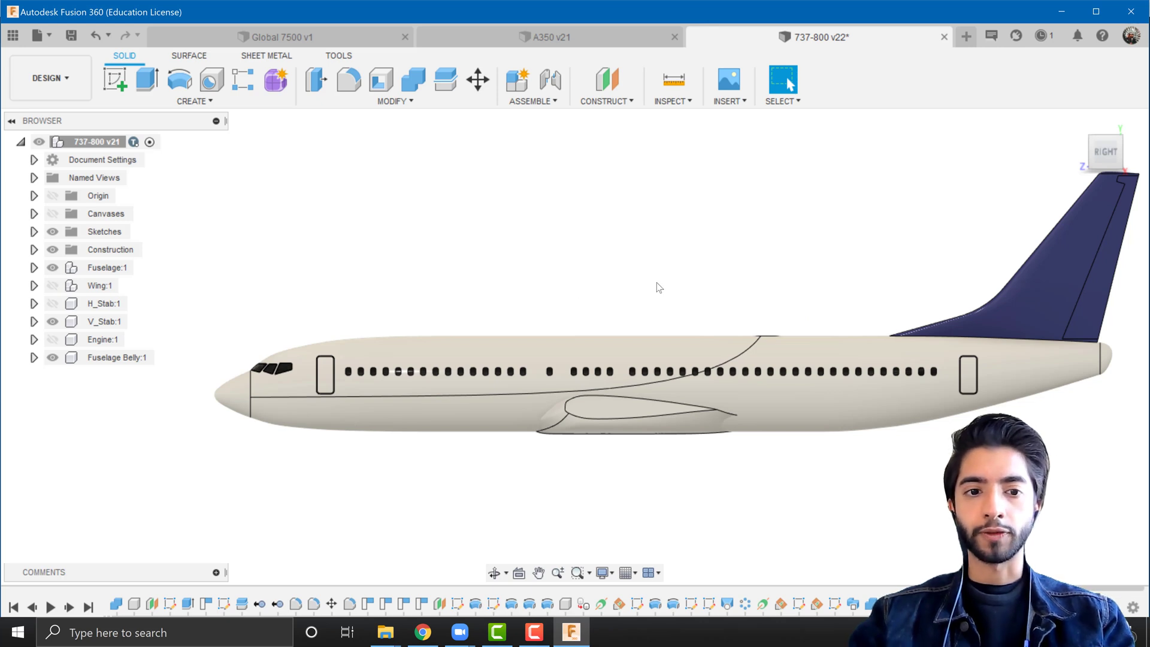
Return to the right side view and make Sketch24 with the stripe splines visible again.
mouse_move(656, 282)
middle_mouse_down("shift")
mouse_move(657, 336)
mouse_move(1029, 157)
middle_mouse_up("shift")
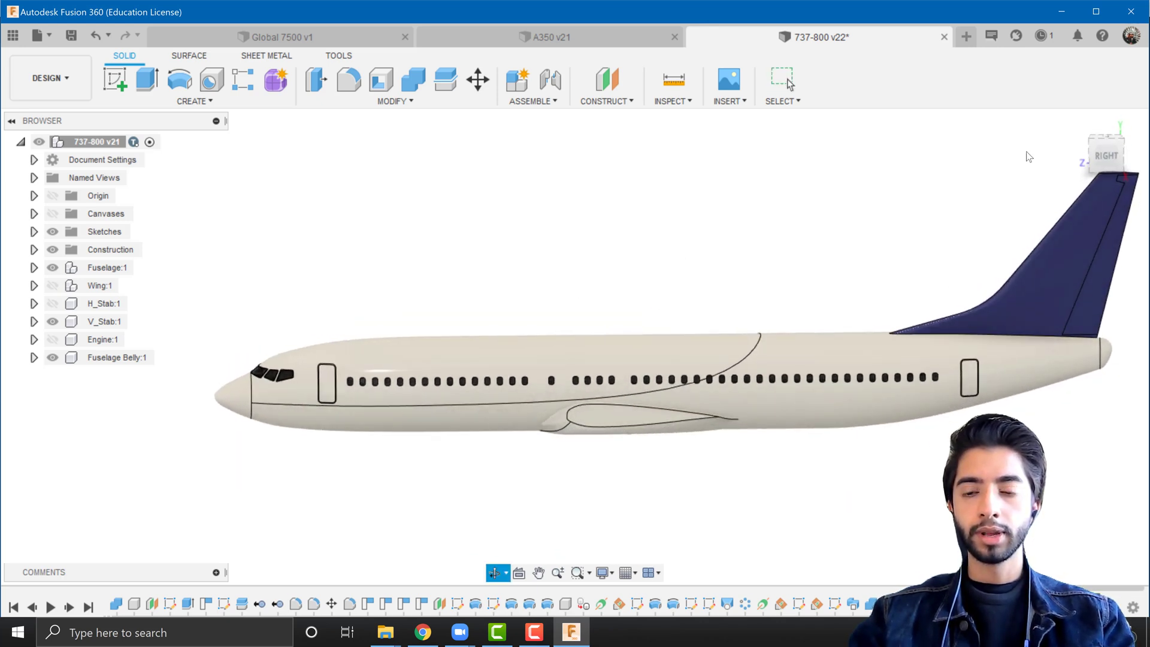
left_click(1106, 156)
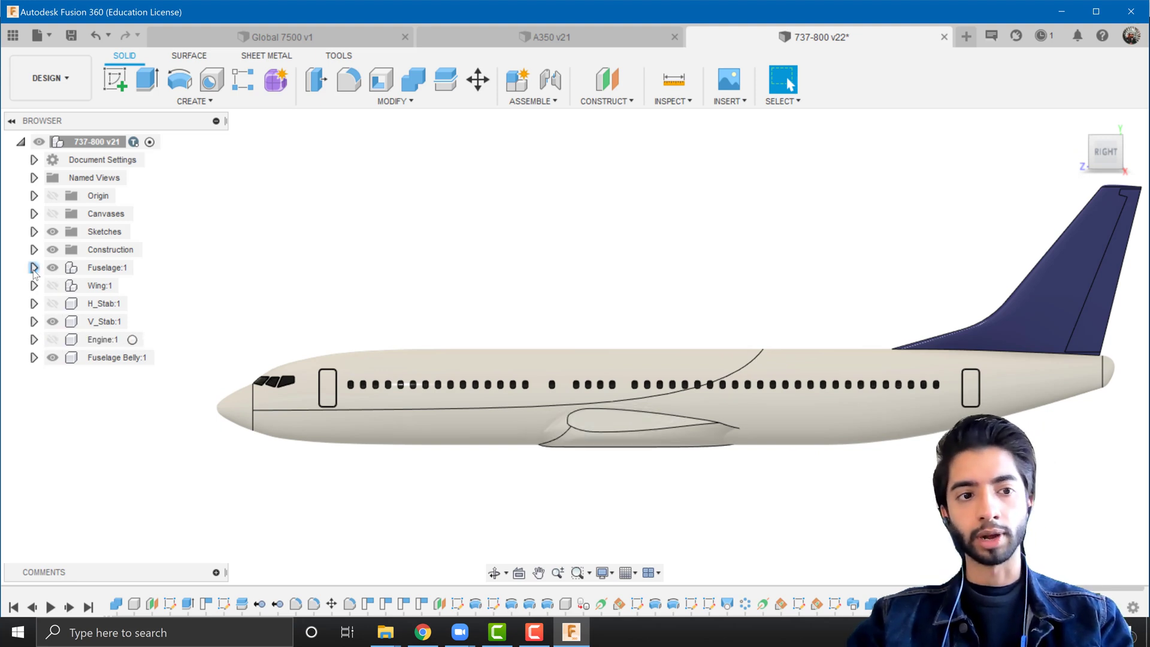
left_click(34, 231)
scroll(90, 330, "down", 5)
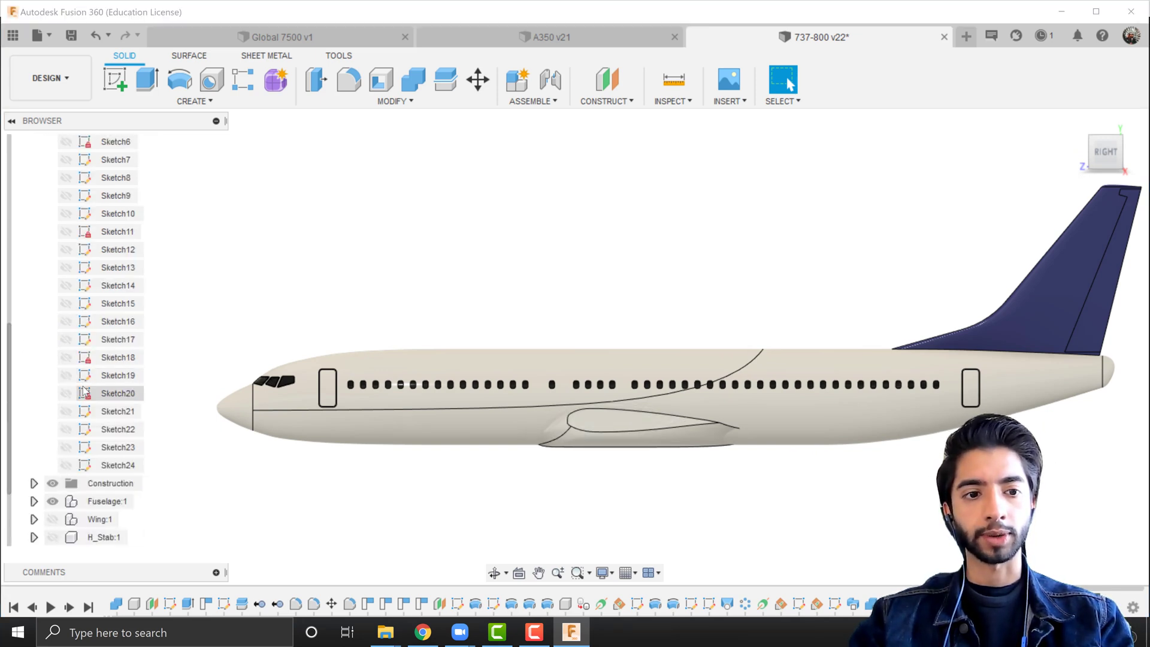
left_click(65, 411)
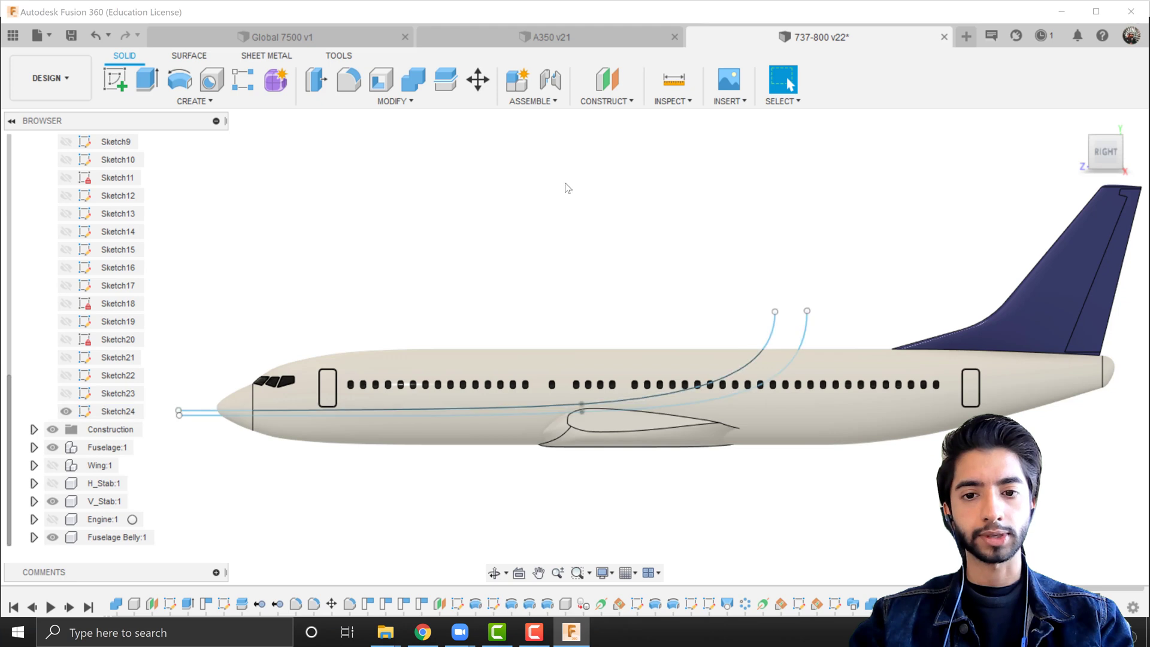
Split the lower rear fuselage face with the second (lower) spline as the splitting tool.
left_click(430, 99)
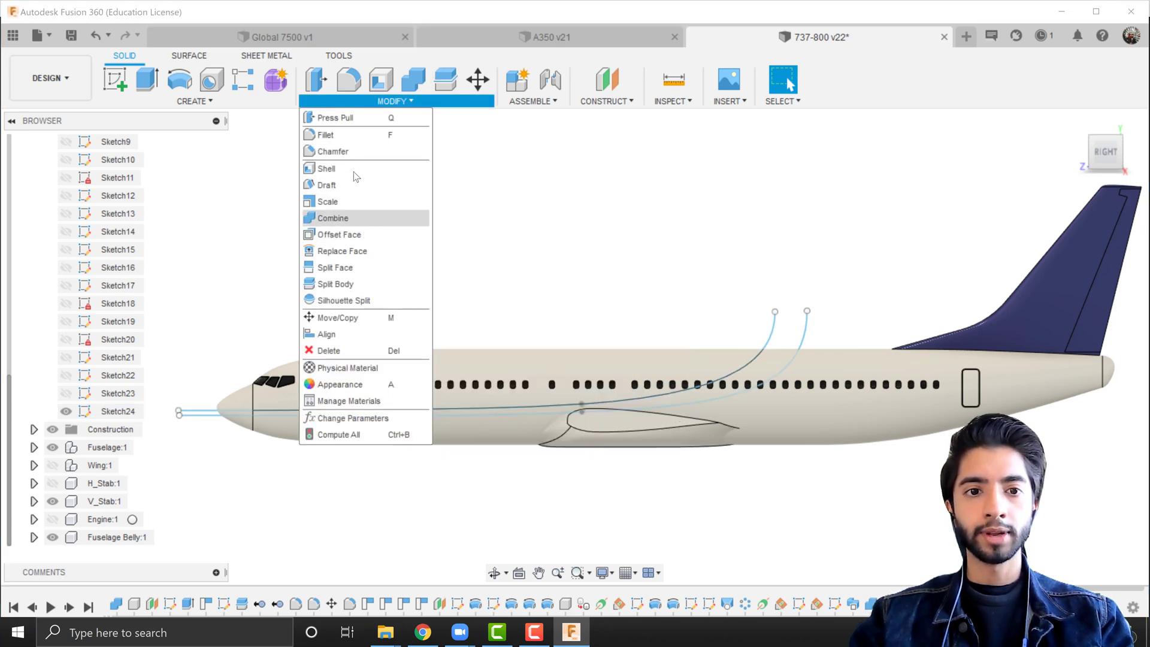
left_click(347, 269)
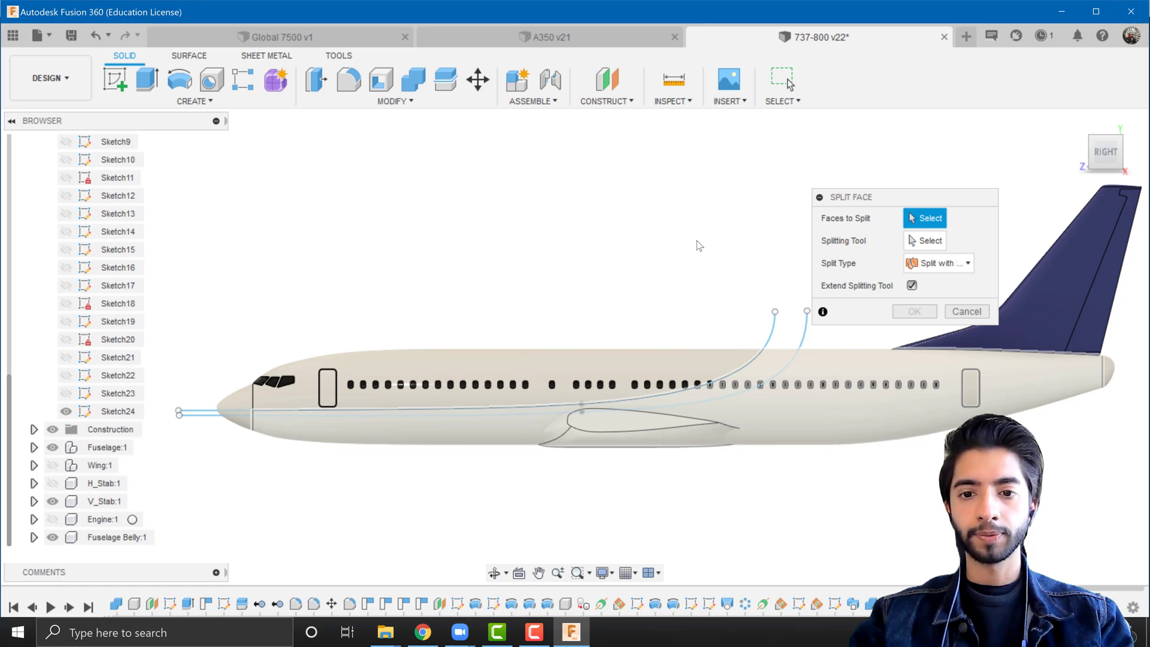
left_click(924, 241)
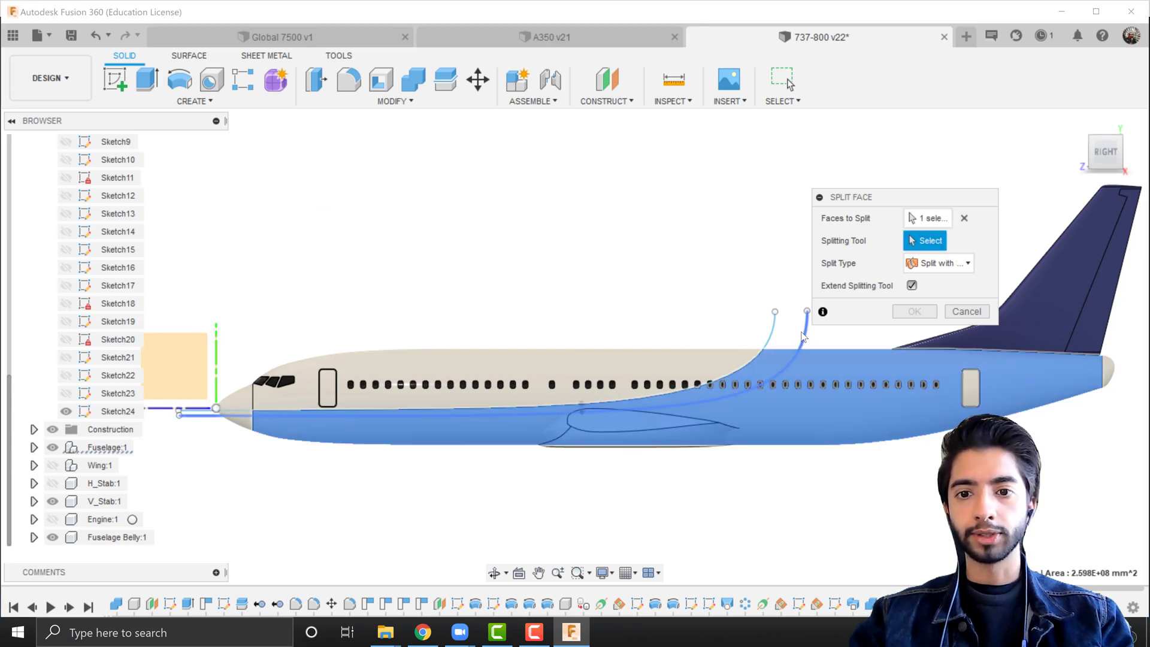
left_click(803, 340)
key("Return")
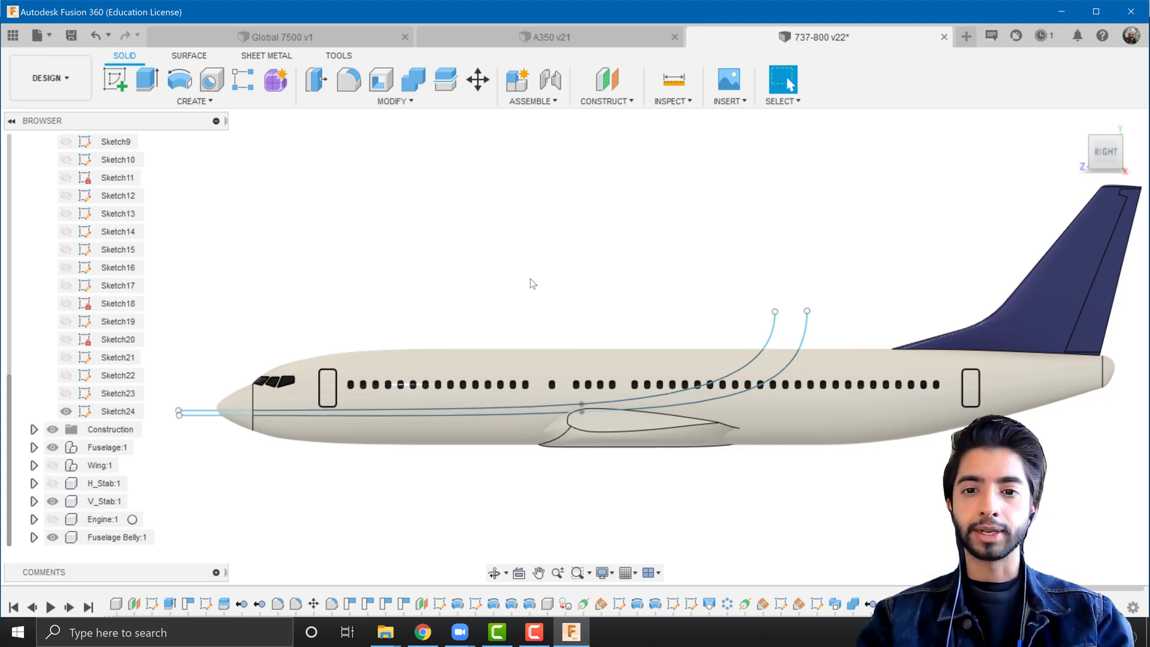
Hide Sketch24 and select the curved stripe face between the two split lines on the fuselage.
left_click(70, 415)
left_click(68, 412)
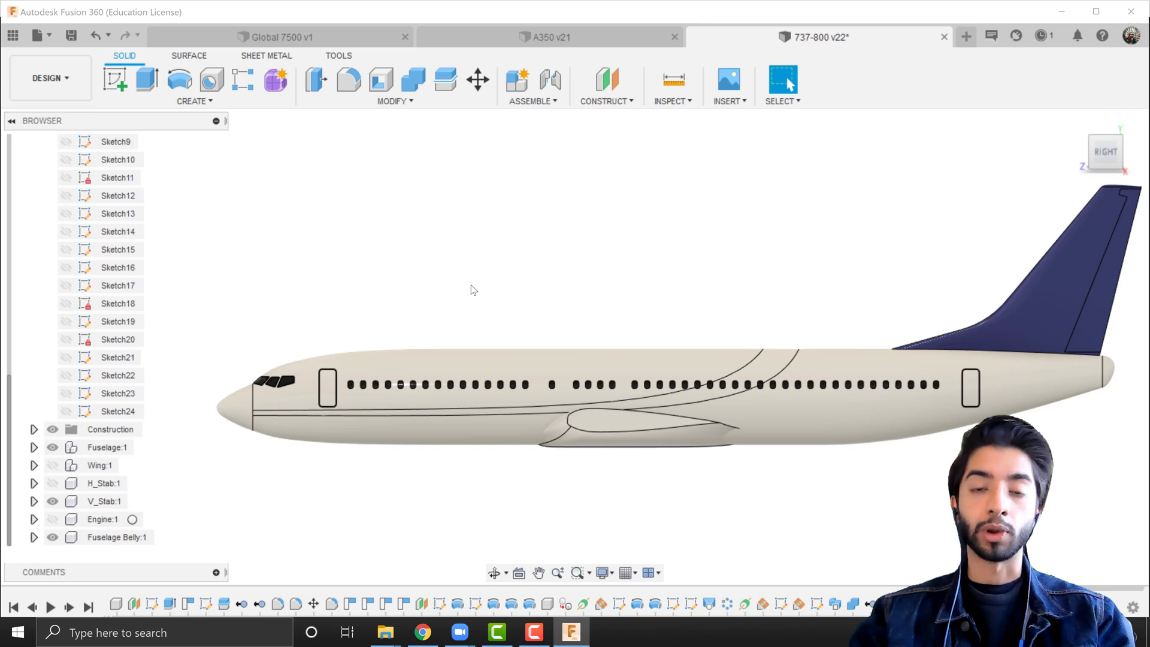
scroll(472, 329, "up", 5)
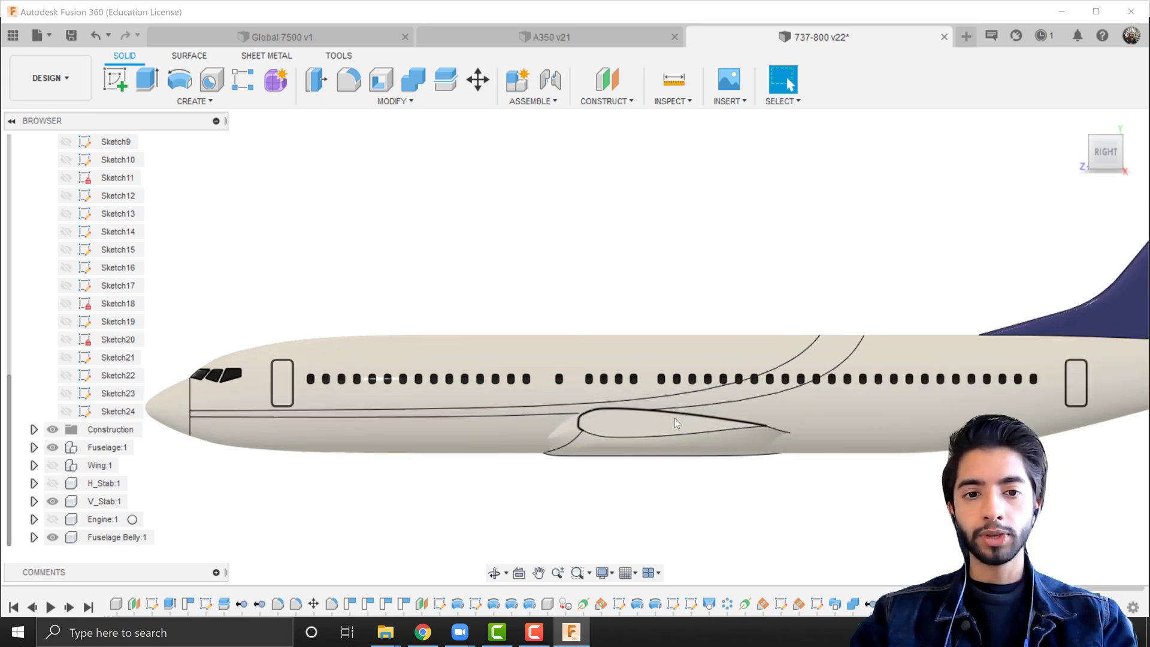
scroll(761, 515, "down", 3)
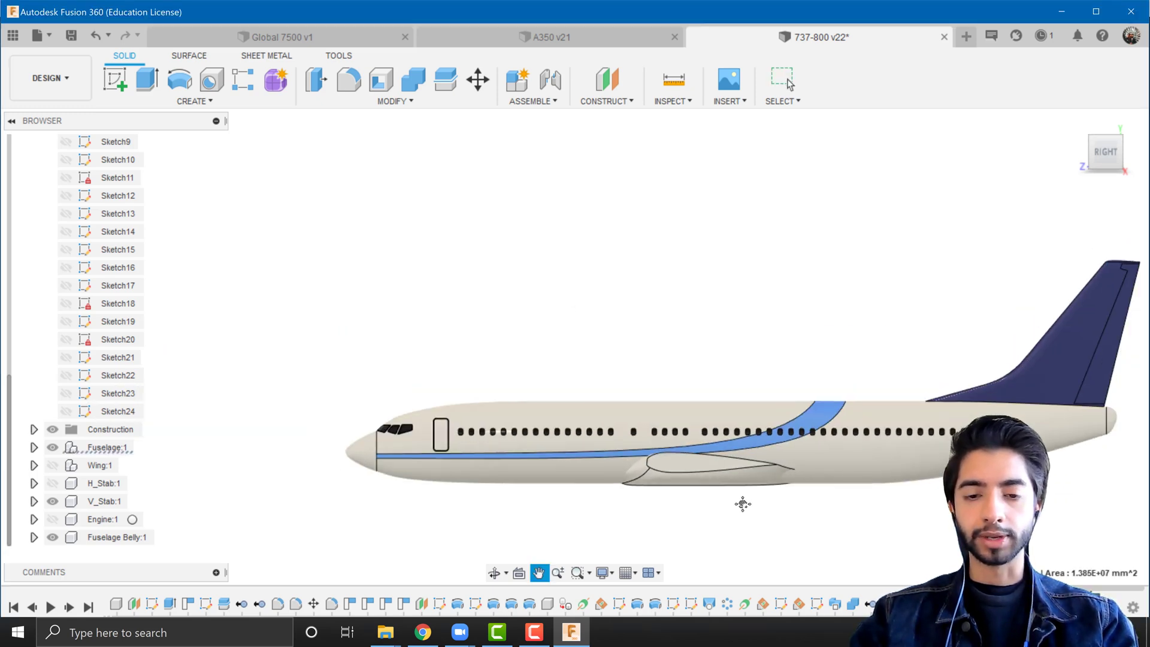
Apply the Paint - Enamel Glossy (Blue) appearance to the curved stripe on the right side of the fuselage, targeting faces only.
middle_click_drag(742, 503, 649, 441, "shift")
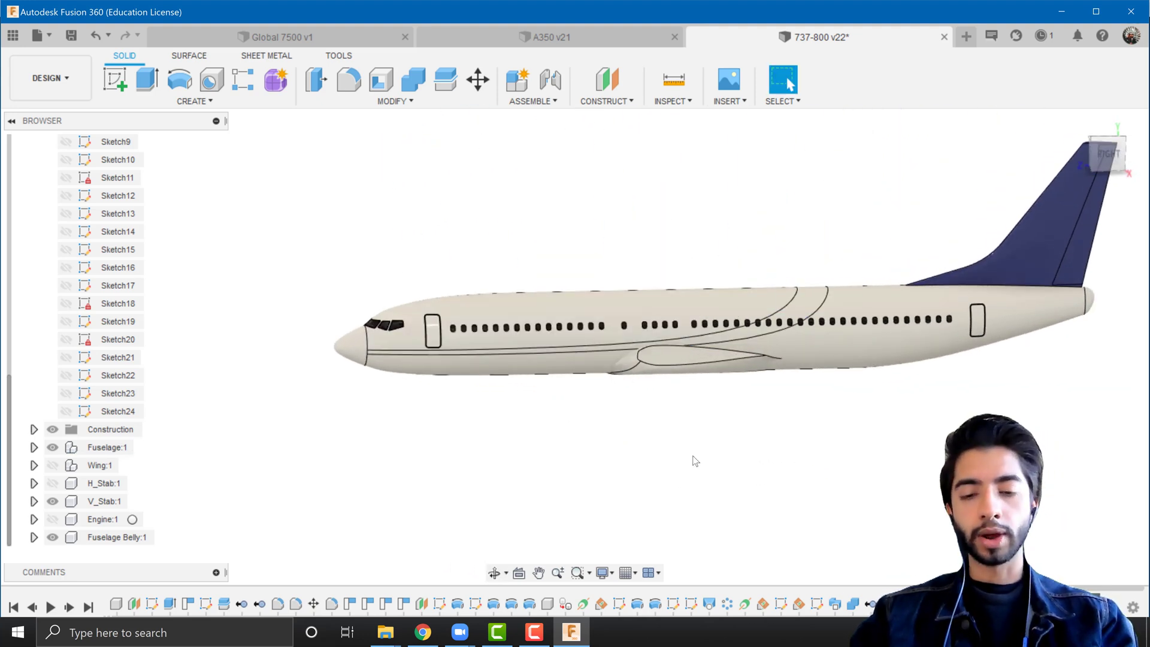
key("a")
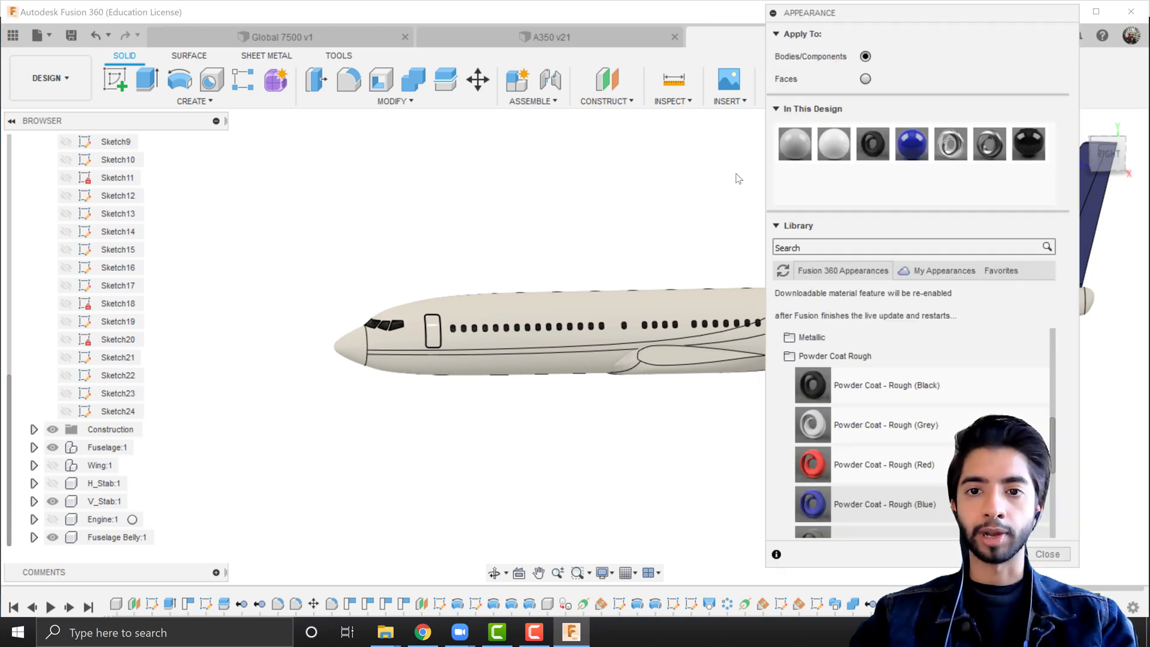
left_click_drag(902, 20, 991, 86)
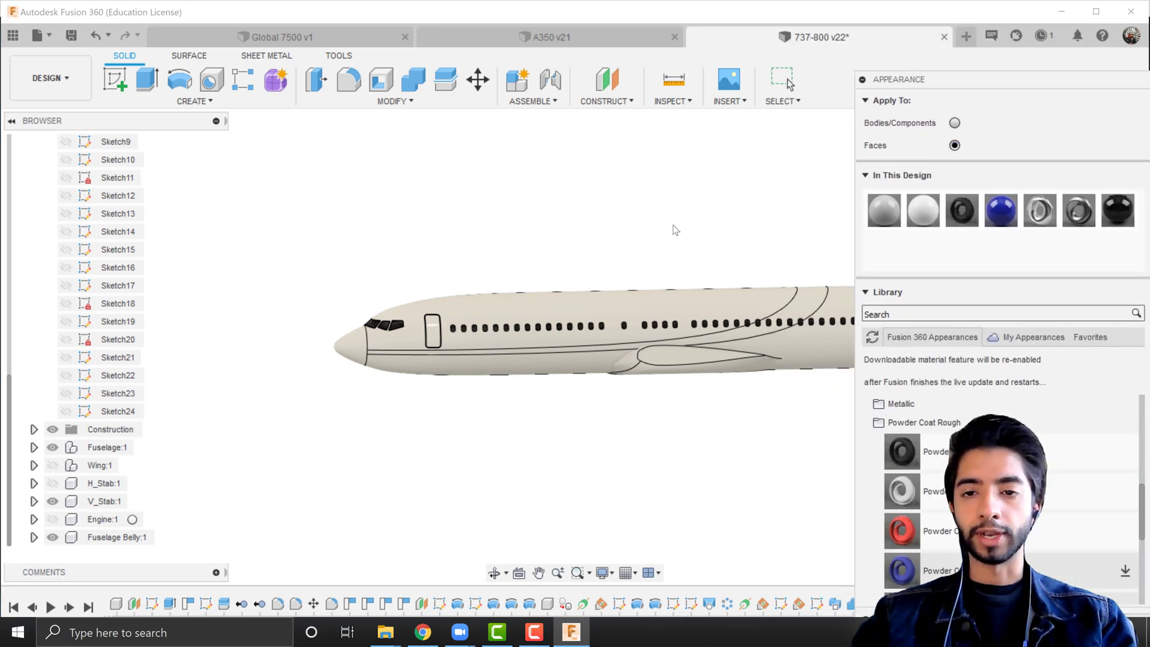
middle_click_drag(675, 230, 524, 210)
scroll(550, 231, "up", 3)
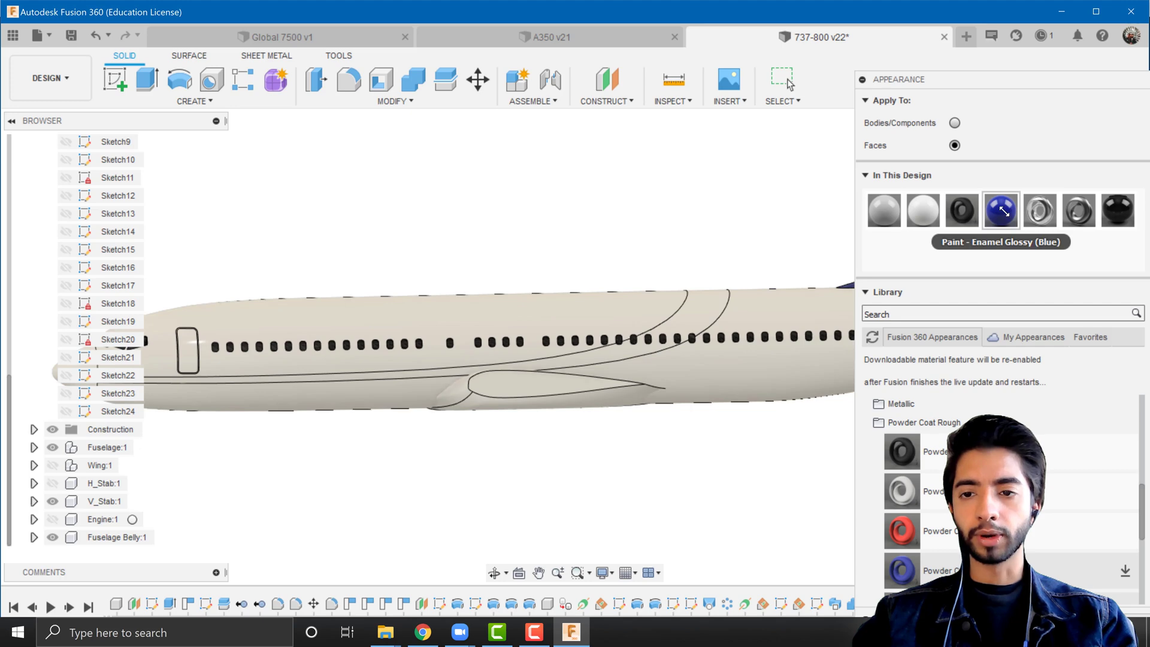
mouse_move(1003, 211)
left_mouse_down()
mouse_move(848, 291)
mouse_move(702, 307)
left_mouse_up()
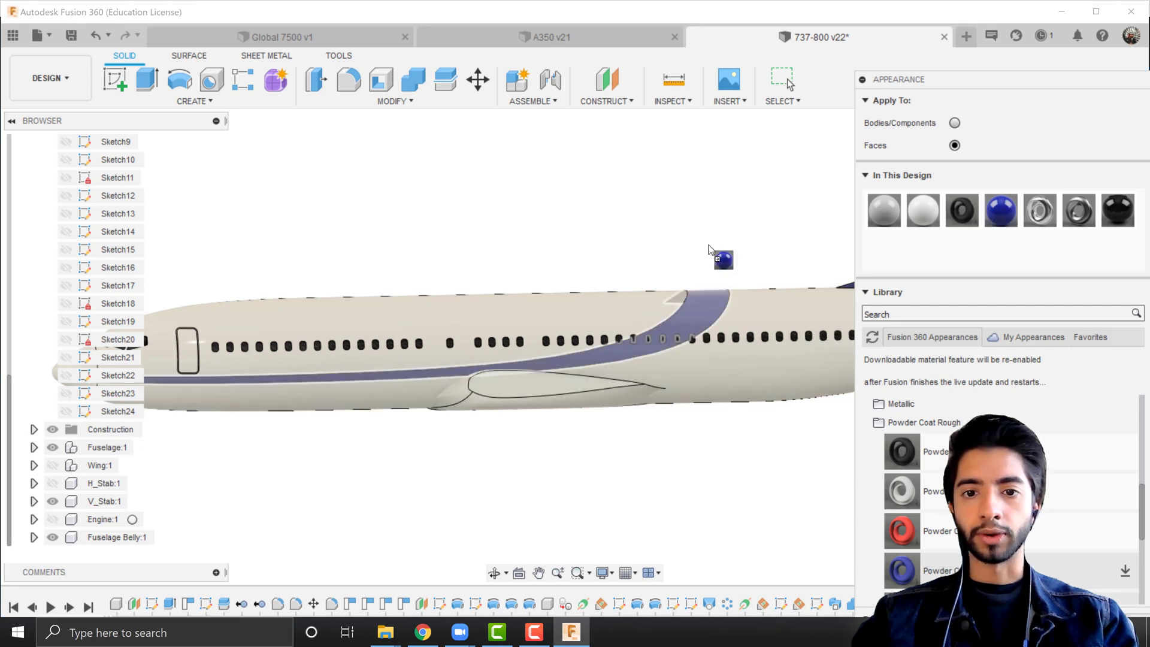
Apply Paint - Enamel Glossy (Blue) to the matching curved stripe face on the left side of the fuselage.
scroll(709, 247, "down", 3)
middle_click_drag(487, 411, 671, 410, "shift")
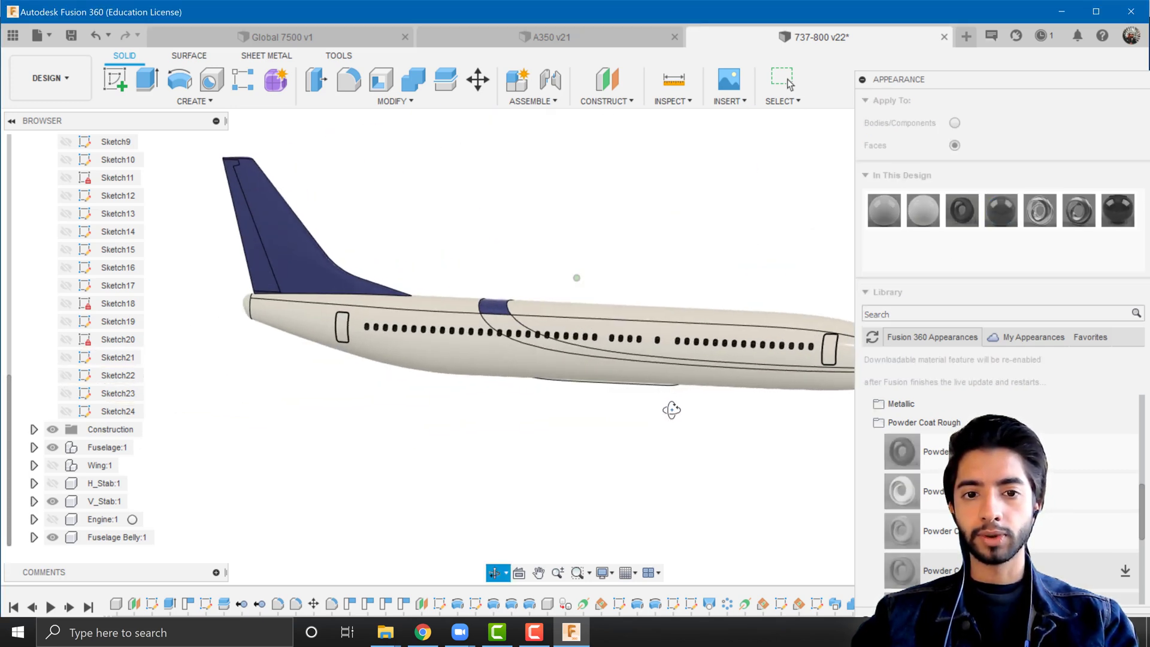
scroll(753, 338, "up", 3)
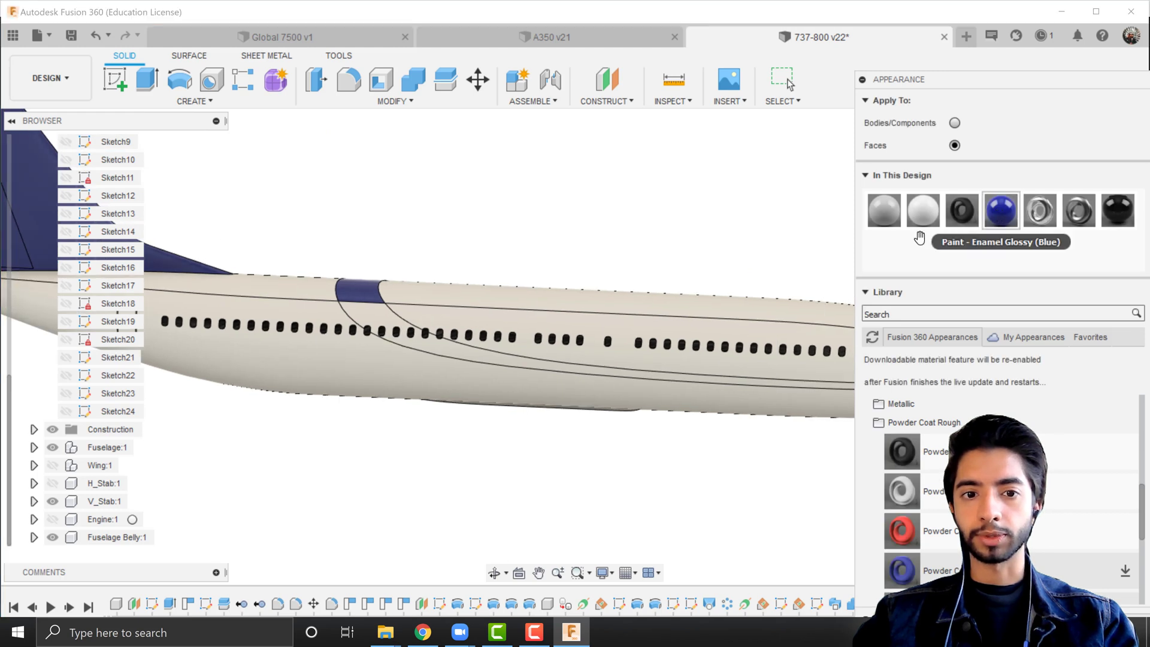
left_click_drag(919, 238, 379, 319)
scroll(481, 247, "down", 2)
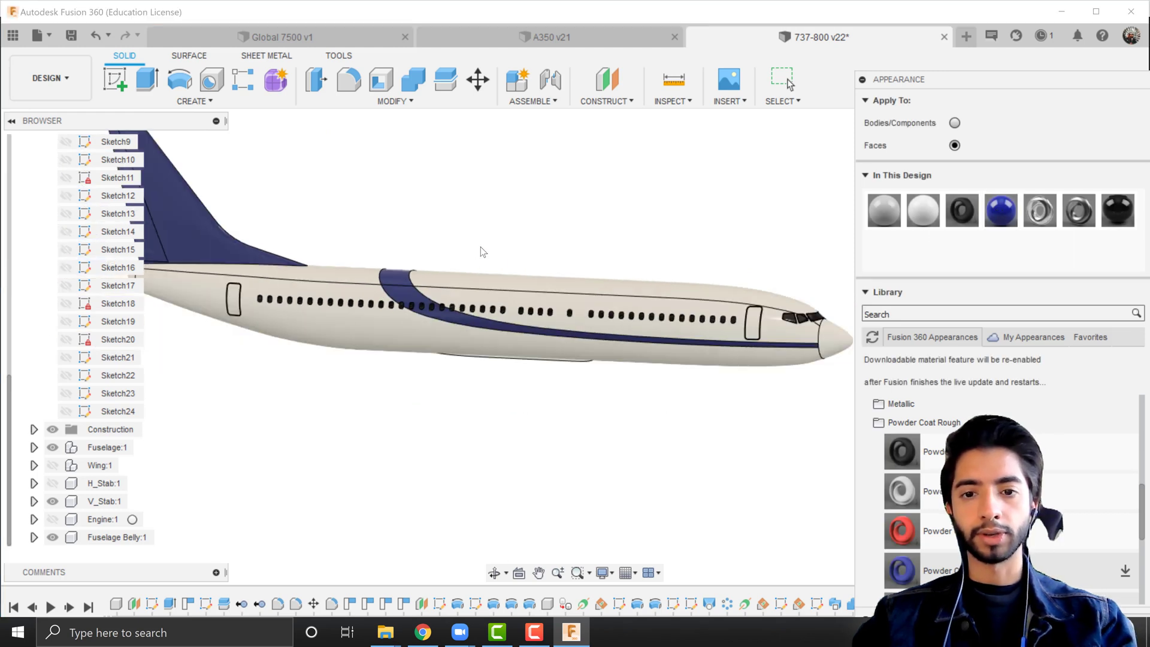
Examine where the blue stripe meets the 737-800's nose cone and compare it with the nose striping on the Global 7500 model.
middle_click_drag(481, 248, 517, 272, "shift")
scroll(276, 383, "up", 3)
middle_click_drag(224, 379, 320, 384)
scroll(331, 359, "up", 3)
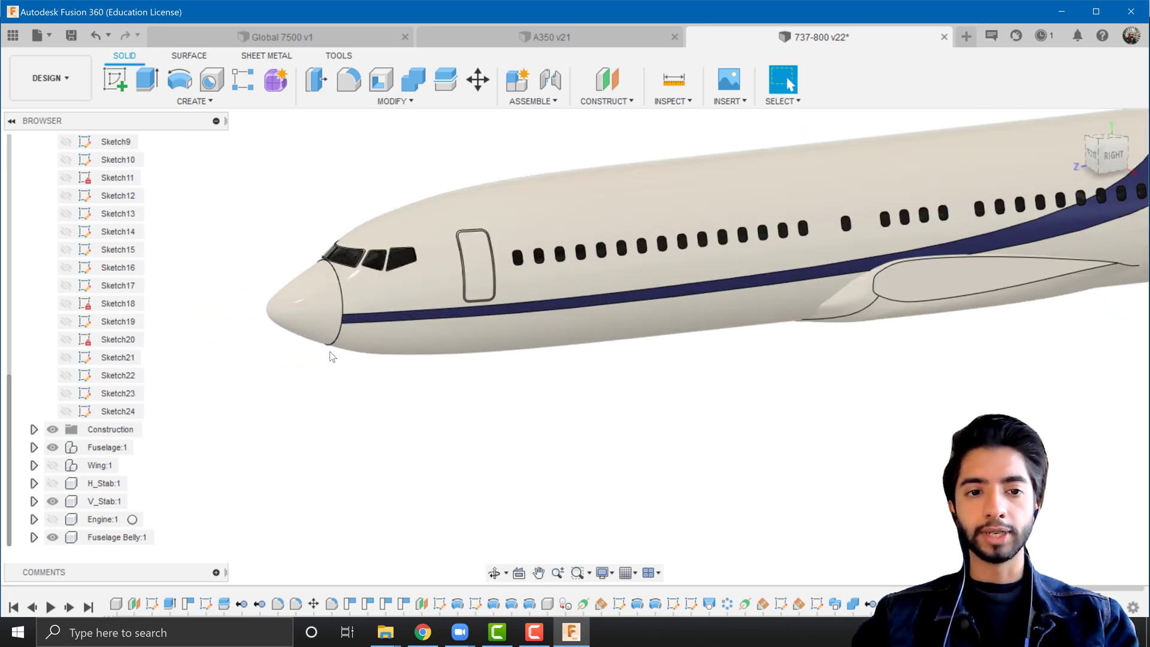
scroll(333, 357, "up", 3)
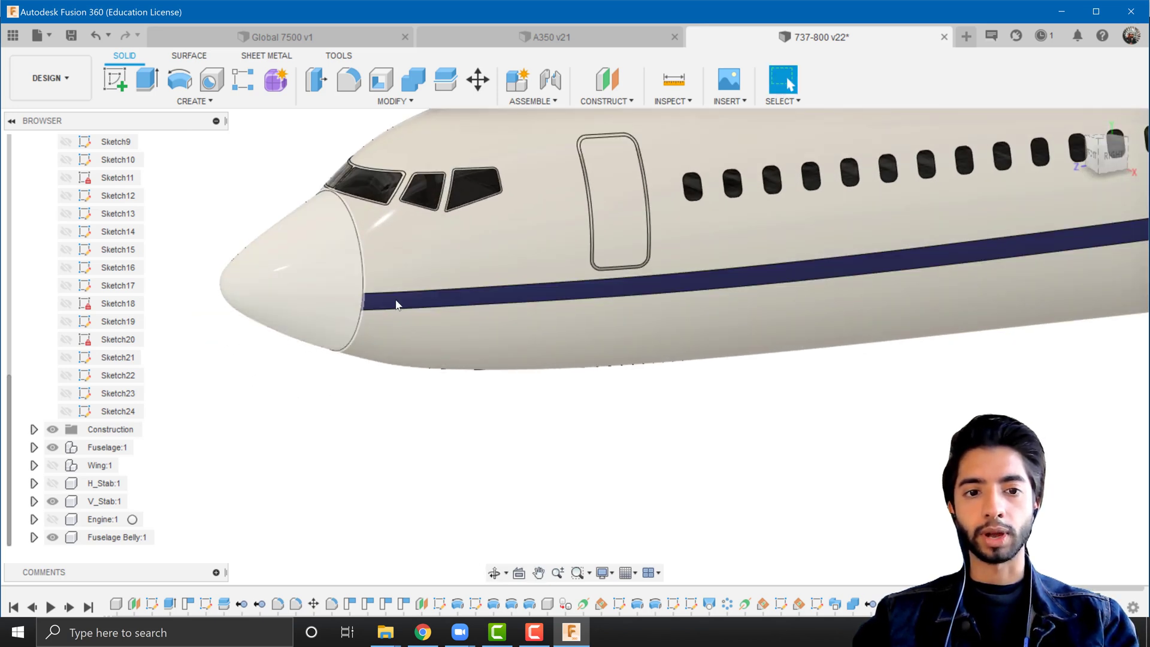
left_click(306, 278)
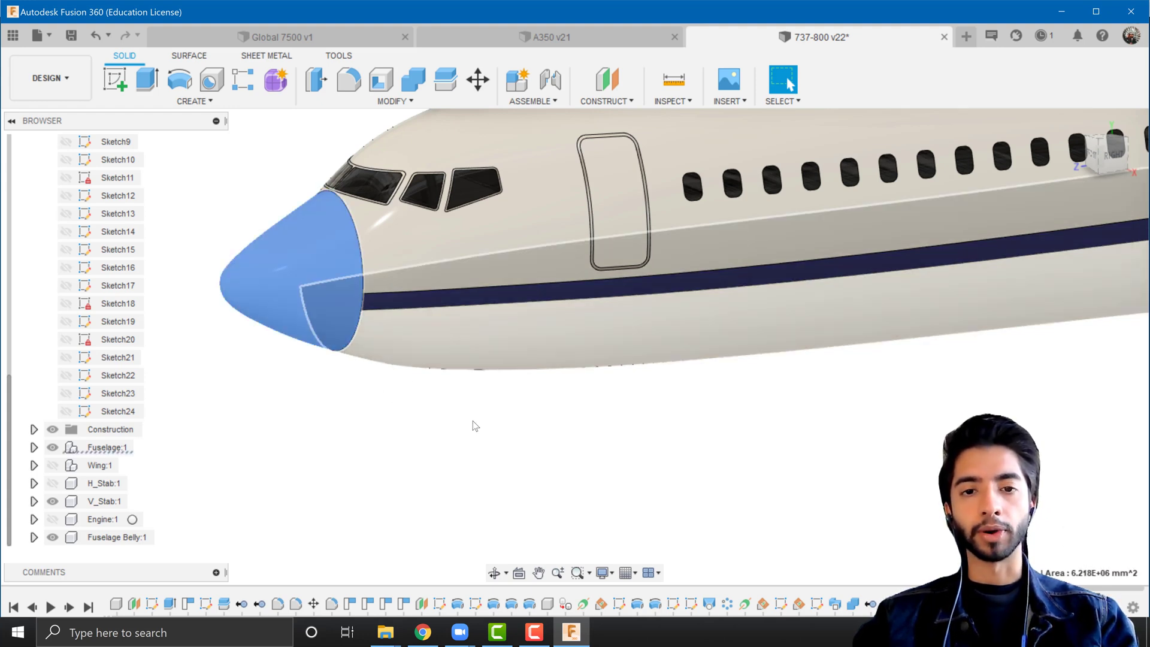
left_click(475, 426)
left_click(278, 33)
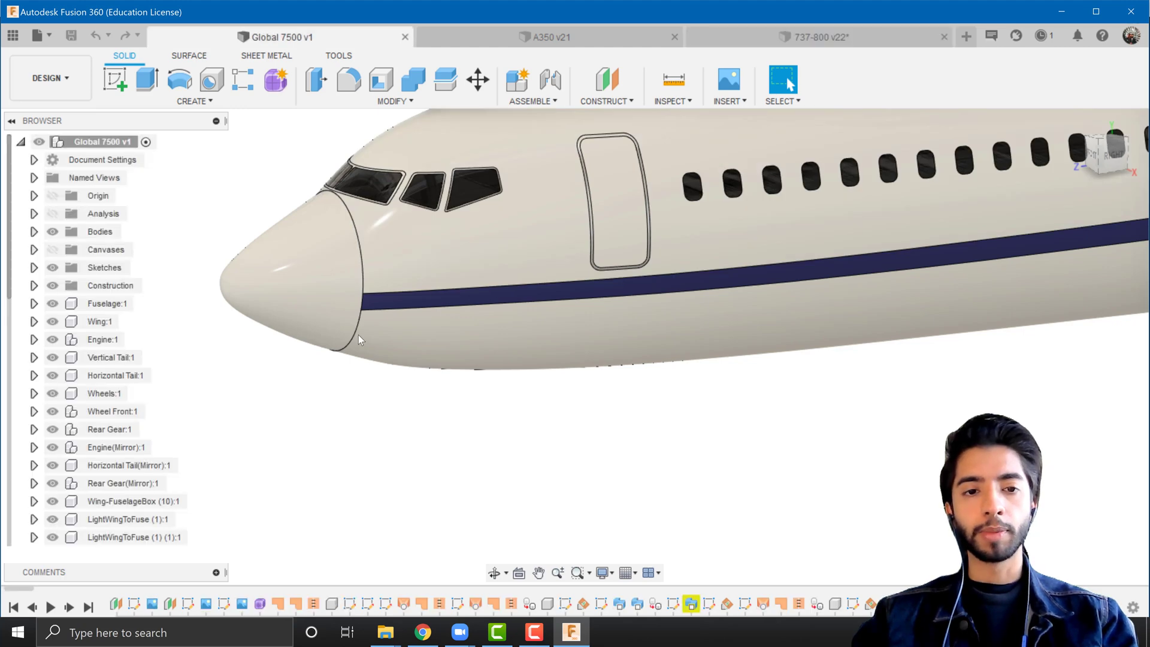
scroll(521, 360, "up", 5)
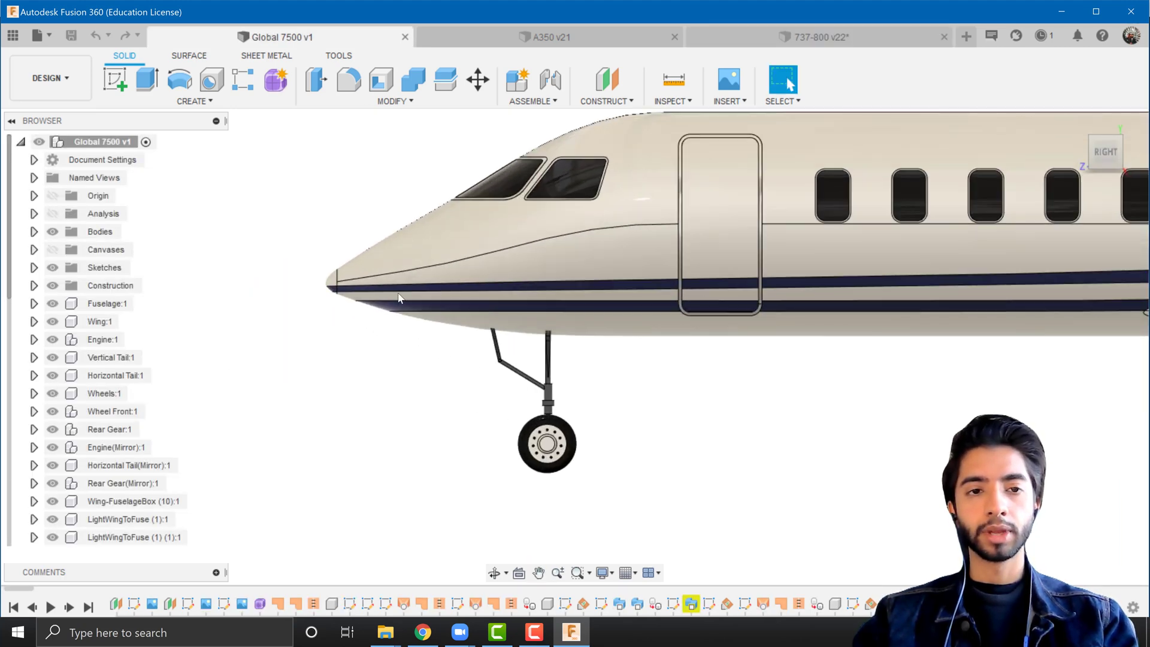
scroll(367, 323, "up", 2)
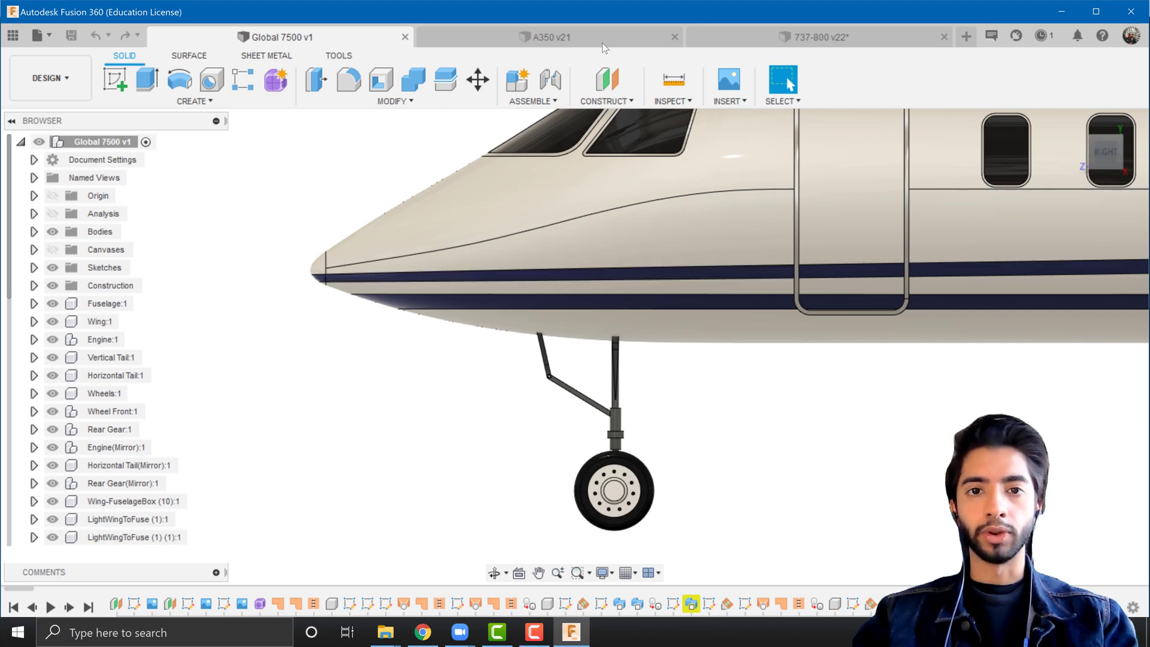
Return to the 737-800 design, show Sketch24 and split the nose cone face with the upper stripe spline, keeping the splitting tool extended.
left_click(779, 37)
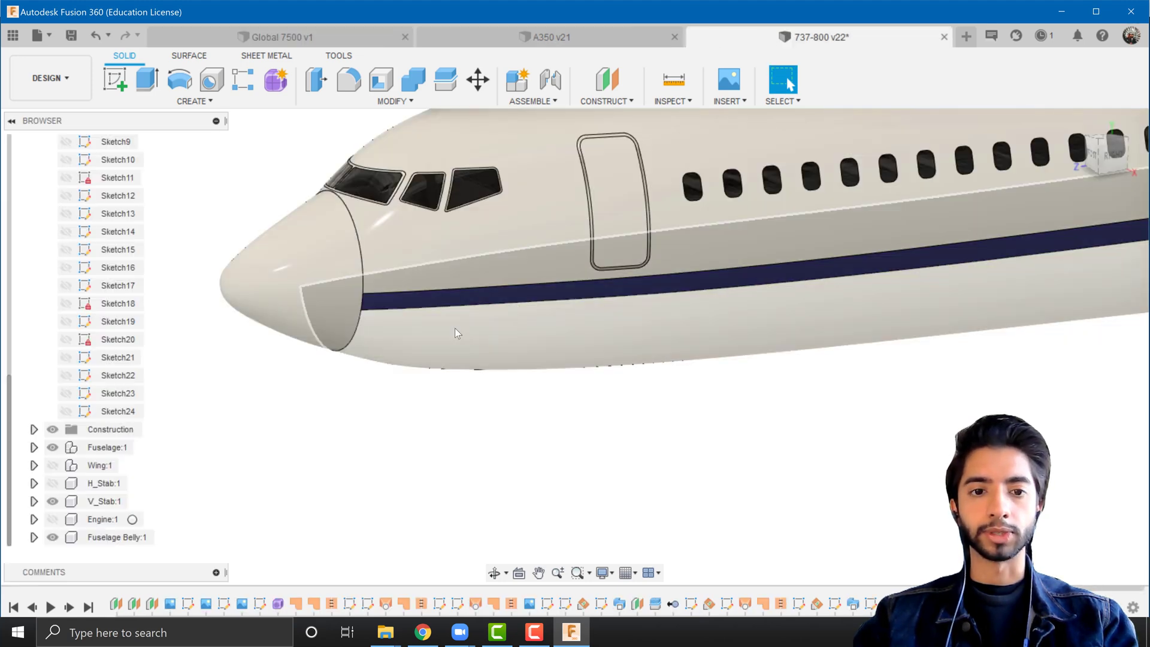
scroll(455, 333, "down", 4)
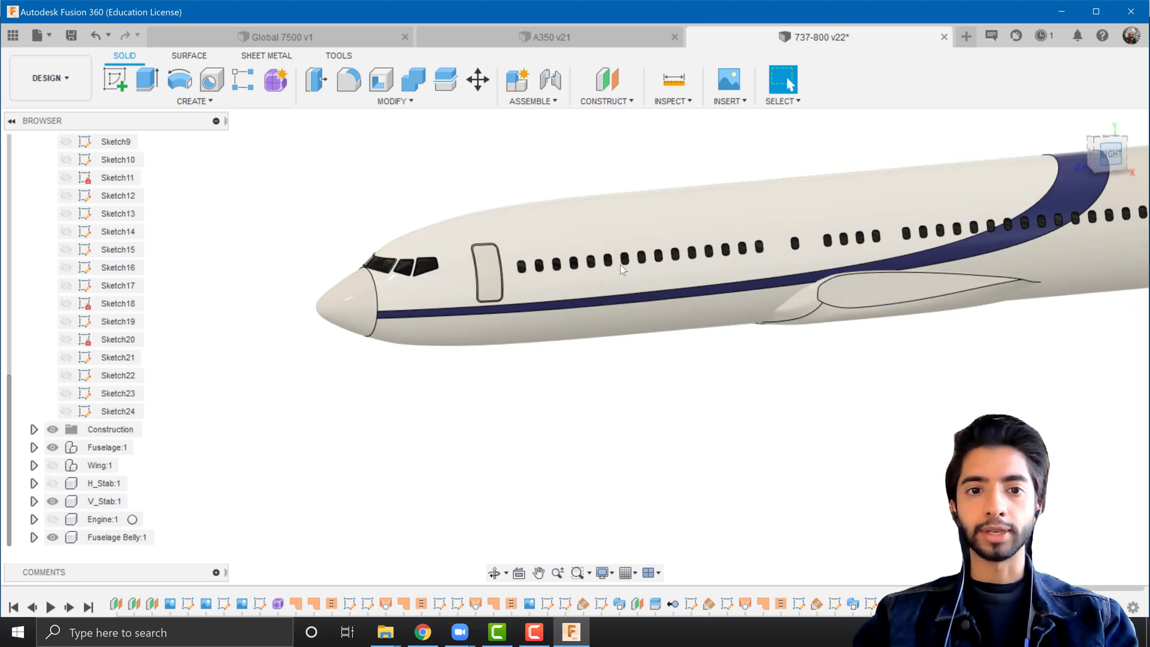
left_click(65, 412)
middle_click_drag(289, 393, 481, 472)
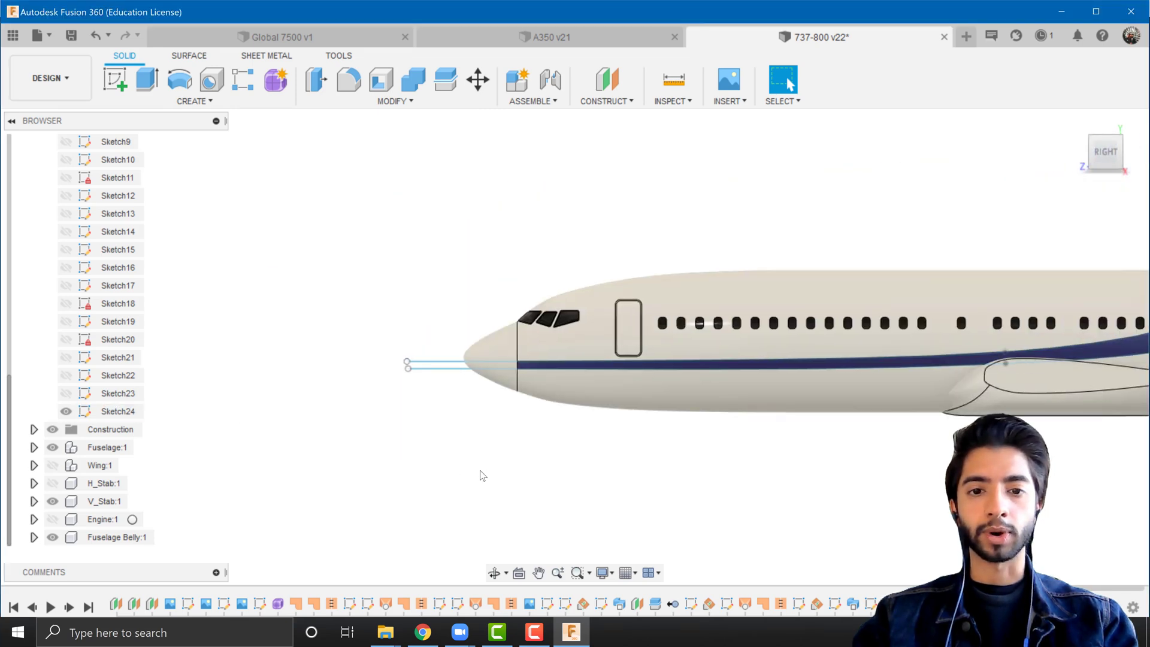
scroll(483, 475, "up", 2)
left_click(395, 101)
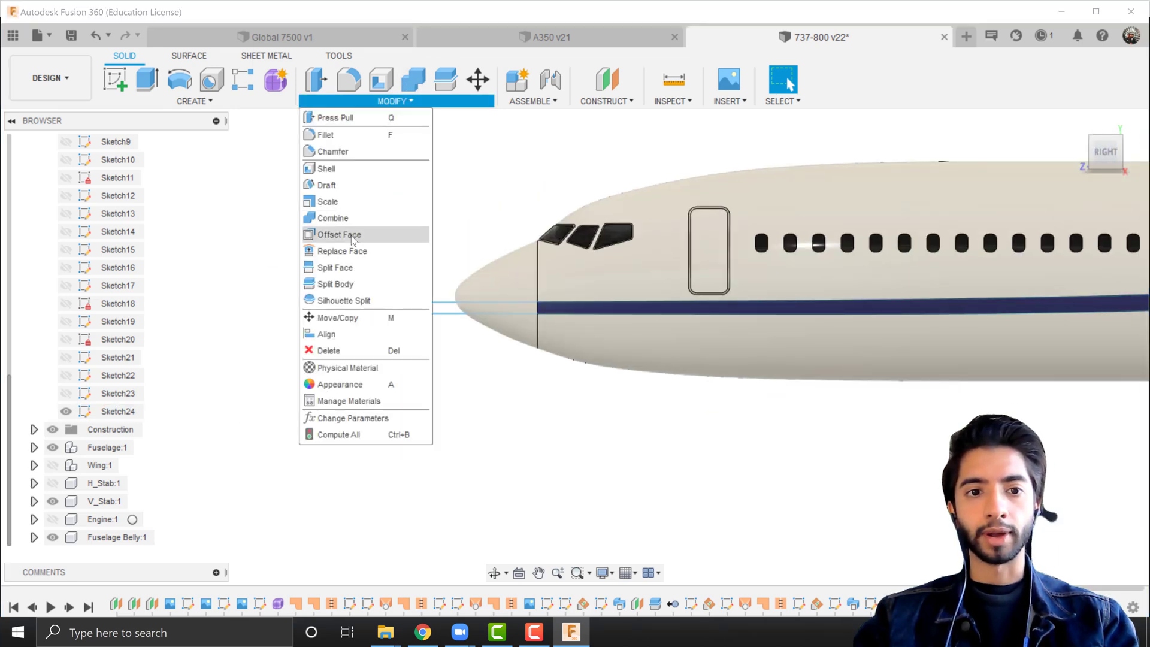
left_click(351, 267)
left_click(508, 268)
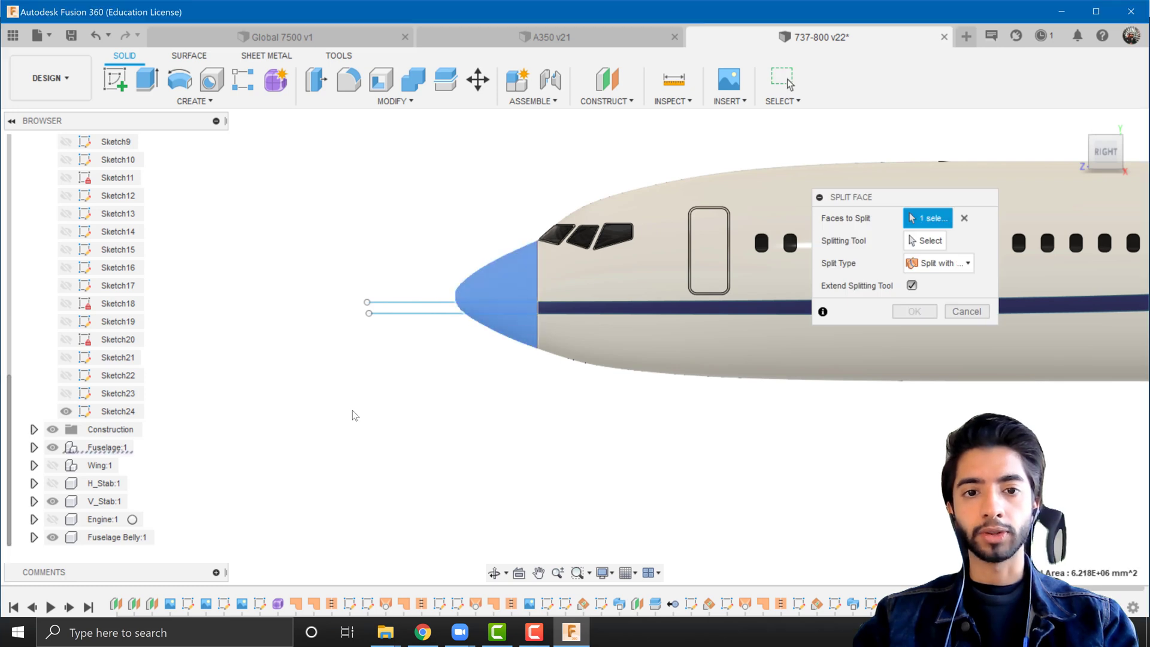
left_click(922, 240)
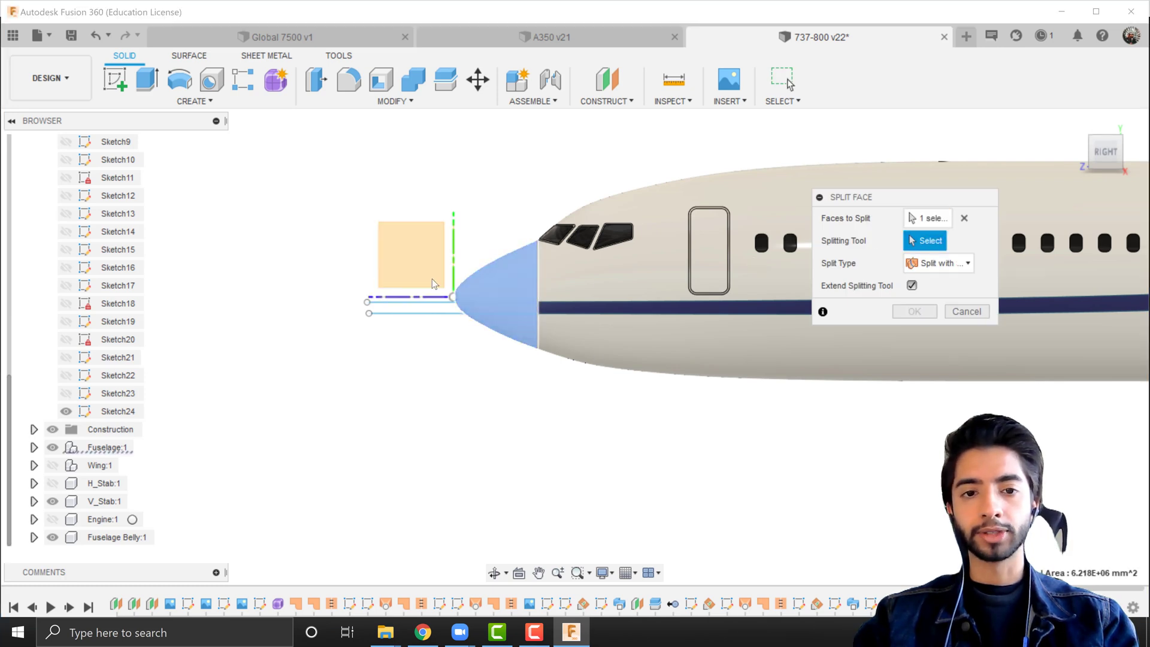
left_click(429, 302)
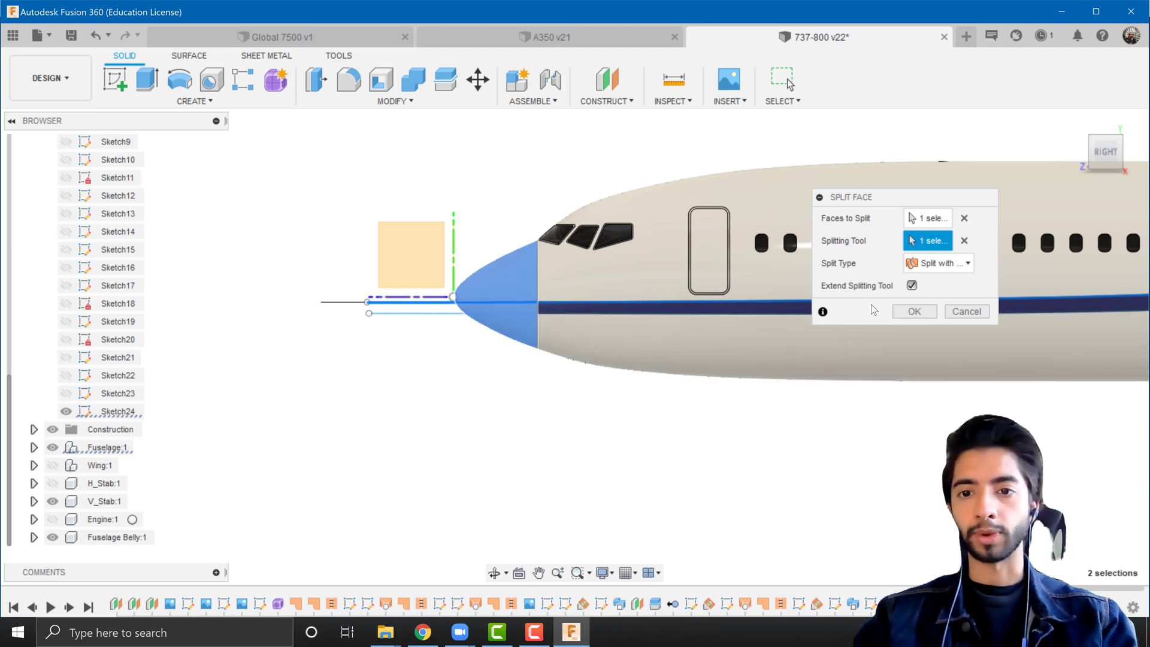
left_click(913, 311)
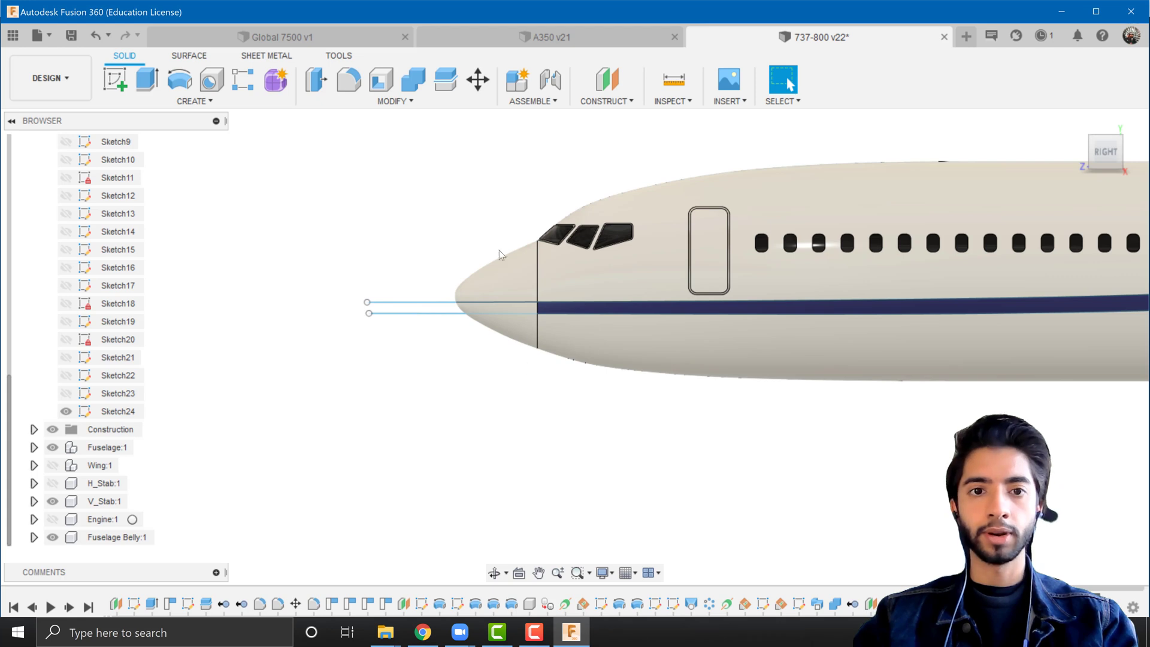
Split the lower nose cone face with the lower stripe spline of Sketch24, then hide the sketch.
left_click(394, 101)
left_click(354, 267)
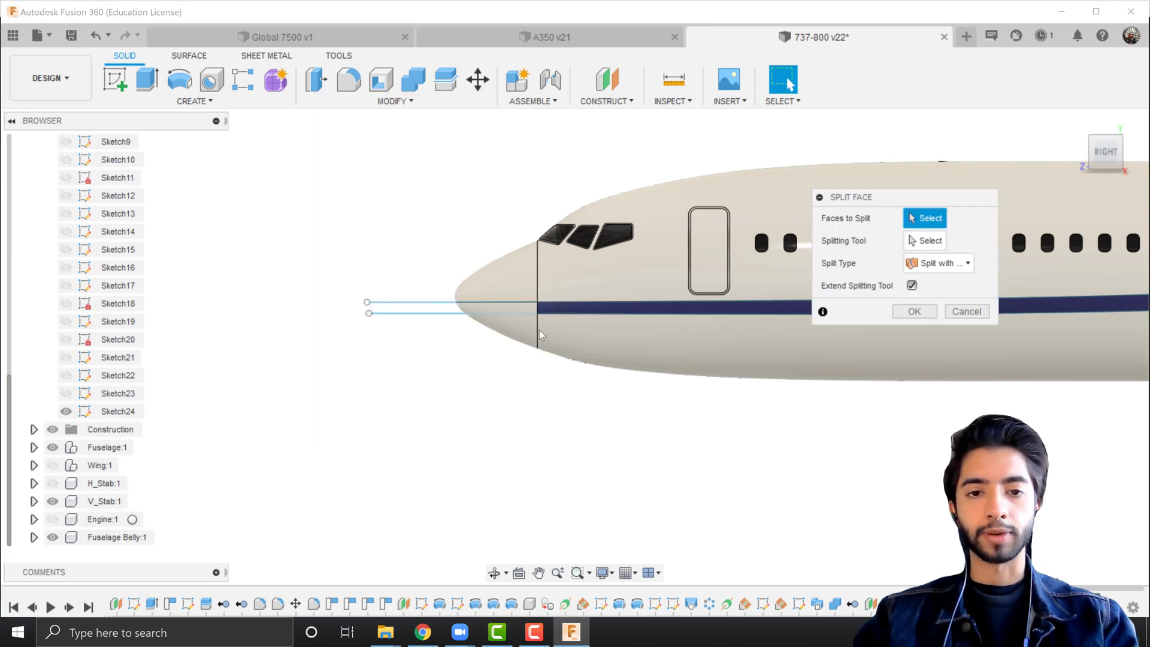
left_click(516, 325)
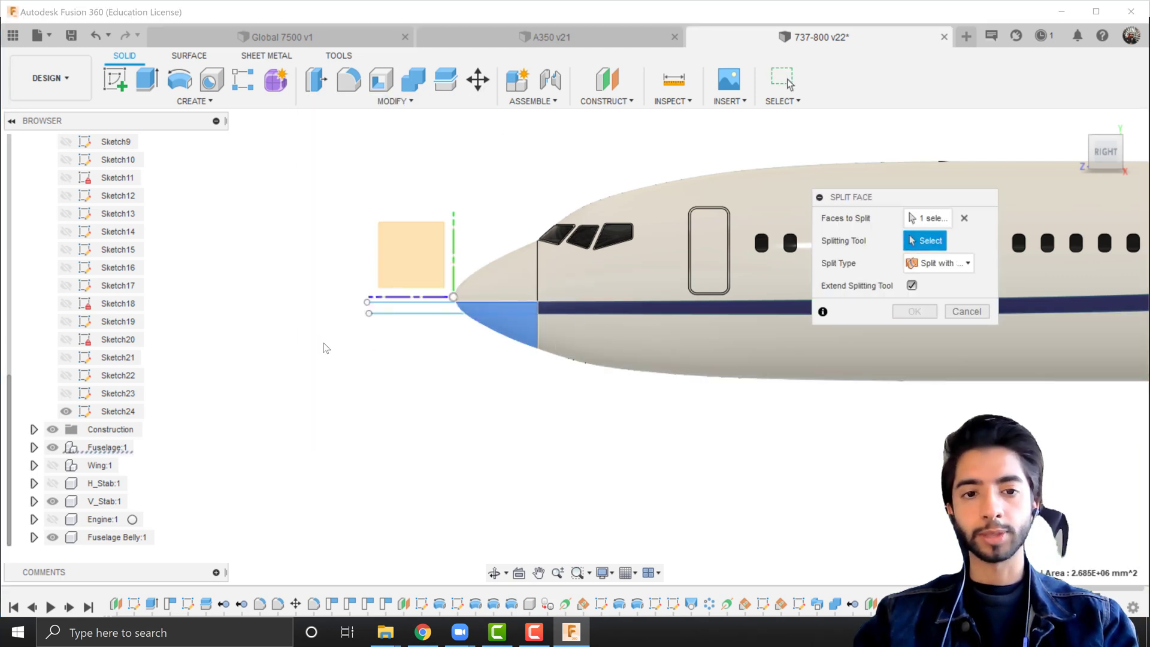
left_click(418, 314)
left_click(914, 311)
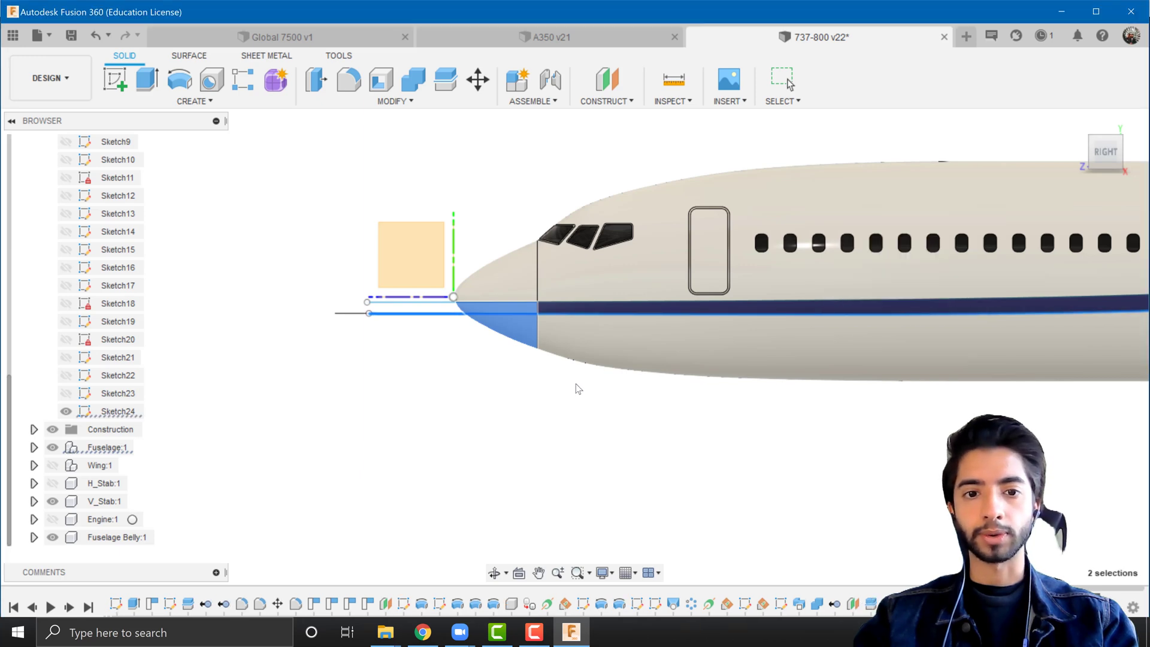
left_click(66, 411)
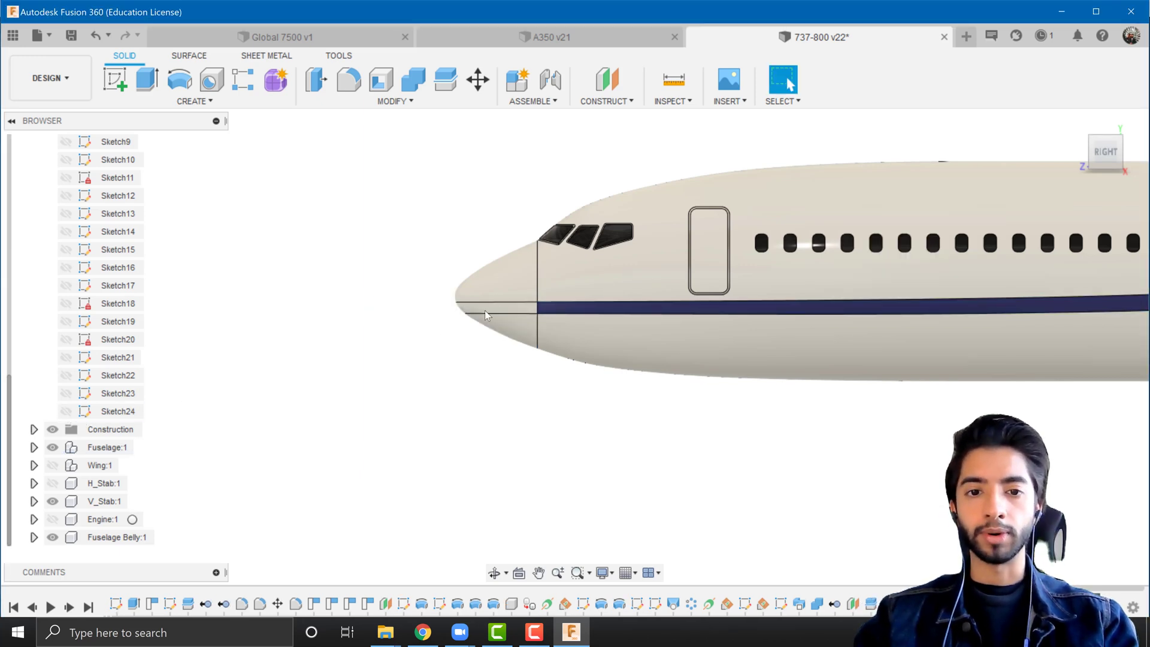
Apply Paint - Enamel Glossy (Blue) to the narrow nose cone face between the two split lines, targeting faces only.
key("a")
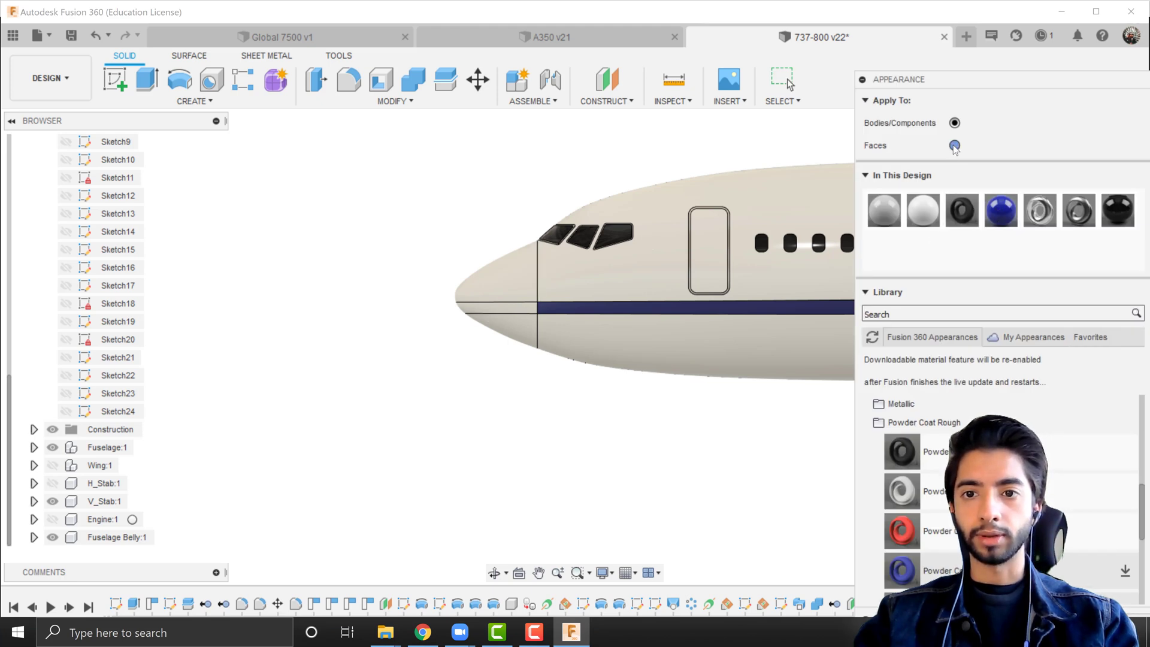
left_click_drag(992, 195, 733, 283)
left_click_drag(506, 311, 509, 308)
middle_click_drag(492, 387, 577, 415, "shift")
scroll(633, 386, "down", 4)
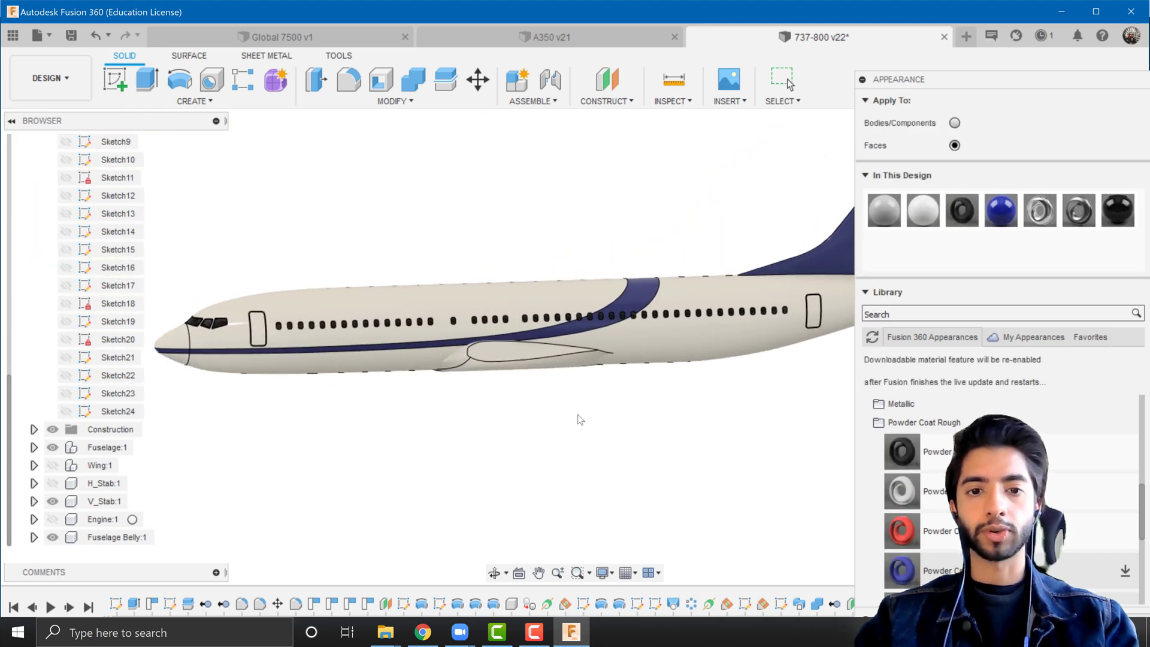
scroll(577, 414, "down", 2)
scroll(575, 415, "up", 4)
key("Escape")
scroll(543, 401, "down", 2)
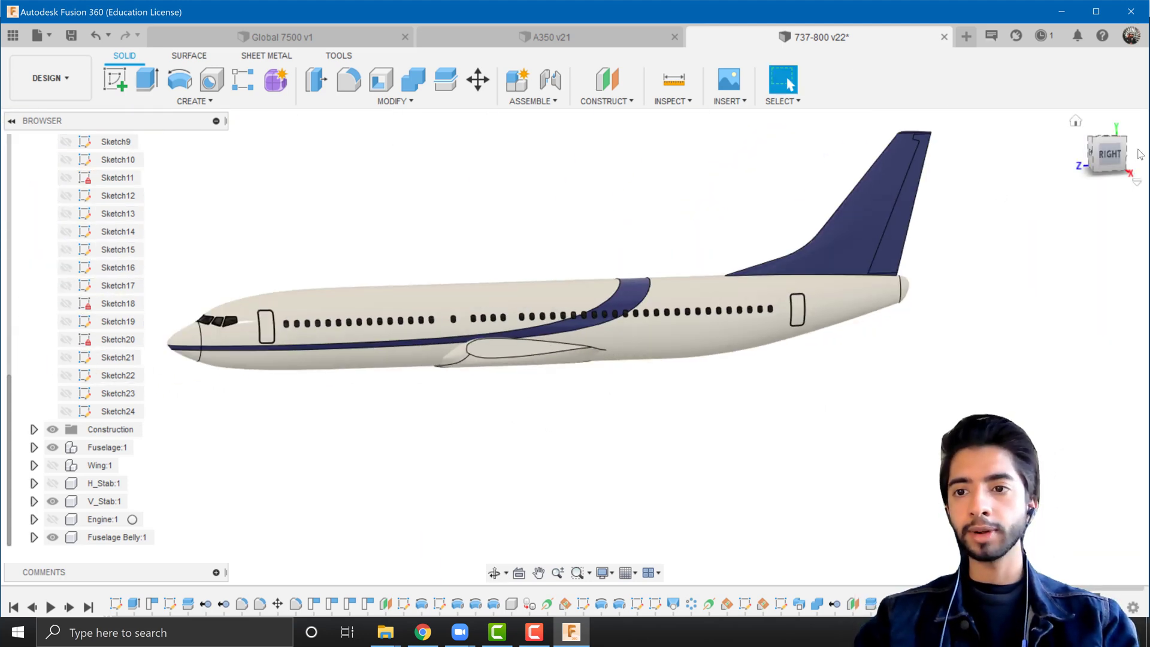
Compare the 737-800's livery in the right side view with the striping and tail design of the Global 7500 model.
left_click(1110, 157)
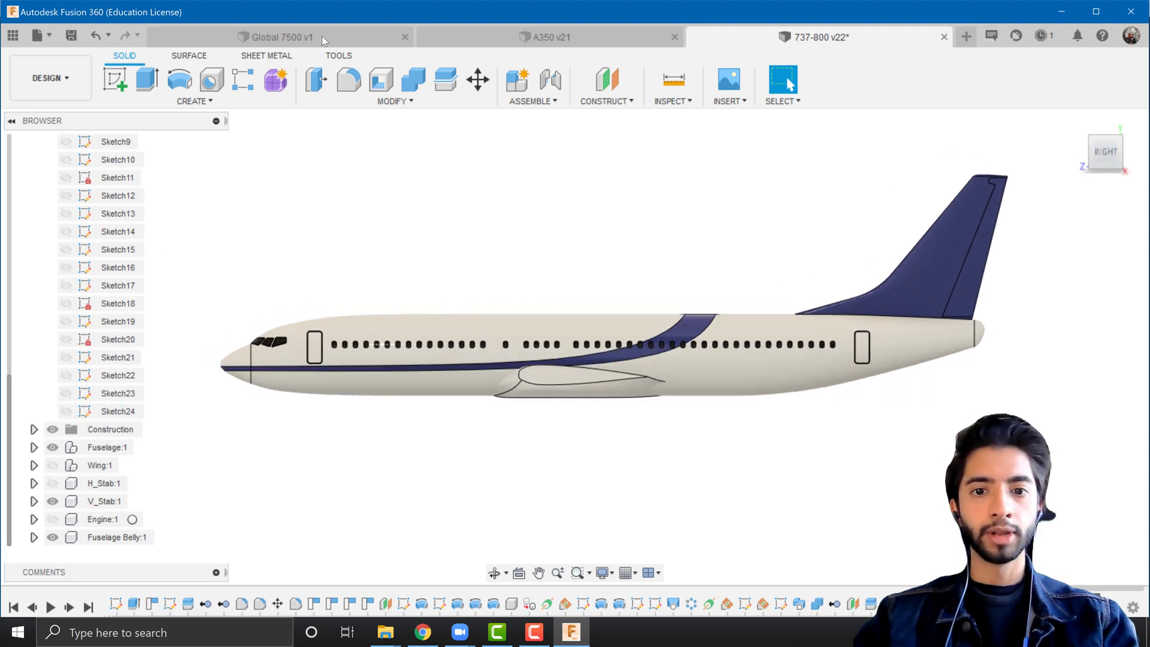
key("ctrl+Tab")
scroll(749, 330, "down", 6)
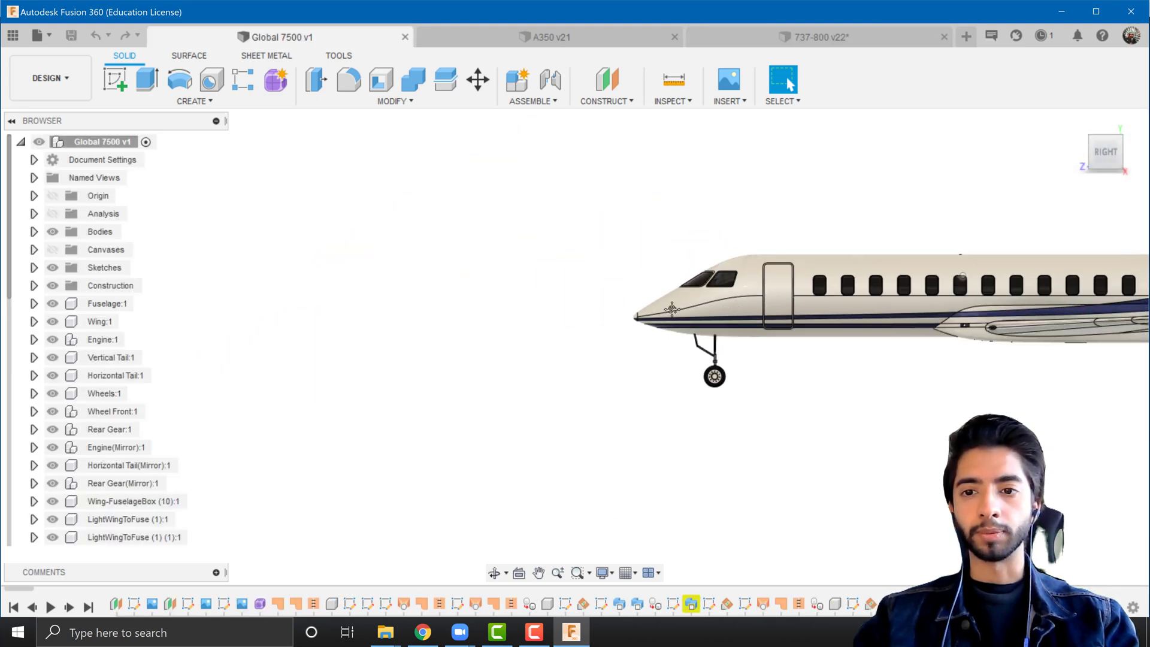
middle_click(905, 302)
middle_click(905, 302)
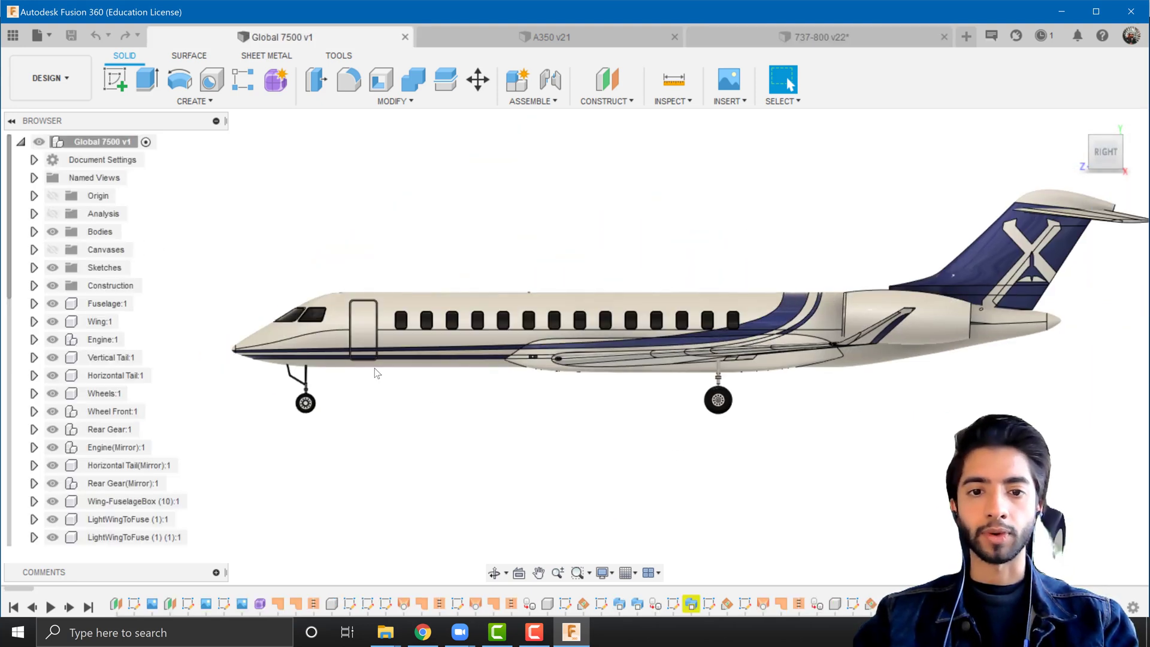
key("ctrl+Tab")
key("ctrl+Tab")
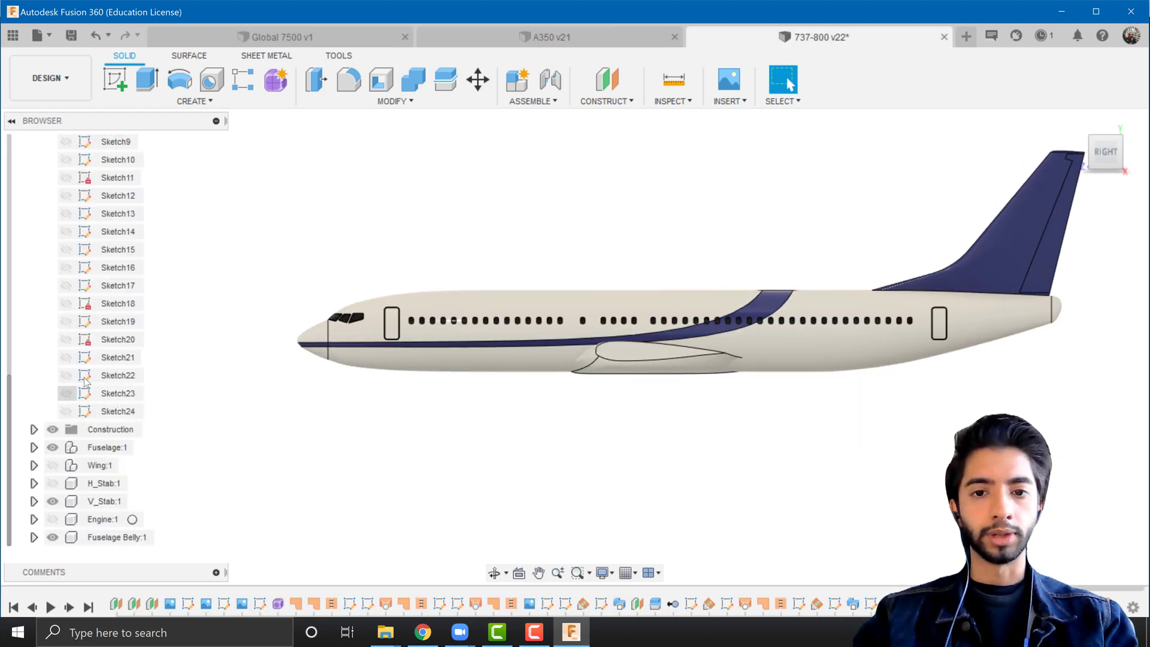
Collapse the Sketches folder and start a new sketch on the vertical side plane at the origin.
scroll(88, 378, "up", 3)
scroll(88, 379, "up", 3)
left_click(34, 233)
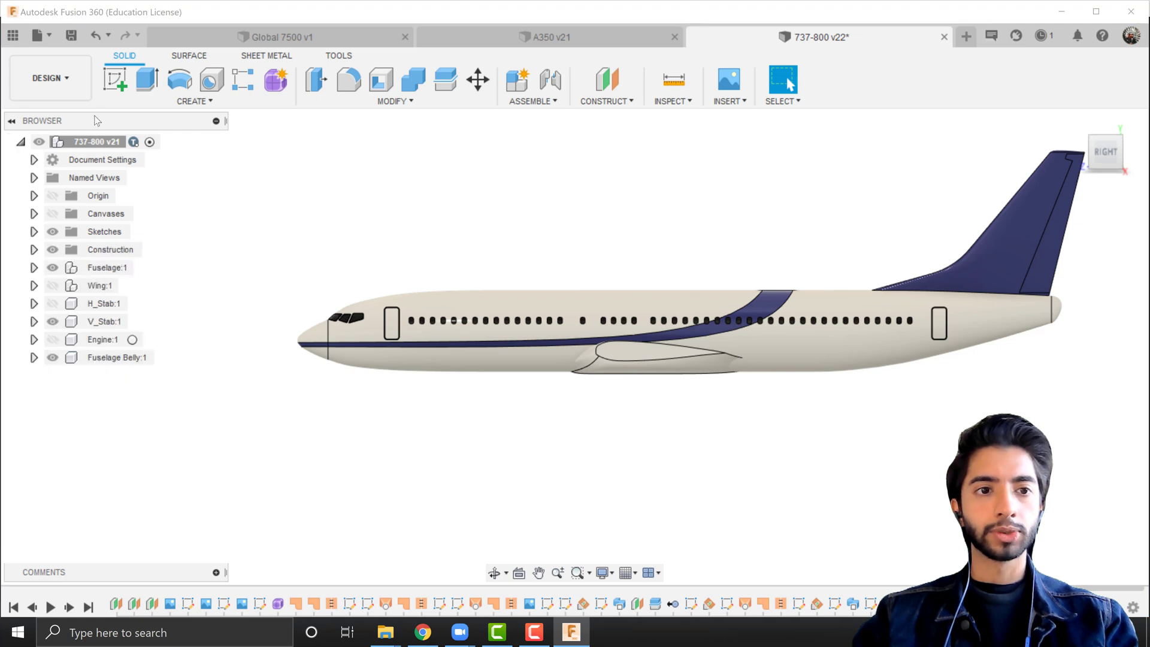
left_click(117, 80)
left_click(269, 289)
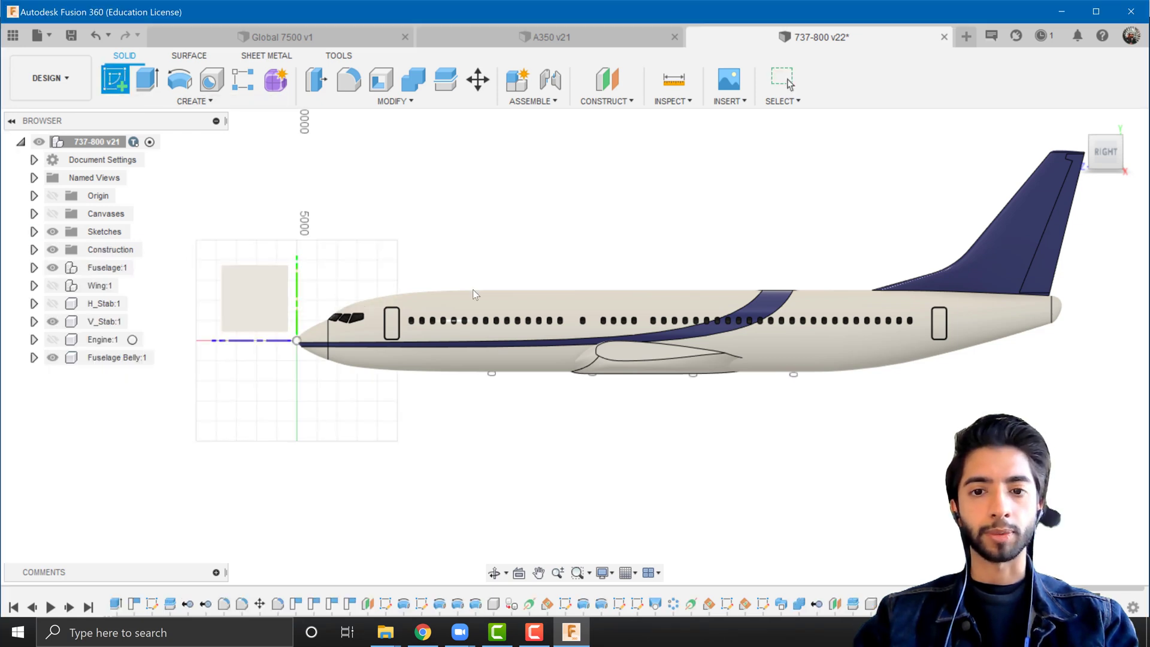
Sketch a three-point fit spline from the fuselage top behind the blue stripe, through the belly fairing's front, to just ahead of the nose.
left_click(212, 80)
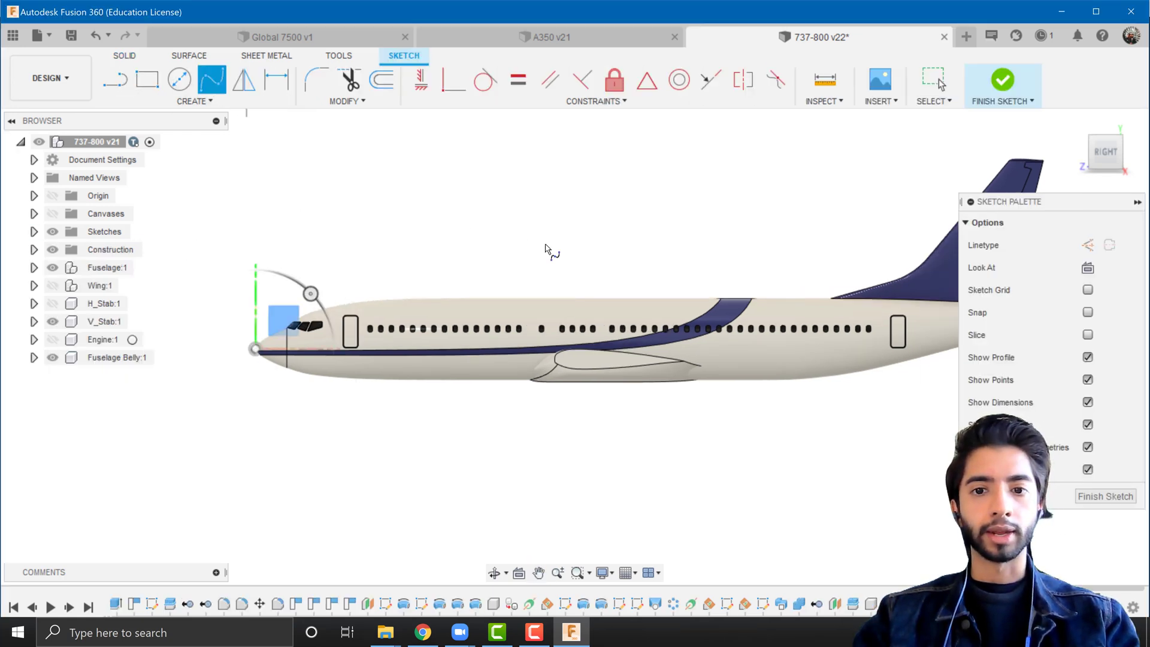
scroll(605, 271, "up", 5)
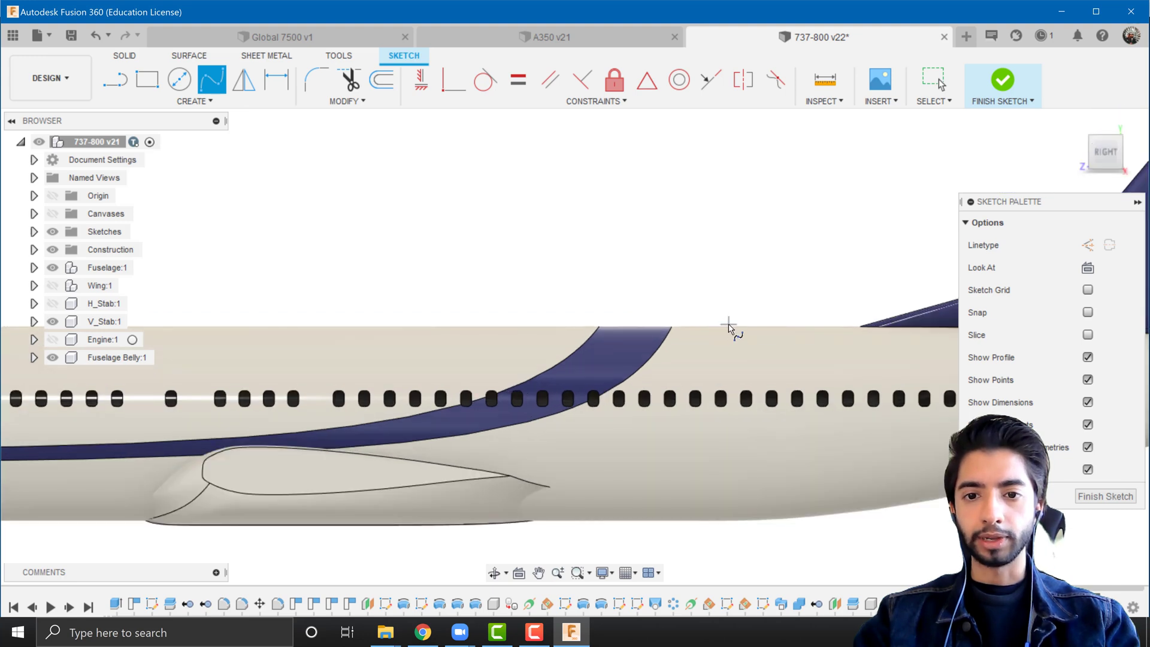
scroll(540, 468, "down", 3)
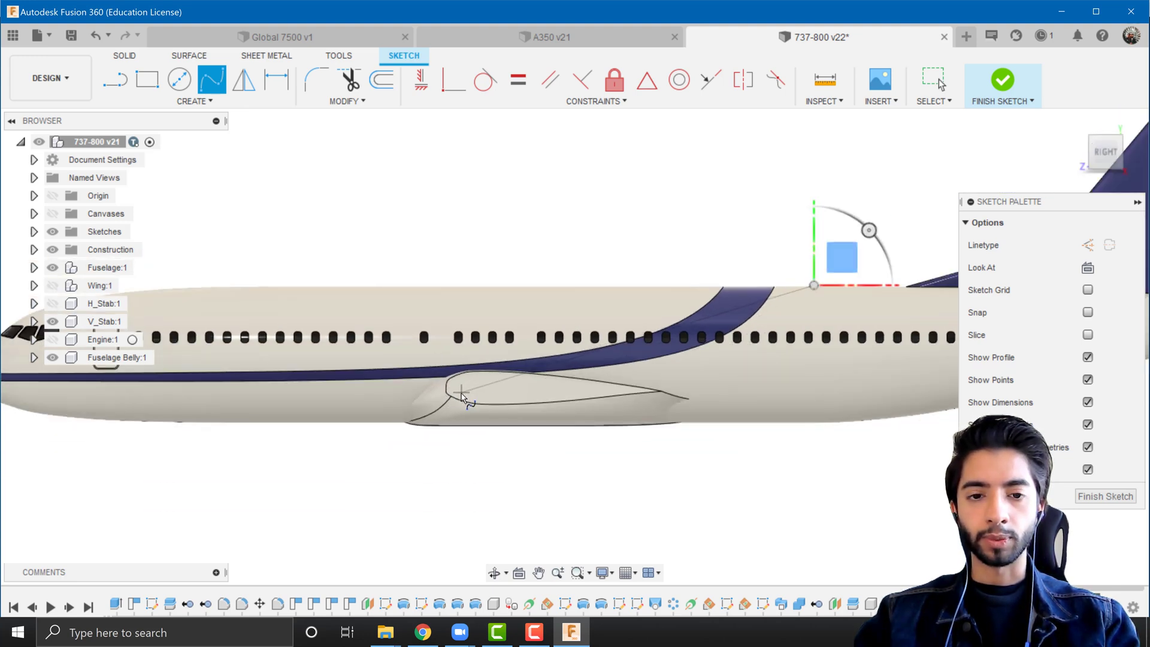
scroll(462, 397, "down", 2)
scroll(257, 410, "down", 2)
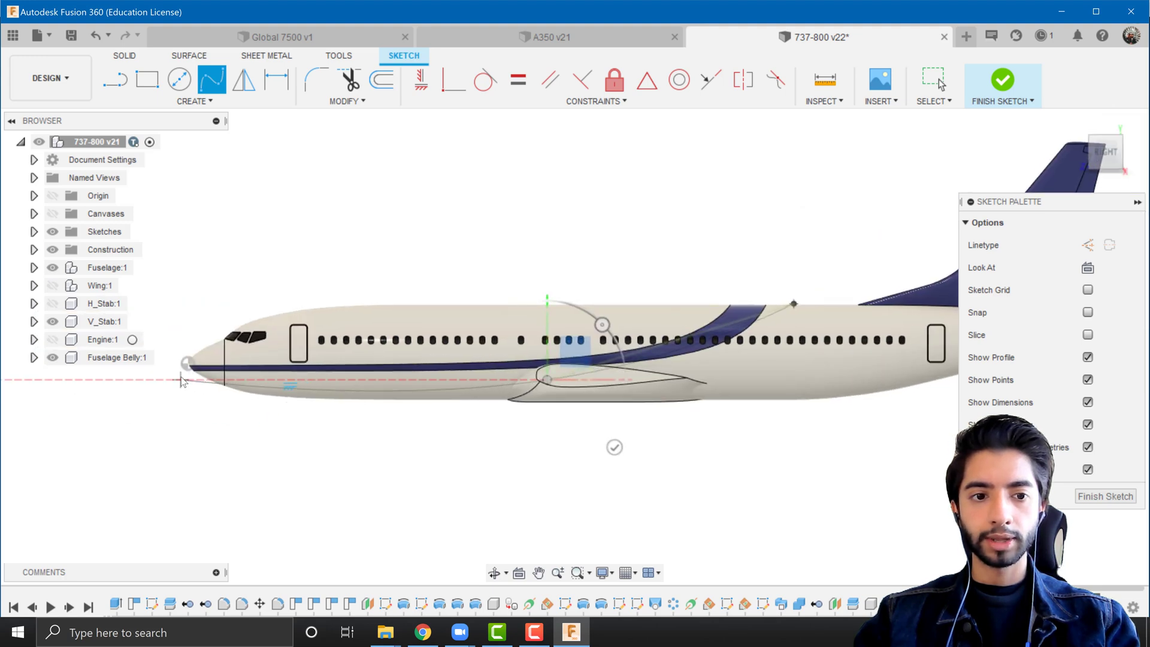
scroll(181, 380, "up", 3)
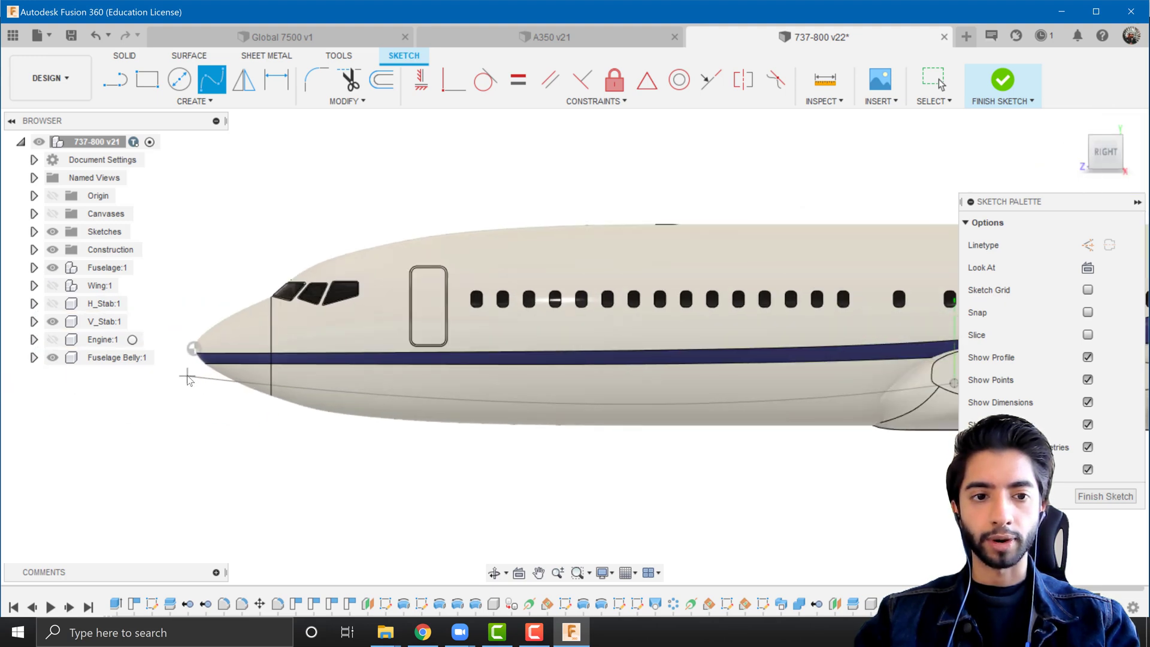
left_click(188, 382)
key("Escape")
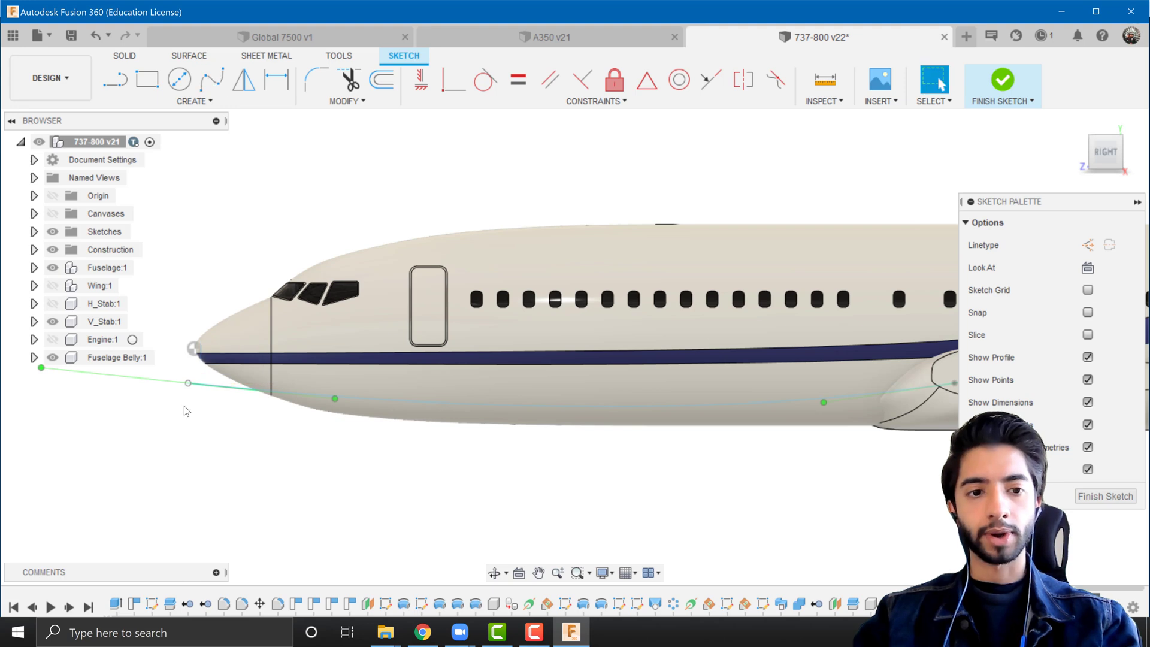
Constrain the tangent handle at the spline's nose end to horizontal.
middle_click_drag(132, 383, 290, 389)
left_click(288, 384)
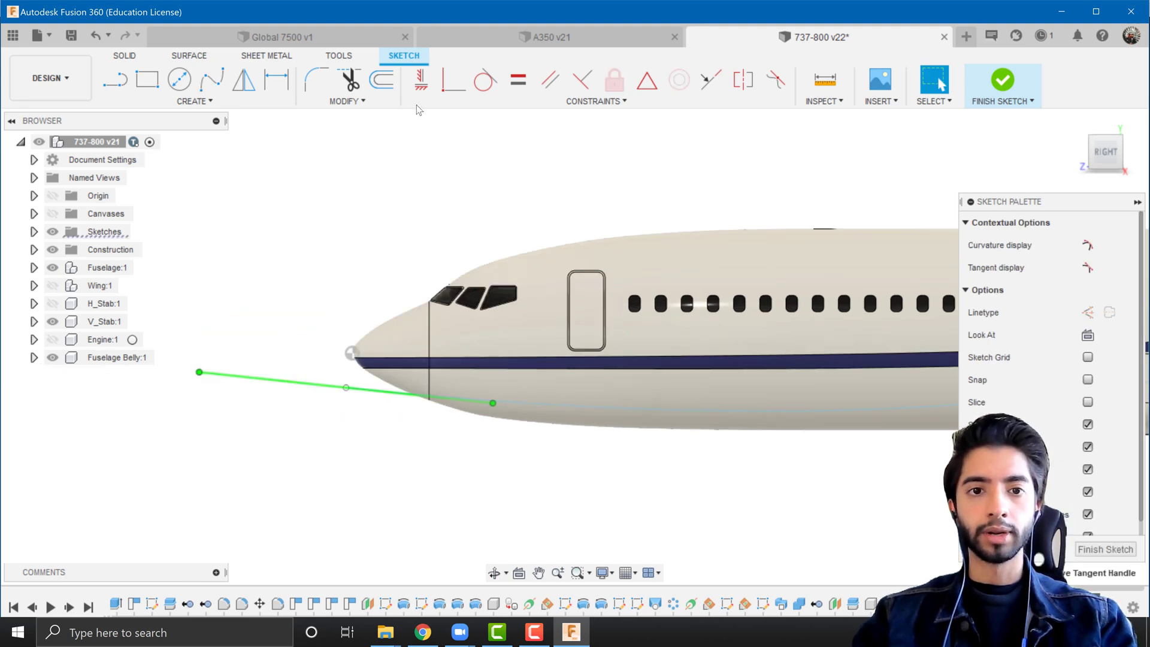
left_click(421, 79)
left_click(429, 396)
key("Escape")
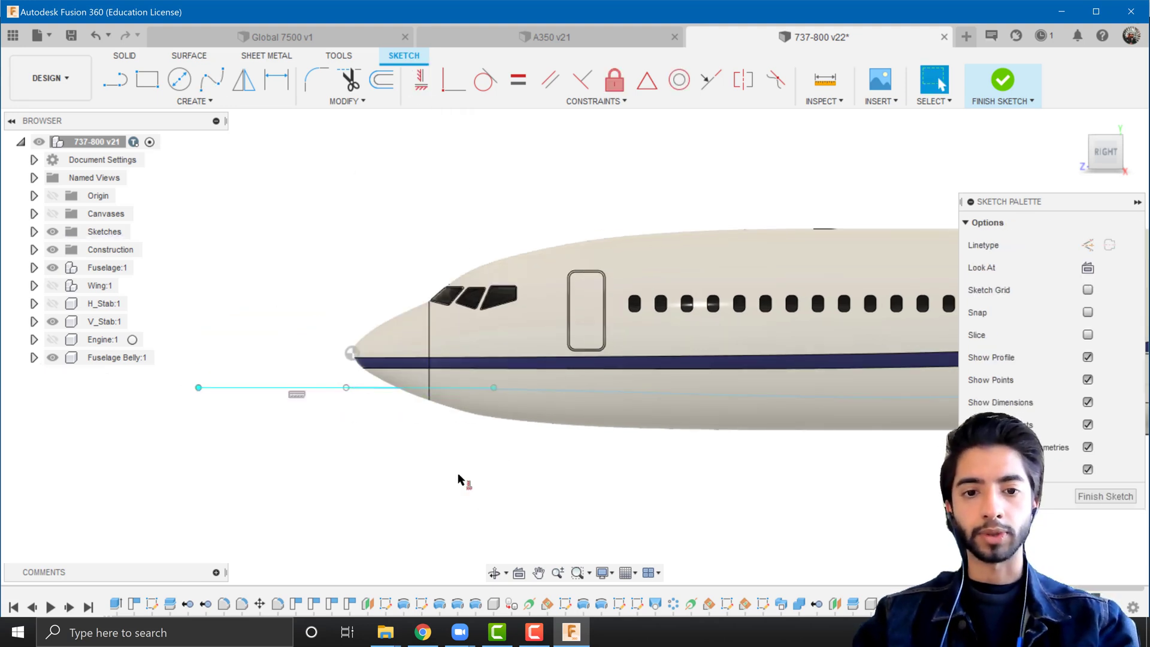
Steepen the tangent handle at the spline's rear end and constrain it to vertical.
scroll(616, 425, "down", 2)
middle_click_drag(663, 383, 280, 405)
middle_click_drag(857, 330, 587, 379)
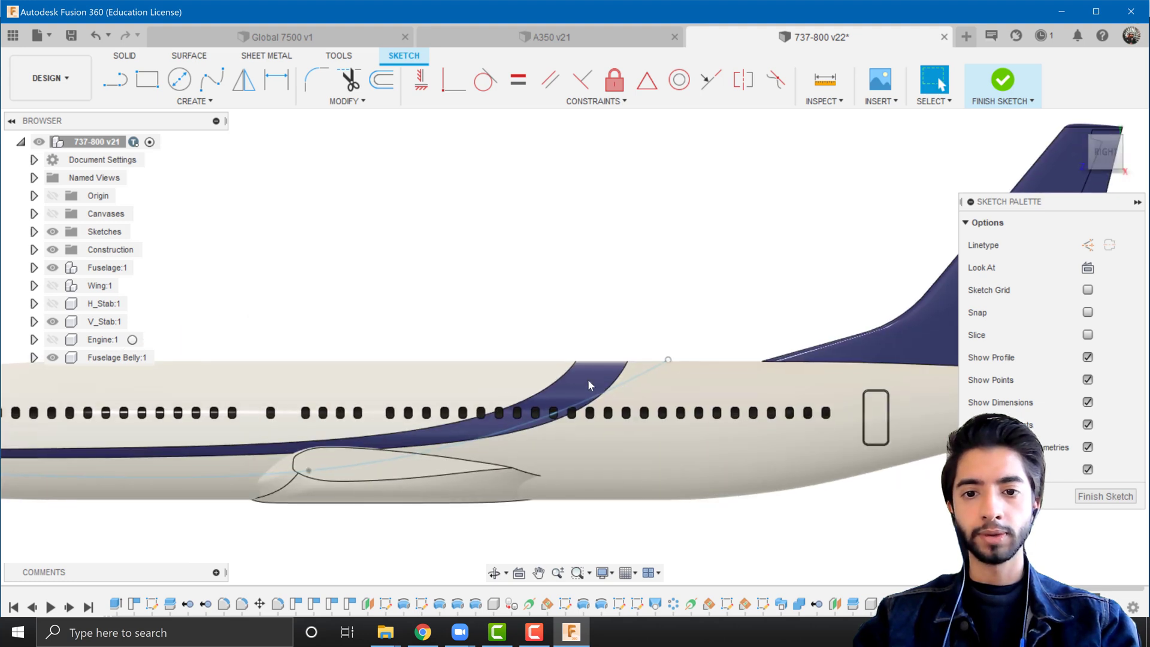
left_click(652, 368)
mouse_move(694, 345)
left_mouse_down()
mouse_move(747, 315)
mouse_move(737, 310)
left_mouse_up()
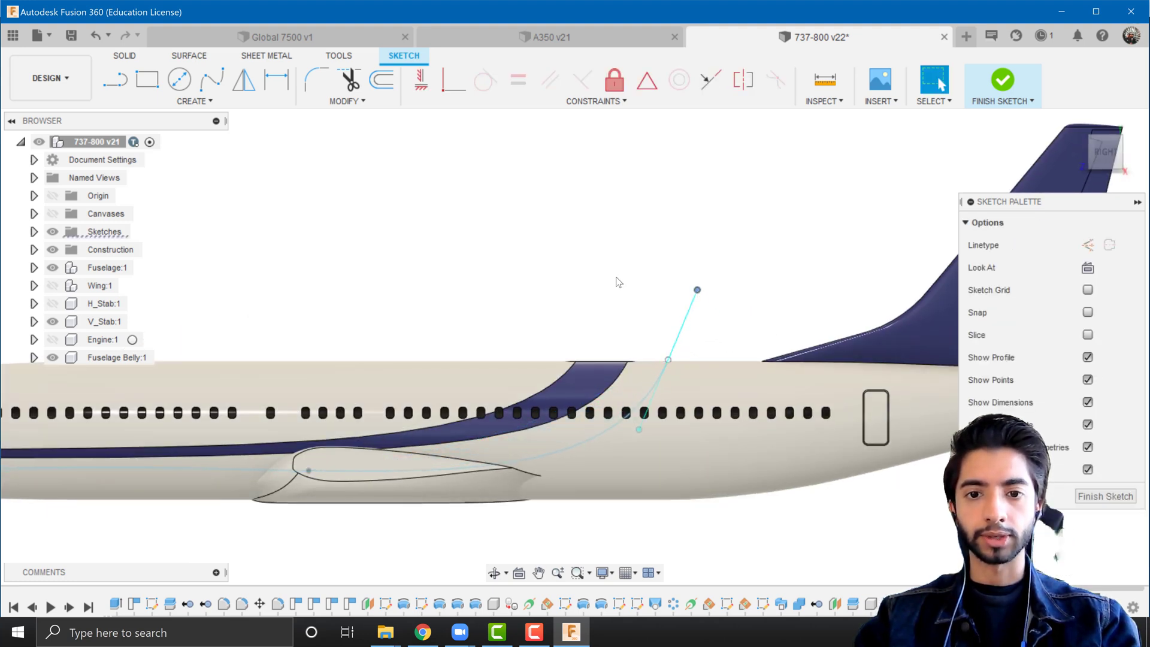
left_click(422, 80)
left_click(683, 330)
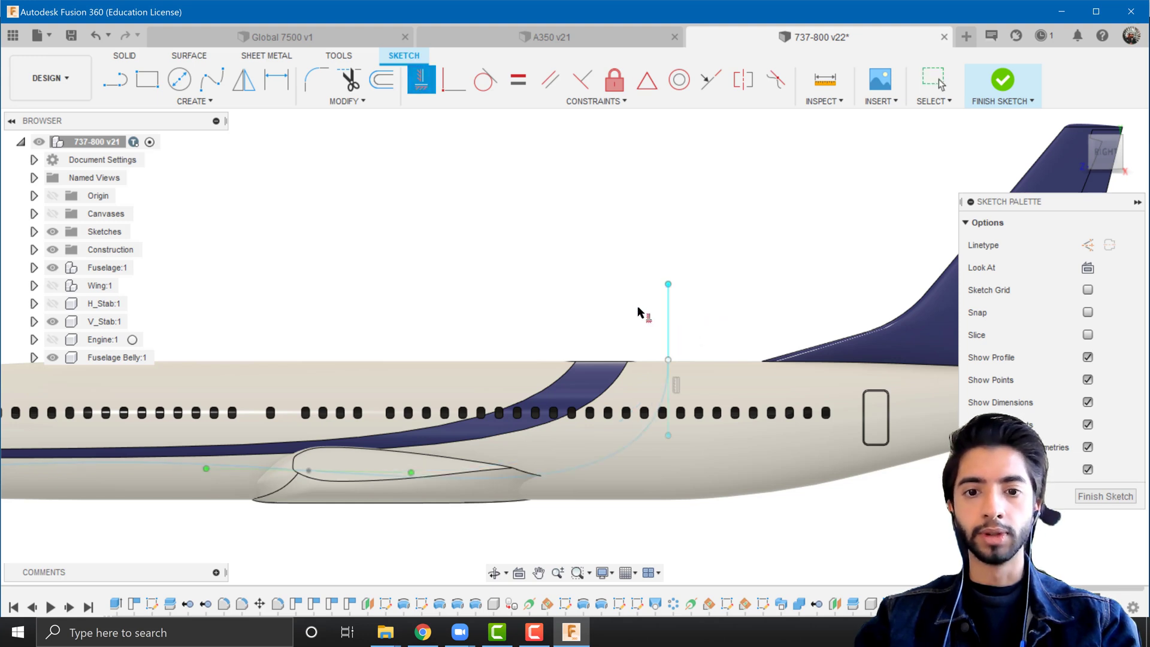
key("Escape")
Raise the spline's rear endpoint above the fuselage, then adjust the middle point and its tangent handle for a smooth sweep.
left_click_drag(670, 362, 667, 325)
middle_click_drag(667, 326, 748, 300)
left_click(391, 446)
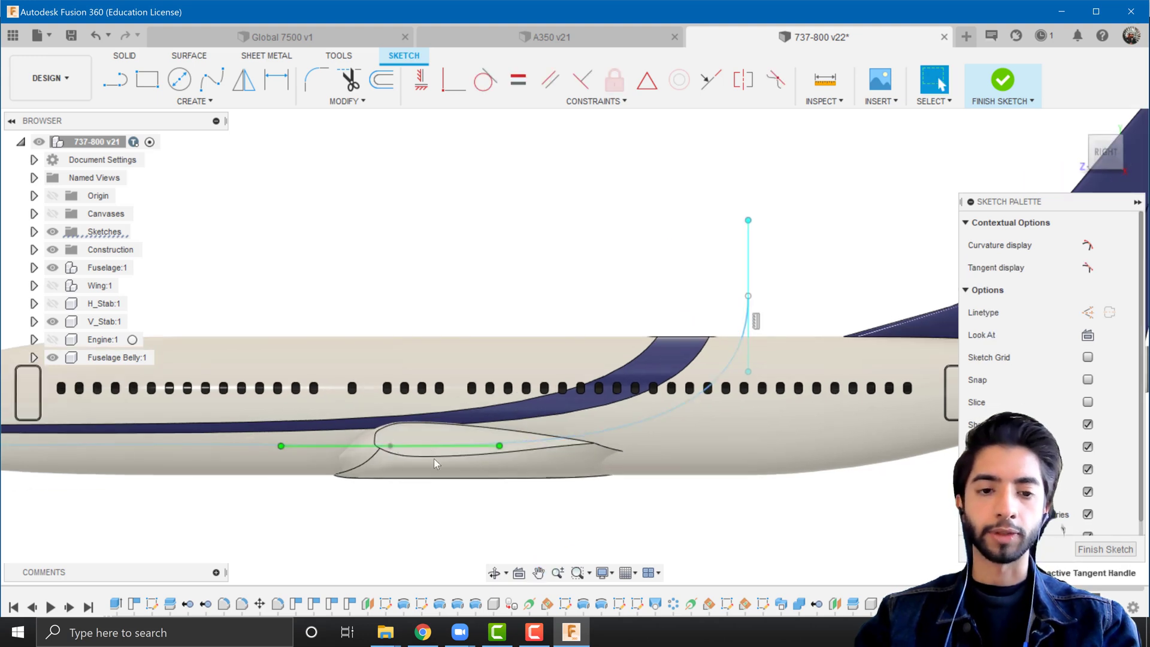
scroll(431, 455, "down", 3)
left_click_drag(389, 451, 342, 466)
scroll(386, 461, "up", 3)
scroll(336, 460, "down", 2)
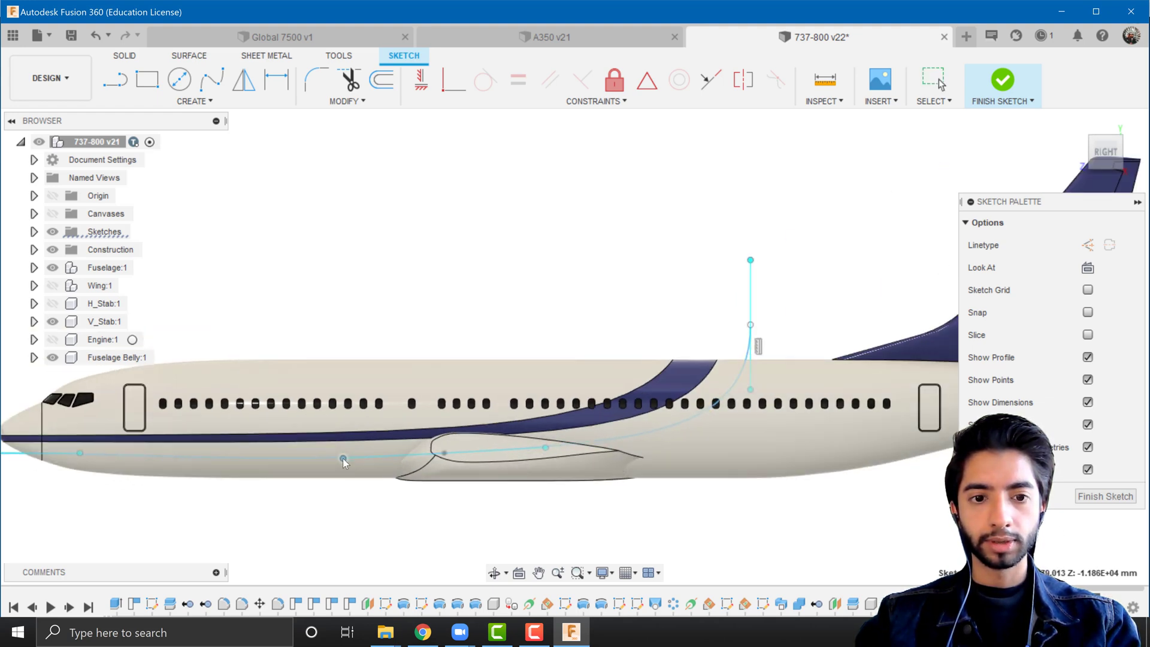
left_click_drag(444, 452, 440, 447)
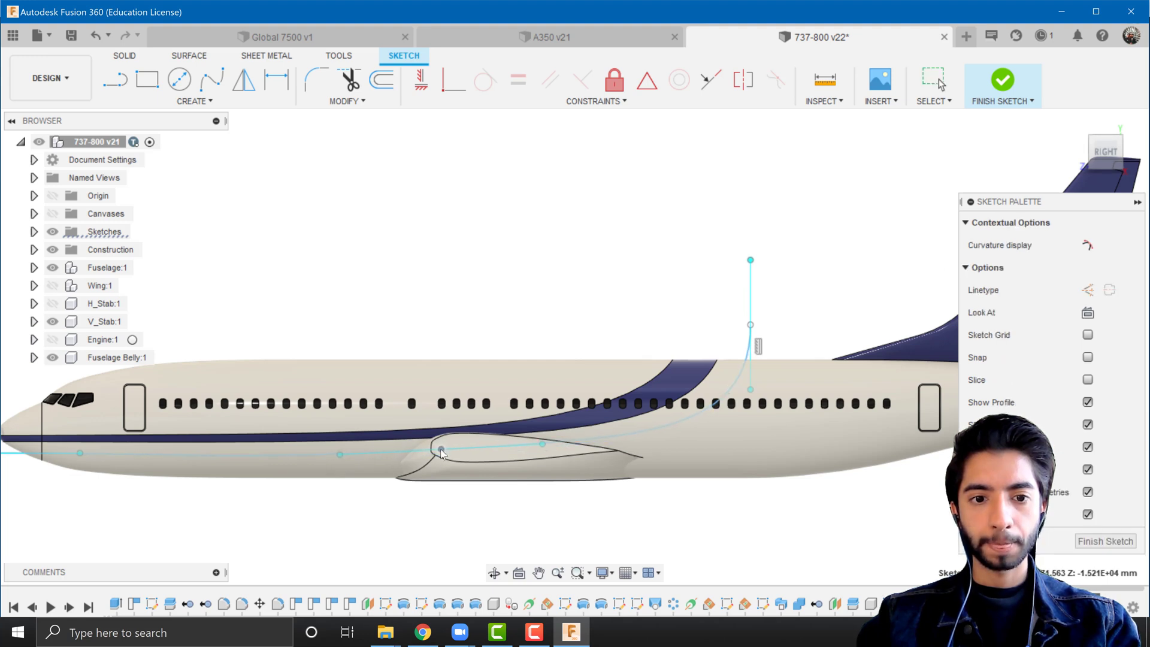
middle_click_drag(388, 526, 434, 526)
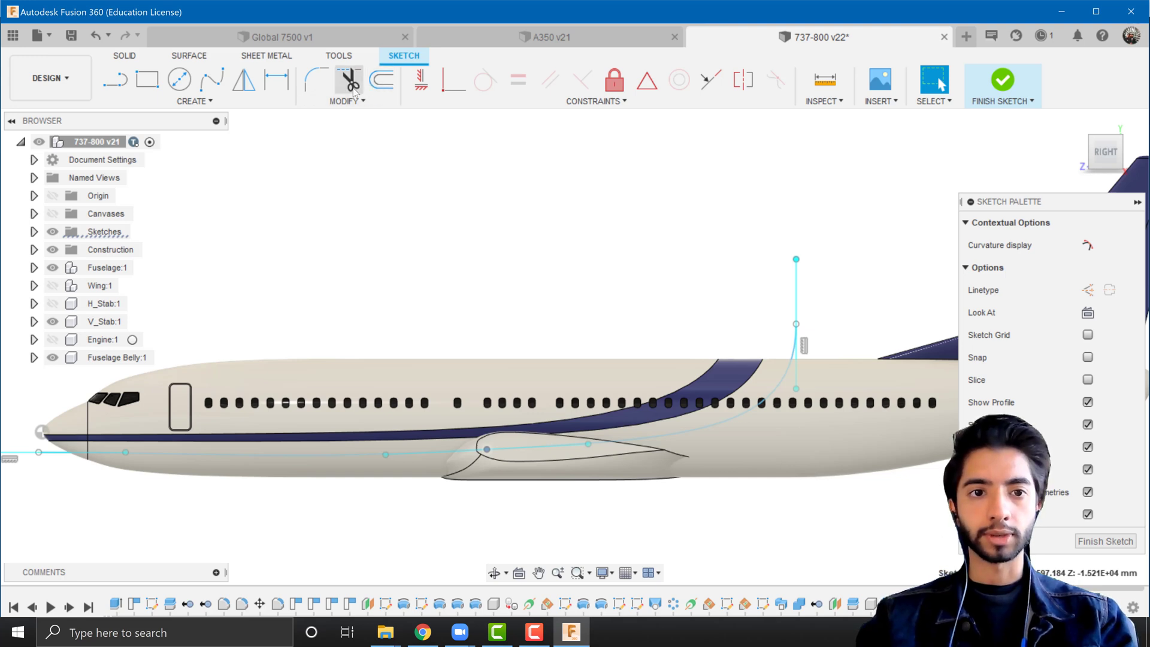
Offset the spline about 258 mm toward its lower, outer side and finish the sketch.
left_click(372, 83)
left_click(738, 415)
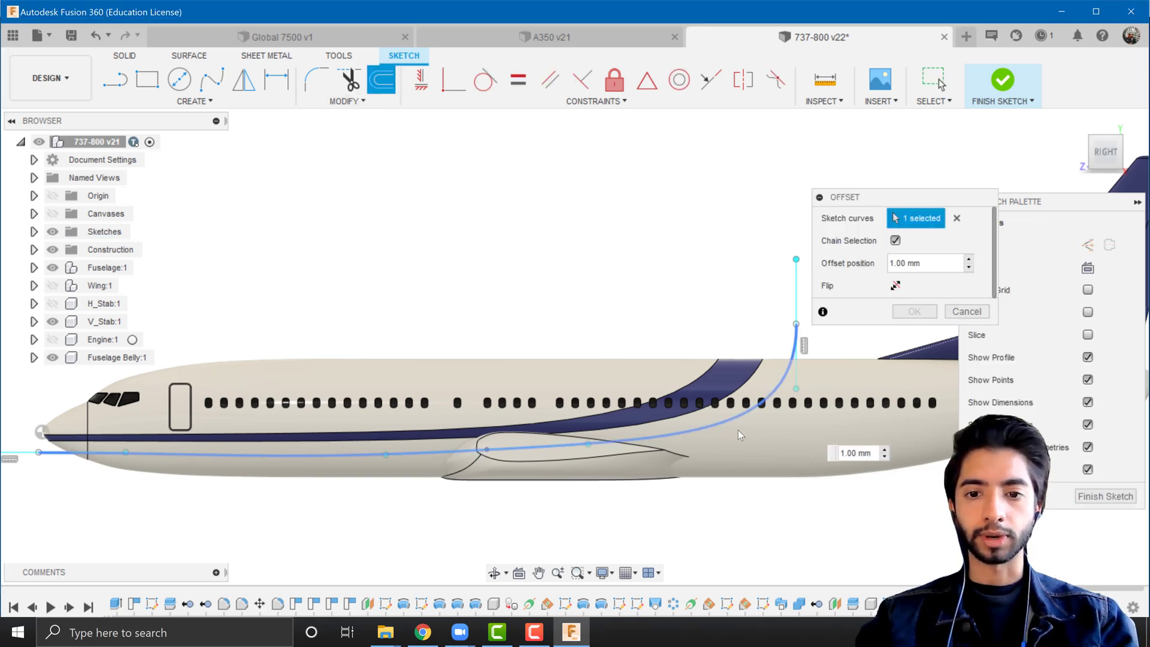
left_click_drag(738, 412, 742, 421)
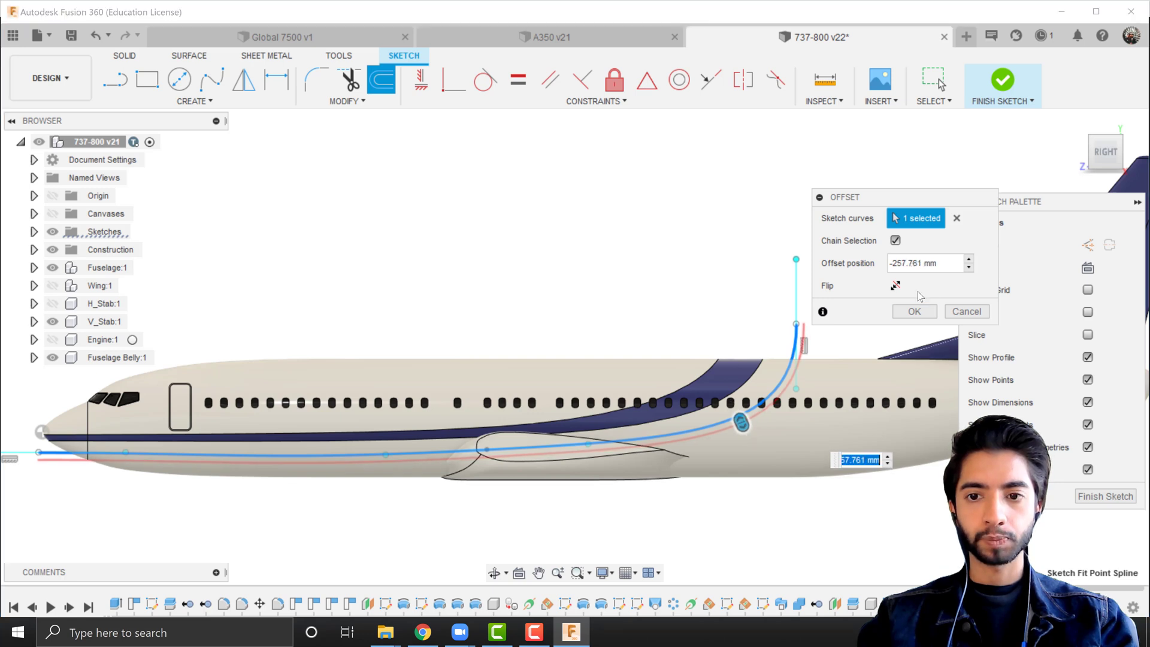
left_click(913, 312)
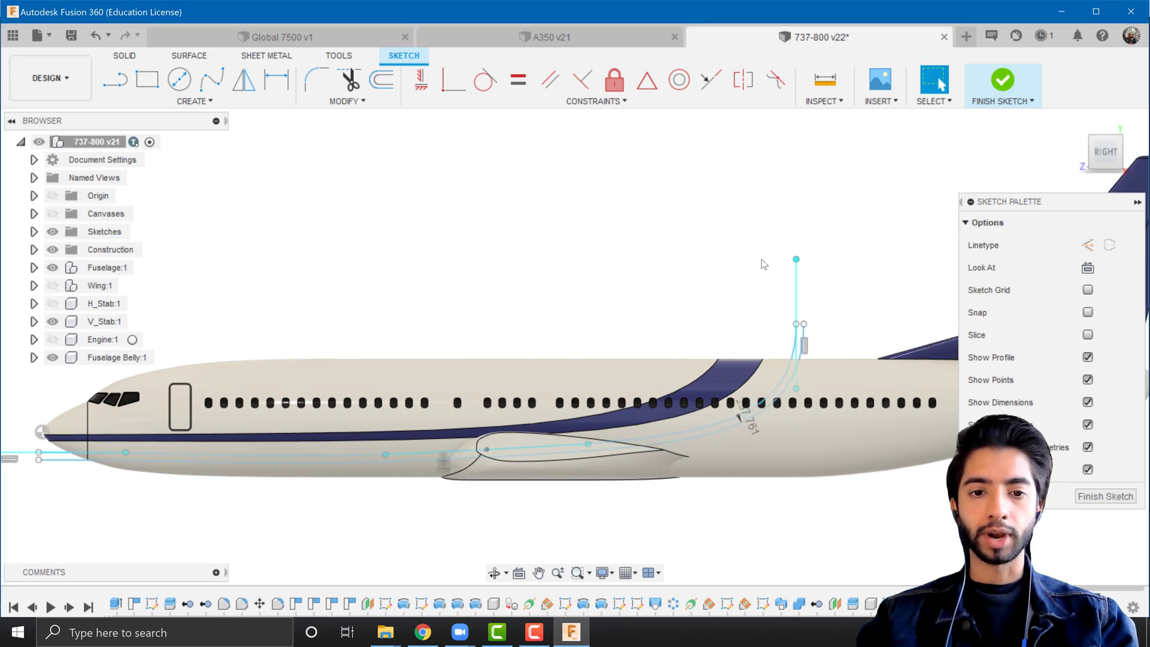
left_click(1004, 82)
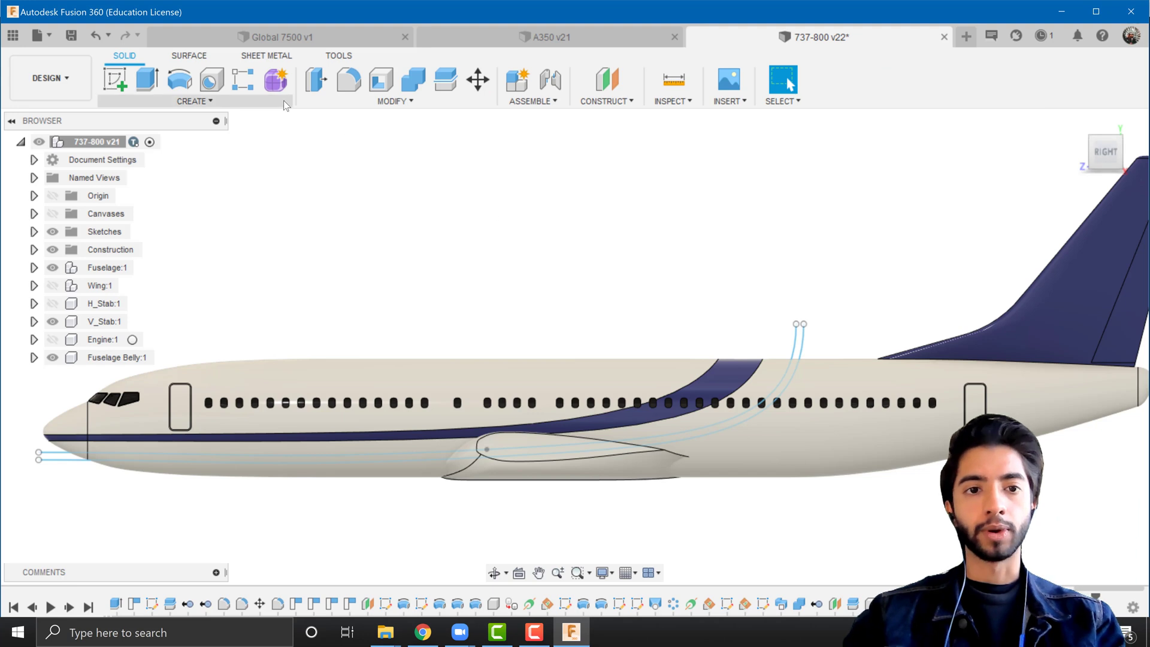
Split the lower fuselage and lower nose cone faces with the upper spline of the new sketch.
left_click(340, 106)
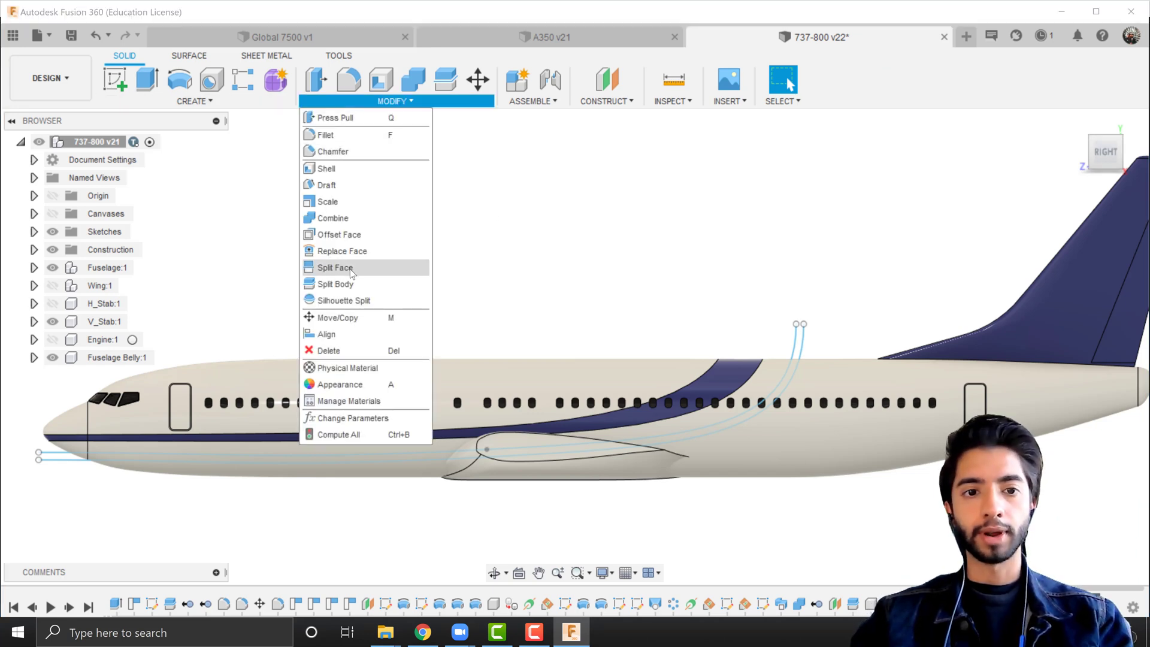
left_click(351, 267)
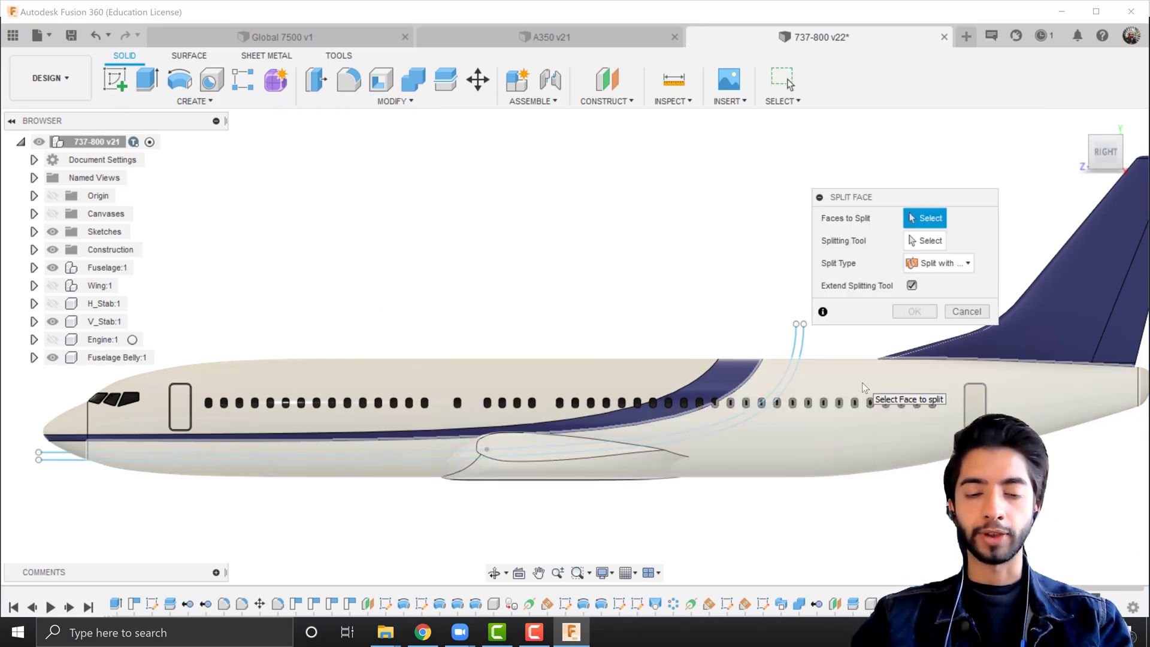
left_click(78, 454)
scroll(81, 452, "up", 6)
scroll(101, 431, "down", 8)
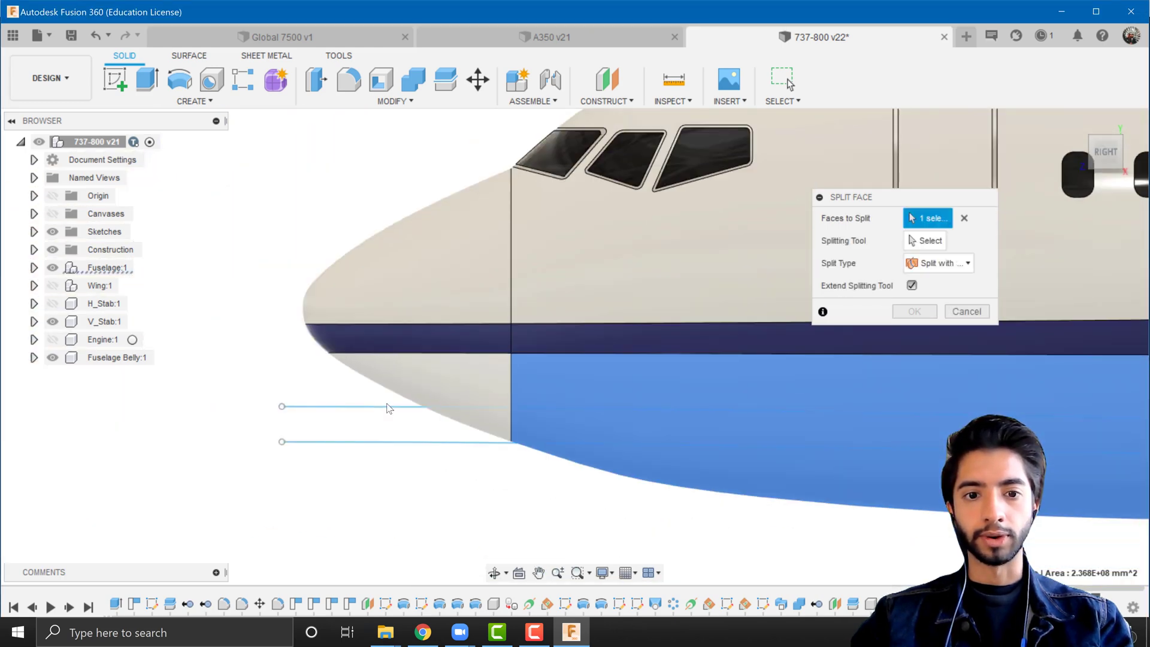
left_click(336, 407)
scroll(260, 404, "down", 8)
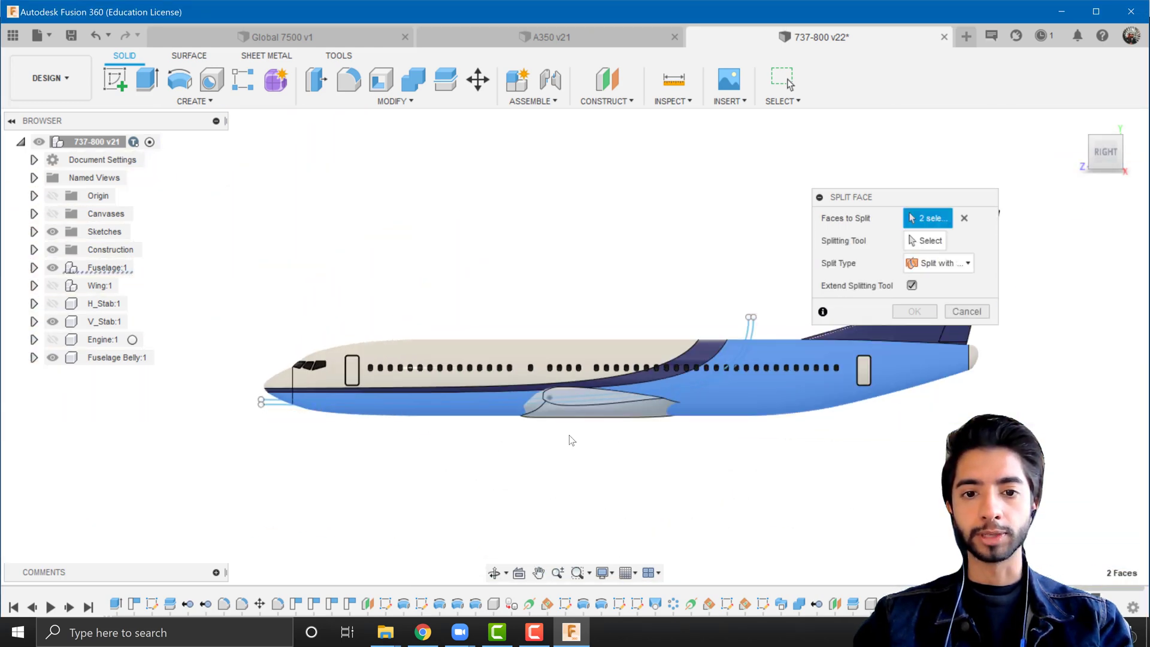
scroll(569, 438, "up", 3)
scroll(518, 444, "down", 2)
middle_click_drag(518, 444, 536, 452)
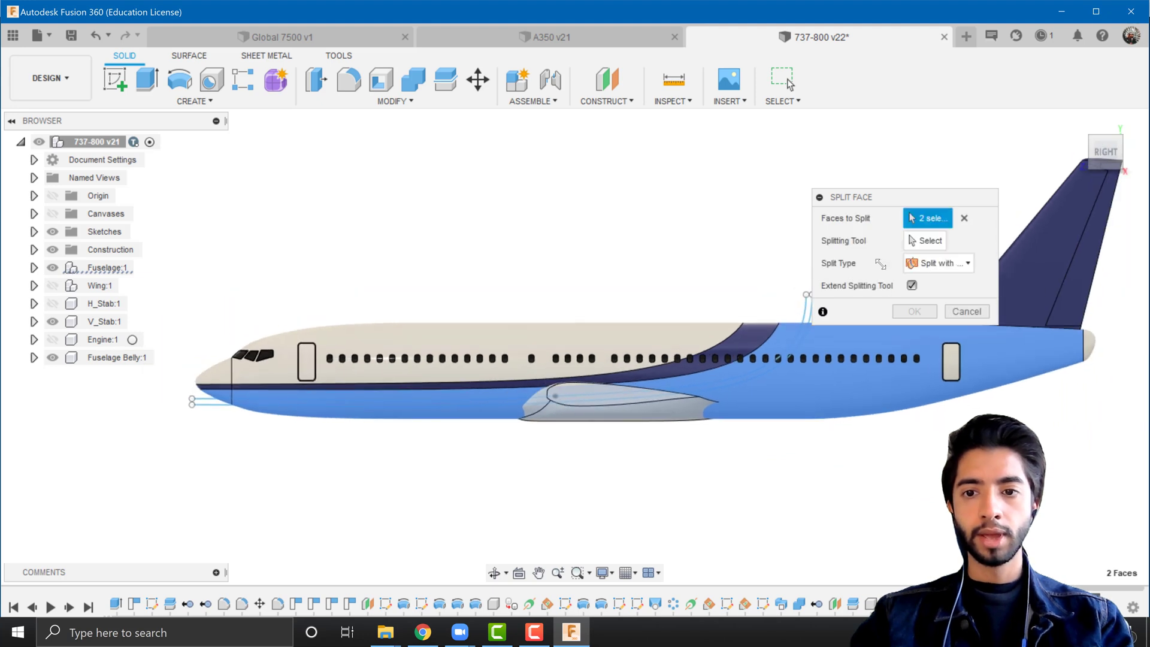
left_click(925, 240)
left_click(800, 324)
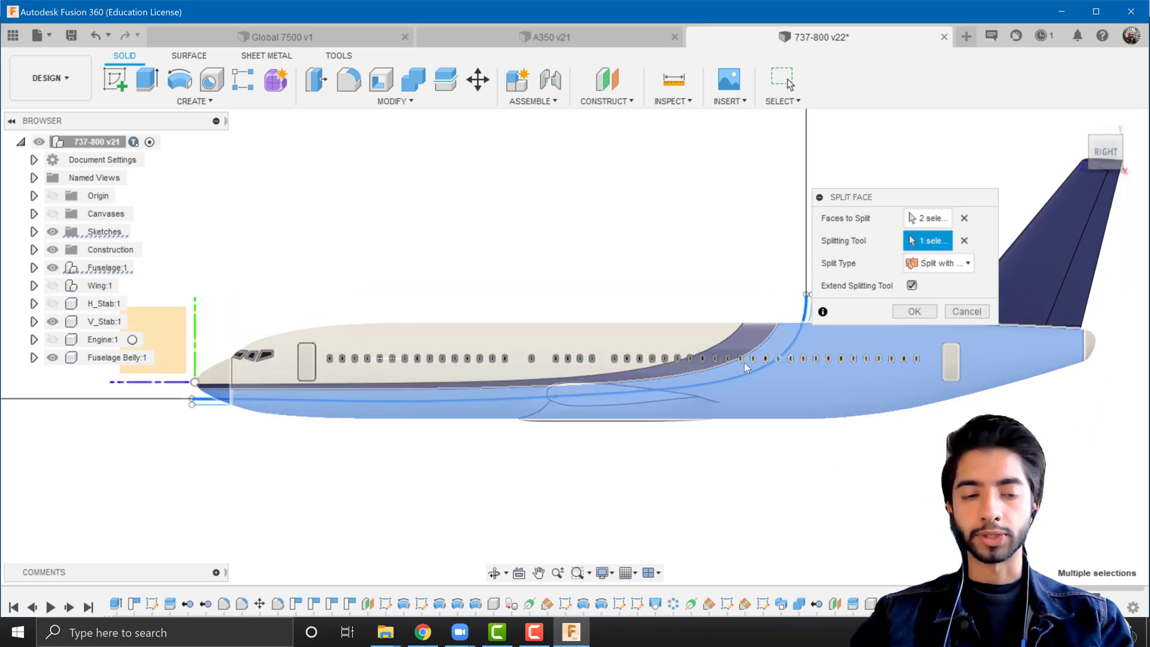
left_click(915, 311)
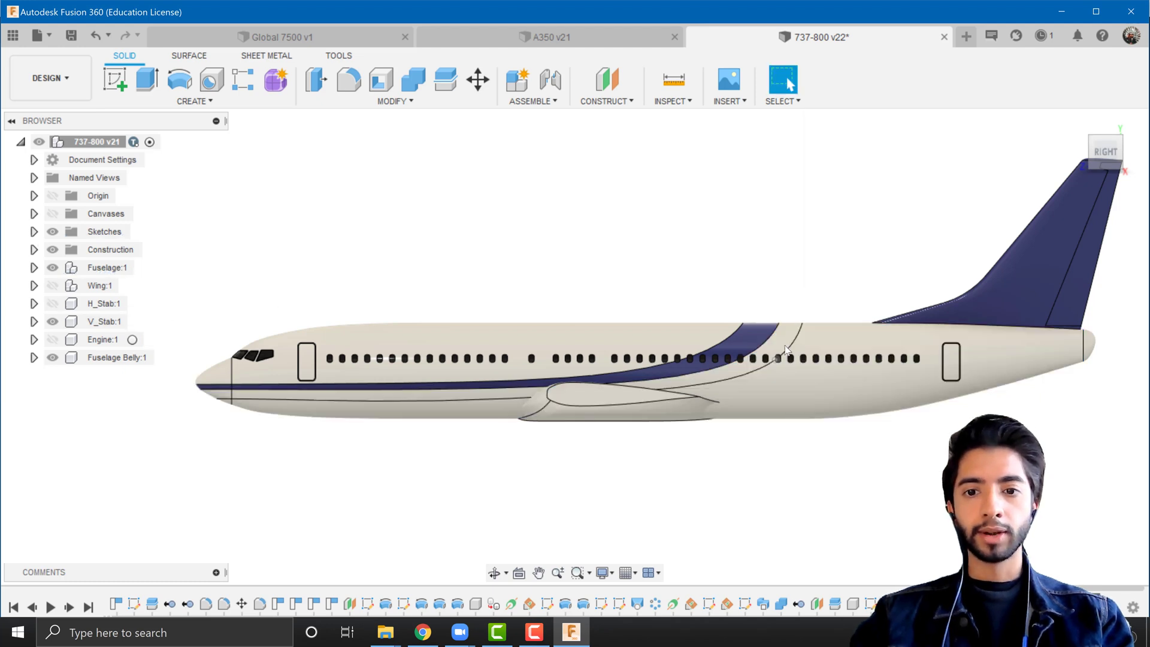
Expand the Sketches folder and show Sketch25 again.
left_click(34, 232)
scroll(66, 300, "down", 5)
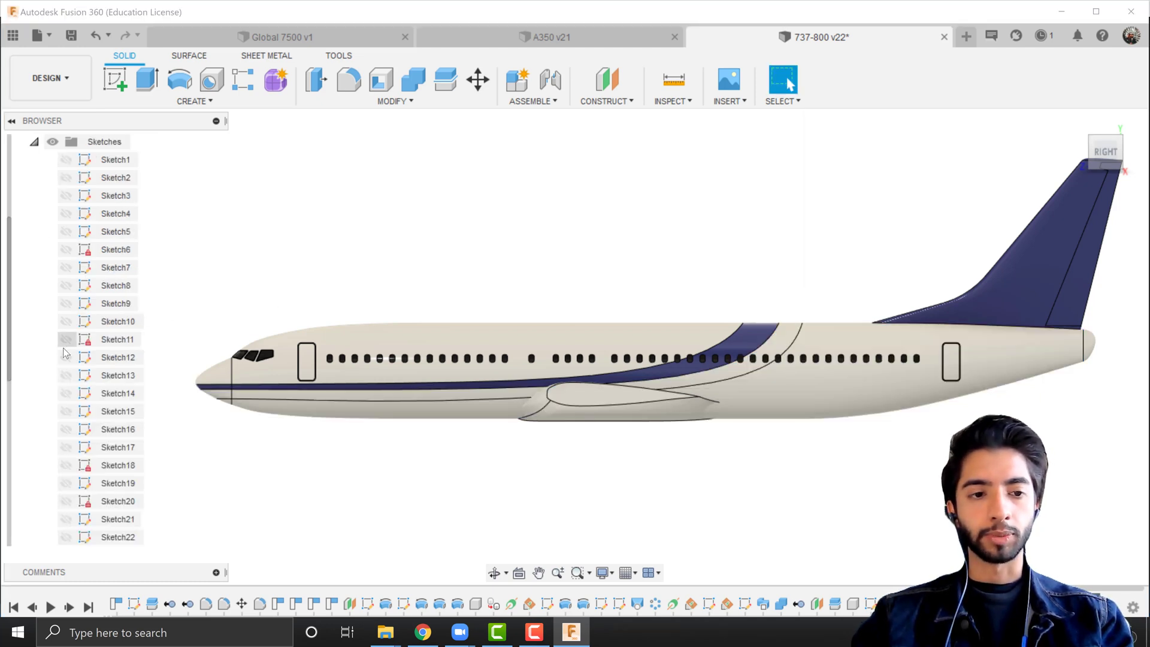
left_click(66, 411)
left_click(66, 411)
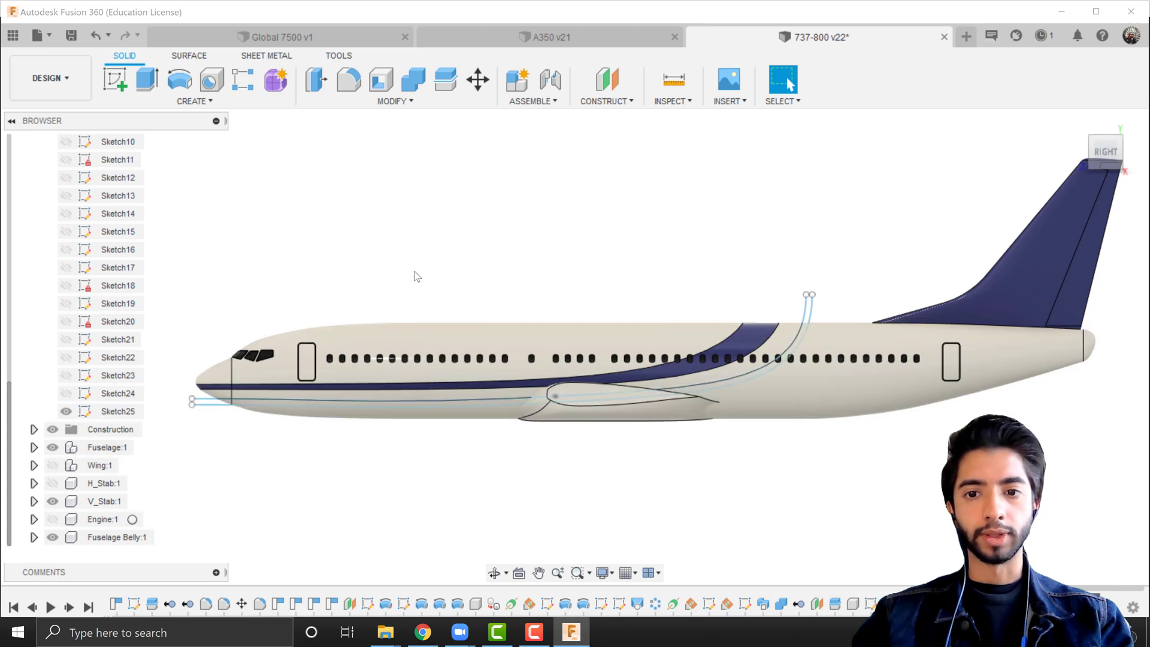
Split the fuselage and nose cone faces below the new split line with the lower offset spline of Sketch25.
left_click(324, 102)
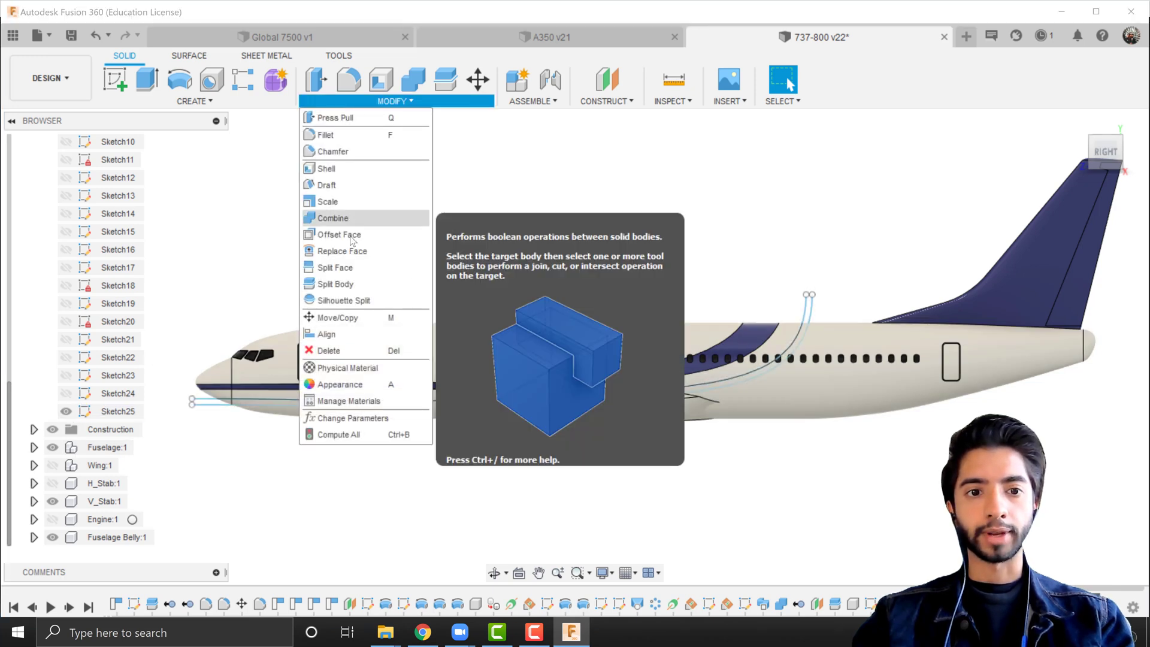
left_click(335, 267)
left_click(846, 392)
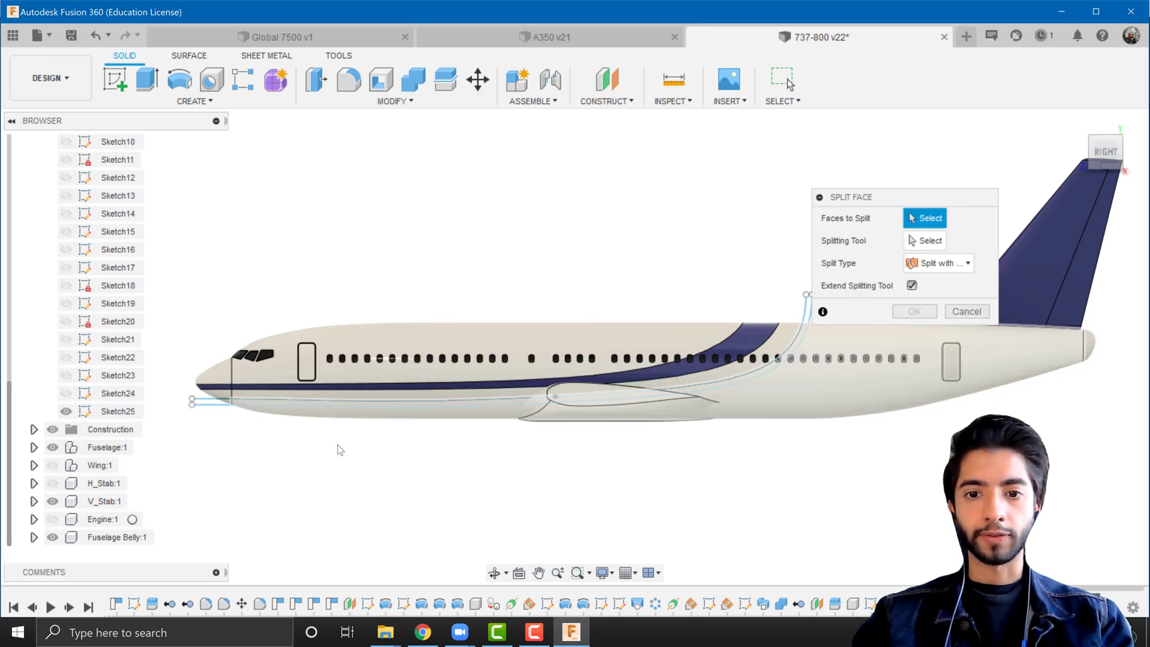
scroll(240, 431, "up", 5)
left_click(196, 350)
scroll(272, 406, "down", 4)
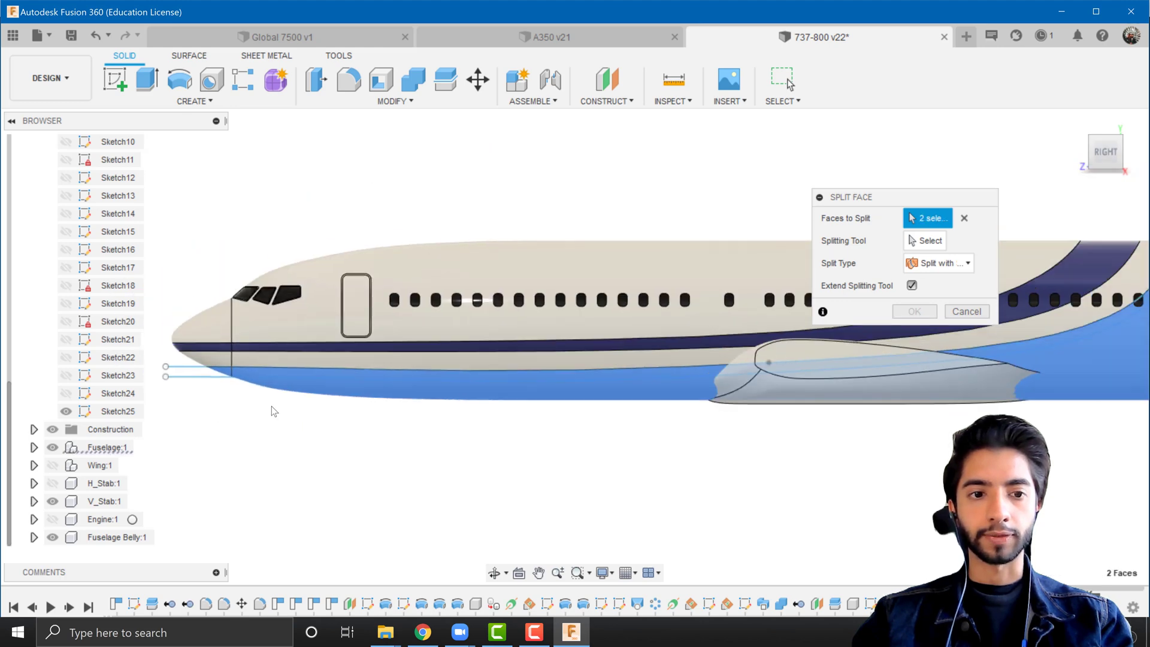
left_click(916, 241)
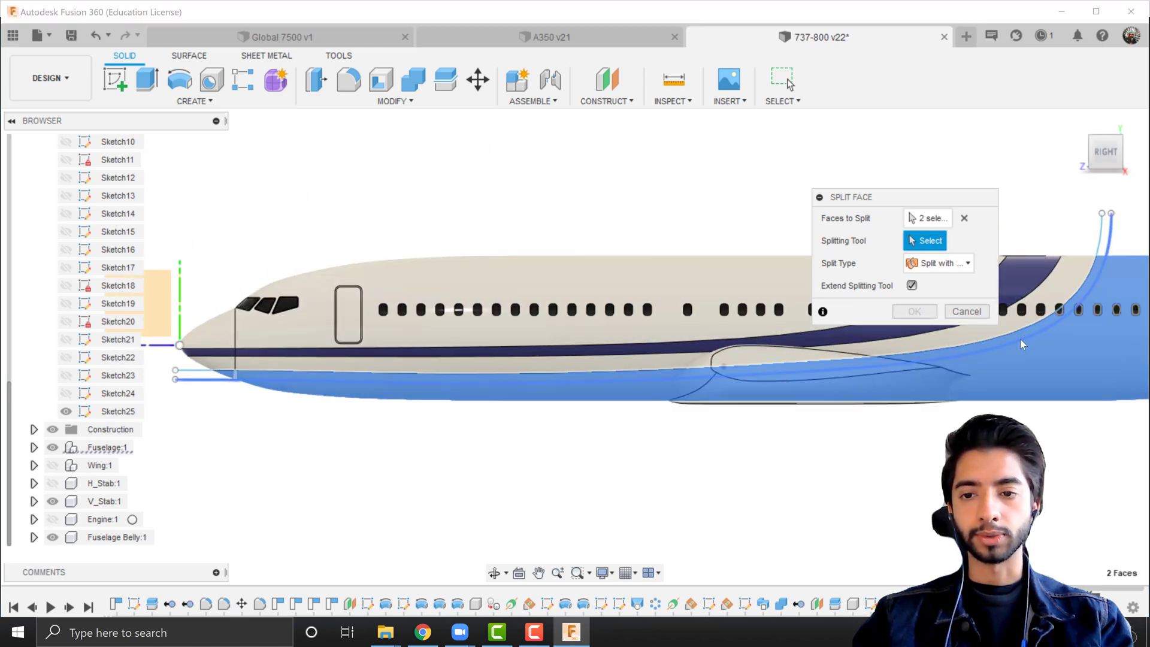
left_click(1019, 339)
key("Escape")
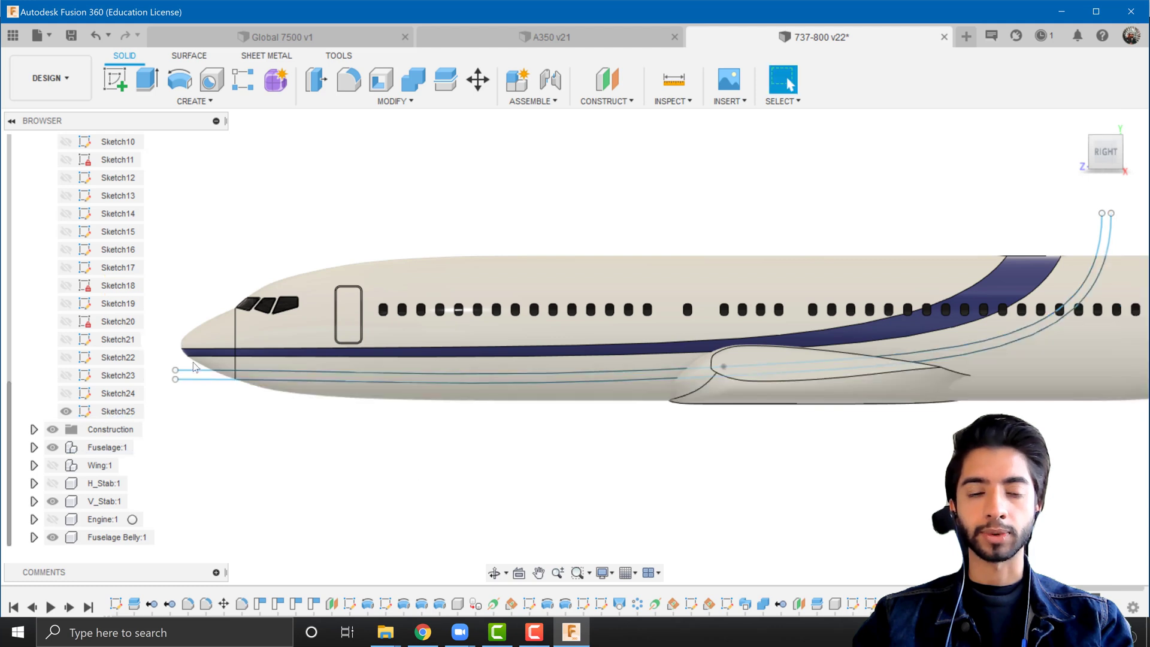
Hide Sketch25 and check the new stripe split lines around the belly fairing.
left_click(66, 412)
scroll(394, 412, "down", 3)
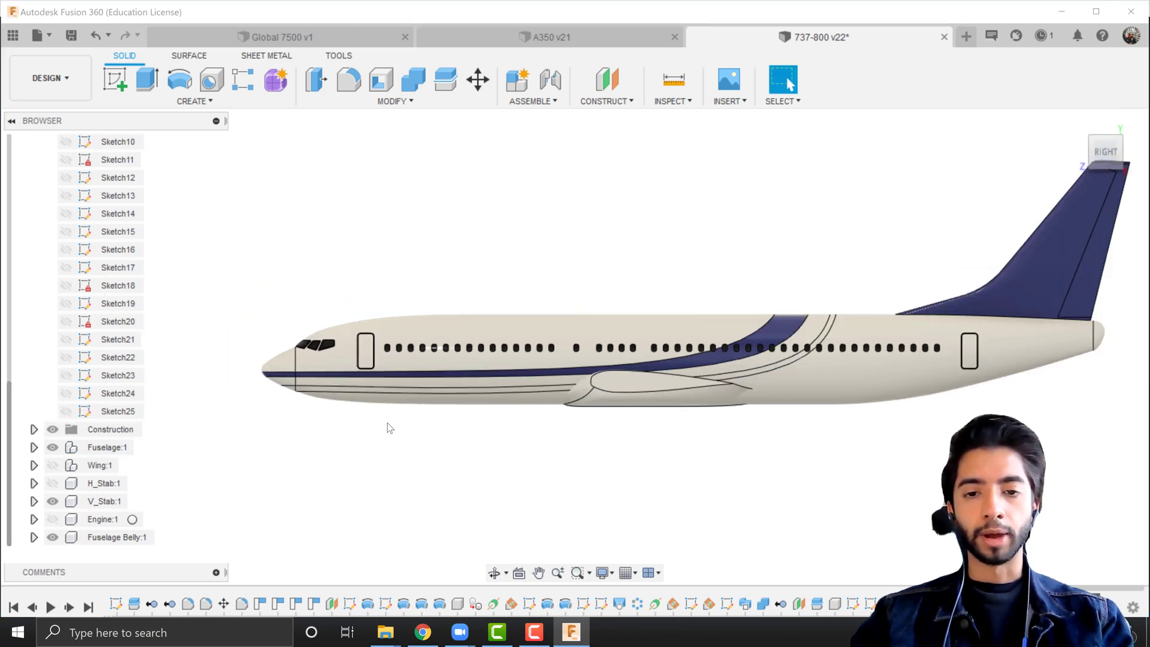
scroll(390, 428, "up", 1)
scroll(590, 401, "up", 2)
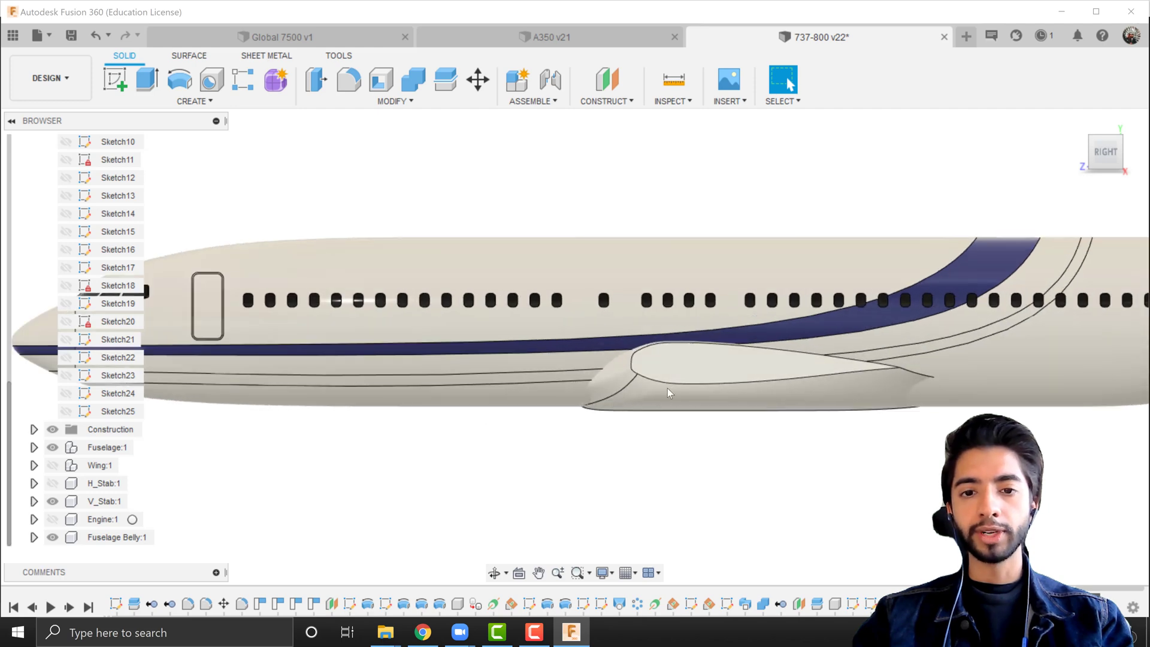
Edit the upper secondary-stripe face split on the fuselage, adding the belly fairing's oval side face and surrounding fairing face to the faces to split.
mouse_move(667, 390)
middle_mouse_down("shift")
mouse_move(668, 411)
mouse_move(732, 412)
mouse_move(629, 393)
mouse_move(660, 382)
middle_mouse_up("shift")
scroll(633, 379, "up", 3)
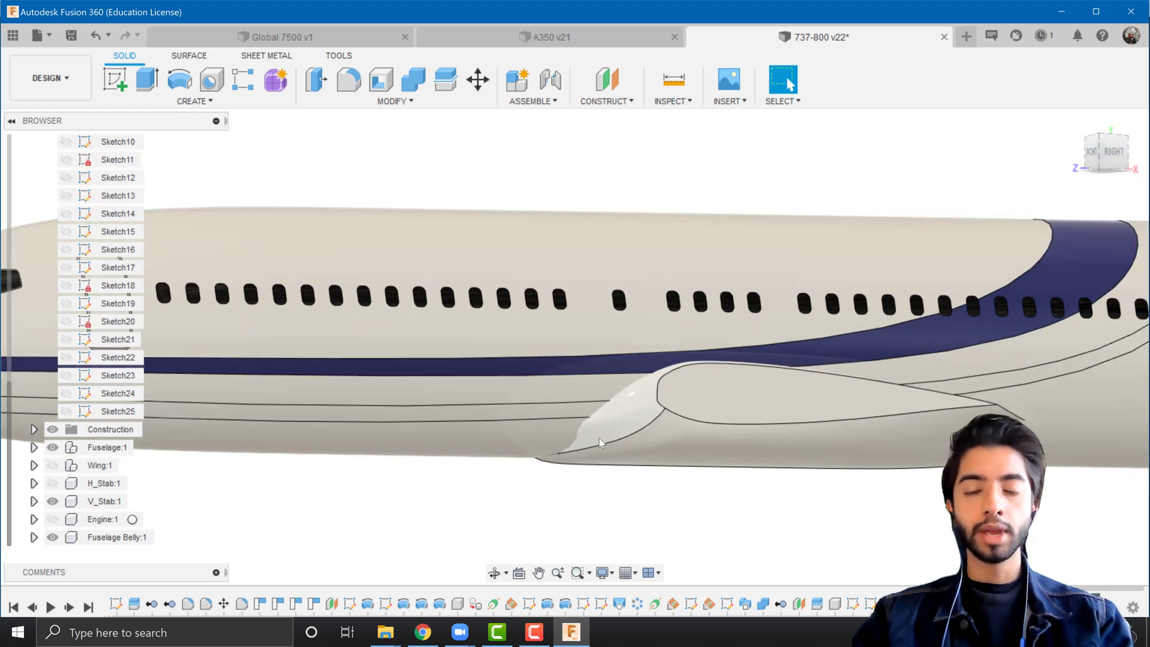
left_click(599, 438)
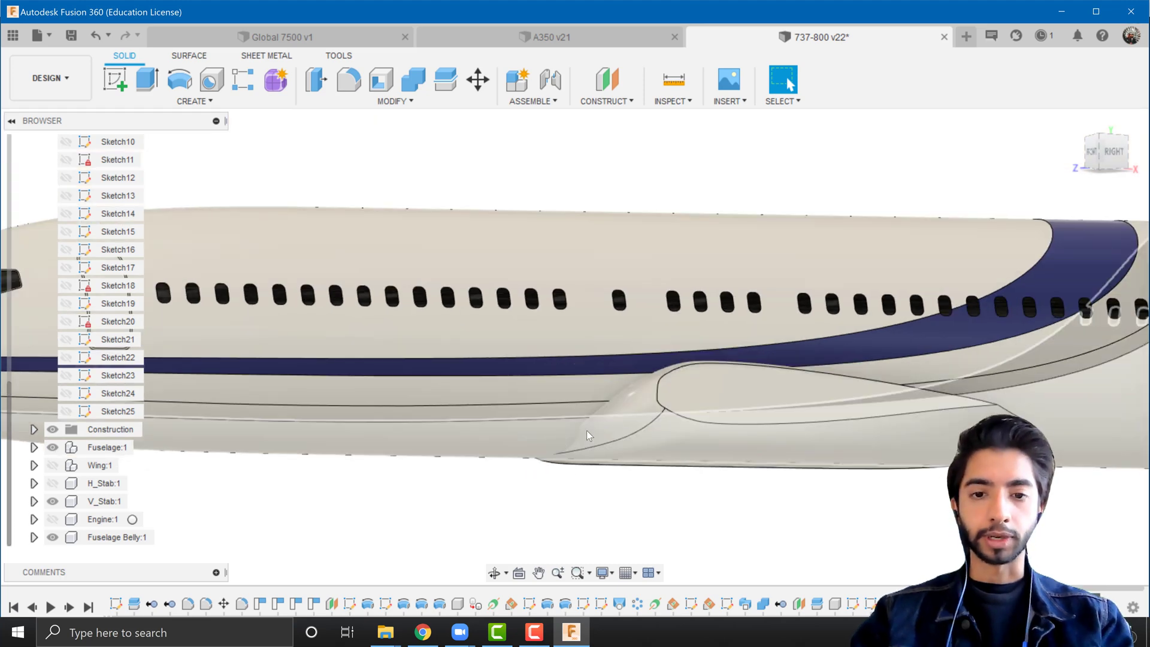
left_click(350, 493)
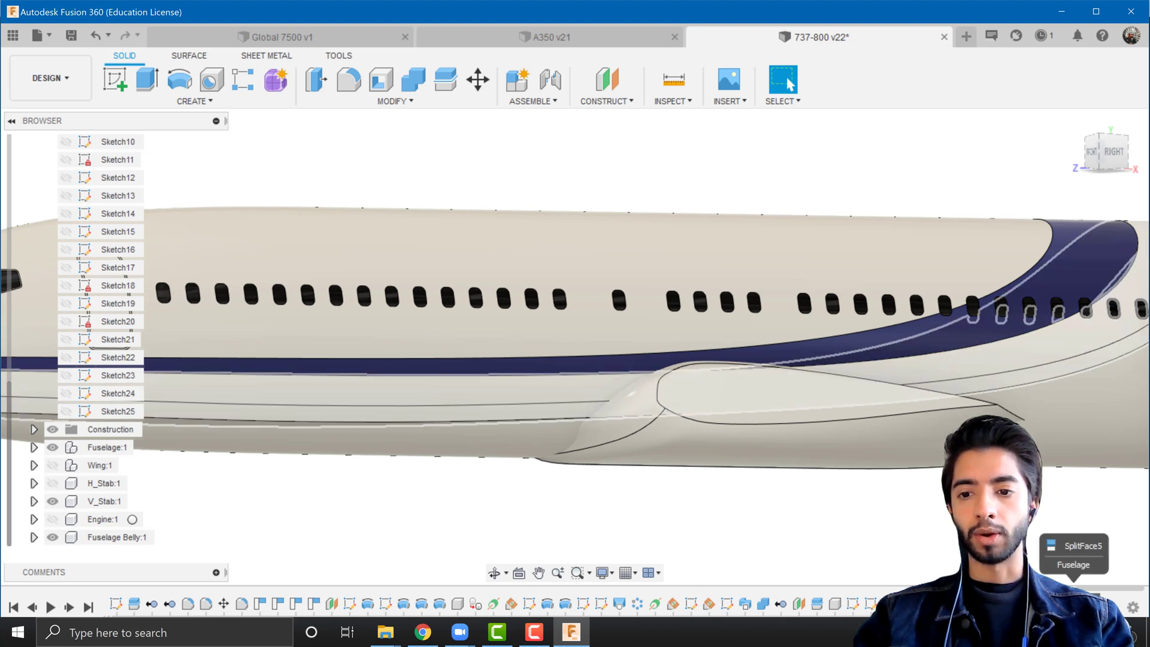
right_click(1019, 431)
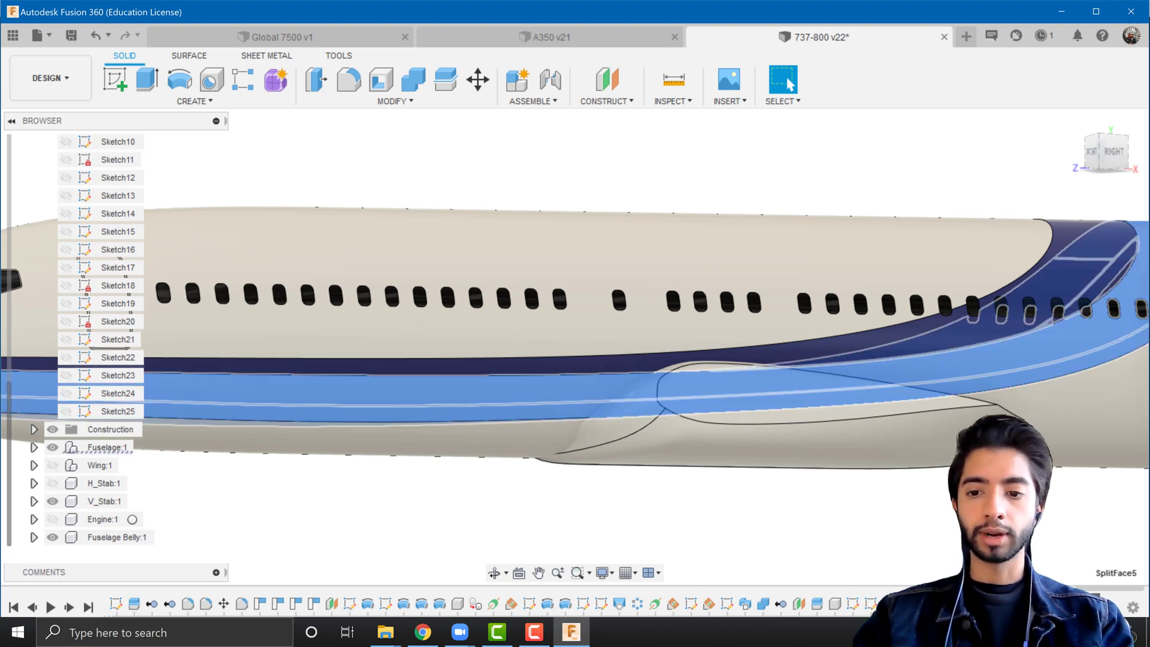
left_click(1058, 476)
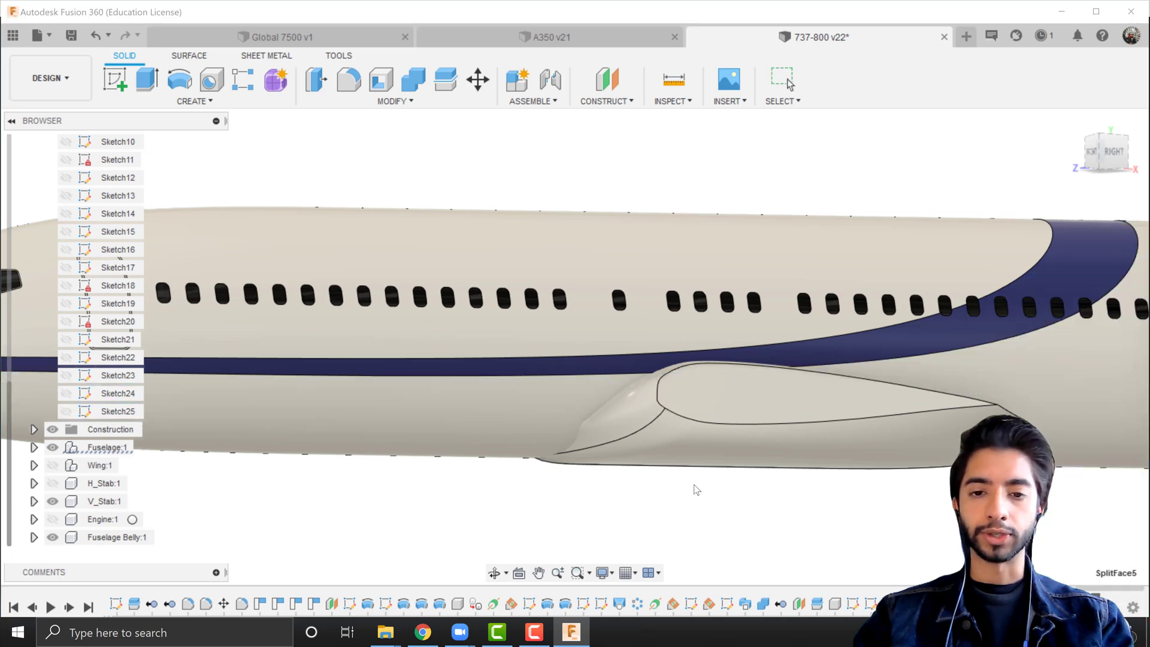
scroll(567, 484, "down", 3)
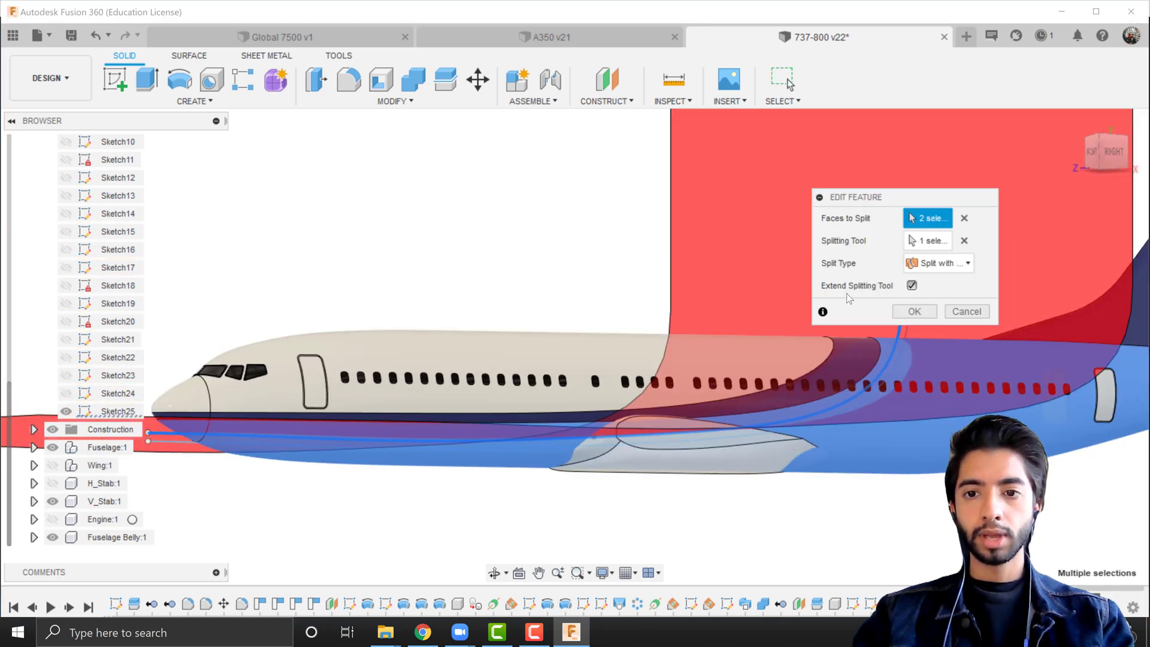
left_click(1108, 153)
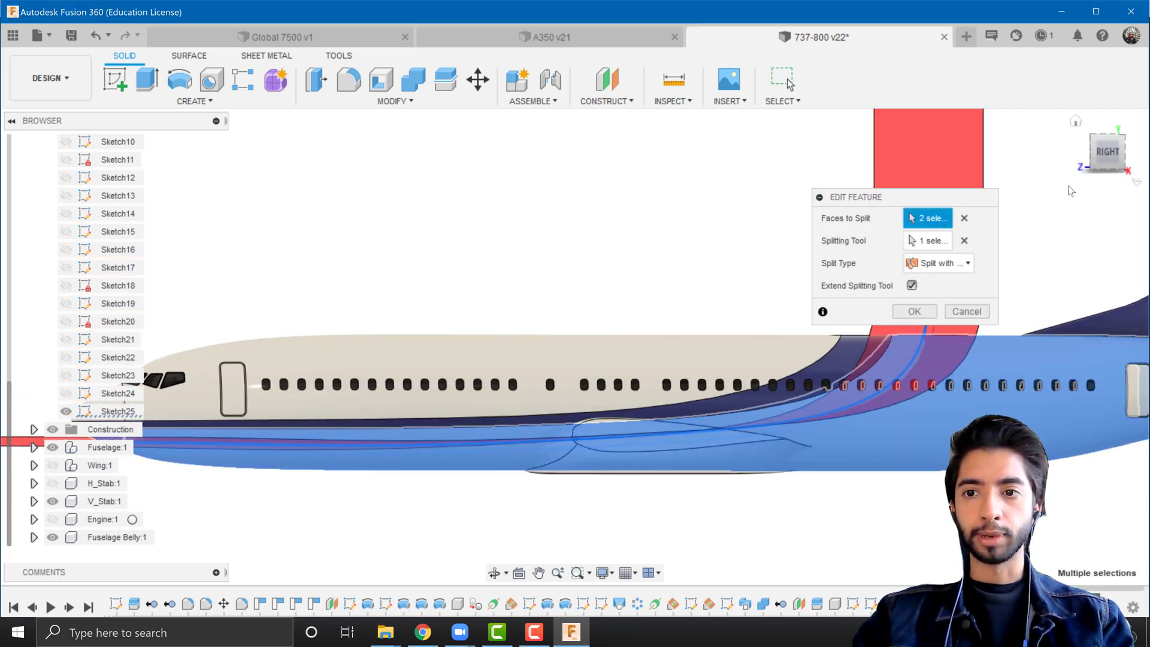
scroll(585, 378, "up", 5)
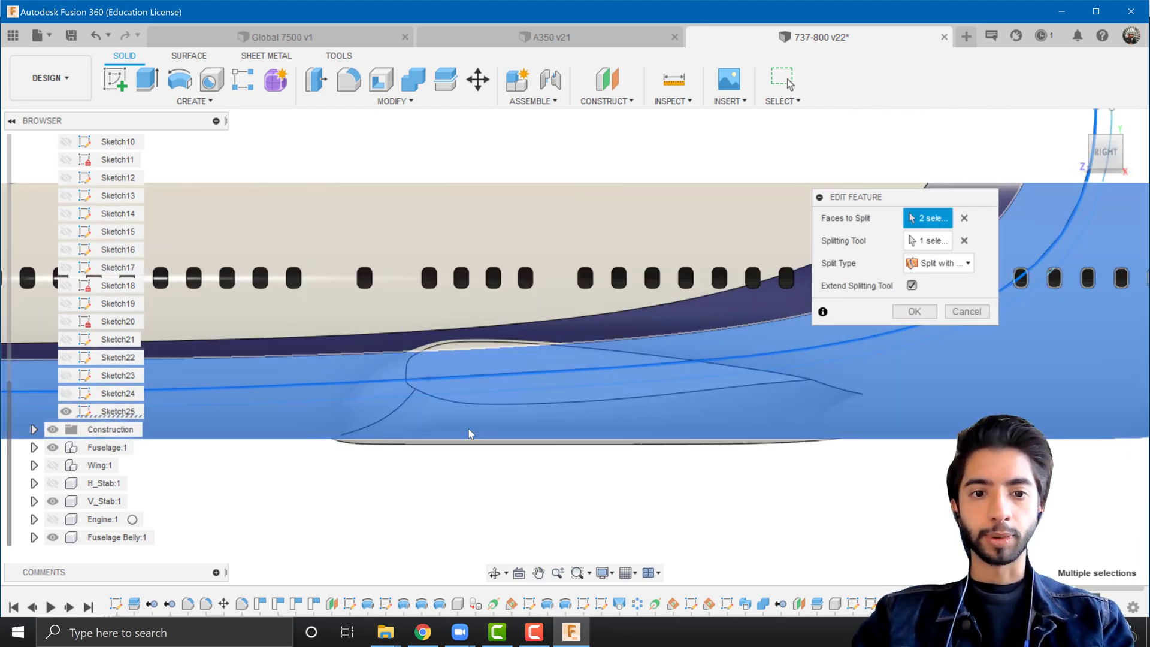
left_click(488, 384)
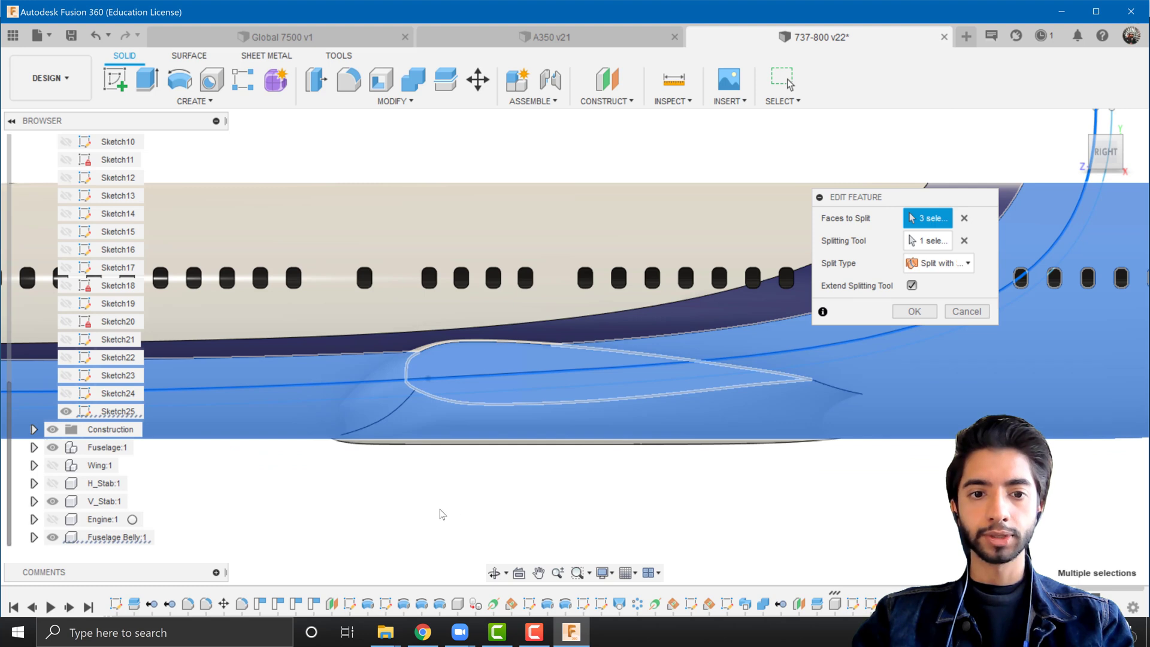
left_click(380, 402)
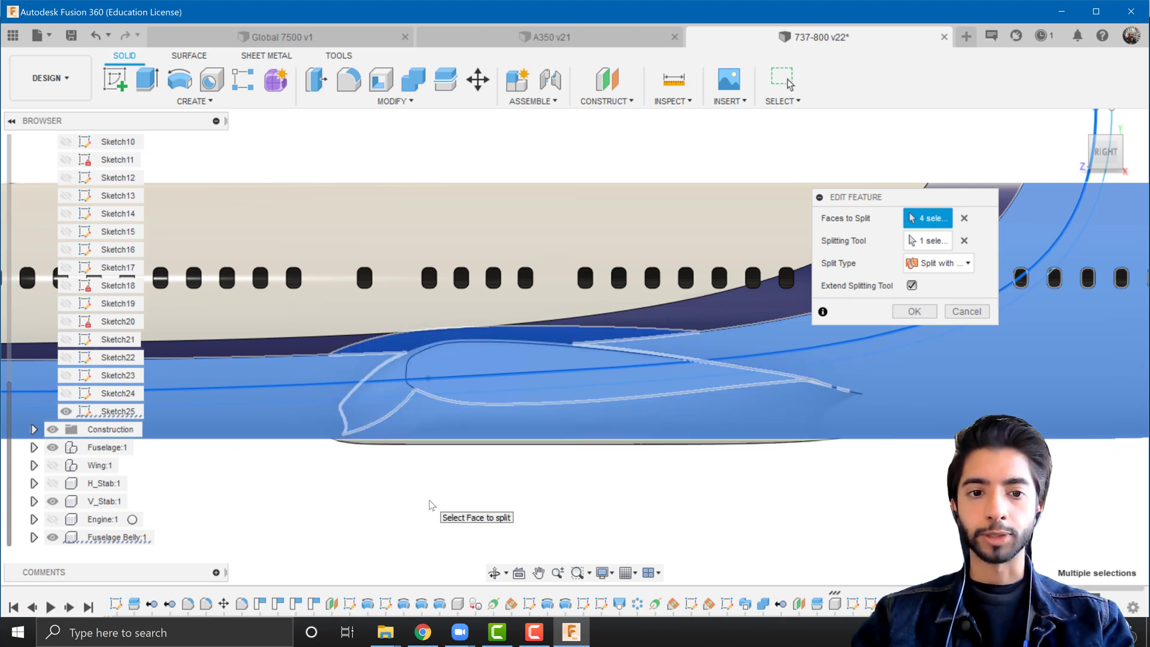
left_click(911, 311)
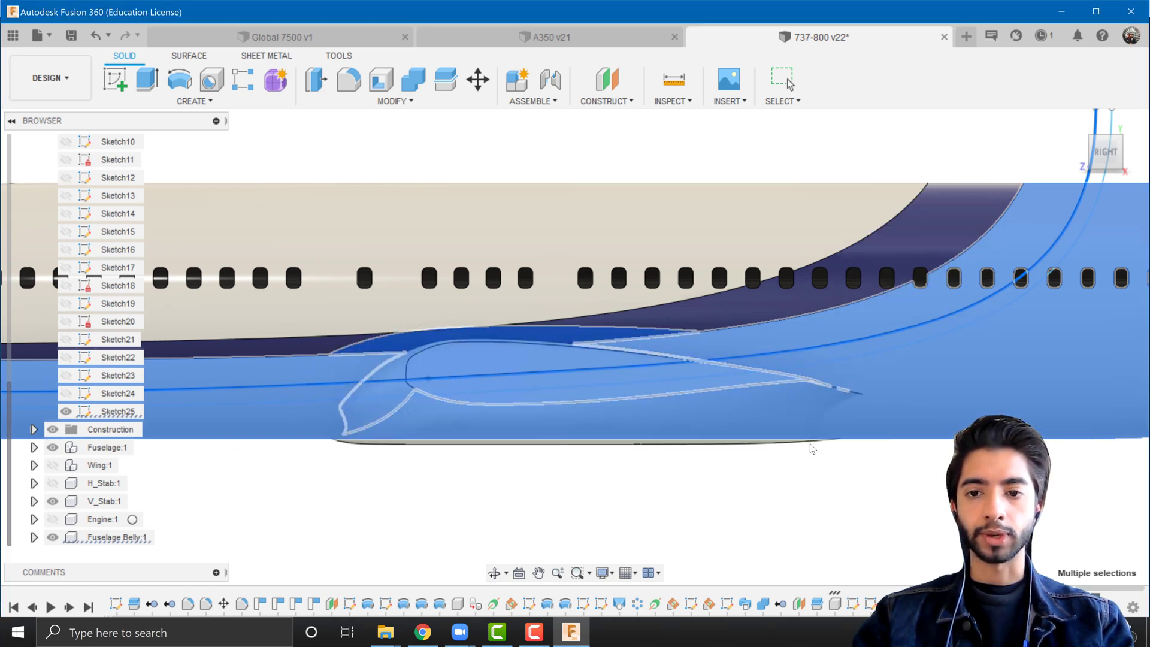
key("Escape")
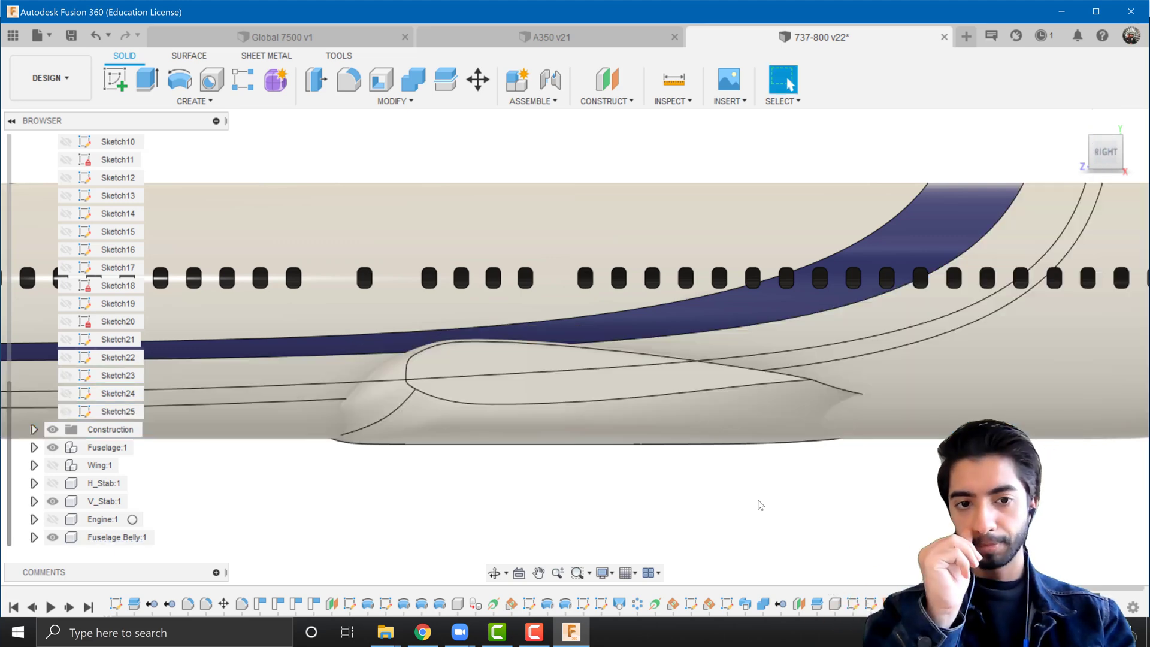
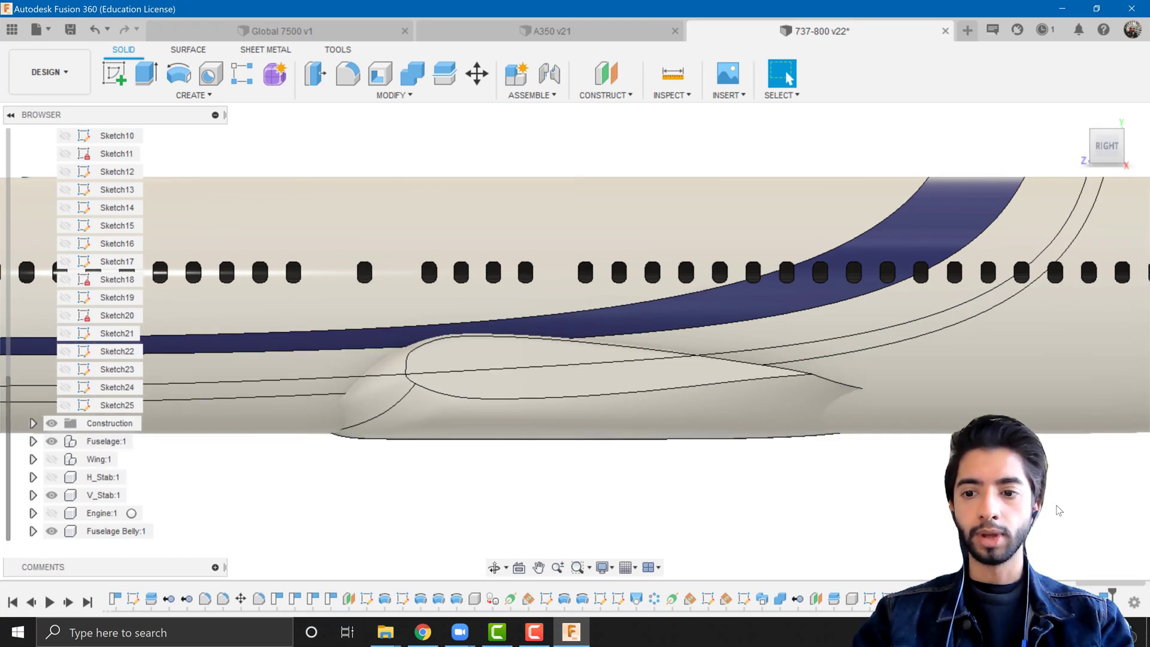
Edit the lower secondary-stripe face split, adding the belly fairing faces below the upper line to the faces to split.
right_click(1111, 595)
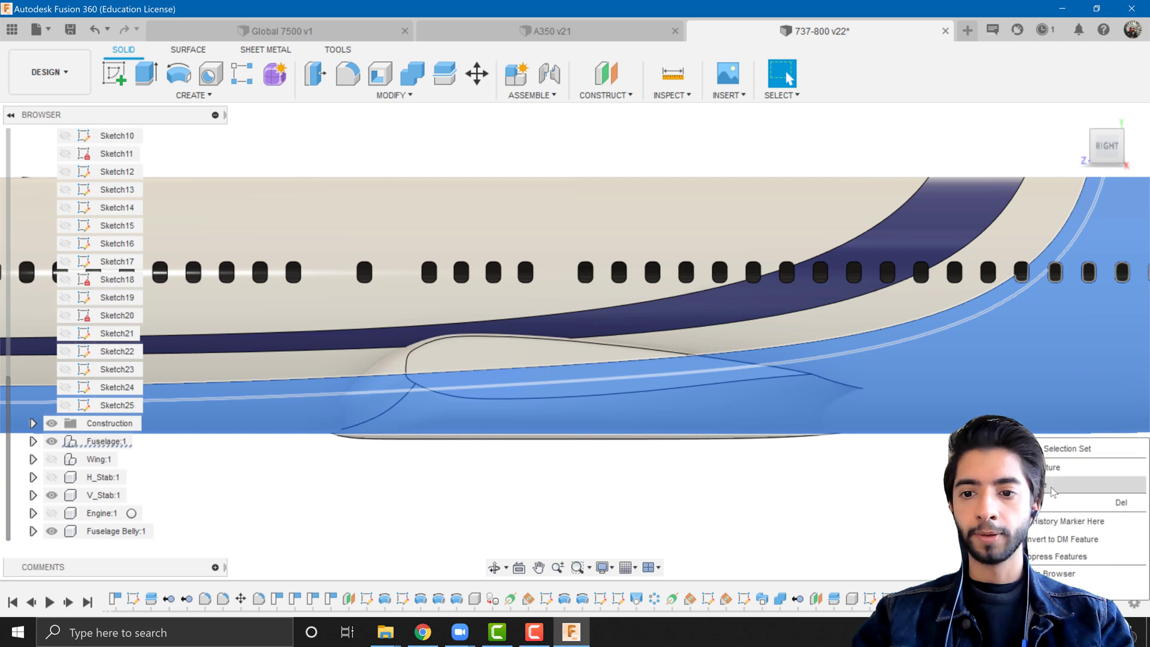
left_click(1055, 469)
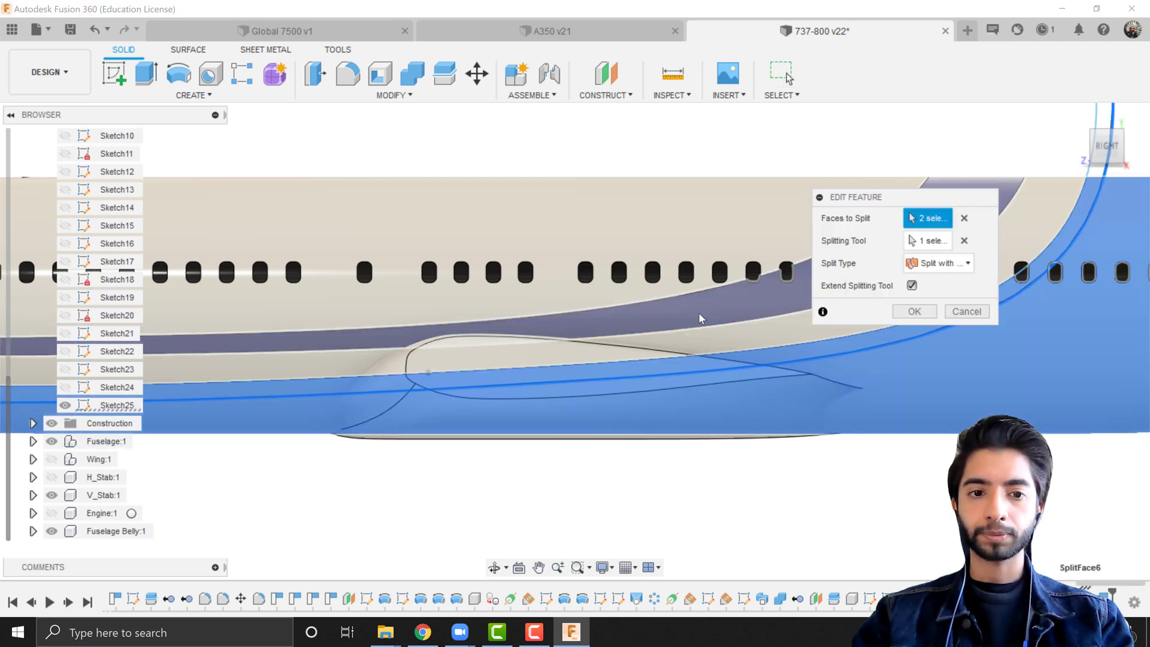
left_click(530, 387)
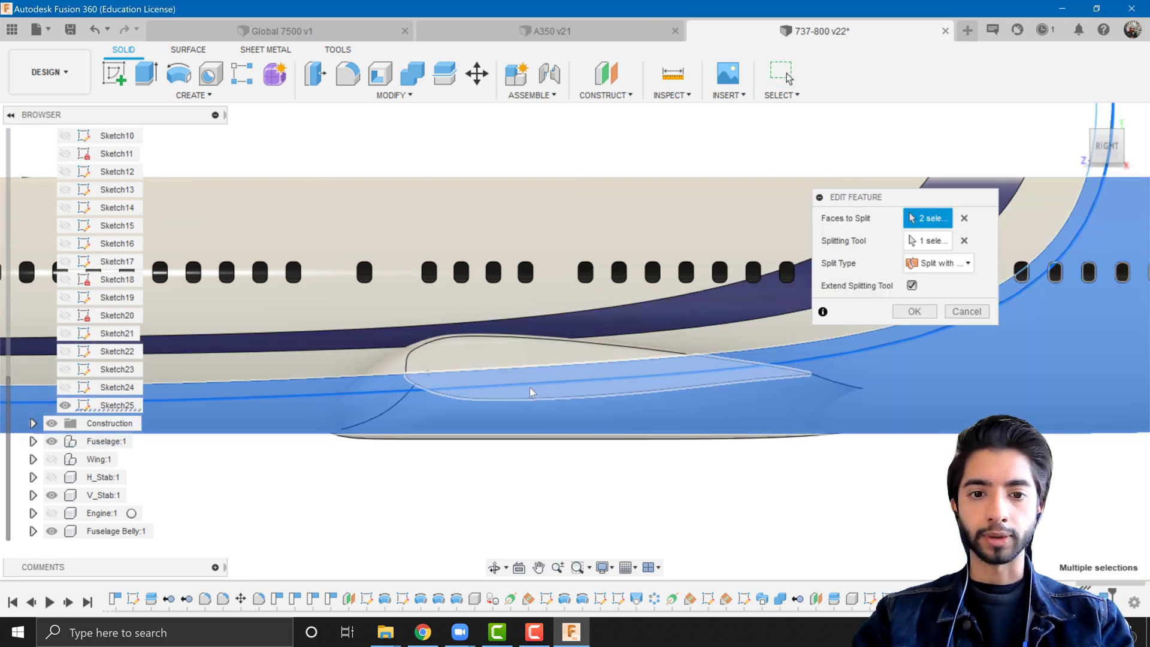
left_click(395, 404)
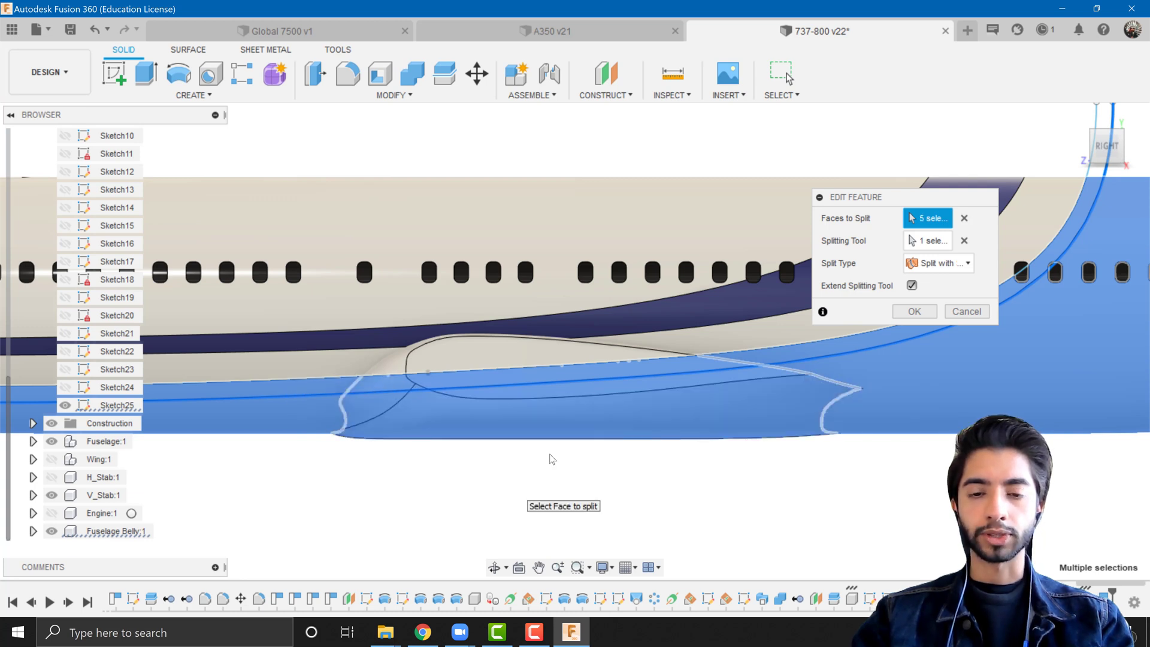
left_click(397, 429)
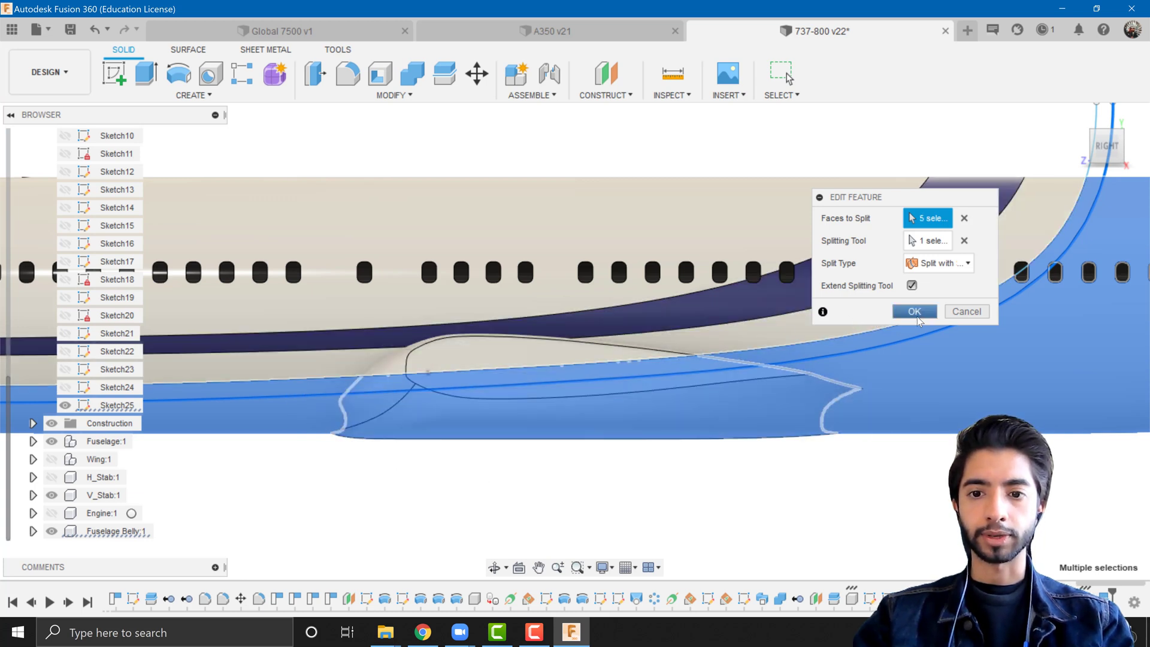
left_click(914, 312)
left_click(506, 493)
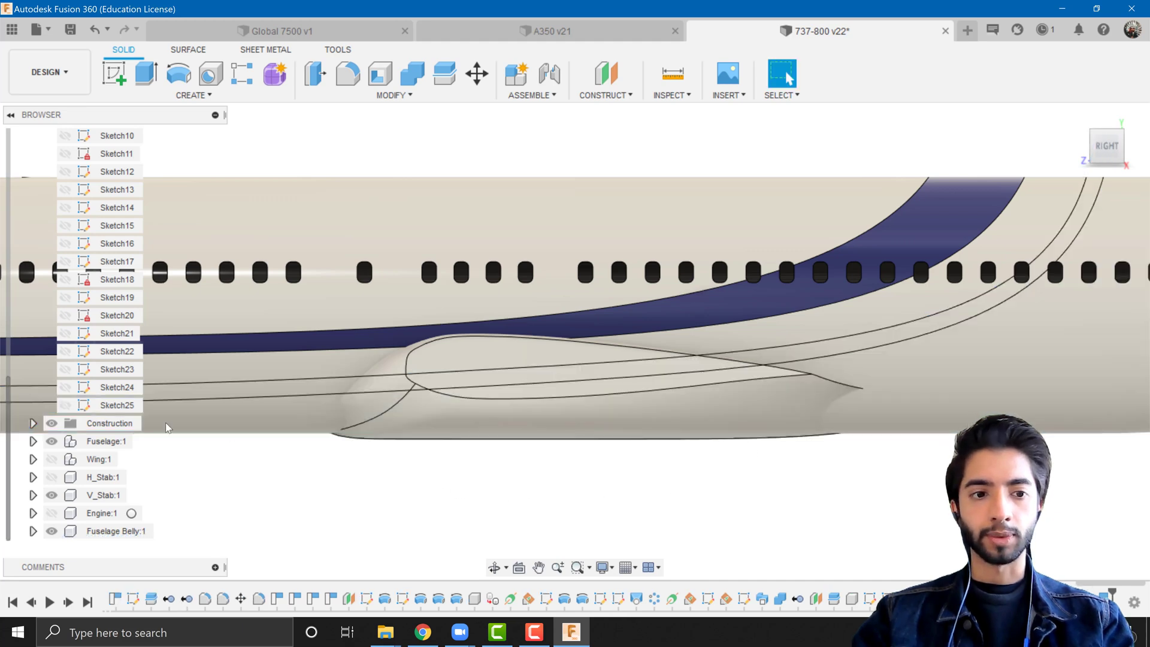
Apply the design's glossy blue appearance, in face mode, to the fuselage and nose faces between the two secondary-stripe lines.
middle_click_drag(374, 477, 535, 477, "shift")
scroll(484, 489, "down", 5)
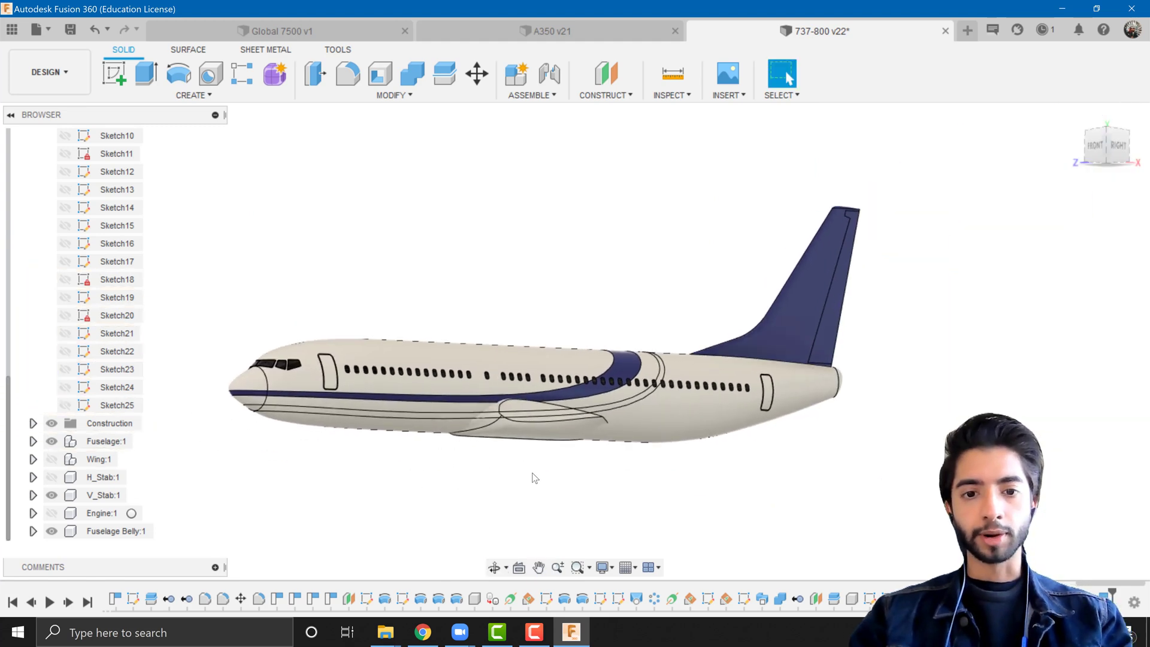
key("a")
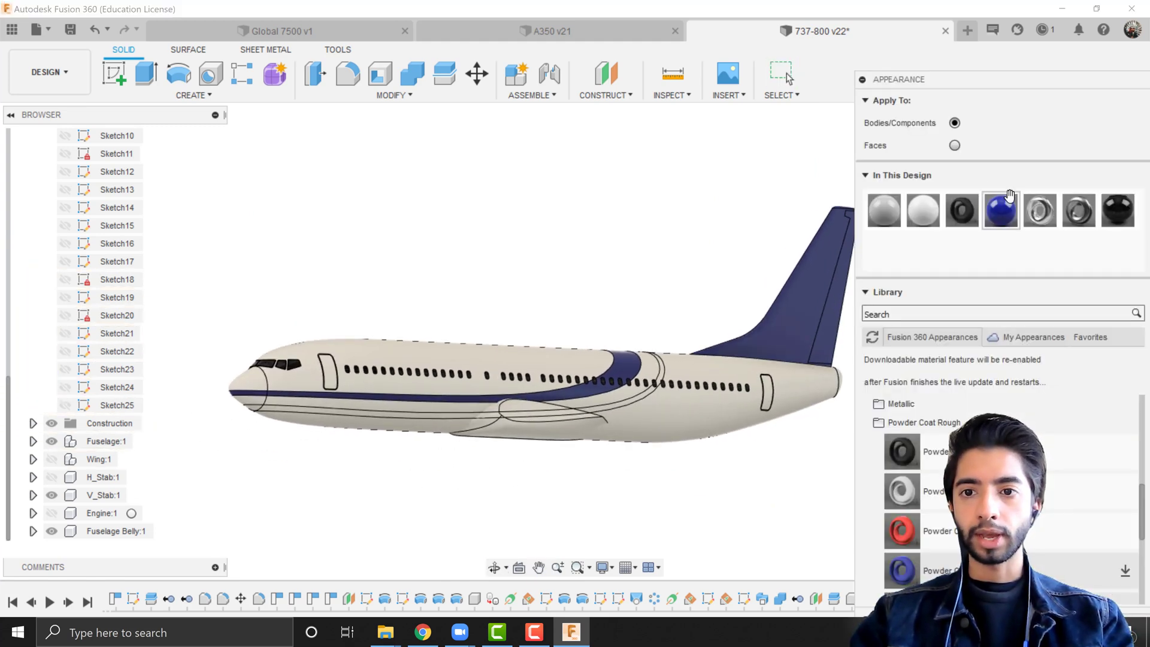
scroll(446, 457, "up", 4)
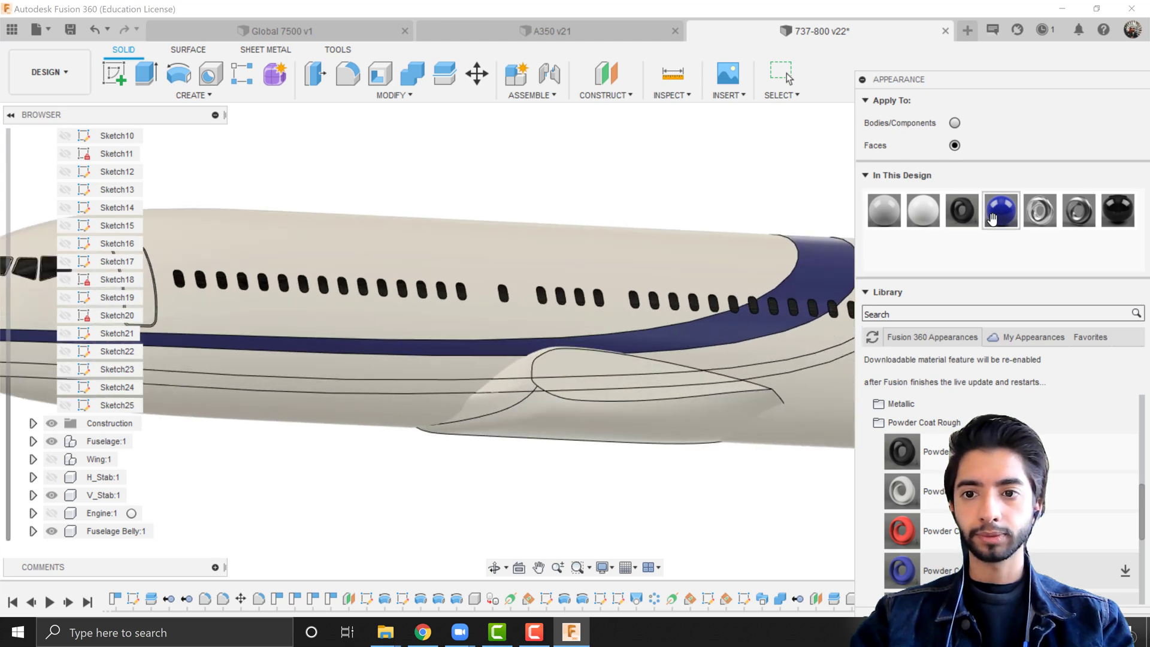
middle_click_drag(741, 314, 659, 287, "shift")
left_click_drag(1002, 207, 713, 276)
Apply the same blue appearance to the stripe faces on the belly fairing, including the small sliver face, and finish the appearance editing.
middle_click_drag(568, 464, 848, 383)
scroll(531, 327, "up", 1)
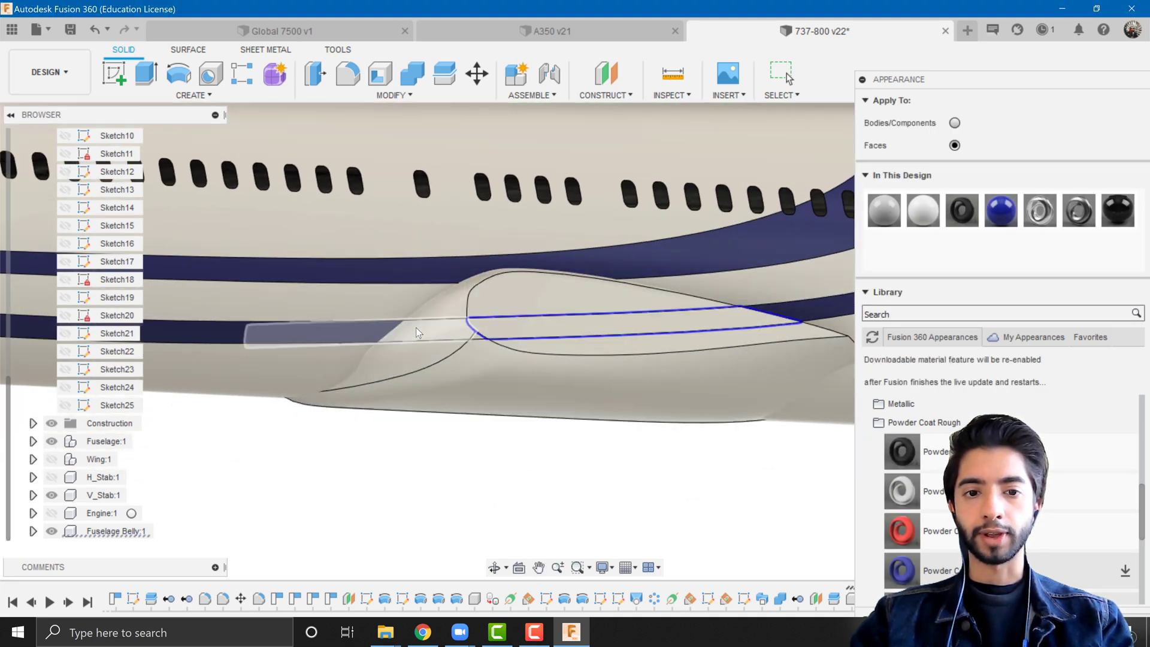
scroll(479, 353, "up", 2)
scroll(459, 297, "down", 1)
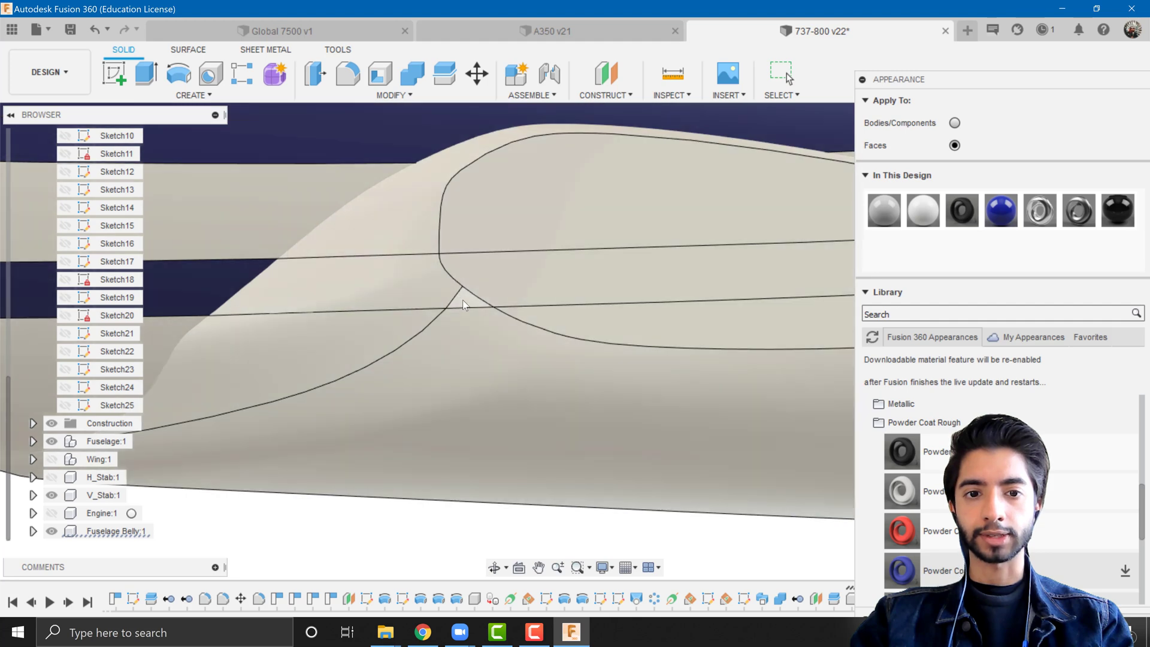
scroll(443, 479, "down", 3)
left_click_drag(1000, 210, 446, 498)
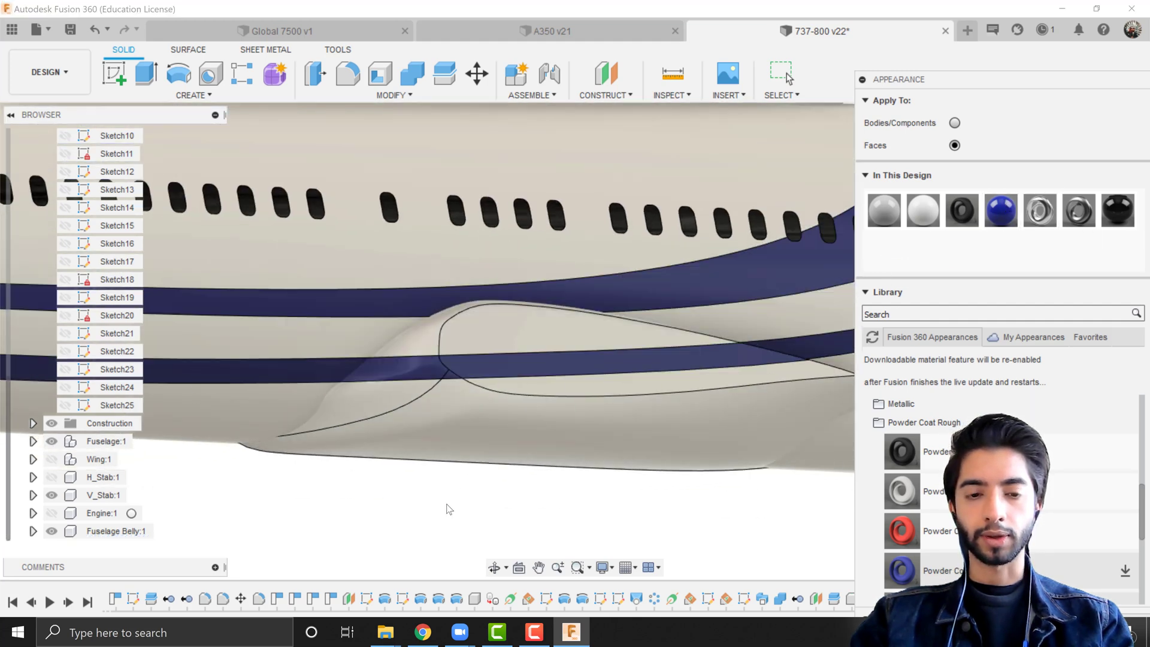
scroll(443, 496, "down", 5)
middle_click_drag(436, 484, 570, 437, "shift")
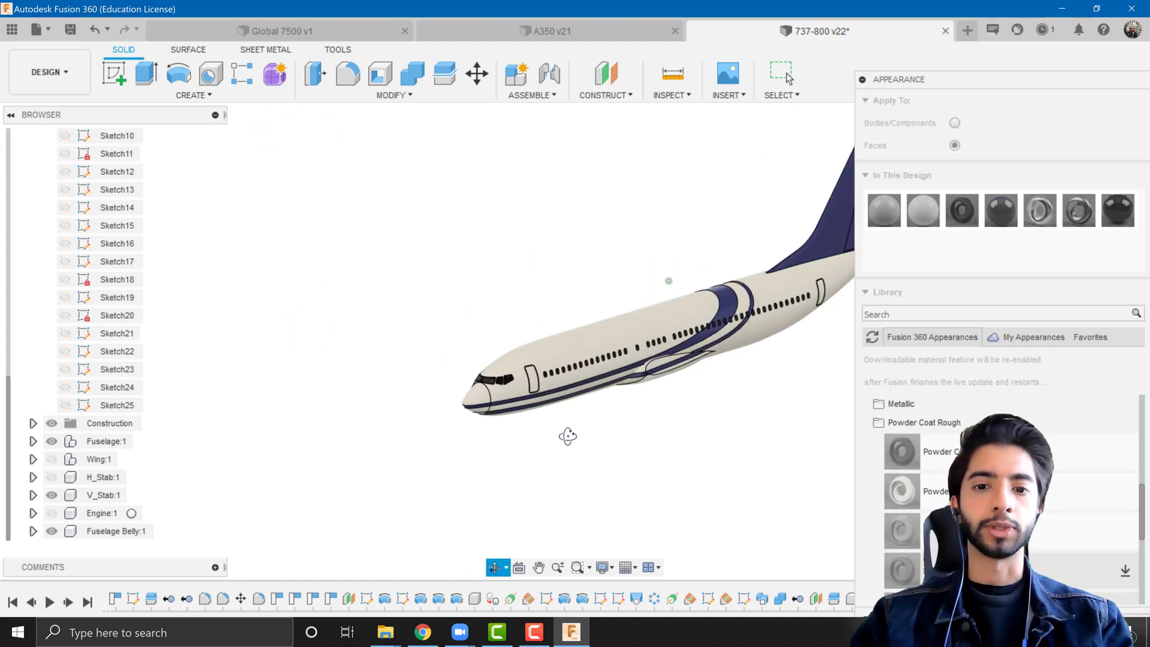
key("Escape")
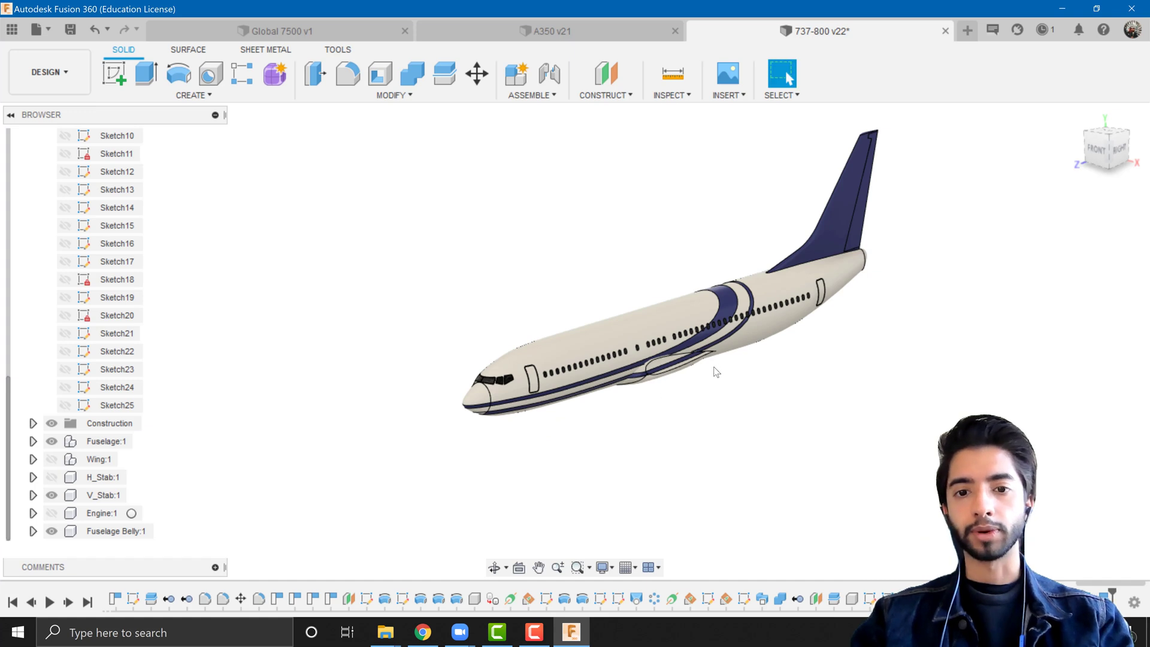
Save the 737-800 design as a new version.
scroll(716, 372, "up", 3)
key("ctrl+s")
key("Return")
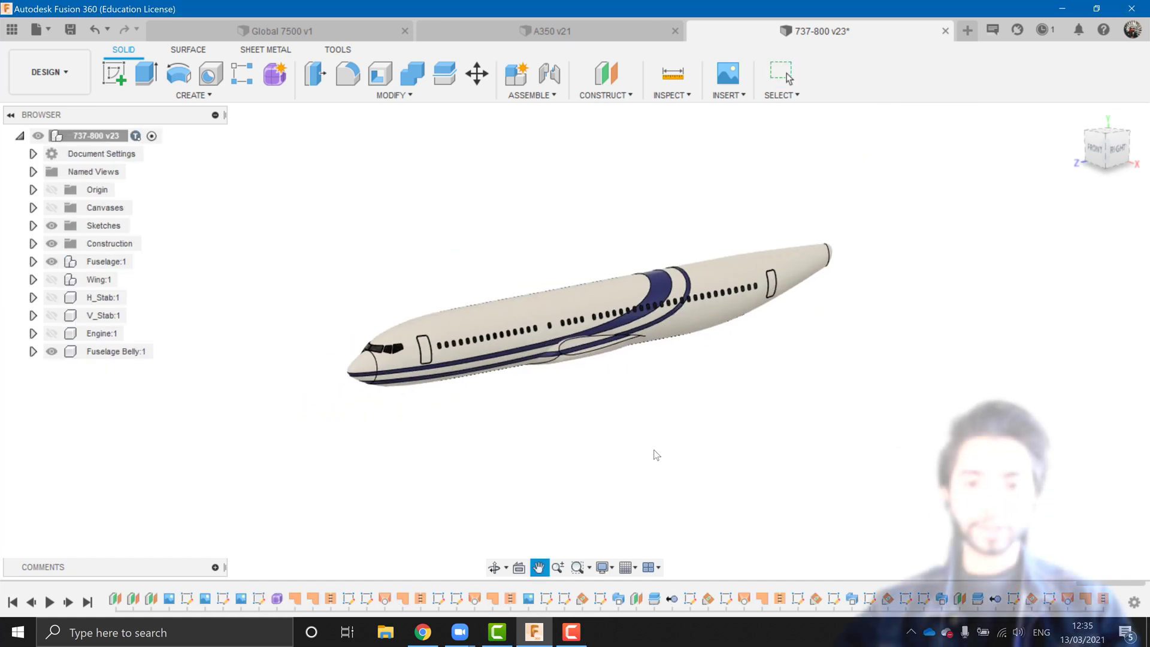
Show the Engine, V_Stab, H_Stab and Wing components and inspect the livery on the whole aircraft.
scroll(654, 457, "up", 2)
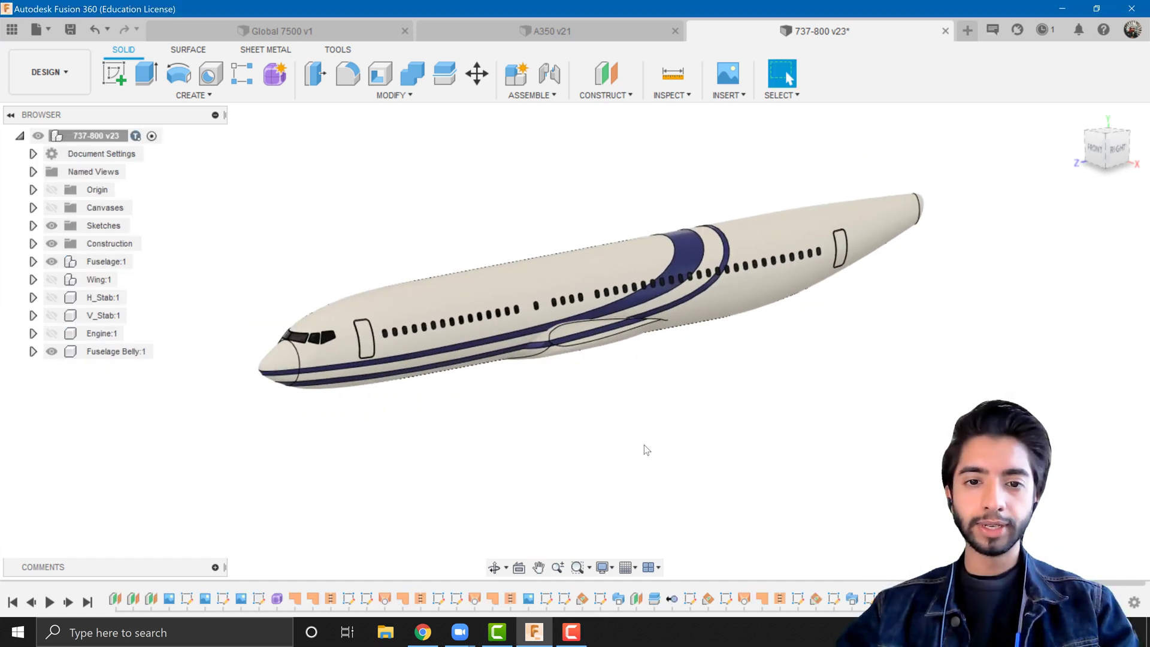
left_click(52, 333)
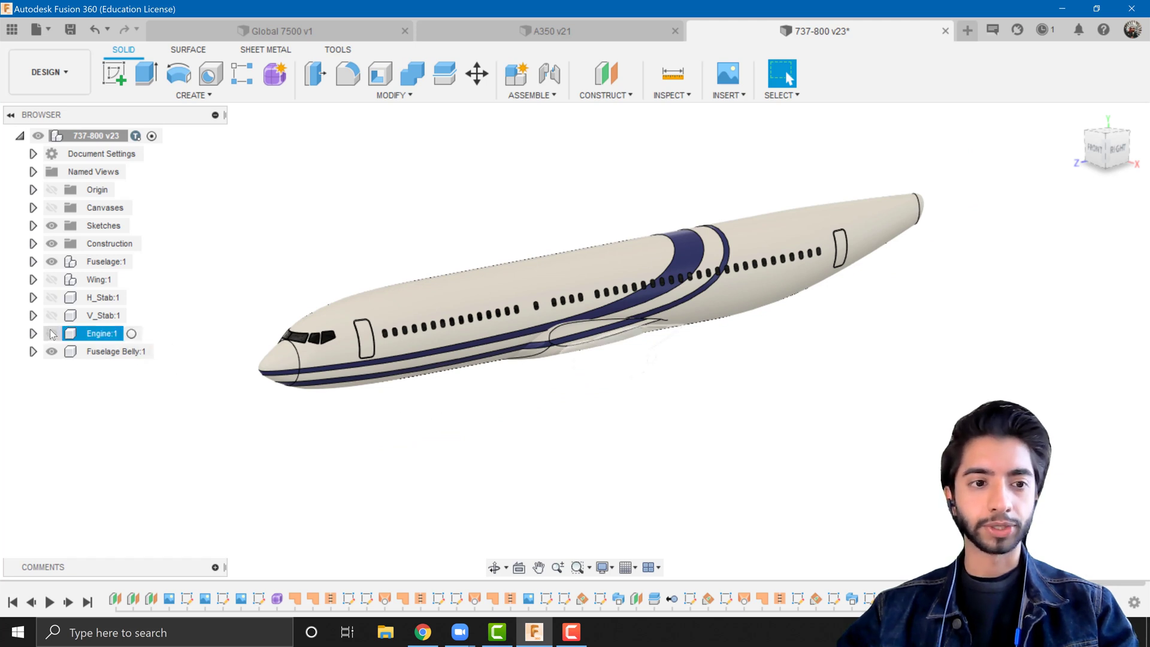
left_click(51, 315)
left_click(52, 297)
left_click(51, 279)
middle_click_drag(421, 412, 483, 382, "shift")
scroll(483, 383, "up", 4)
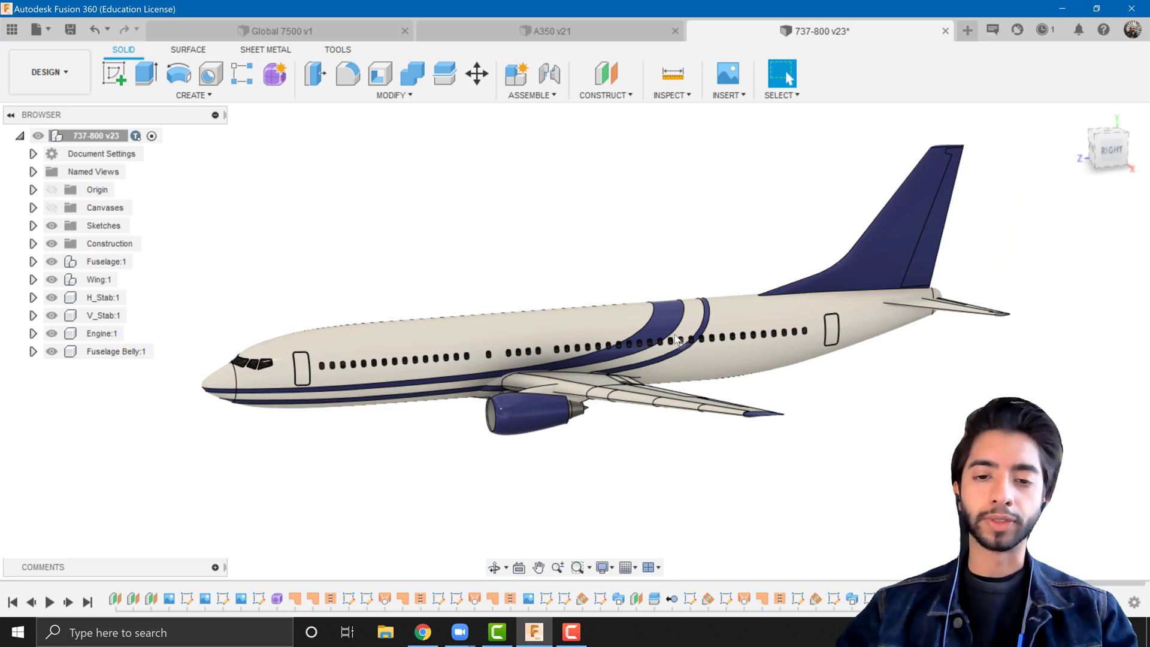
left_click_drag(434, 456, 451, 449)
key("Escape")
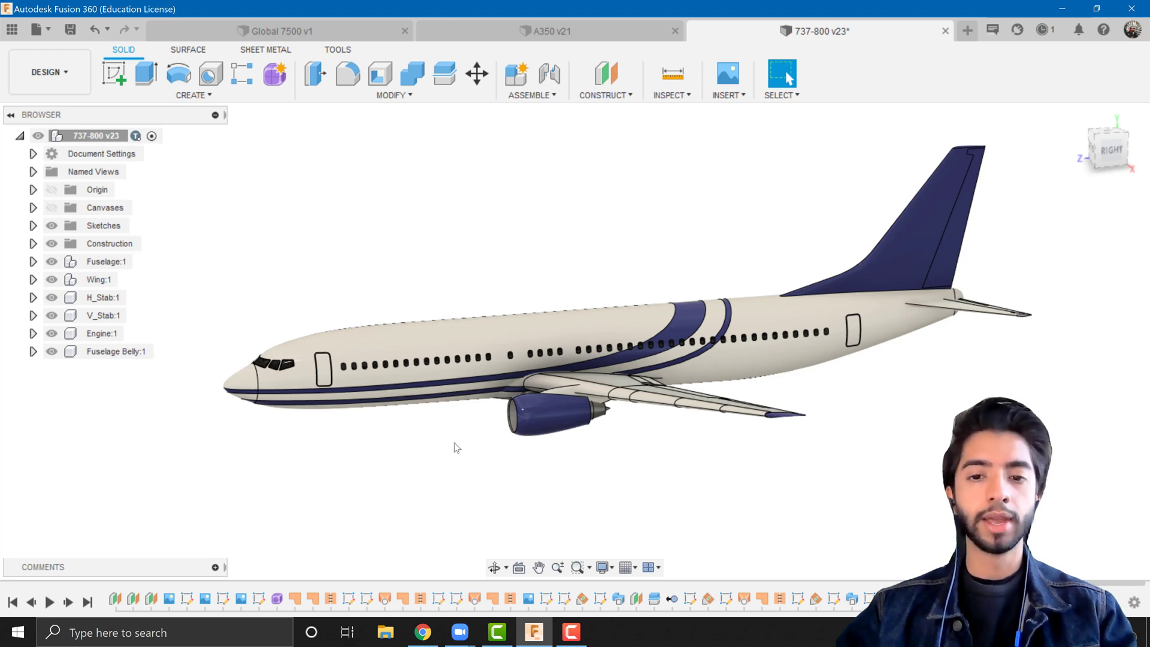
mouse_move(454, 443)
middle_mouse_down("shift")
mouse_move(575, 425)
mouse_move(471, 447)
middle_mouse_up("shift")
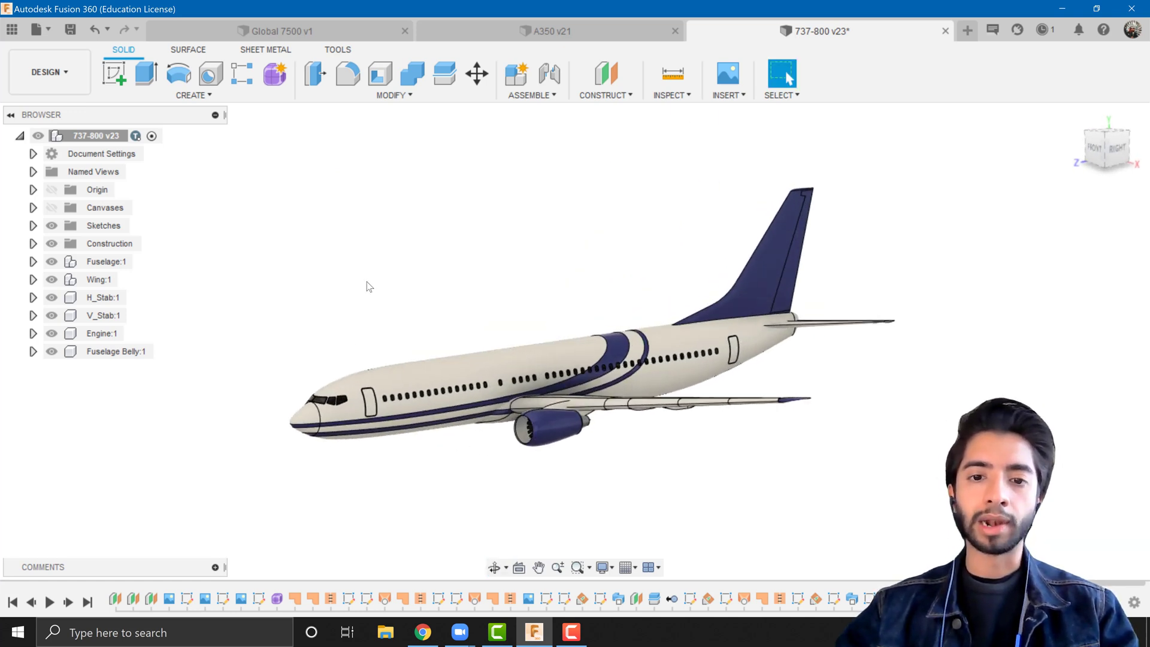
Switch to the A350 v21 design and examine its livery from the side.
left_click(514, 27)
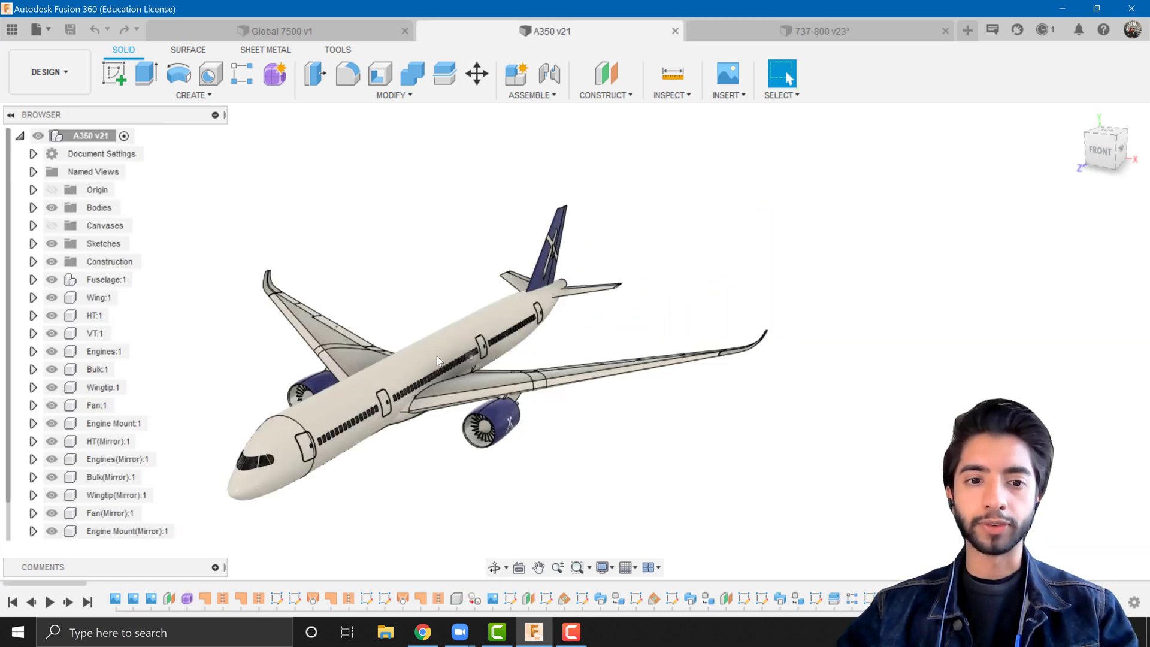
middle_click_drag(546, 339, 749, 132, "shift")
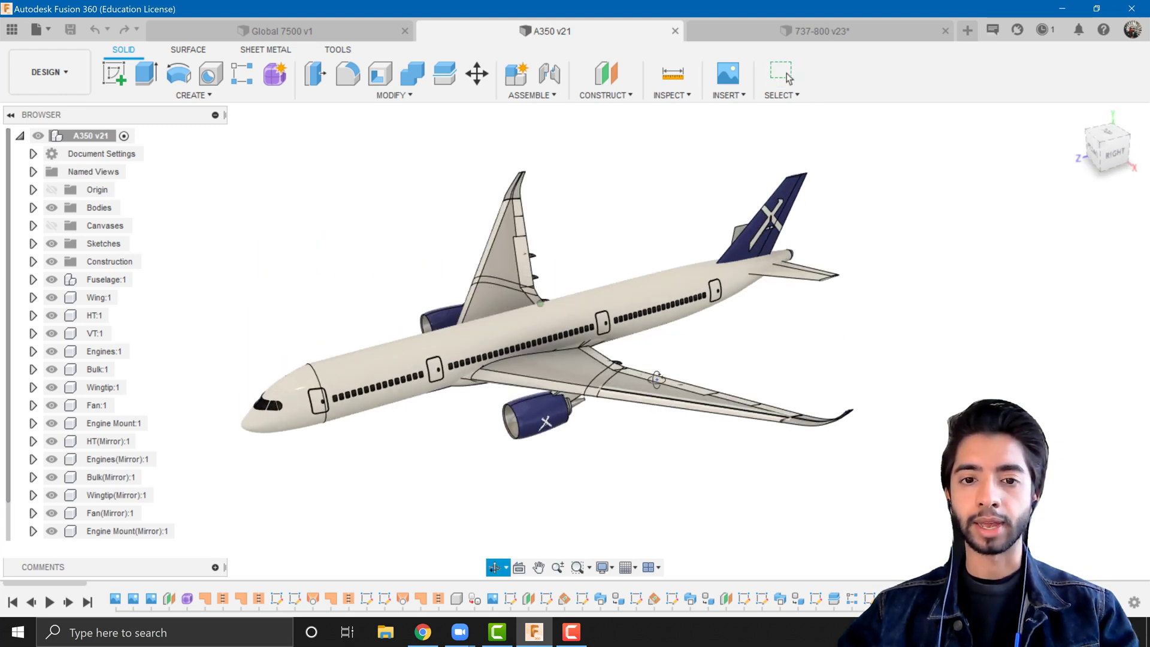
Switch back to the 737-800 v23 design and examine its livery from the side.
left_click(803, 37)
middle_click_drag(575, 423, 629, 353, "shift")
scroll(634, 349, "up", 3)
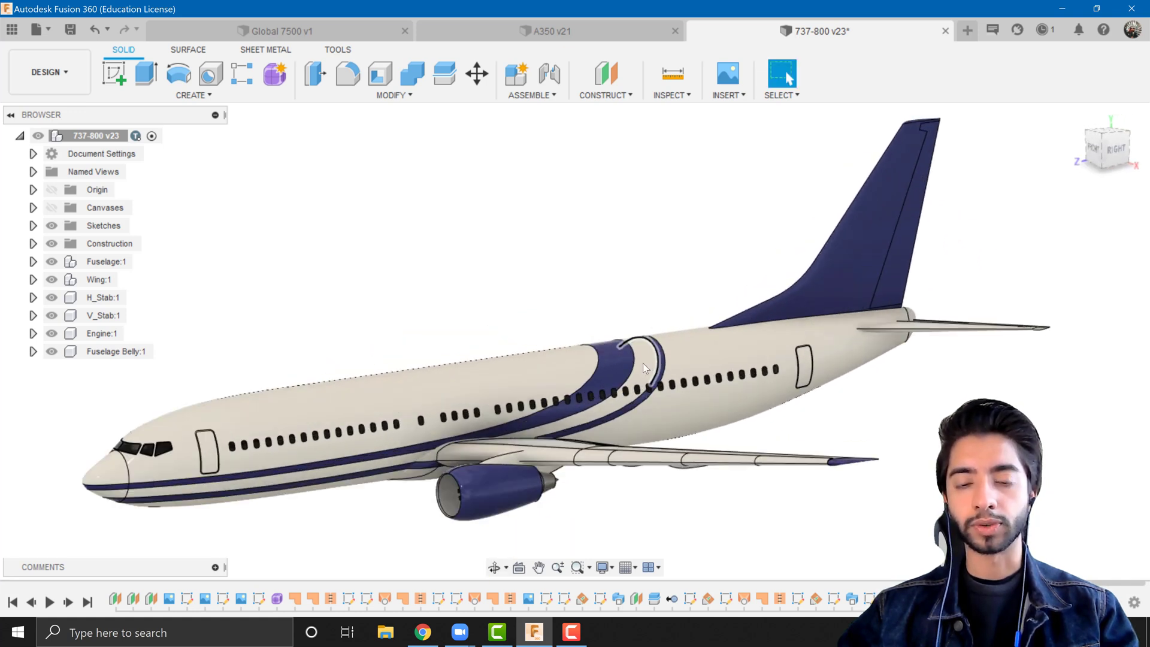
scroll(866, 424, "down", 3)
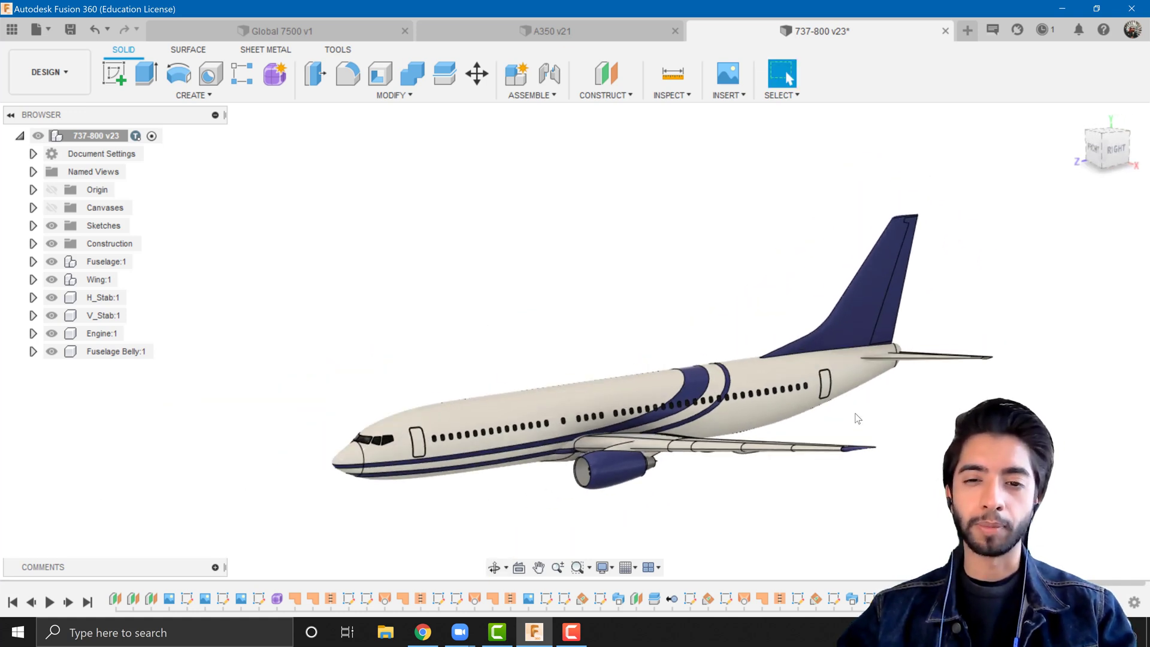
middle_click_drag(794, 429, 779, 341)
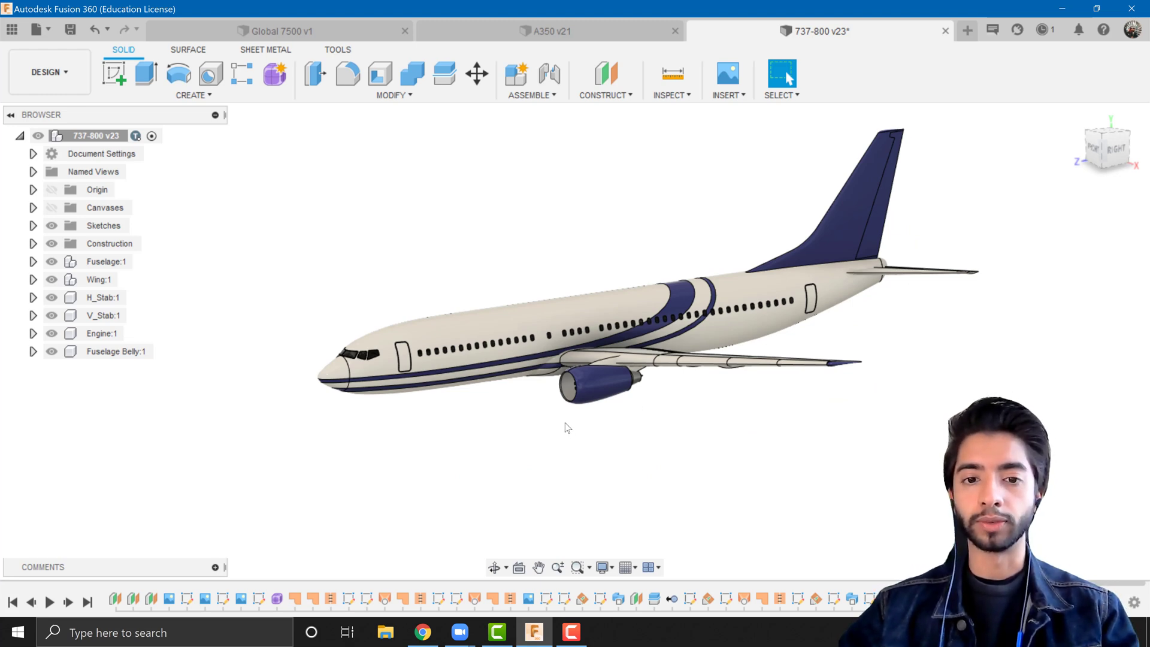
Apply the Paint - Enamel Glossy (Grey) appearance to the engine's exhaust nozzle and tail cone bodies.
middle_click_drag(572, 422, 577, 355, "shift")
scroll(641, 383, "up", 4)
scroll(641, 379, "up", 3)
scroll(670, 367, "up", 3)
middle_click_drag(670, 366, 576, 374)
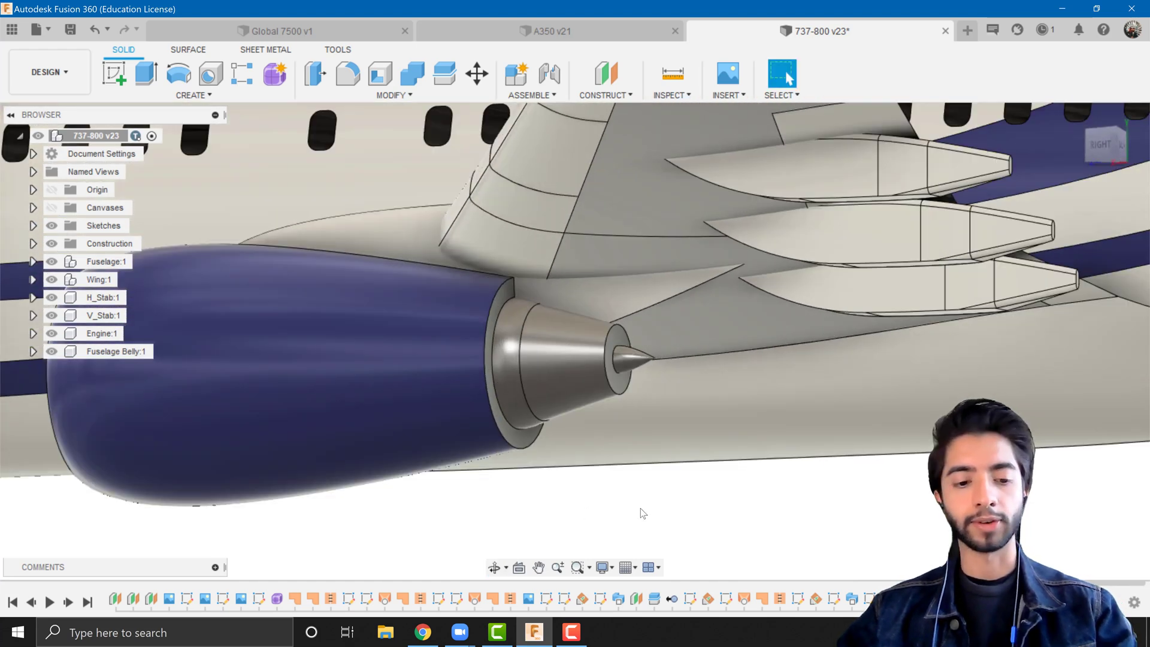
key("a")
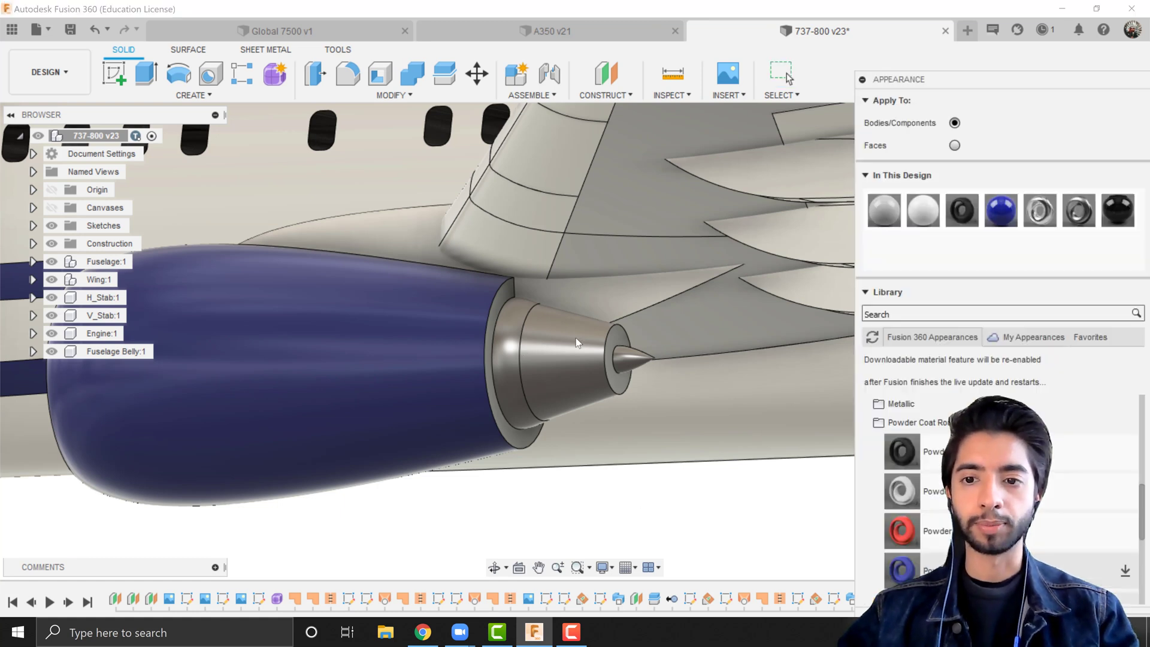
left_click_drag(872, 220, 575, 383)
left_click_drag(889, 205, 621, 386)
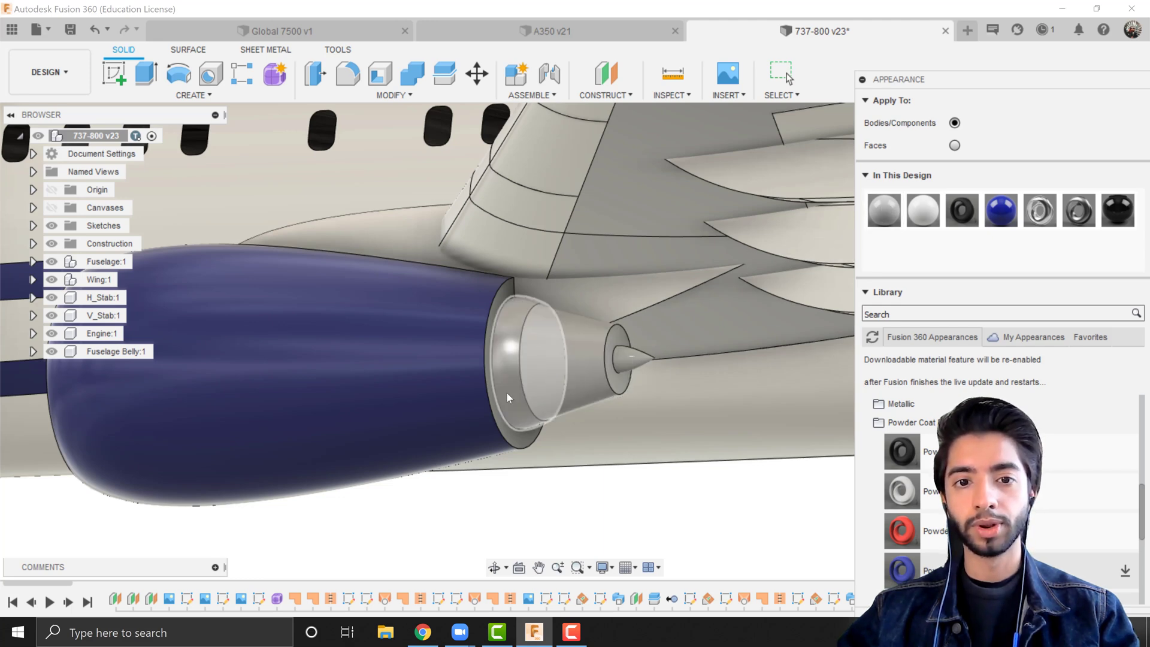
Apply Paint - Enamel Glossy (Grey) to only the rear rim face of the engine cowling and finish the appearance editing.
middle_click_drag(506, 393, 467, 402, "shift")
left_click(954, 145)
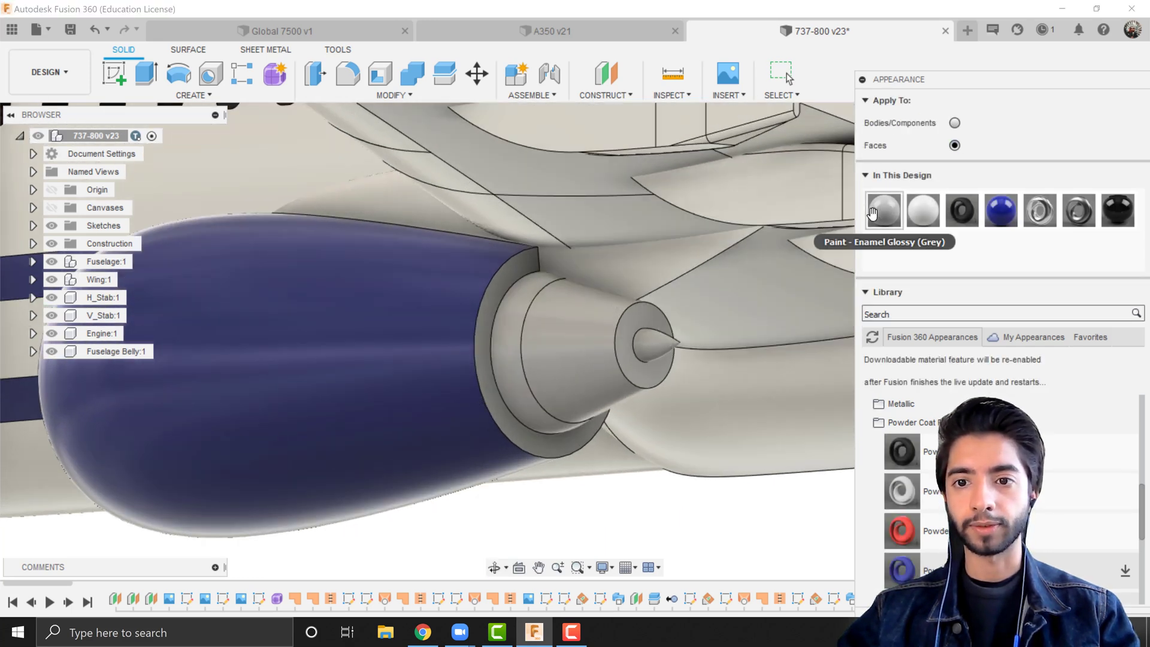
left_click_drag(884, 209, 491, 329)
scroll(487, 328, "down", 5)
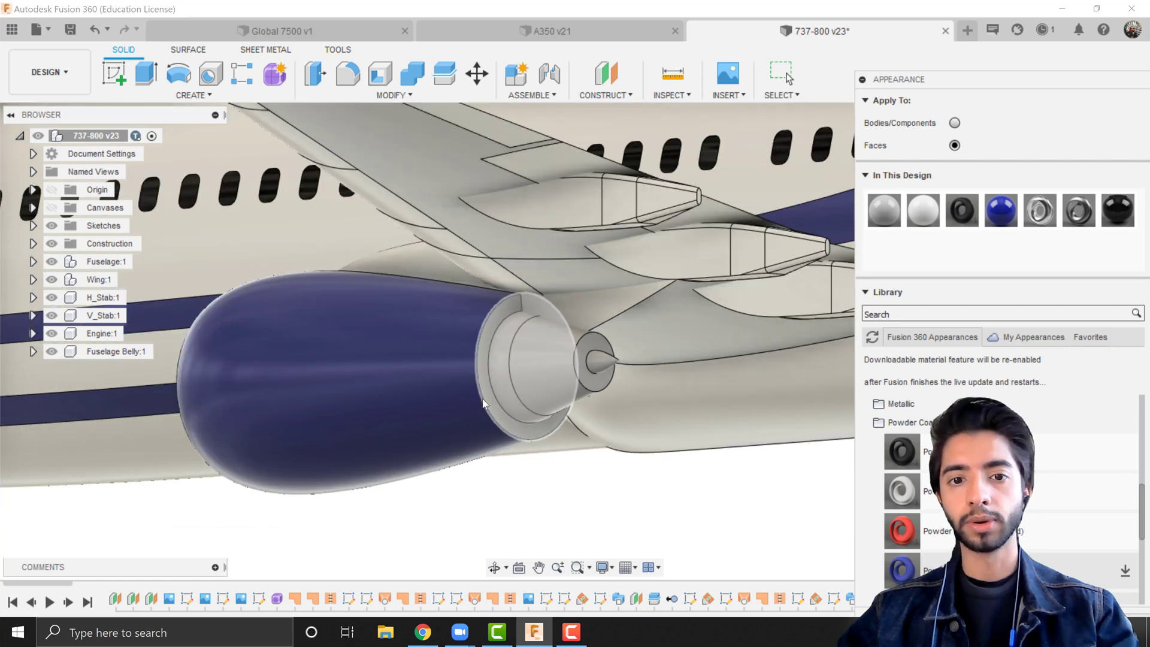
scroll(482, 403, "down", 4)
middle_click_drag(546, 432, 616, 439, "shift")
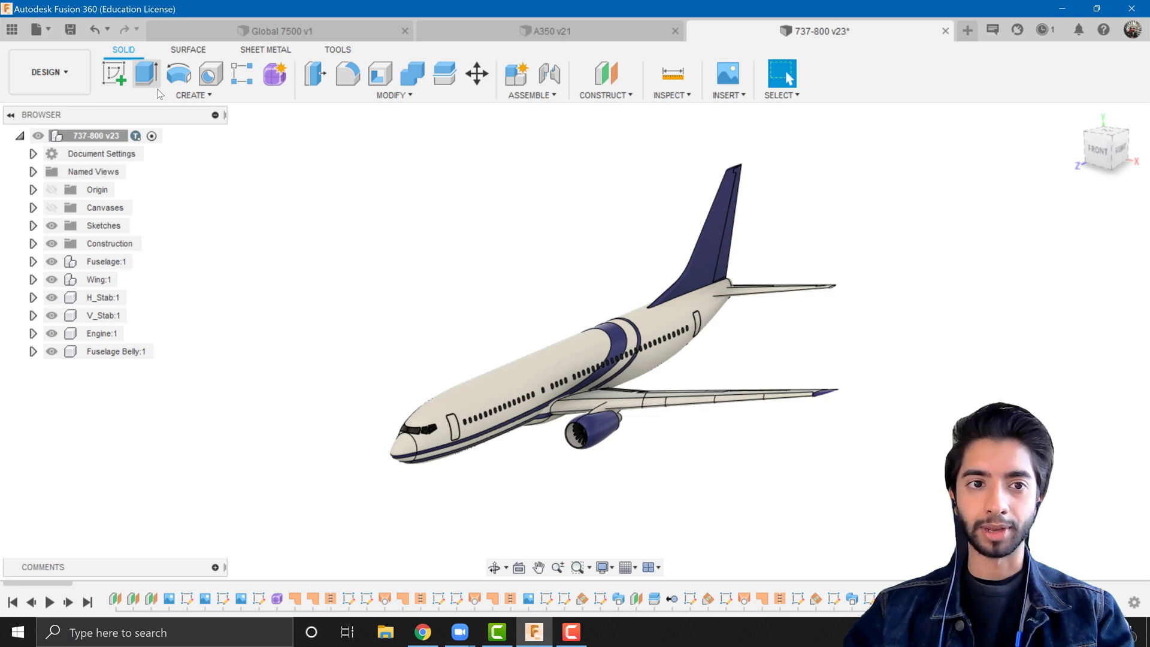
Mirror the Wing, H_Stab, Engine and Fuselage Belly components across the YZ origin plane.
left_click(193, 95)
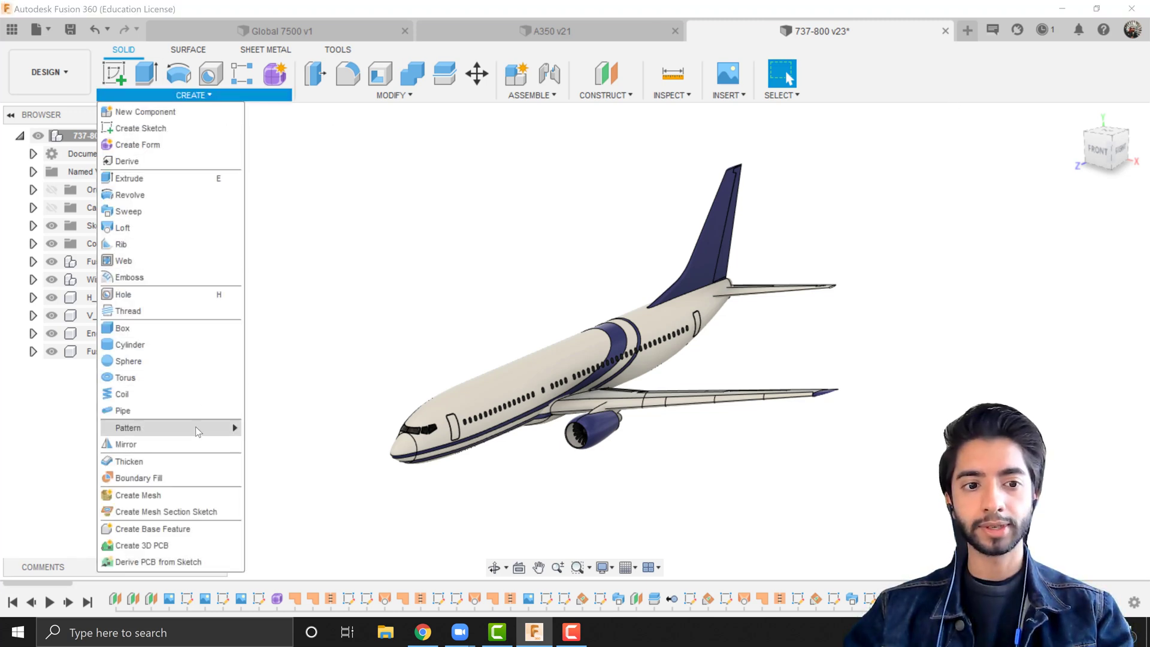
left_click(188, 443)
left_click(911, 220)
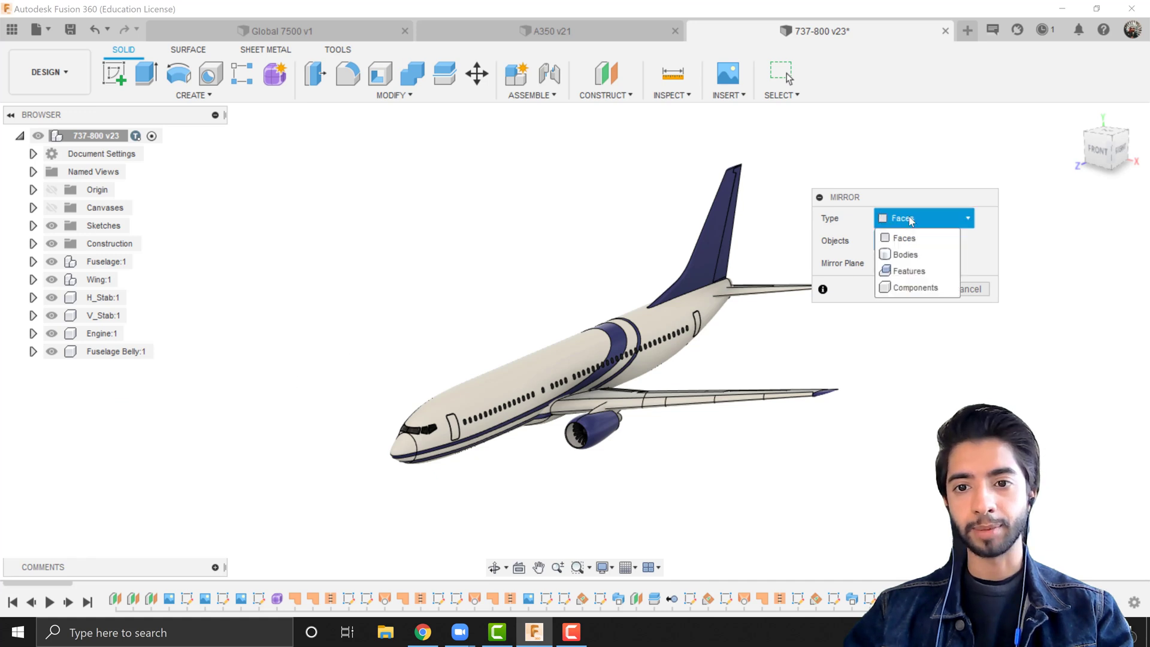
left_click(917, 288)
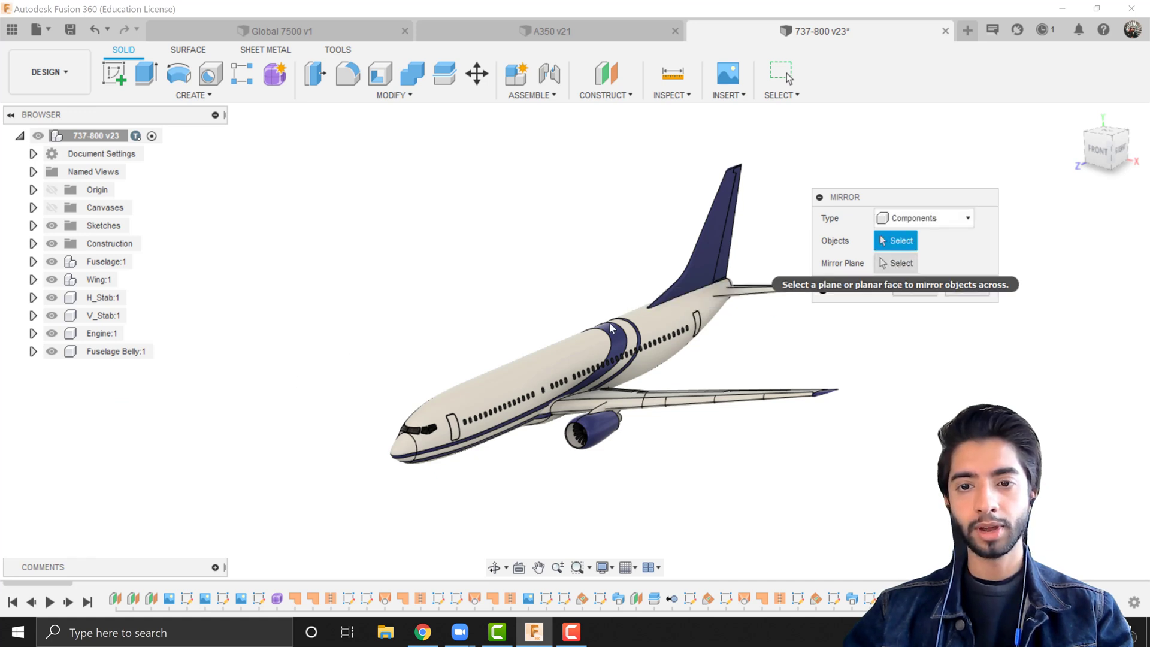
left_click(119, 352)
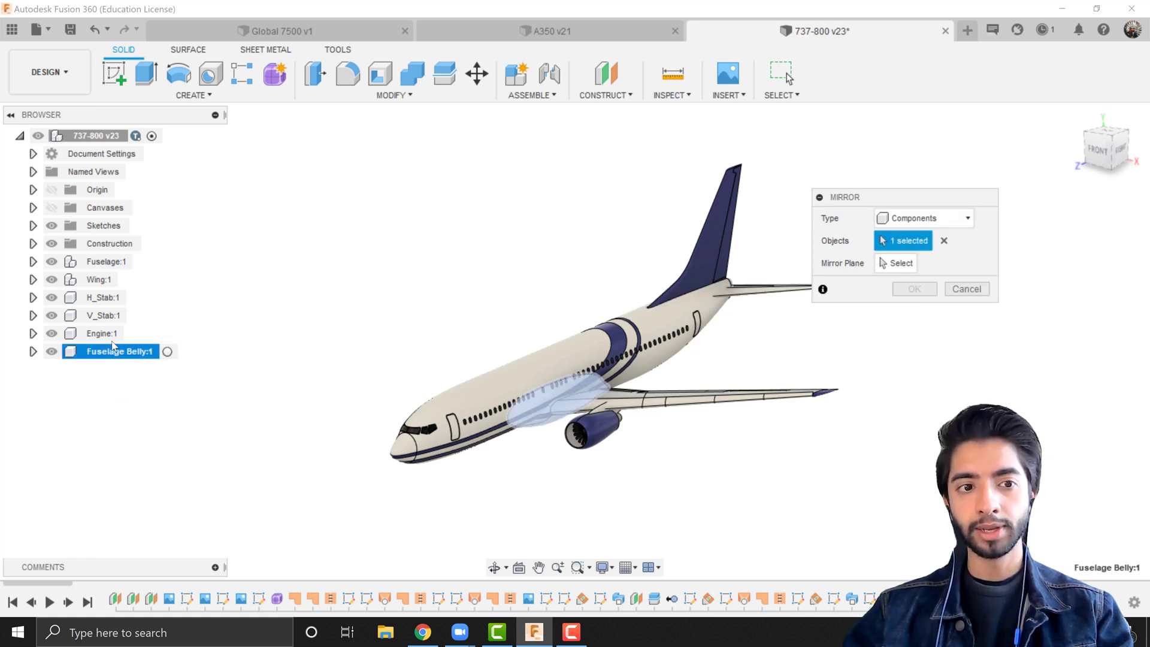
left_click(99, 298)
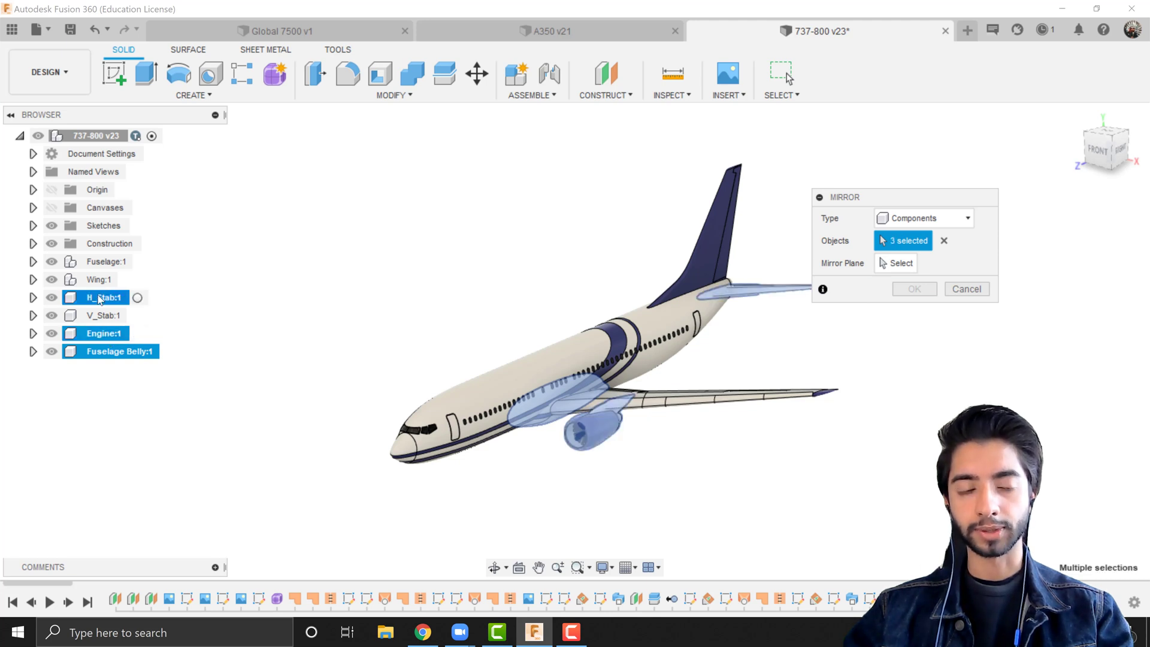
left_click(105, 280)
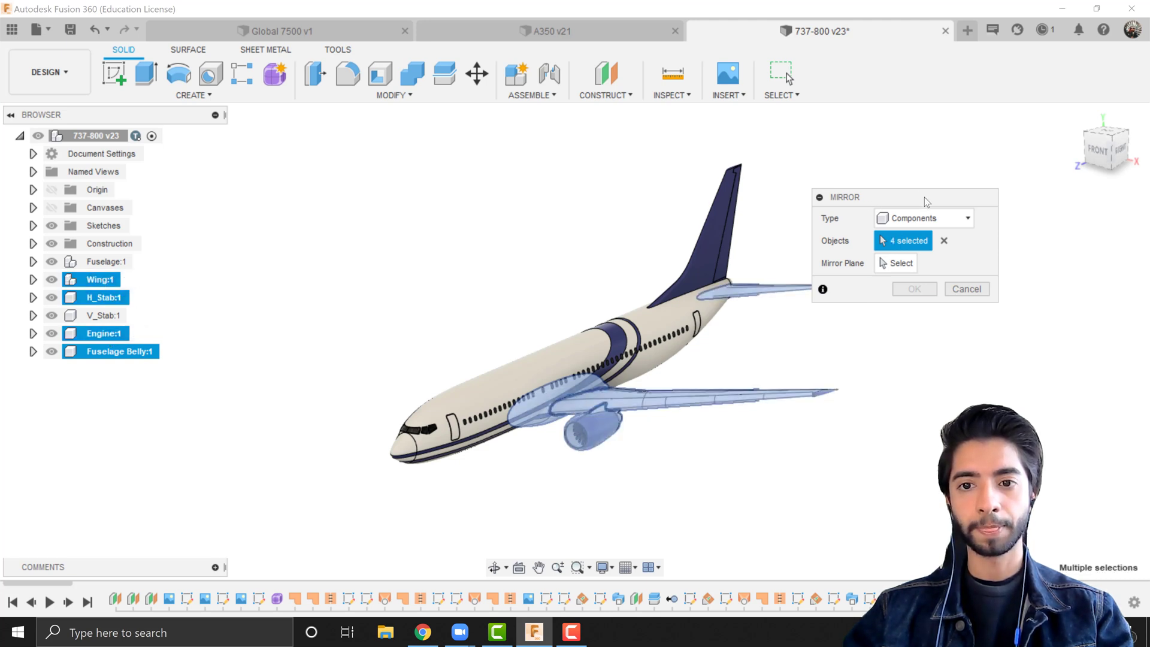
left_click_drag(926, 199, 987, 194)
left_click(960, 259)
left_click(358, 427)
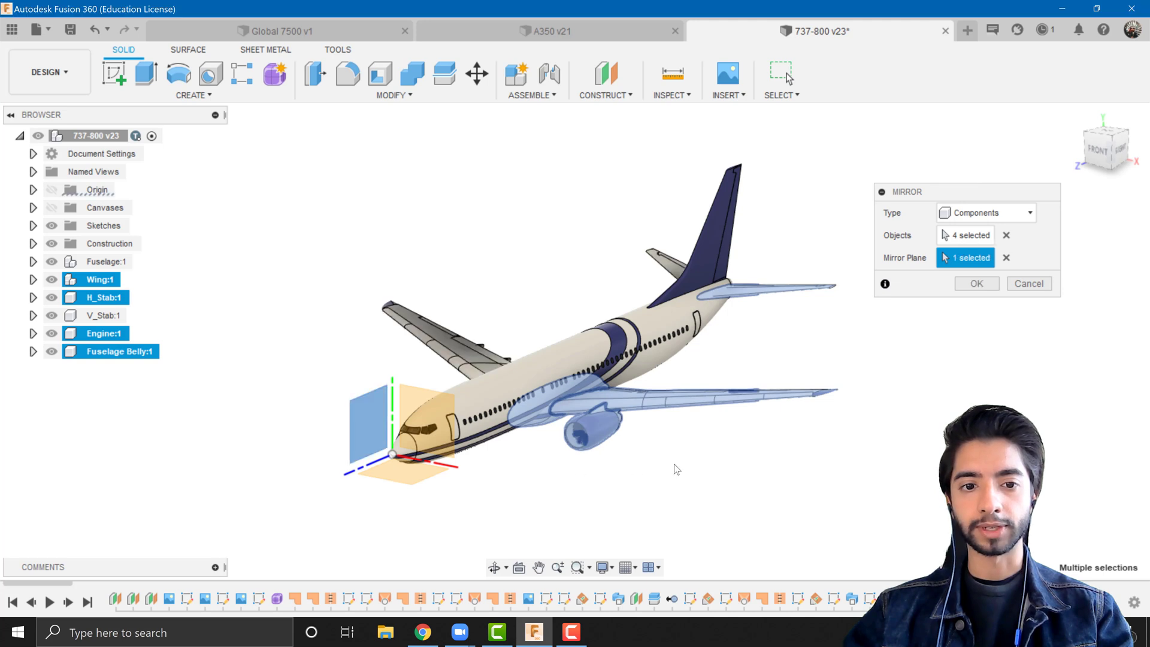
left_click(977, 284)
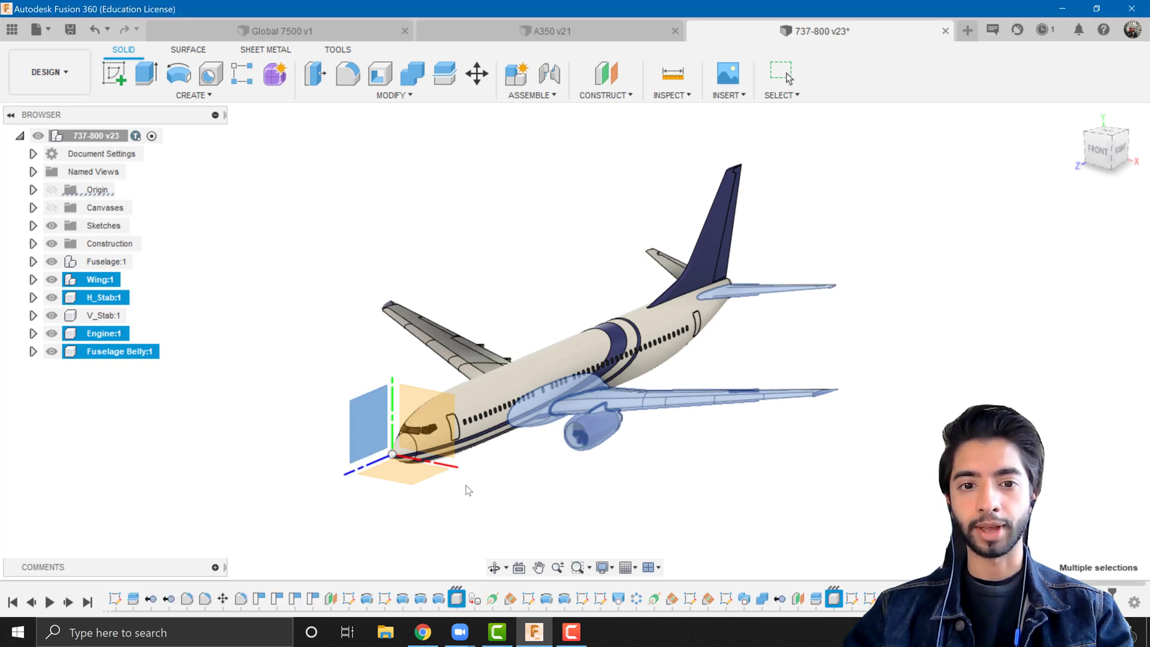
middle_click_drag(298, 467, 784, 457, "shift")
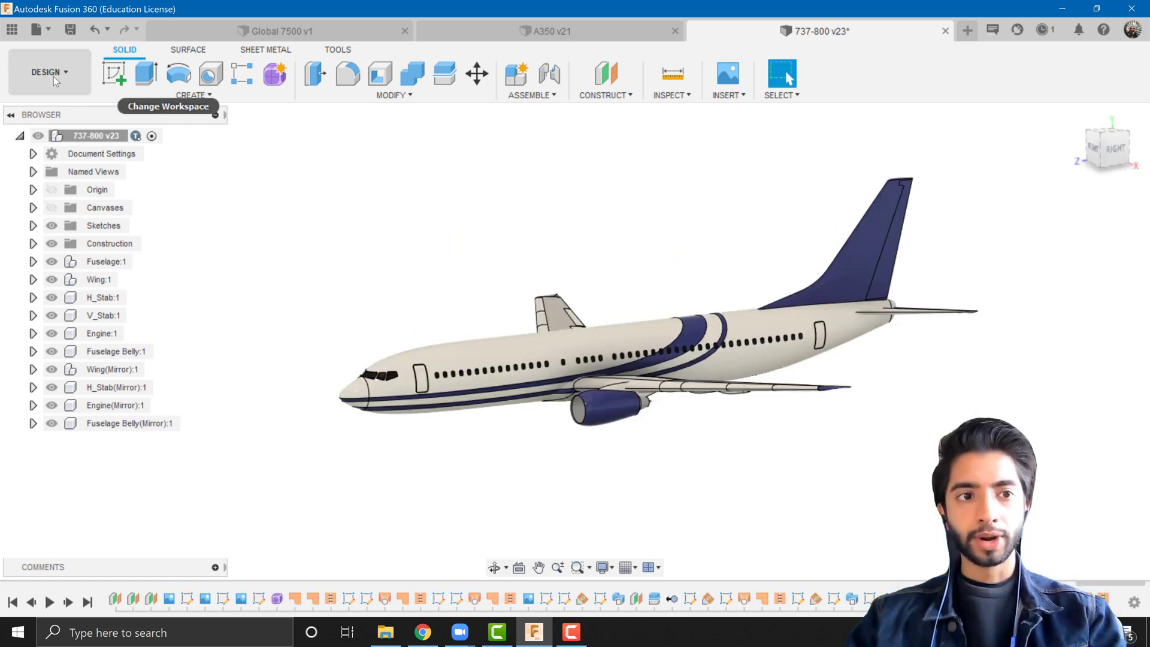
Change to the Render workspace and view the complete aircraft from its rear side.
left_click(53, 77)
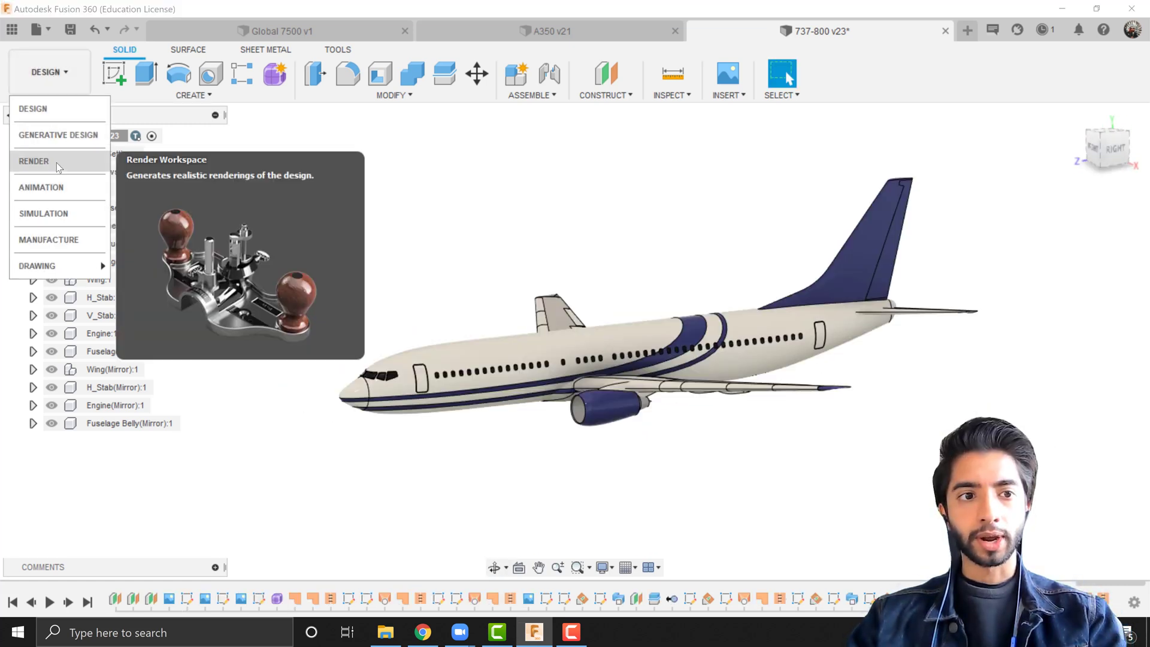
left_click(57, 162)
middle_click_drag(325, 338, 749, 357, "shift")
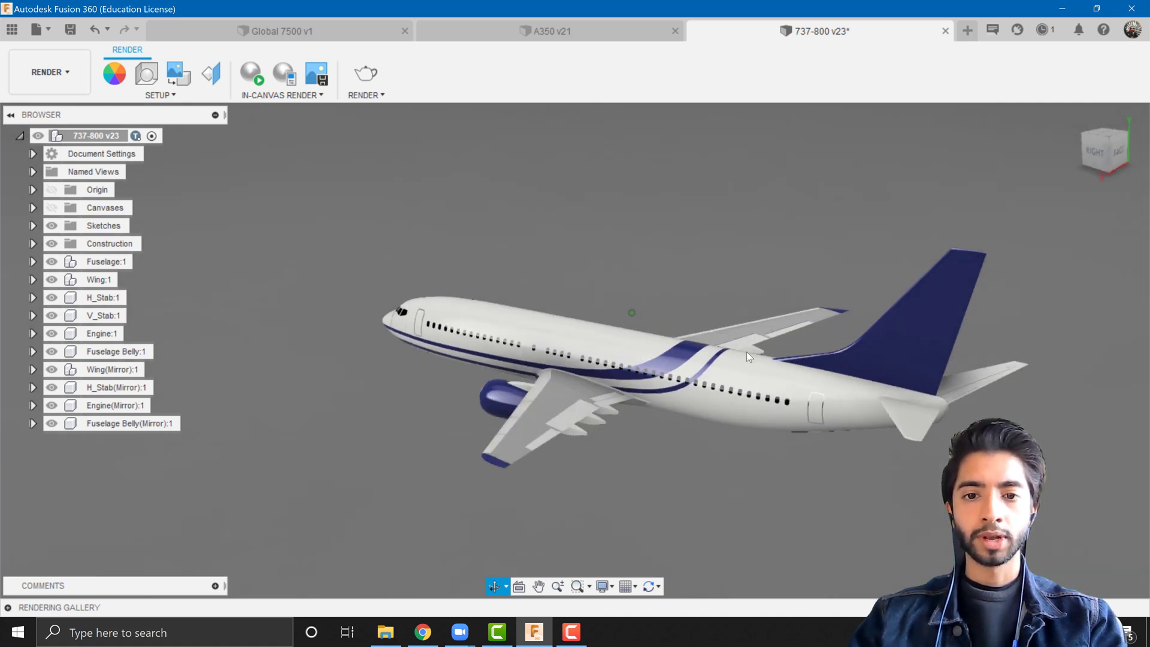
Review the render scene settings with Environment as the background, trying the ground plane on and off.
left_click(159, 80)
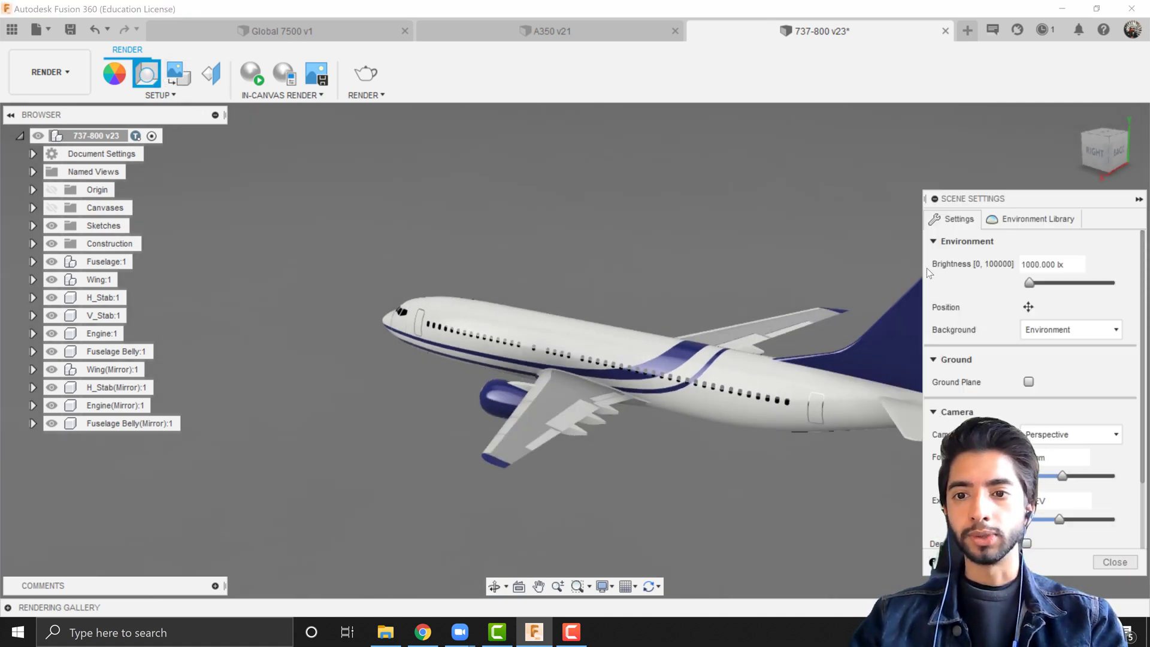
left_click(1048, 333)
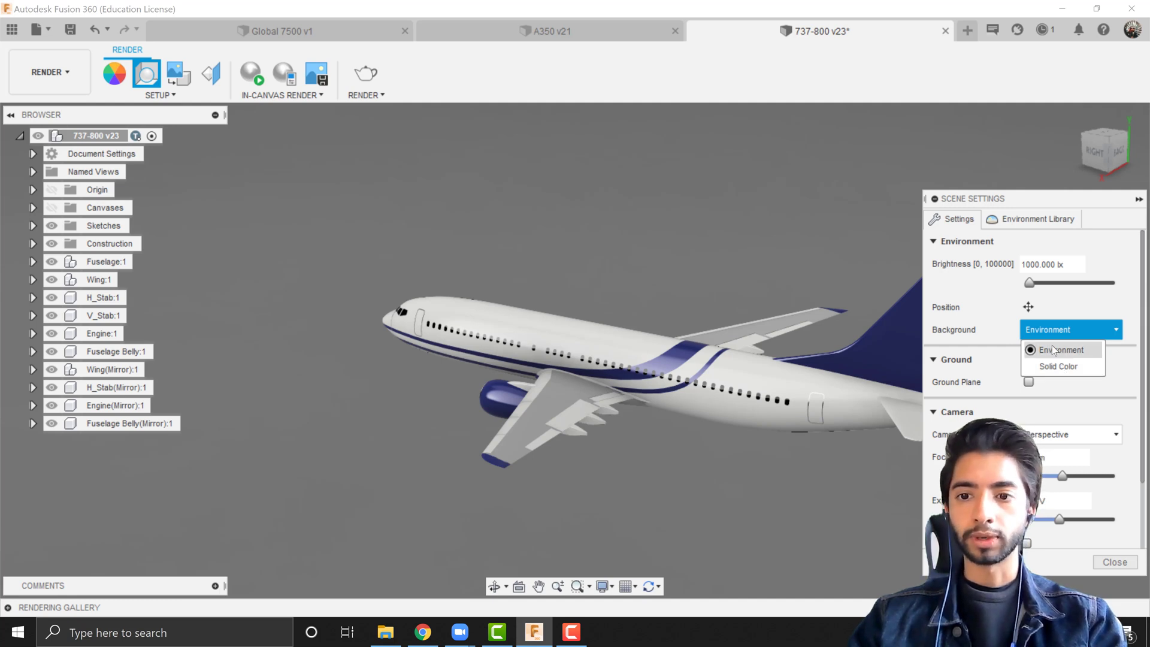
left_click(1050, 350)
left_click(1029, 382)
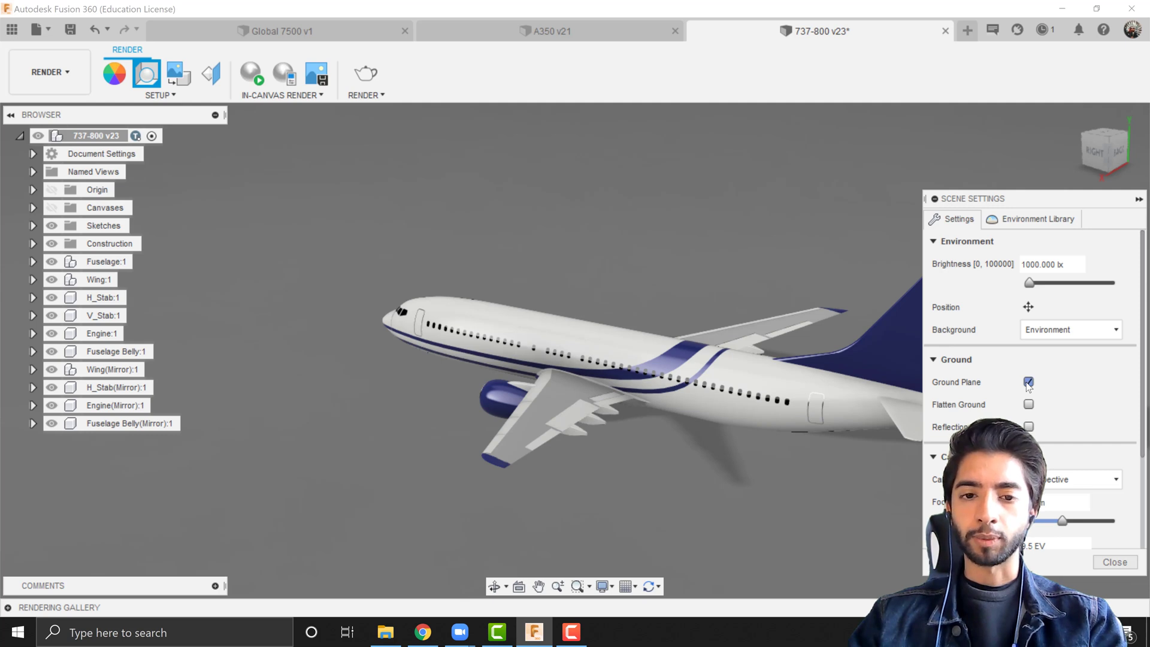
left_click(1029, 382)
middle_click_drag(722, 436, 641, 407, "shift")
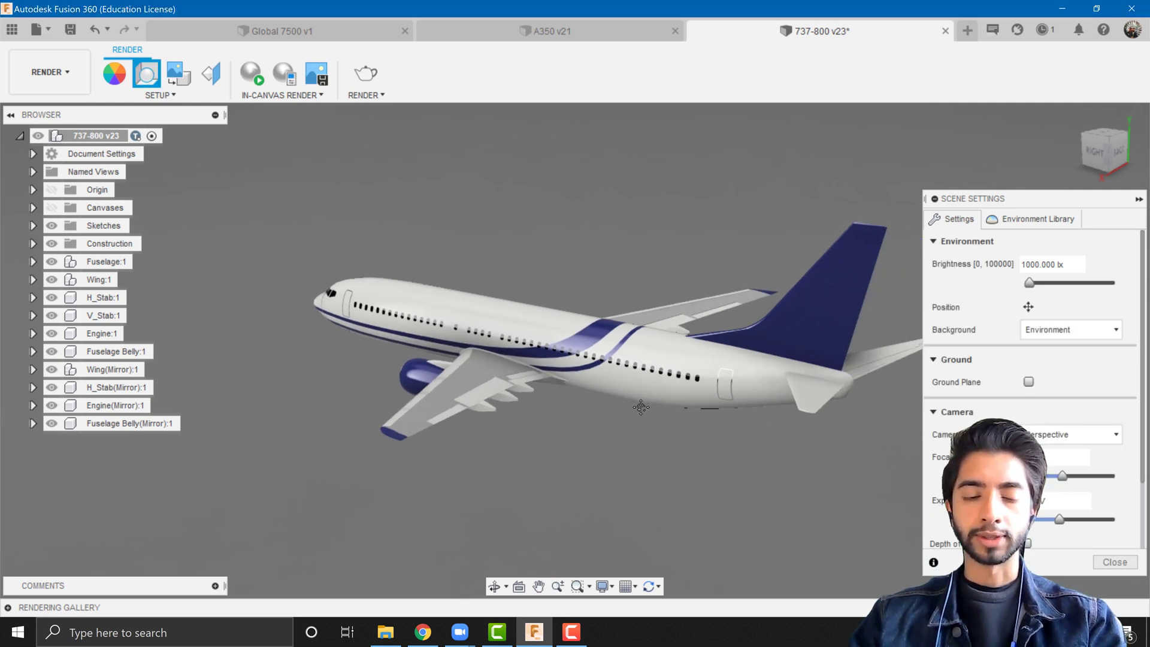
scroll(975, 415, "down", 2)
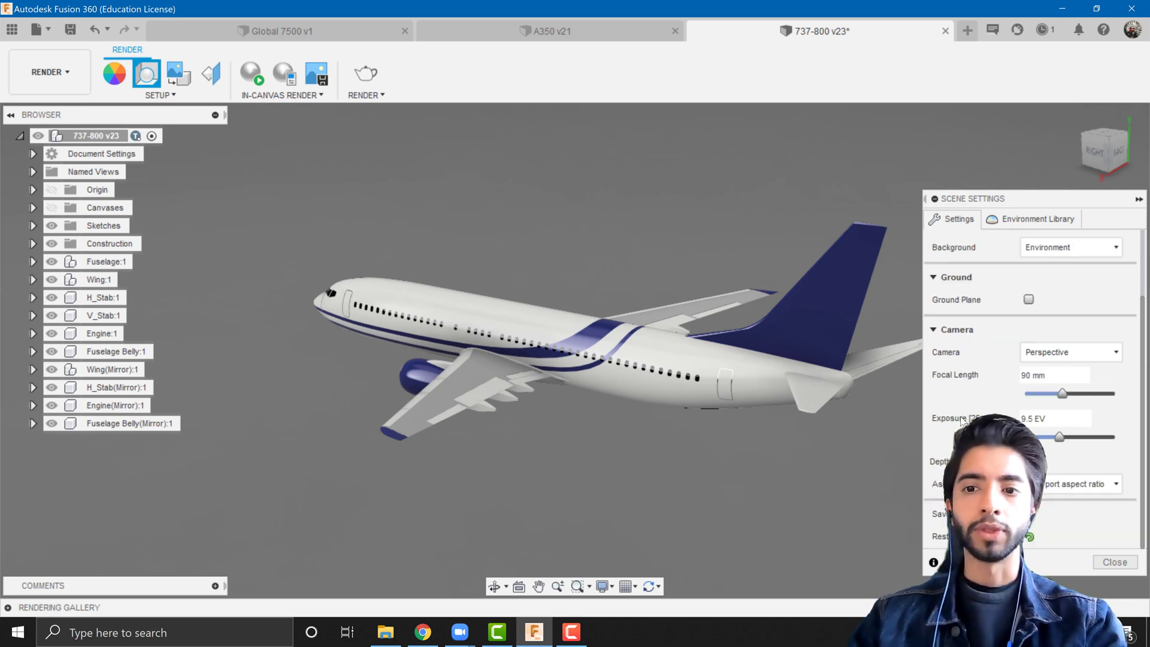
scroll(953, 268, "up", 2)
Browse the environment library and open the HDR image file chooser for a custom environment, leaving it without selecting a file.
left_click(1042, 220)
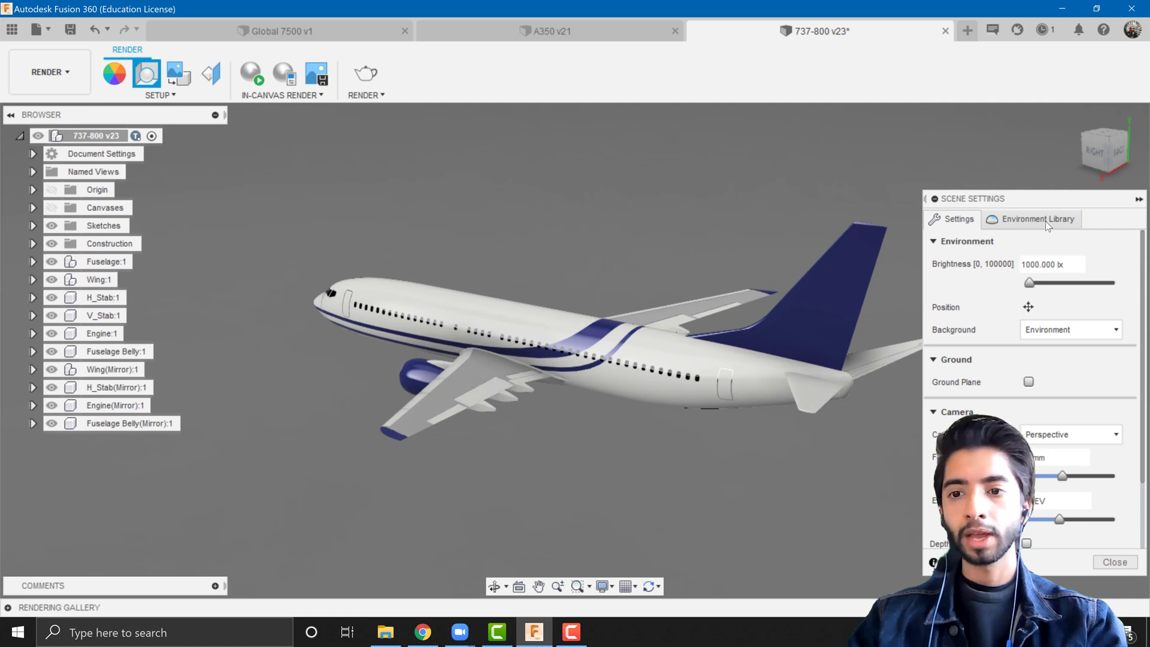
scroll(995, 341, "down", 5)
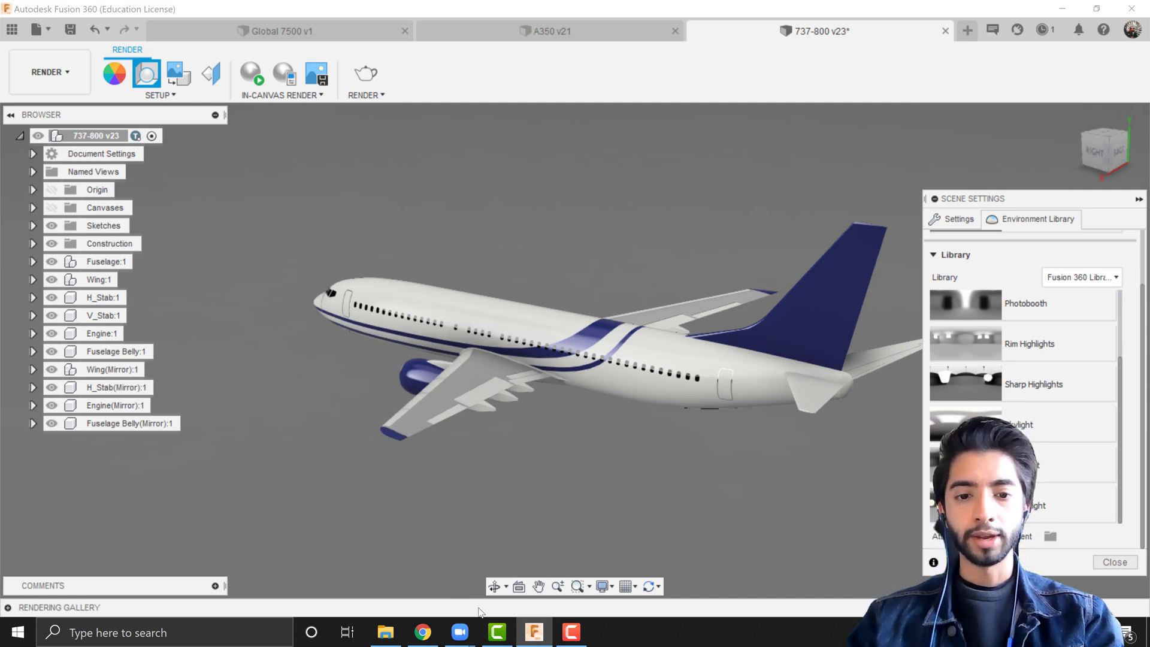
left_click(433, 643)
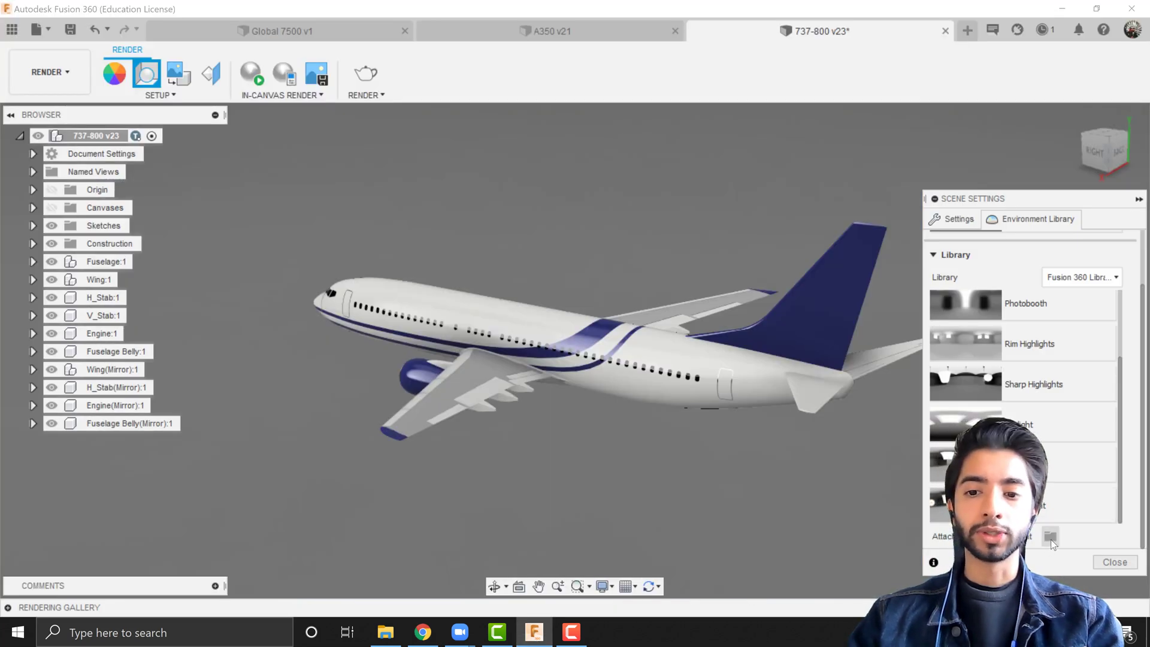
left_click(1050, 536)
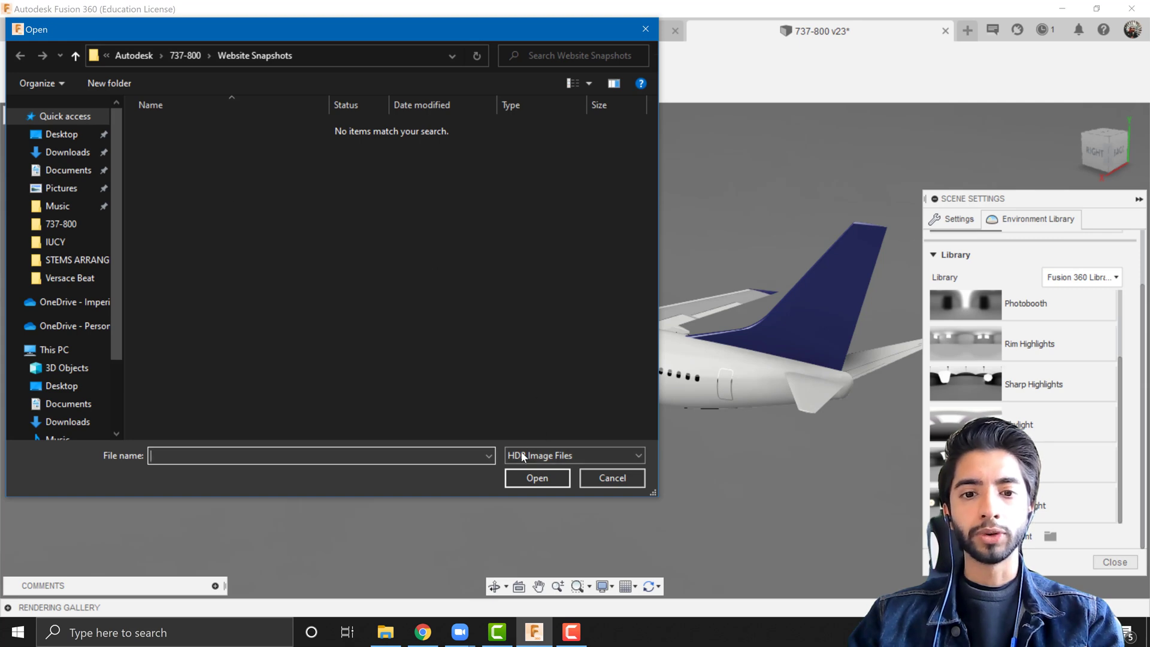
left_click(610, 478)
Switch to Chrome and look around the above-clouds HDRI panorama on HDRI-Hub.
left_click(421, 641)
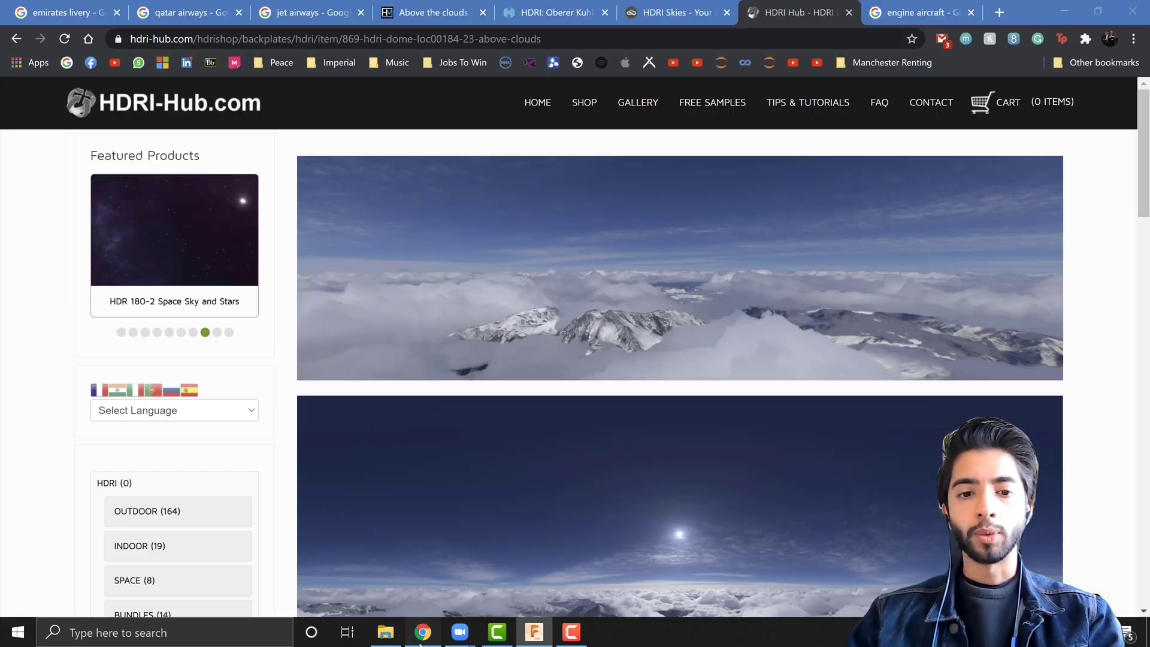
left_click_drag(823, 266, 860, 140)
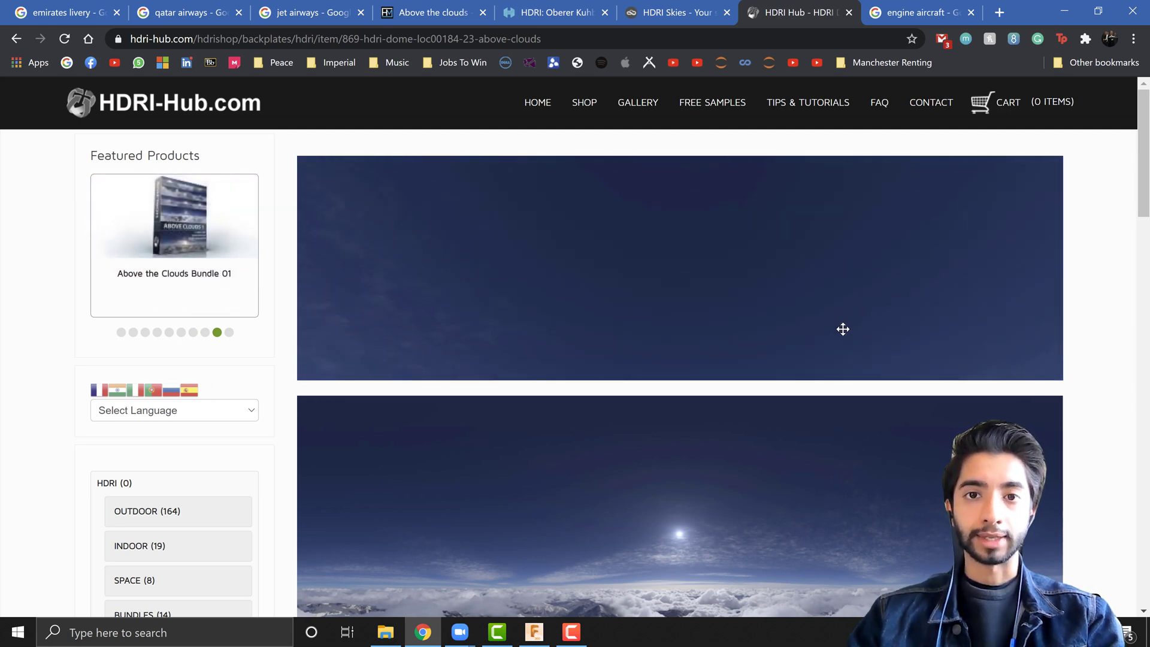
left_click_drag(843, 329, 821, 314)
Search Google for "sky clouds hdri" and open the HDRI Haven skies result in a new tab.
left_click(871, 9)
scroll(419, 179, "up", 5)
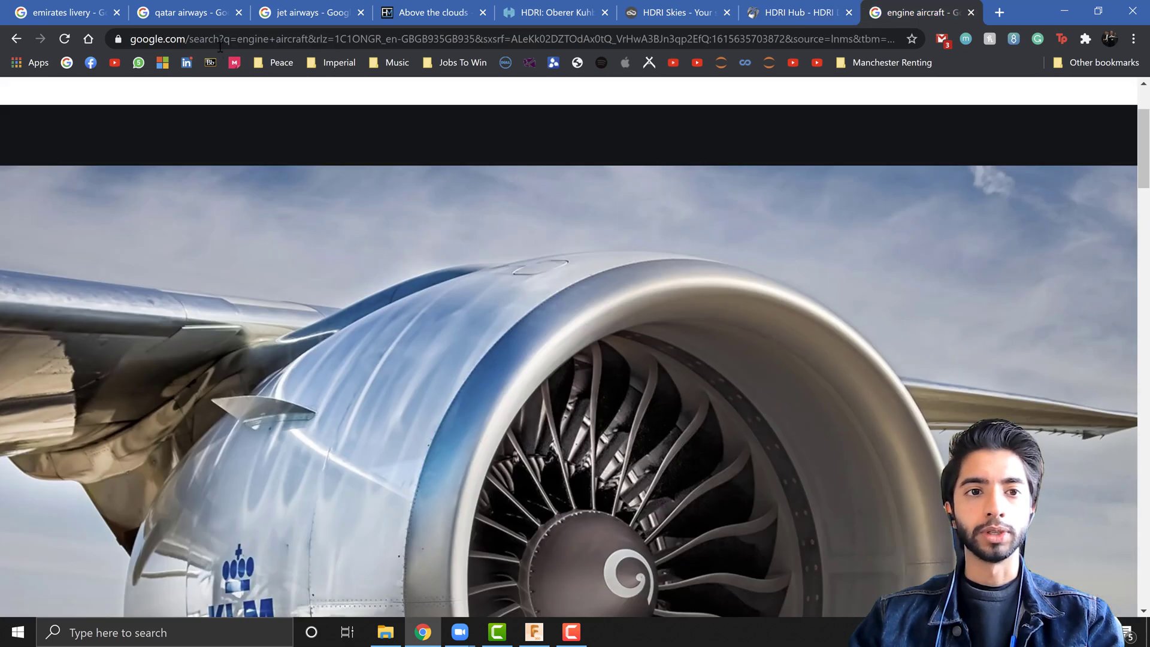
left_click(222, 40)
type("sky clouds hdri")
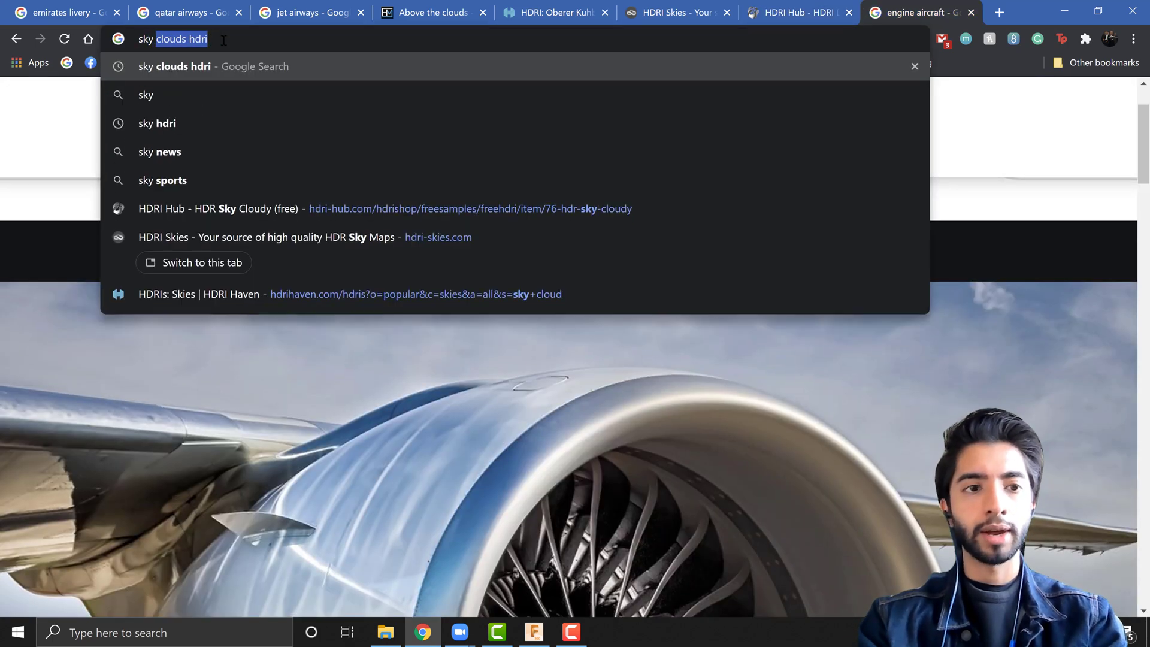
key("Return")
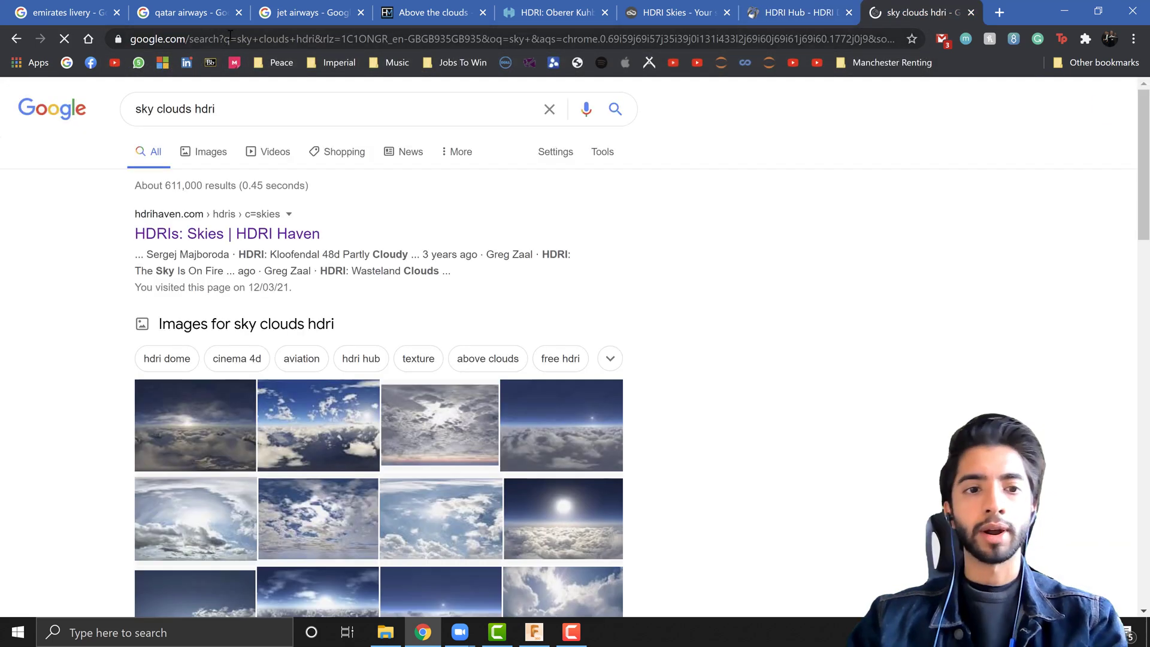
right_click(233, 238)
left_click(257, 246)
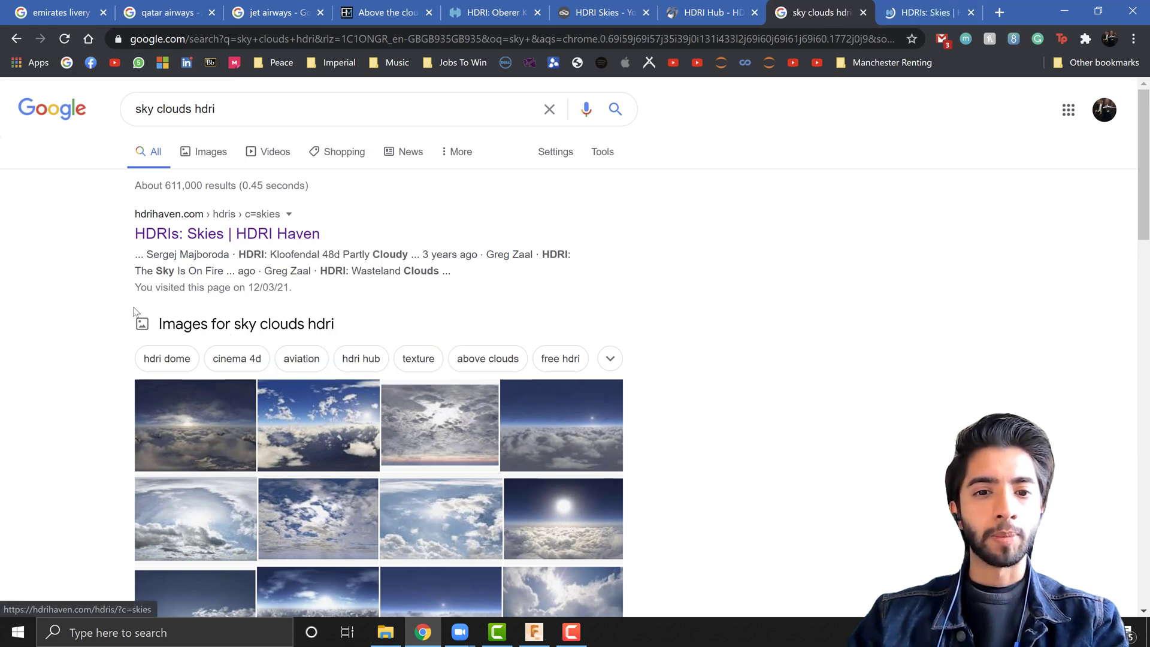
Look through the sky clouds search results, the above-clouds HDRI's price and description on HDRI-Hub, and the Skies category on HDRI Haven.
scroll(238, 378, "down", 6)
scroll(298, 441, "down", 3)
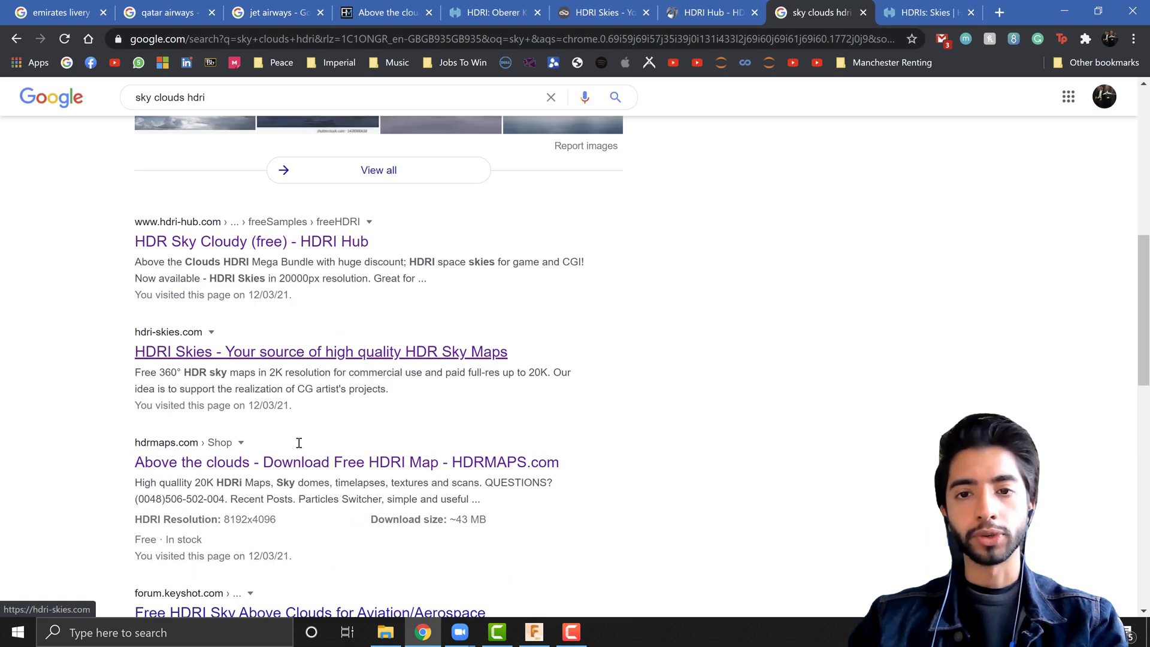
key("ctrl+shift+Tab")
scroll(732, 321, "down", 12)
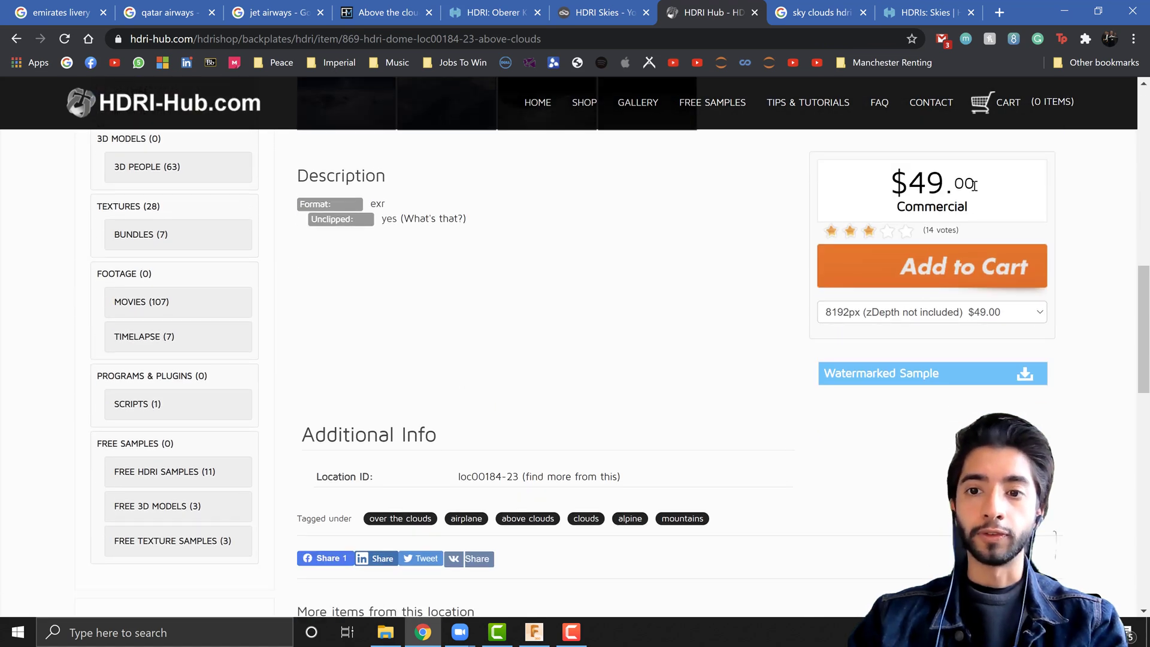
left_click(692, 235)
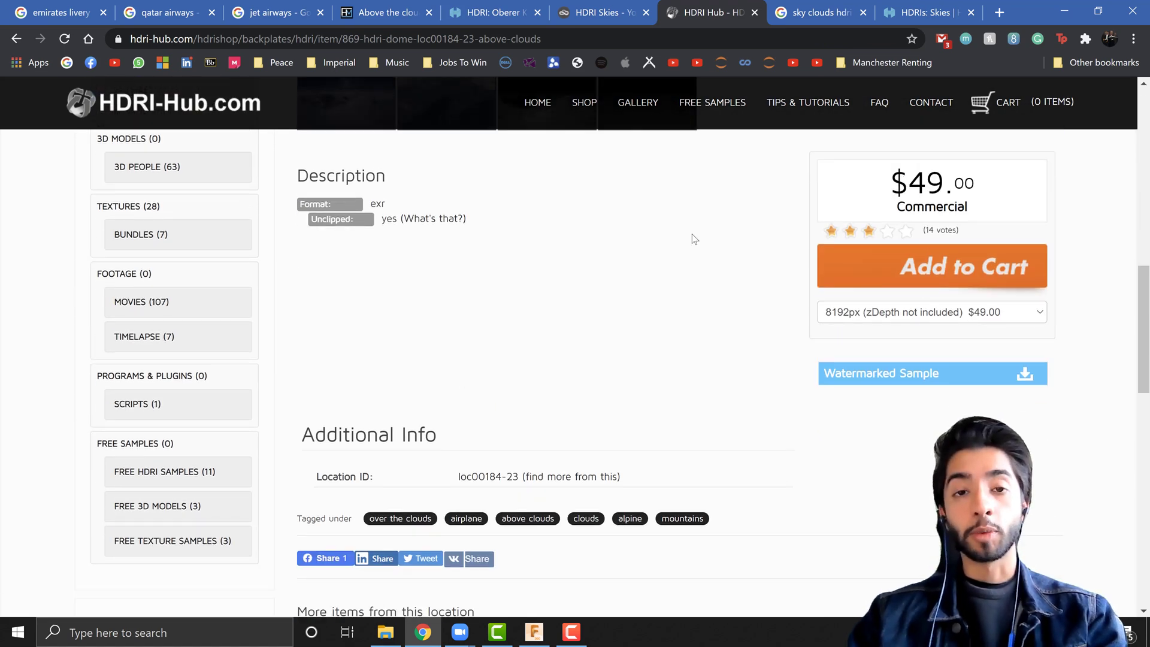
scroll(946, 333, "up", 2)
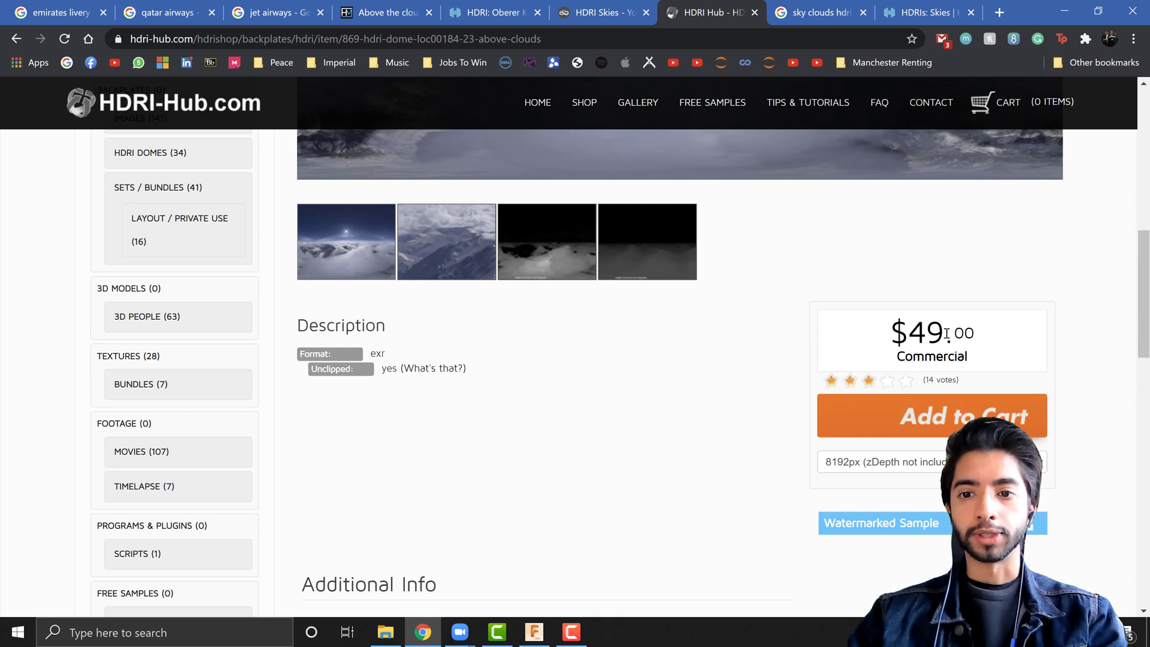
left_click(1002, 339)
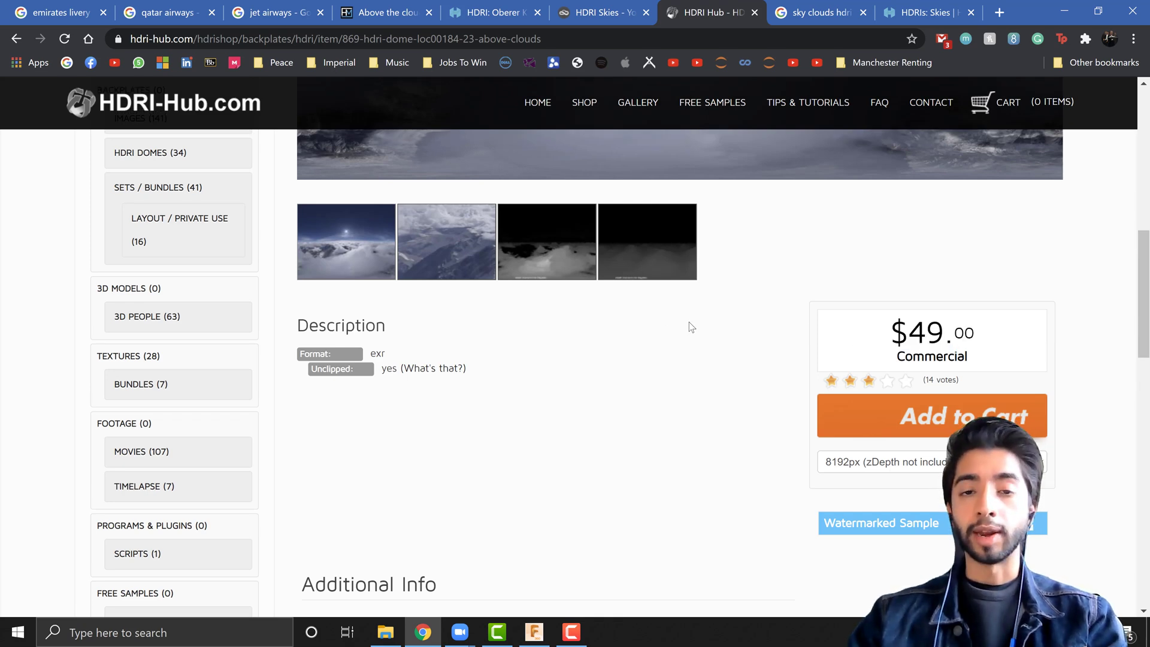
scroll(689, 326, "up", 10)
key("ctrl+9")
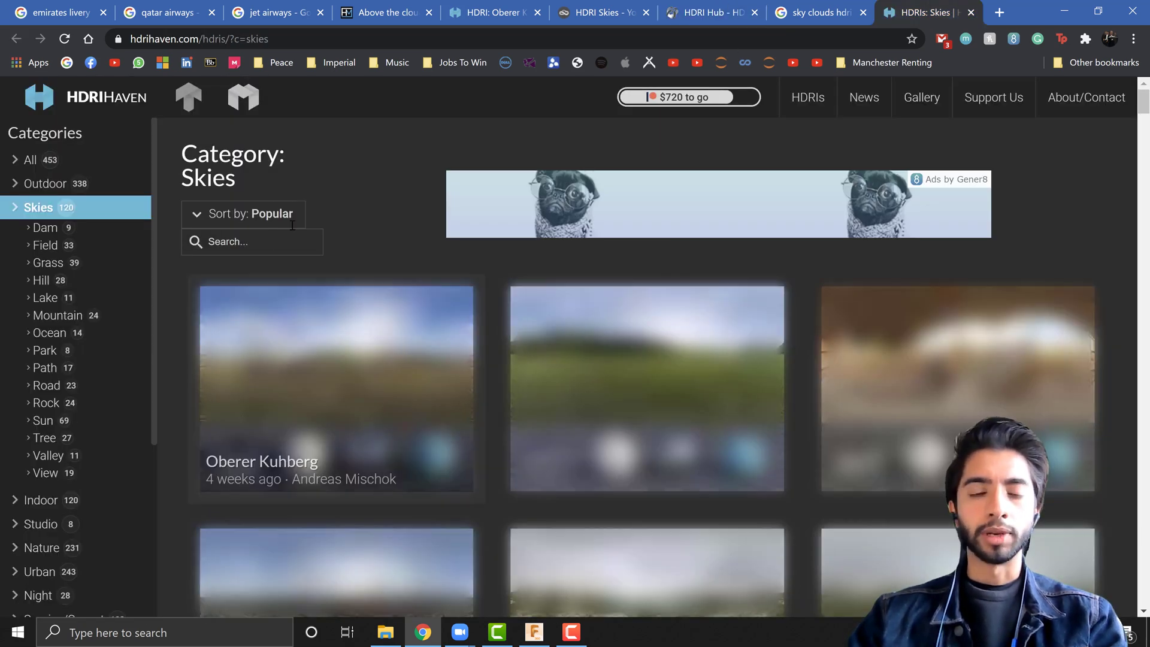
Switch back to Fusion 360 and inspect the 737-800 against the sky environment from the front, rear and side.
left_click(817, 12)
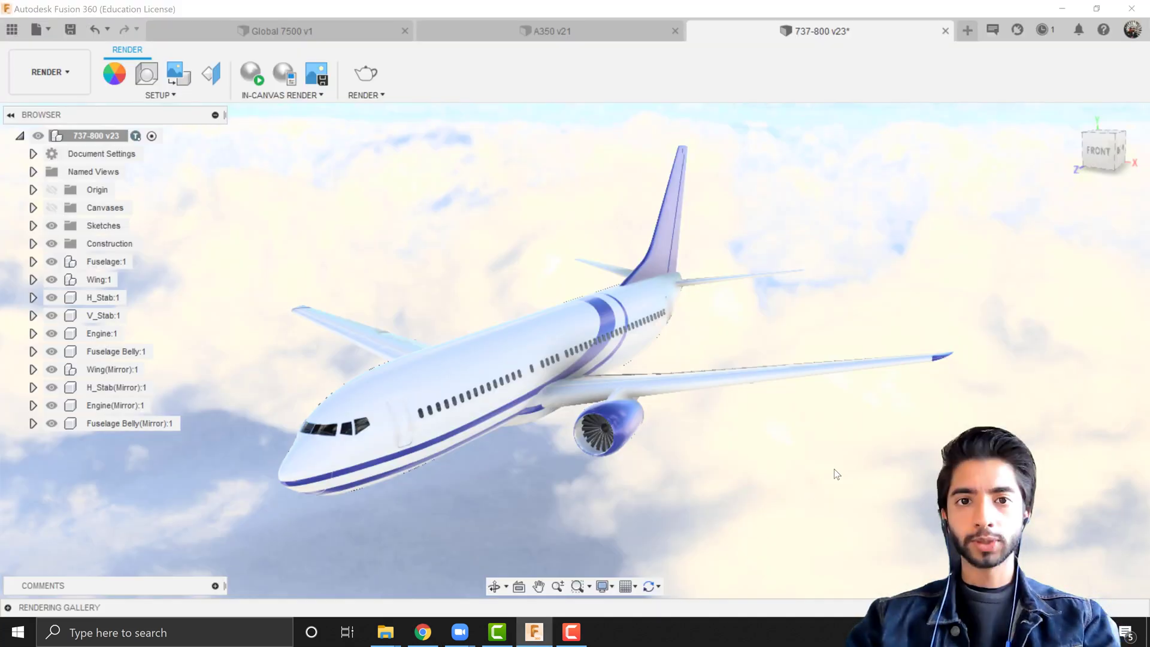
middle_click_drag(837, 474, 649, 471, "shift")
scroll(573, 466, "down", 3)
scroll(566, 444, "up", 3)
mouse_move(573, 466)
middle_mouse_down()
mouse_move(566, 444)
mouse_move(582, 448)
middle_mouse_up()
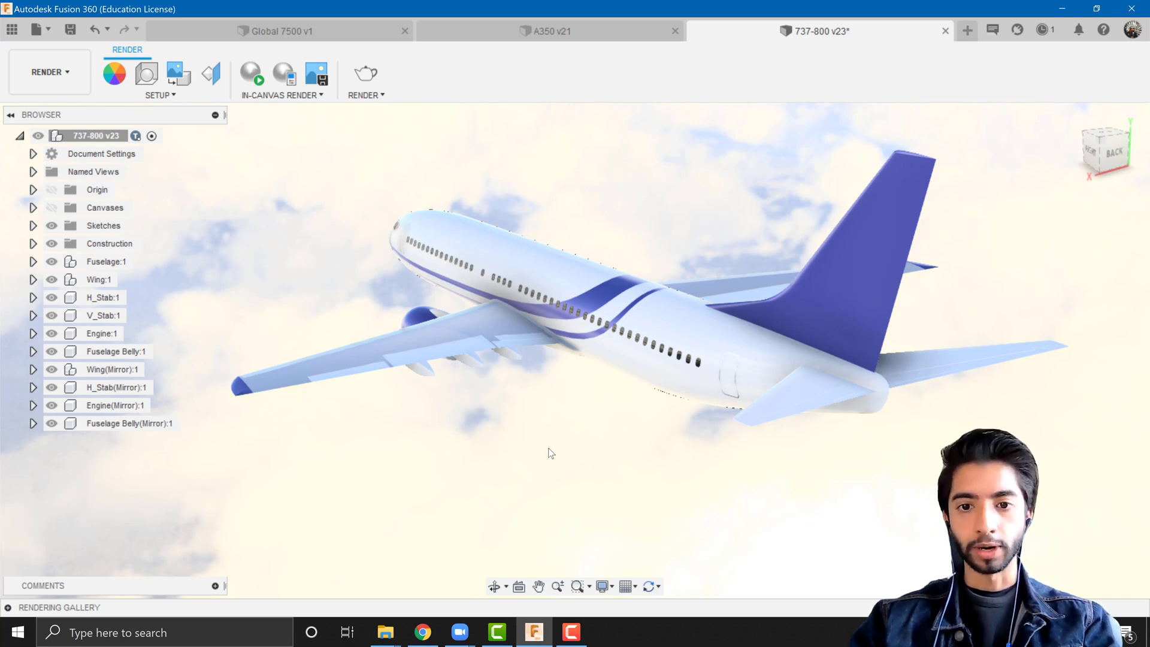
scroll(560, 453, "down", 2)
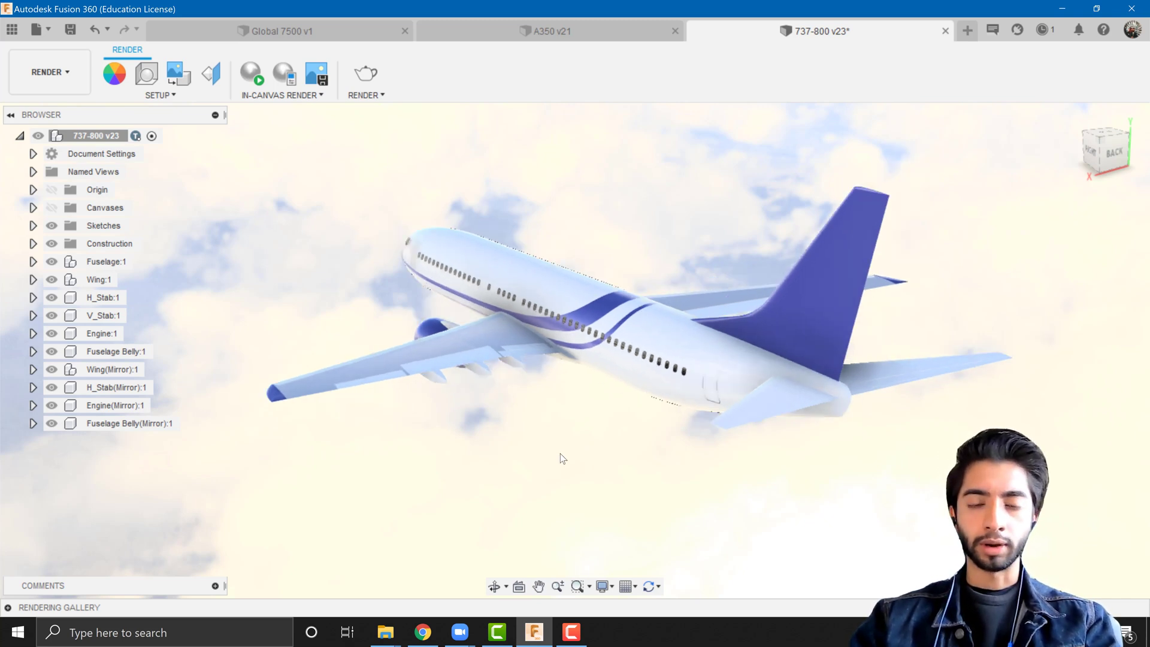
mouse_move(560, 454)
middle_mouse_down("shift")
mouse_move(487, 449)
mouse_move(748, 436)
mouse_move(539, 451)
mouse_move(569, 454)
middle_mouse_up("shift")
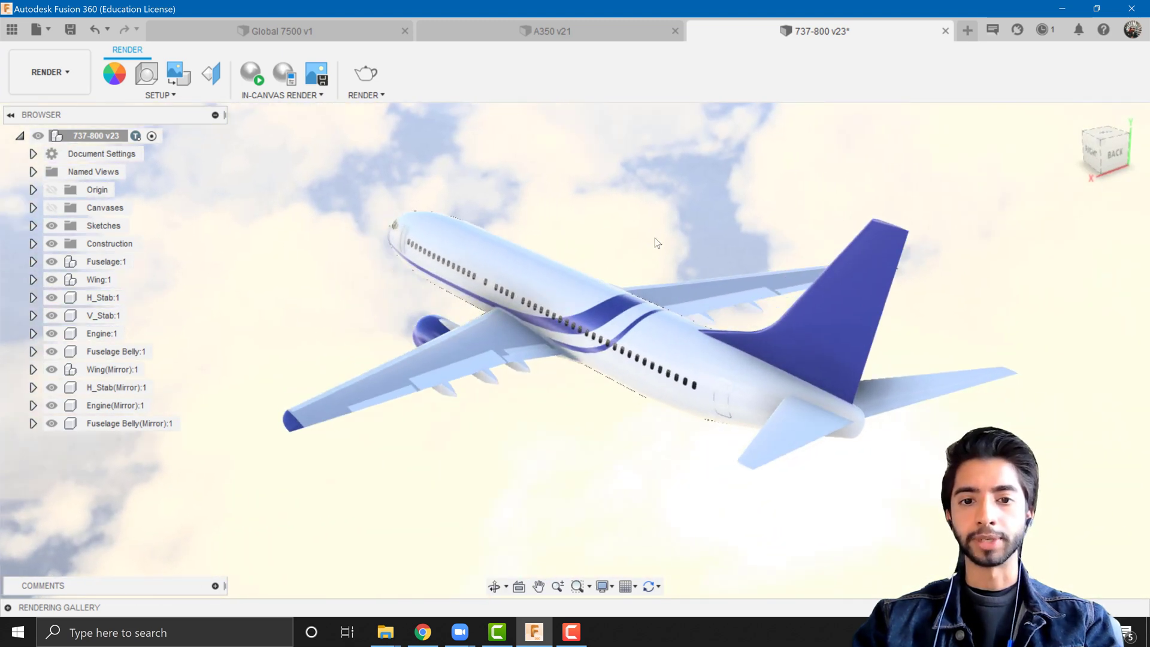
mouse_move(616, 403)
middle_mouse_down("shift")
mouse_move(599, 411)
mouse_move(621, 416)
mouse_move(646, 399)
mouse_move(465, 397)
mouse_move(623, 412)
middle_mouse_up("shift")
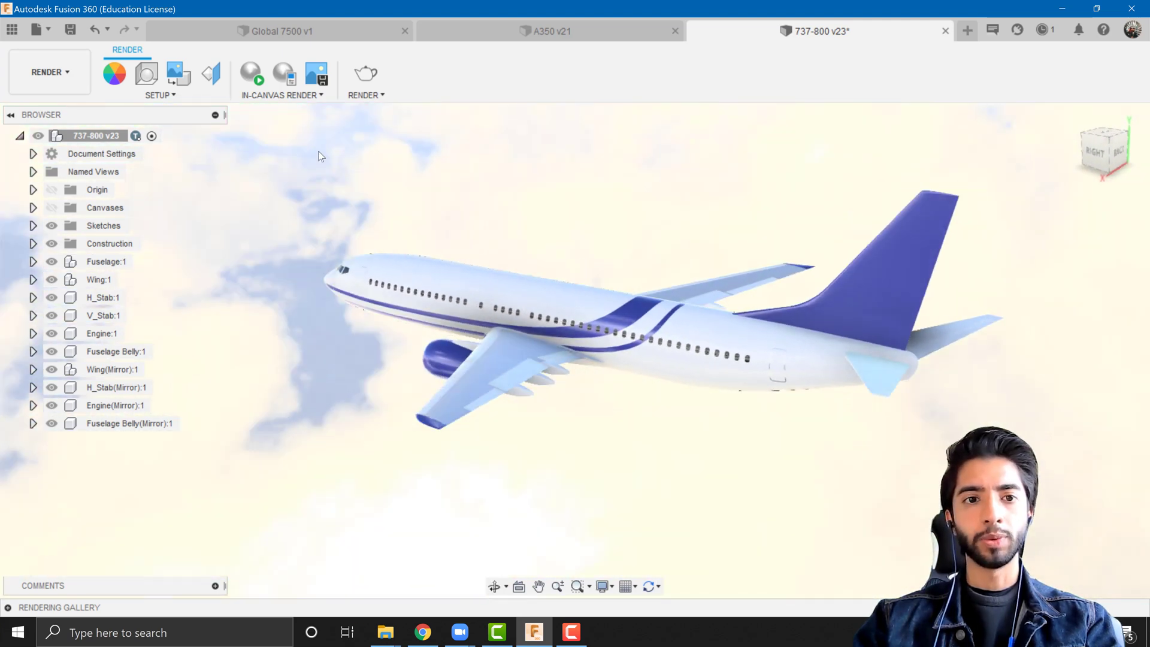
Open the render scene settings and try environment brightness values of 800 lx and 500 lx.
left_click(157, 80)
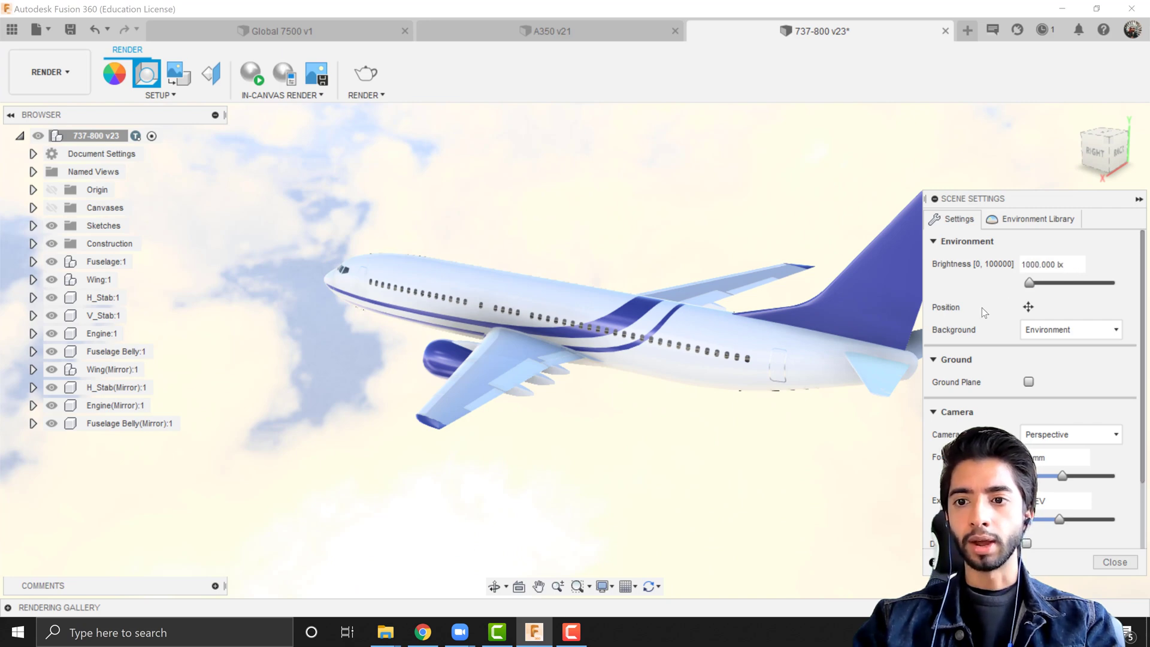
left_click_drag(1069, 265, 1017, 267)
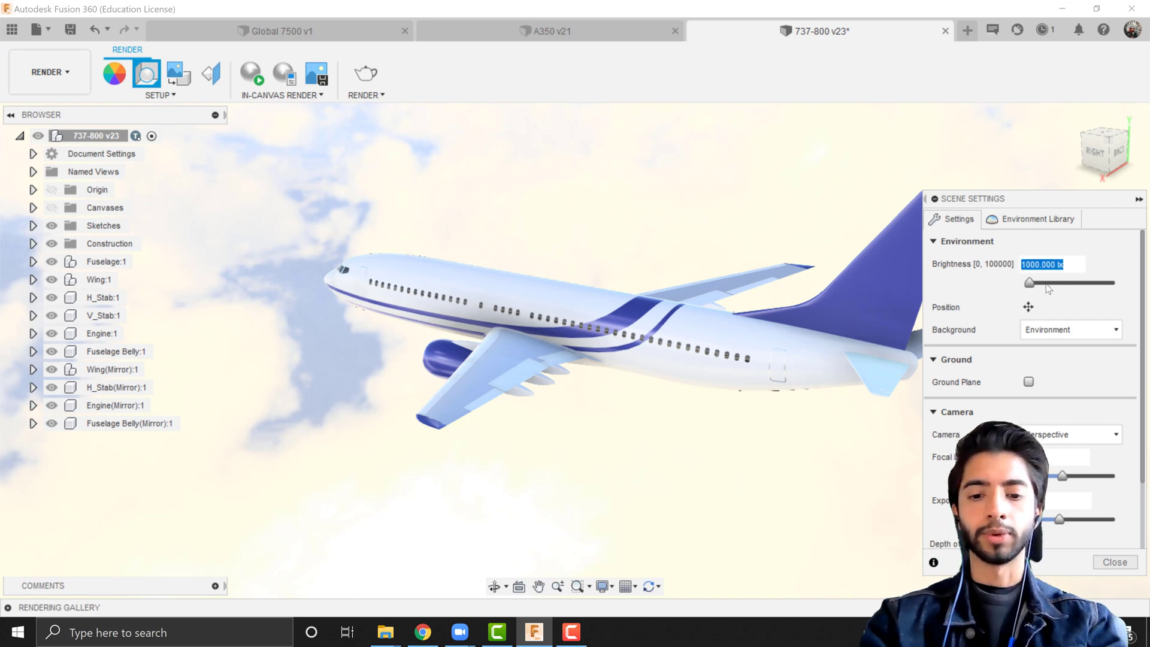
type("800")
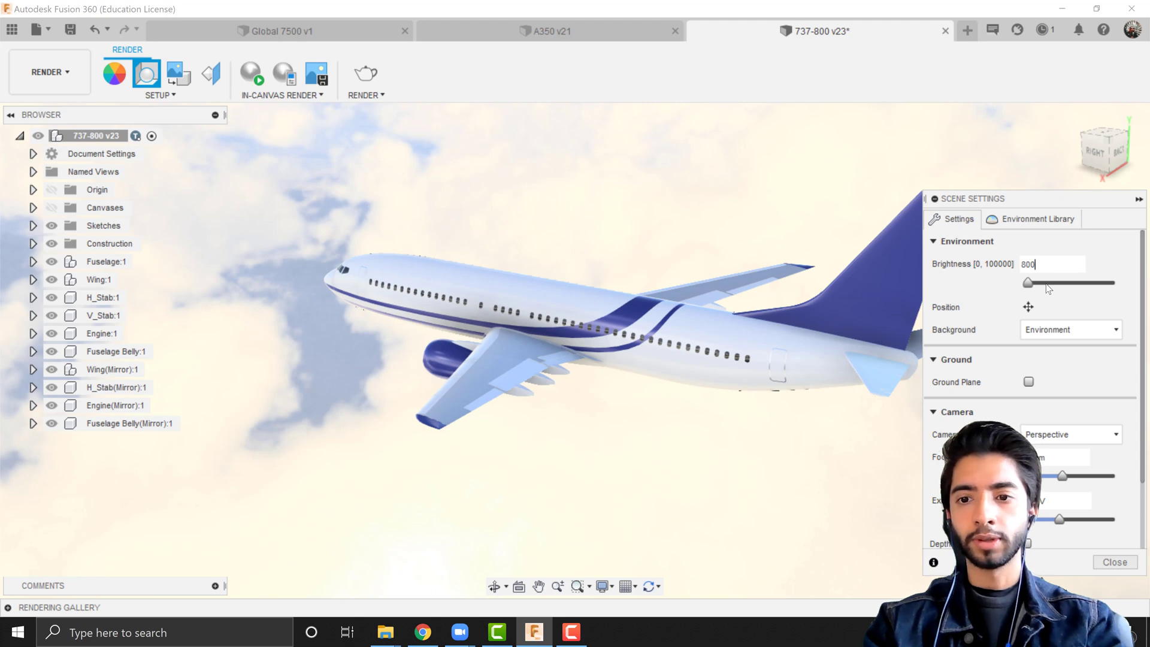
key("BackSpace")
key("BackSpace")
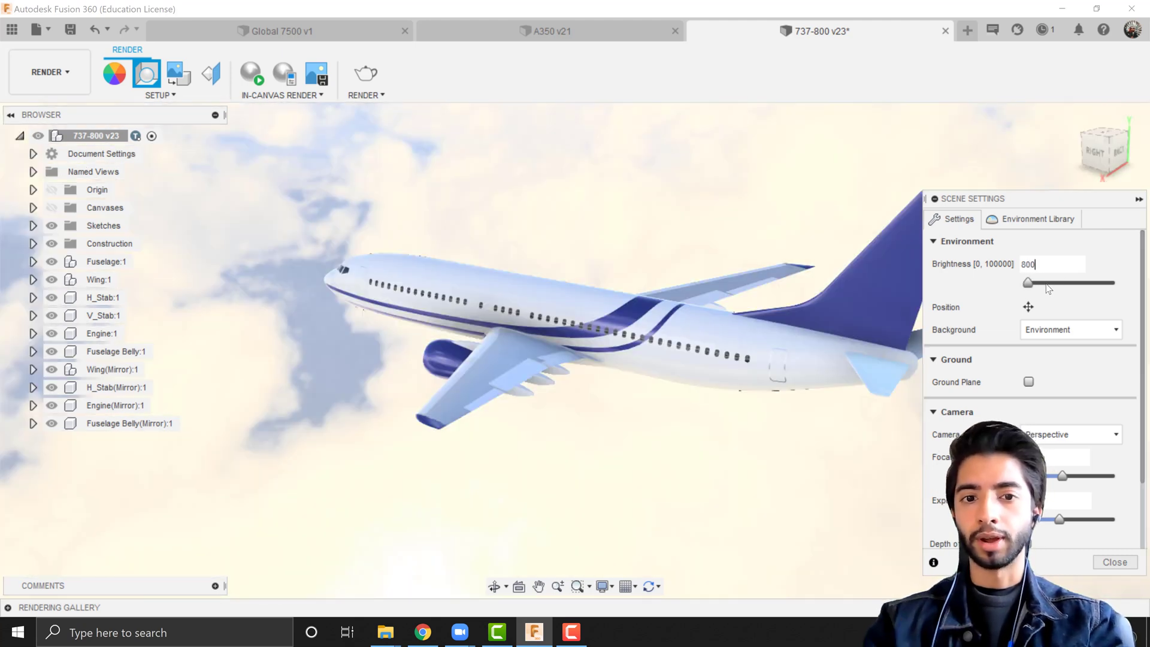
key("BackSpace")
key("BackSpace")
key("BackSpace")
type("500")
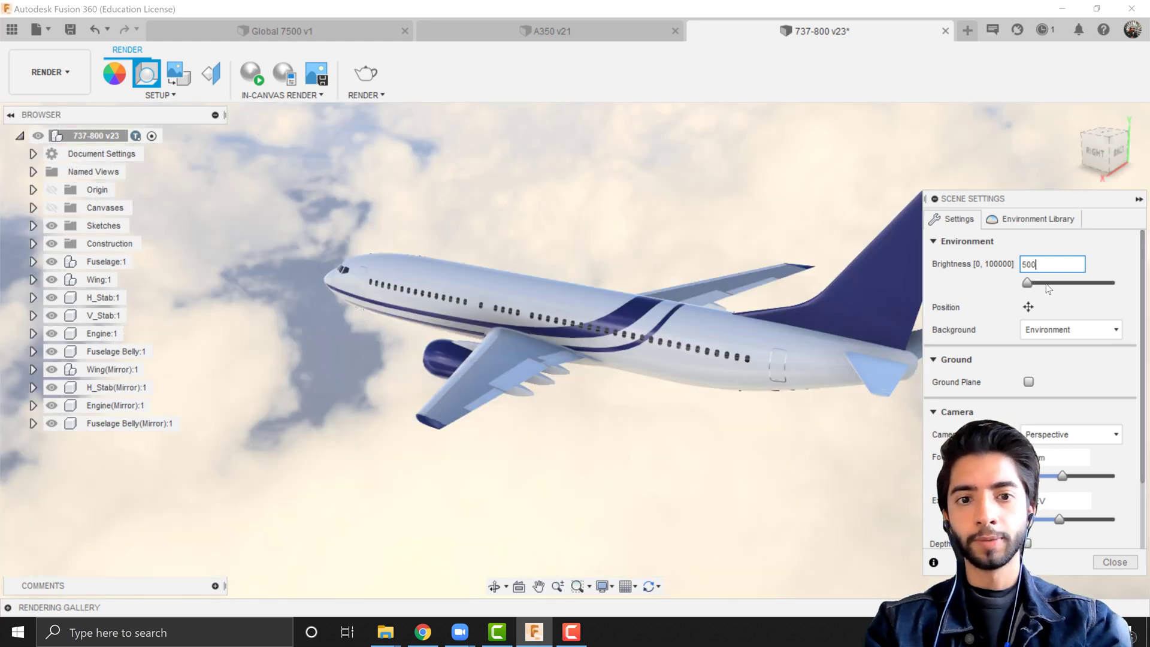
Set the environment brightness to 650 lx, accept the scene settings and check the aircraft from the side and front.
key("BackSpace")
key("BackSpace")
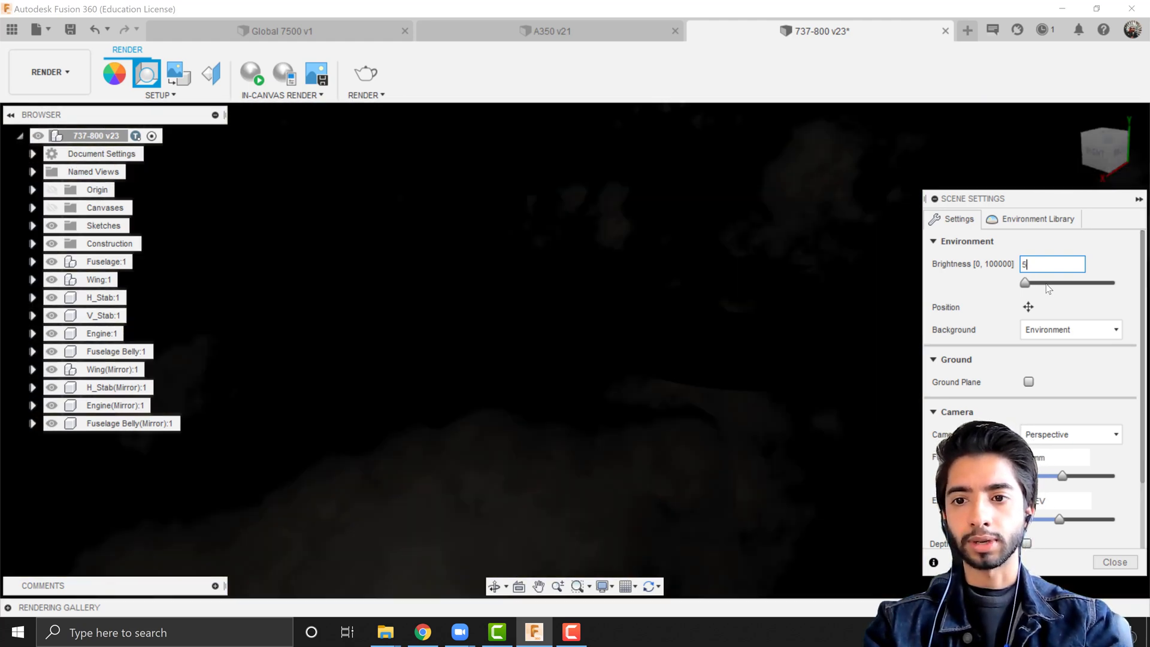
type("50")
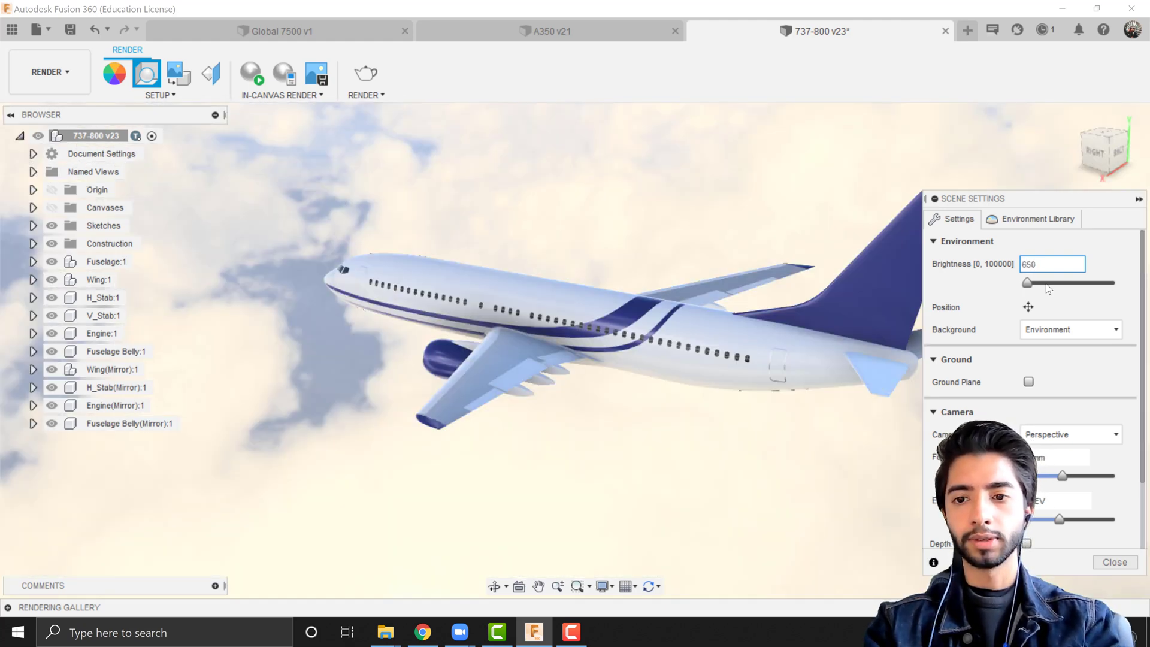
key("Return")
mouse_move(631, 433)
middle_mouse_down("shift")
mouse_move(767, 415)
mouse_move(539, 403)
mouse_move(436, 432)
mouse_move(675, 436)
mouse_move(617, 438)
middle_mouse_up("shift")
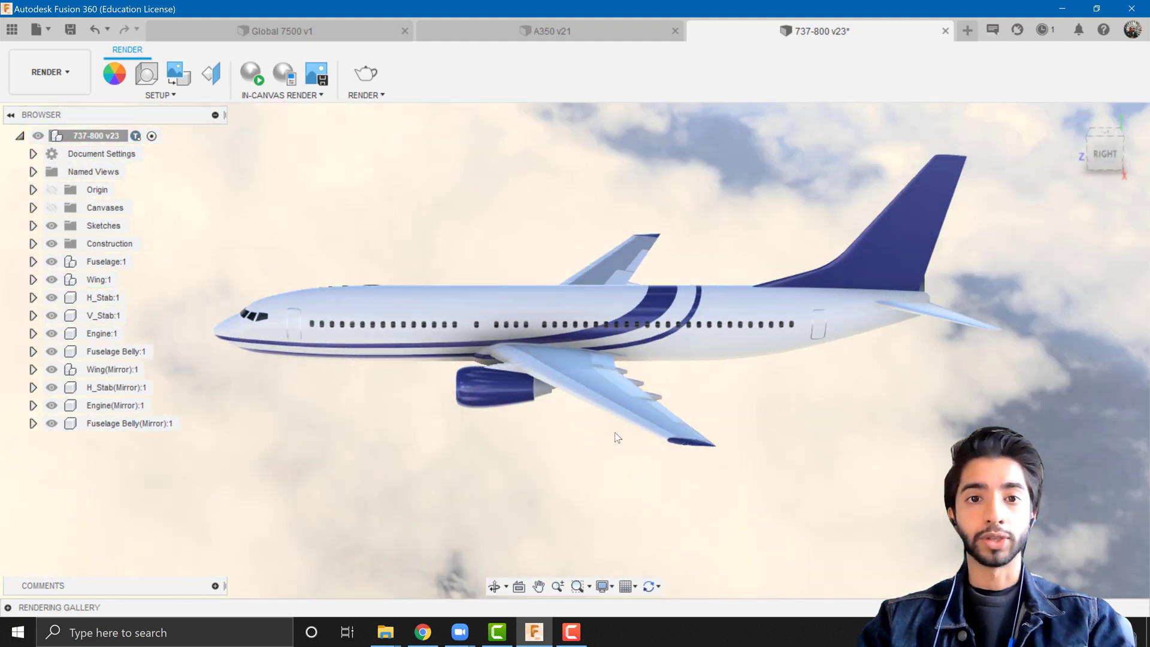
middle_click_drag(516, 452, 573, 465, "shift")
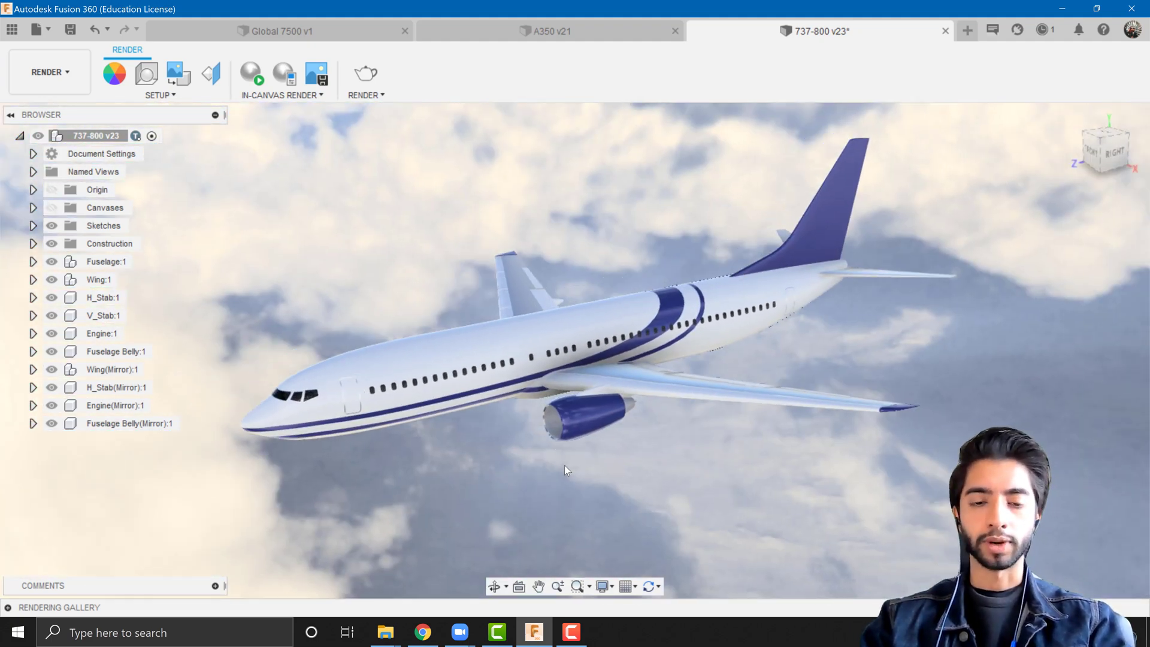